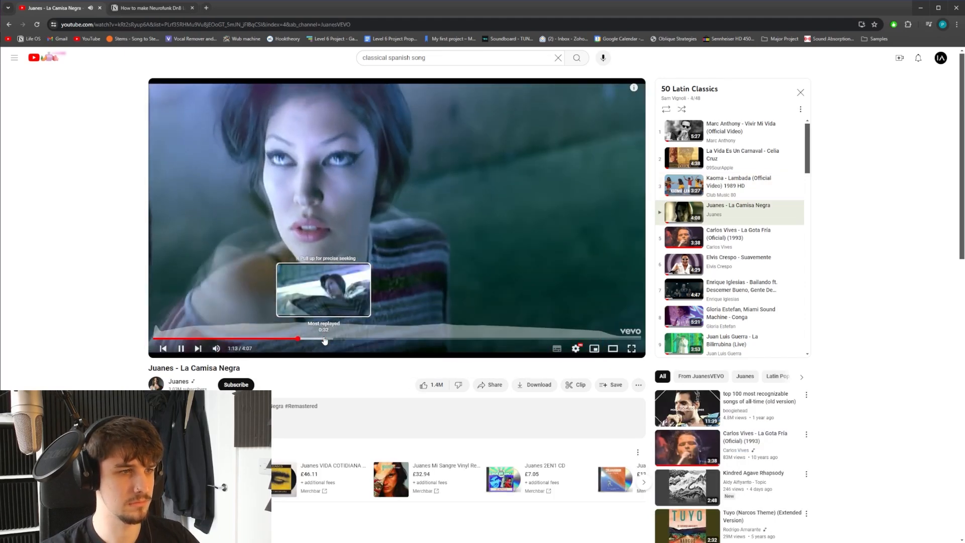
Audition songs from the 50 Latin Classics playlist and Gipsy Kings' Bamboléo on YouTube as sample candidates
{"action": "left_click", "coordinate": [327, 339]}
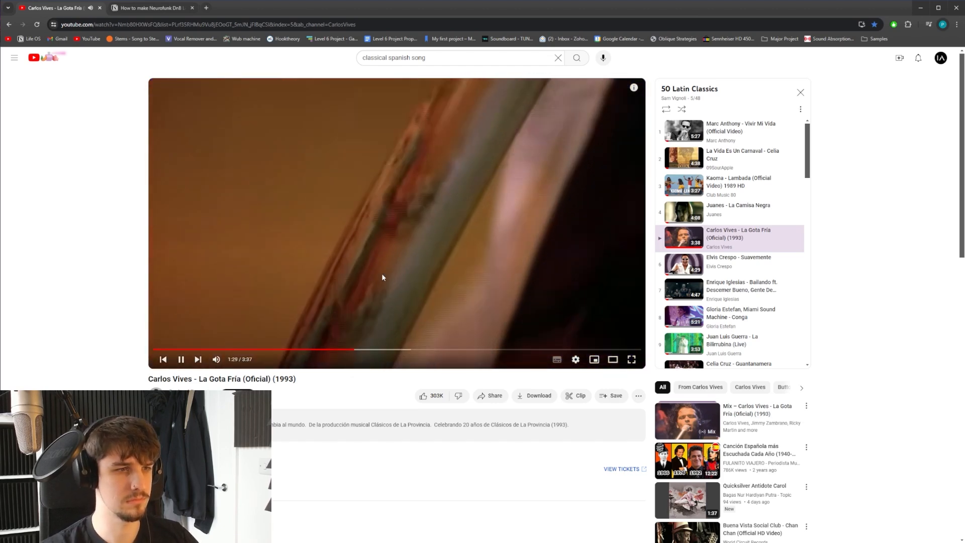
{"action": "left_click", "coordinate": [382, 276]}
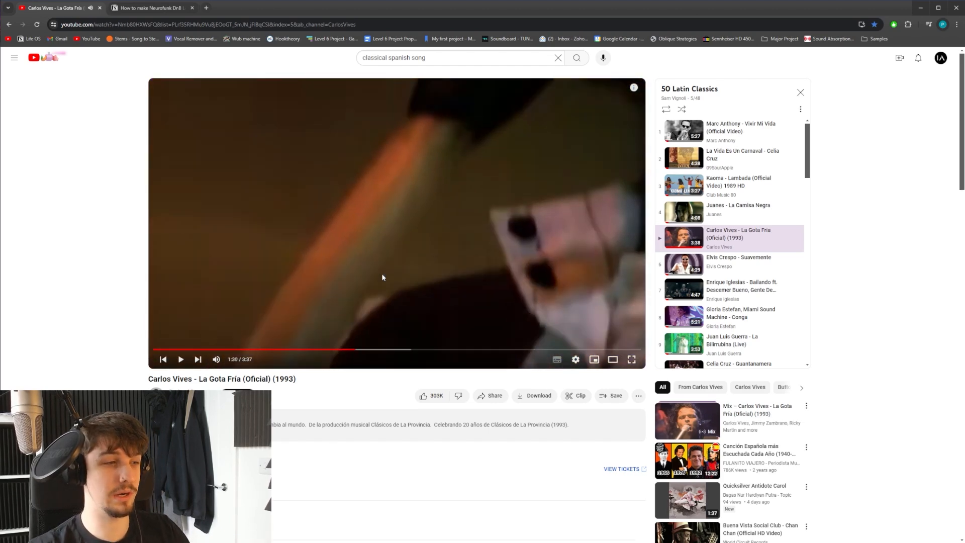
{"action": "scroll", "coordinate": [374, 278], "scroll_direction": "down", "scroll_amount": 2}
{"action": "scroll", "coordinate": [367, 278], "scroll_direction": "up", "scroll_amount": 2}
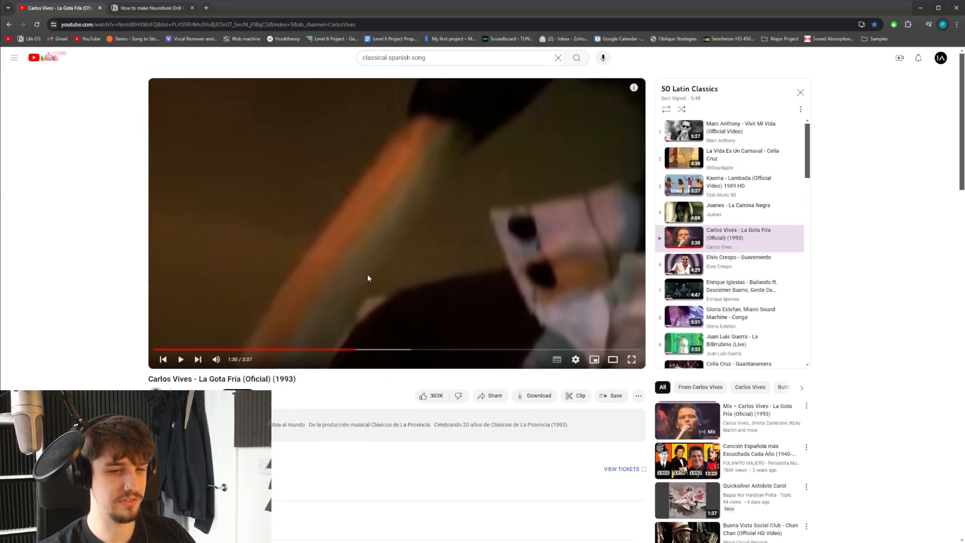
{"action": "left_click", "coordinate": [294, 349]}
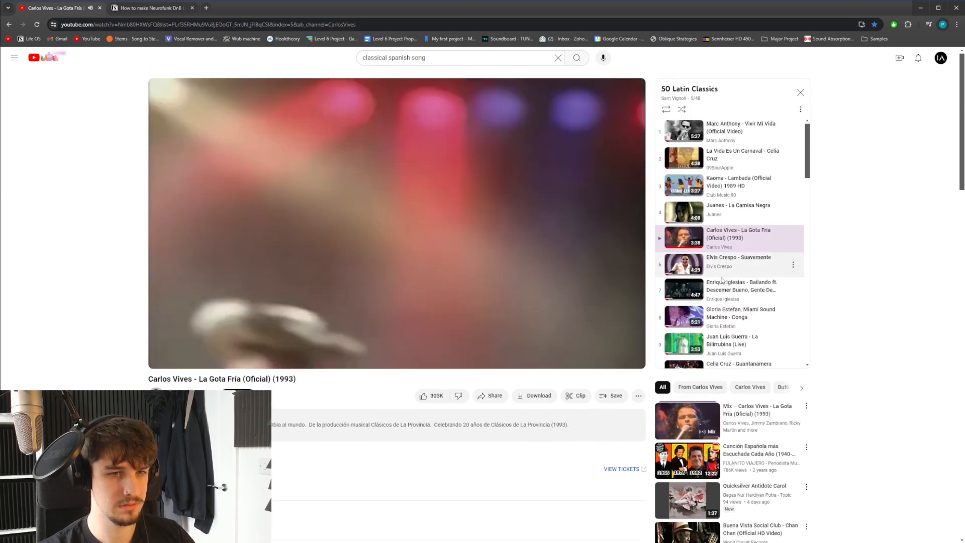
{"action": "left_click", "coordinate": [732, 309]}
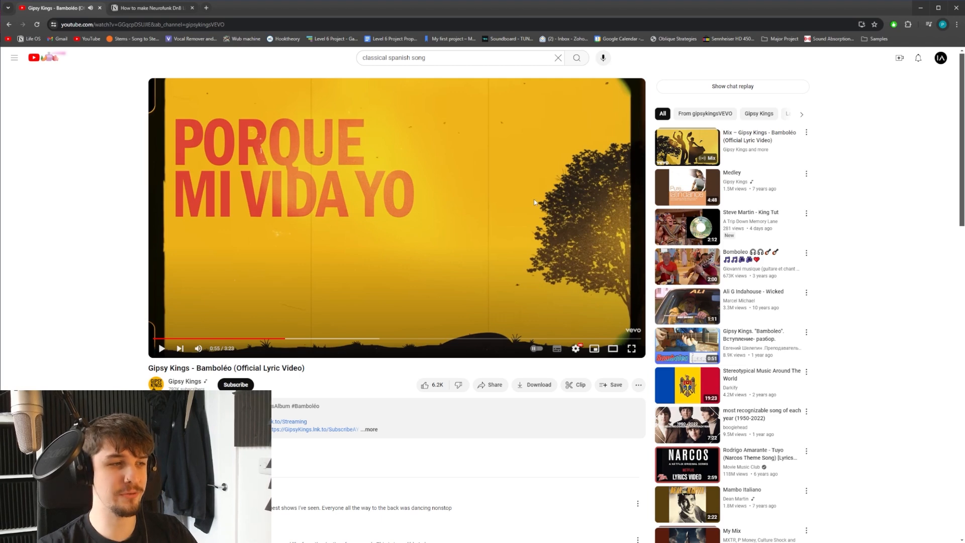
{"action": "scroll", "coordinate": [534, 203], "scroll_direction": "down", "scroll_amount": 1}
{"action": "scroll", "coordinate": [526, 231], "scroll_direction": "up", "scroll_amount": 1}
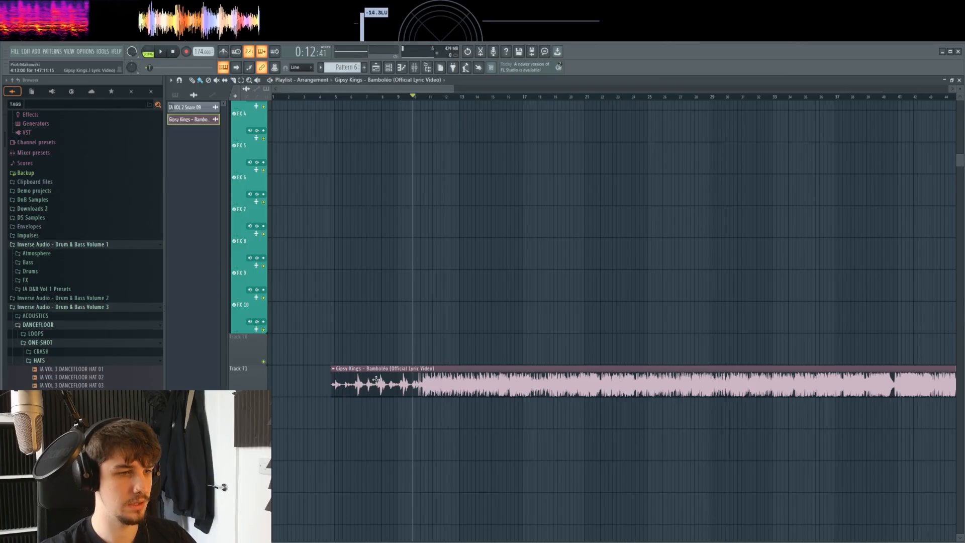
Change the Bamboléo clip's time-stretching mode from Resample and time-stretch it to fit the project tempo
{"action": "scroll", "coordinate": [468, 366], "scroll_direction": "up", "scroll_amount": 4}
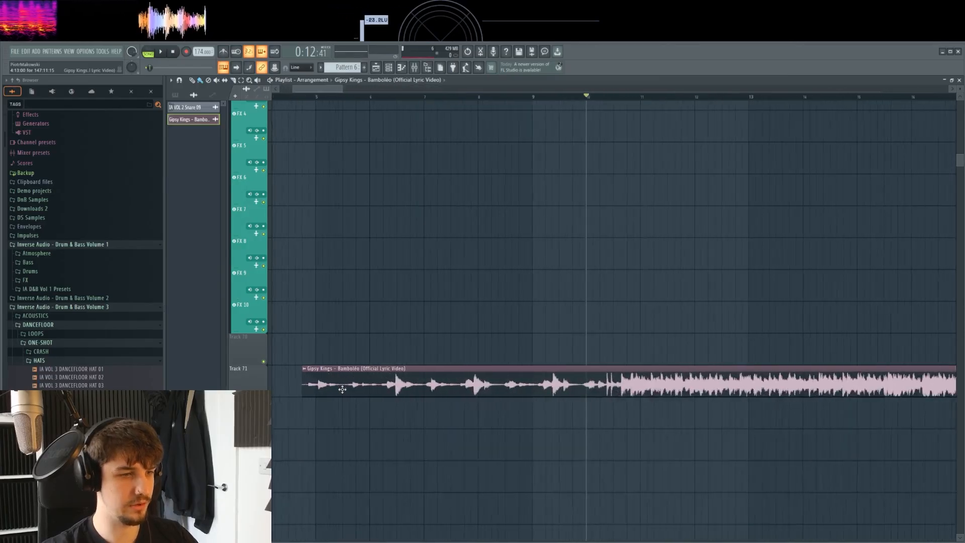
{"action": "scroll", "coordinate": [468, 367], "scroll_direction": "up", "scroll_amount": 2}
{"action": "left_click_drag", "start_coordinate": [467, 366], "coordinate": [490, 362]}
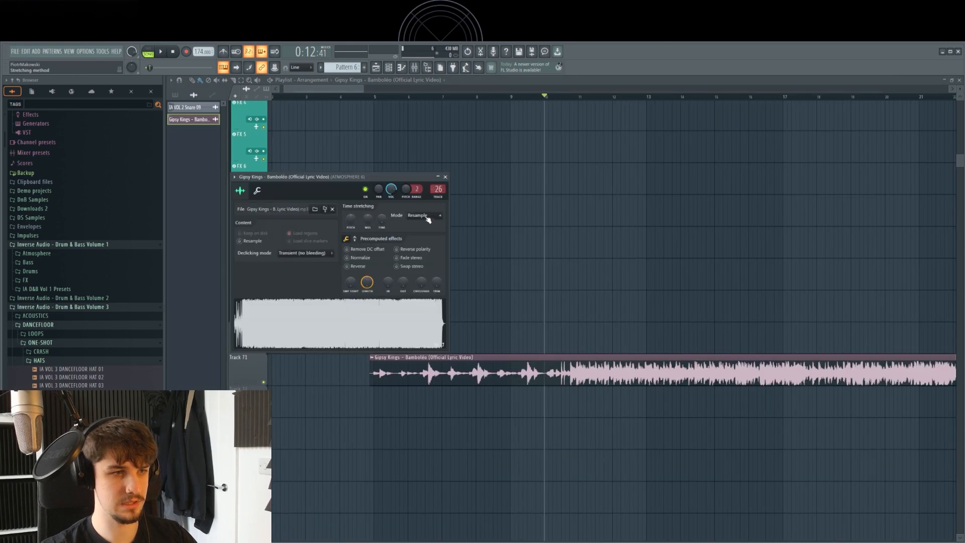
{"action": "left_click", "coordinate": [419, 217]}
{"action": "left_click", "coordinate": [426, 260]}
{"action": "right_click", "coordinate": [382, 218]}
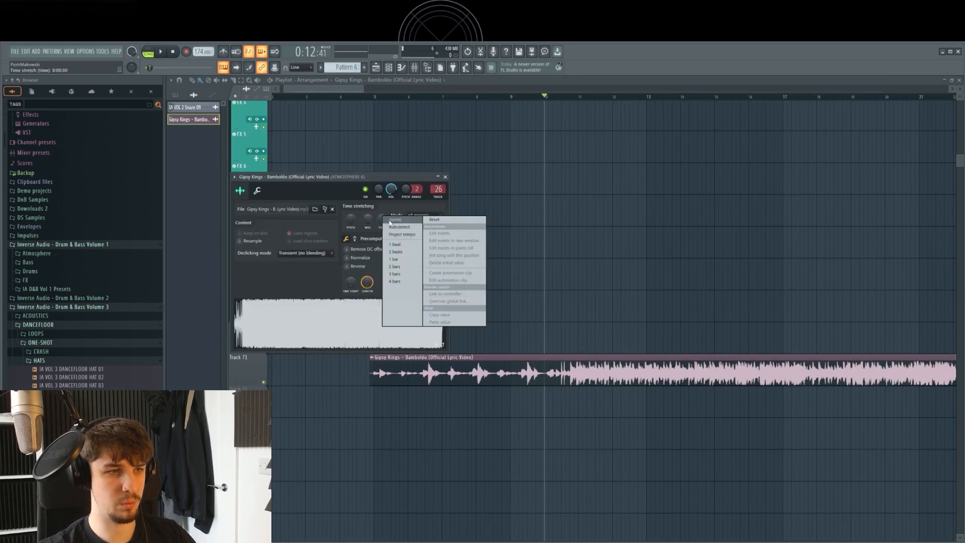
Play the stretched Bamboléo clip and listen from just ahead of its short break near bar 29
{"action": "key", "text": "space"}
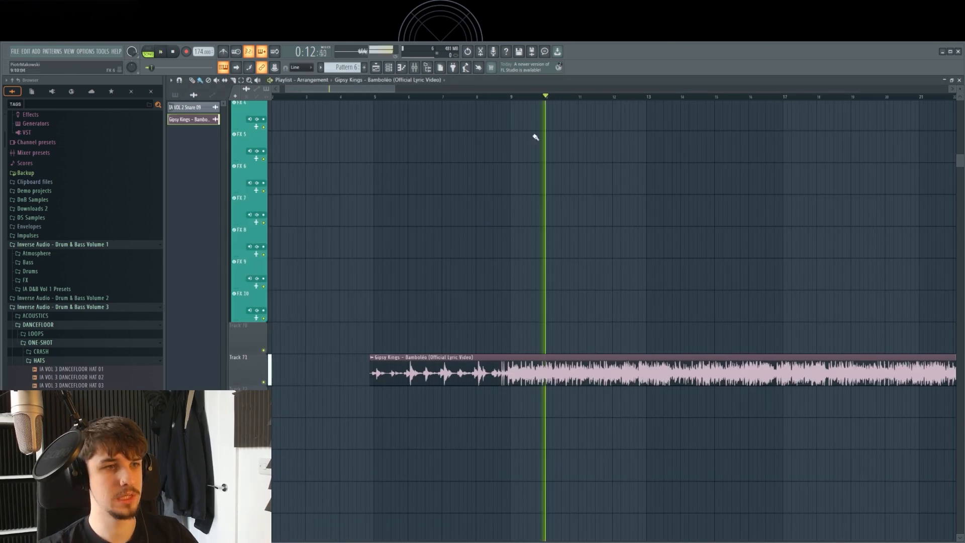
{"action": "left_click_drag", "start_coordinate": [741, 301], "coordinate": [497, 275]}
{"action": "scroll", "coordinate": [517, 296], "scroll_direction": "down", "scroll_amount": 5}
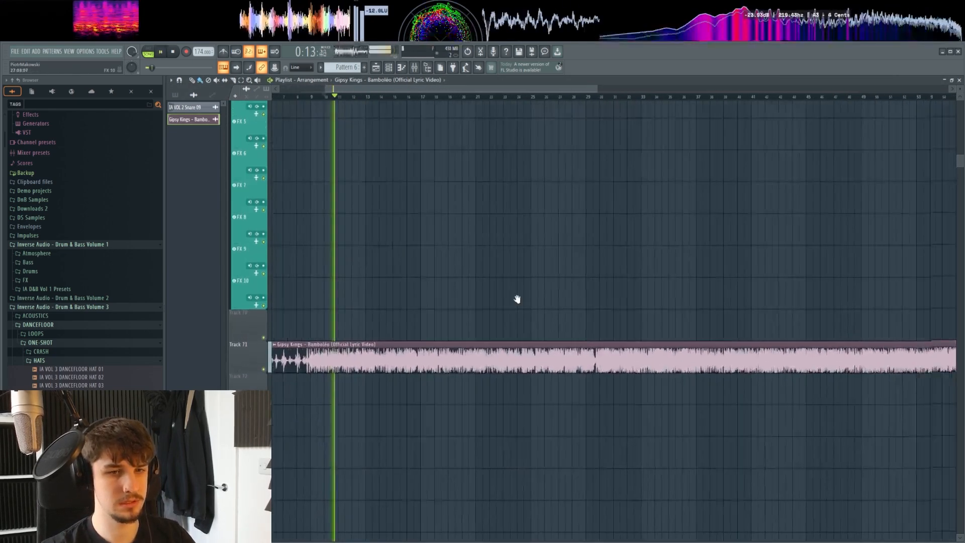
{"action": "scroll", "coordinate": [517, 299], "scroll_direction": "up", "scroll_amount": 2}
{"action": "left_click", "coordinate": [513, 97]}
{"action": "scroll", "coordinate": [538, 252], "scroll_direction": "up", "scroll_amount": 4}
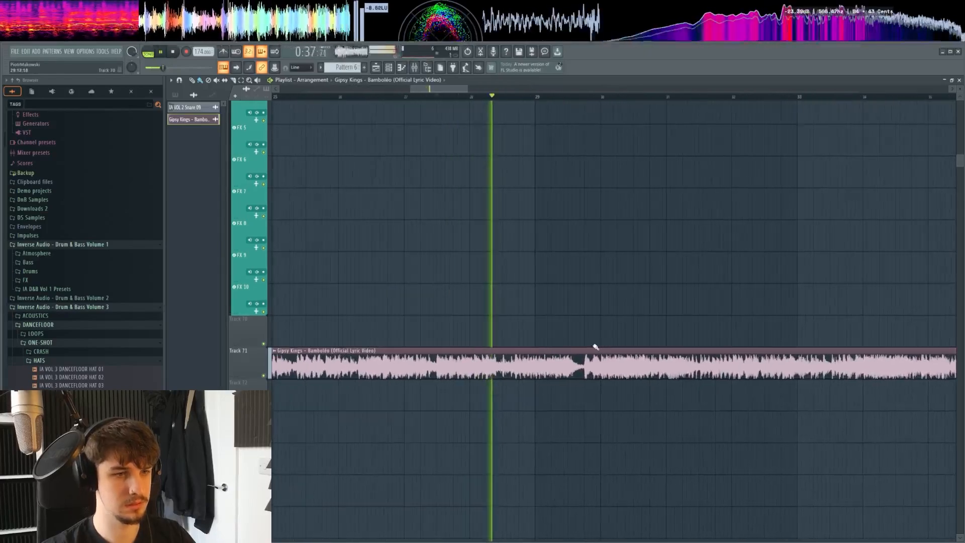
Move the Bamboléo clip later so the section after the break lines up with bar 33, and play the transition
{"action": "scroll", "coordinate": [582, 372], "scroll_direction": "up", "scroll_amount": 2}
{"action": "scroll", "coordinate": [578, 384], "scroll_direction": "up", "scroll_amount": 3}
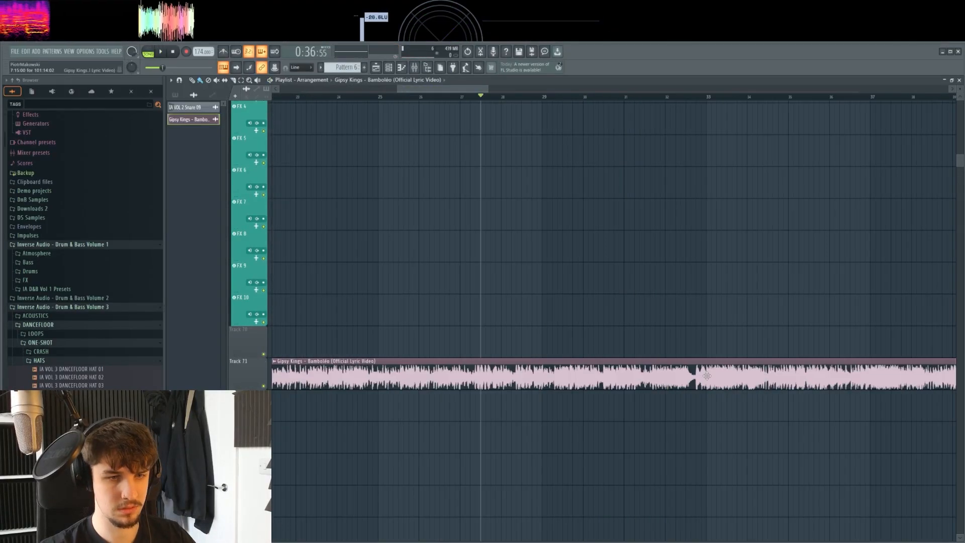
{"action": "scroll", "coordinate": [709, 377], "scroll_direction": "up", "scroll_amount": 5}
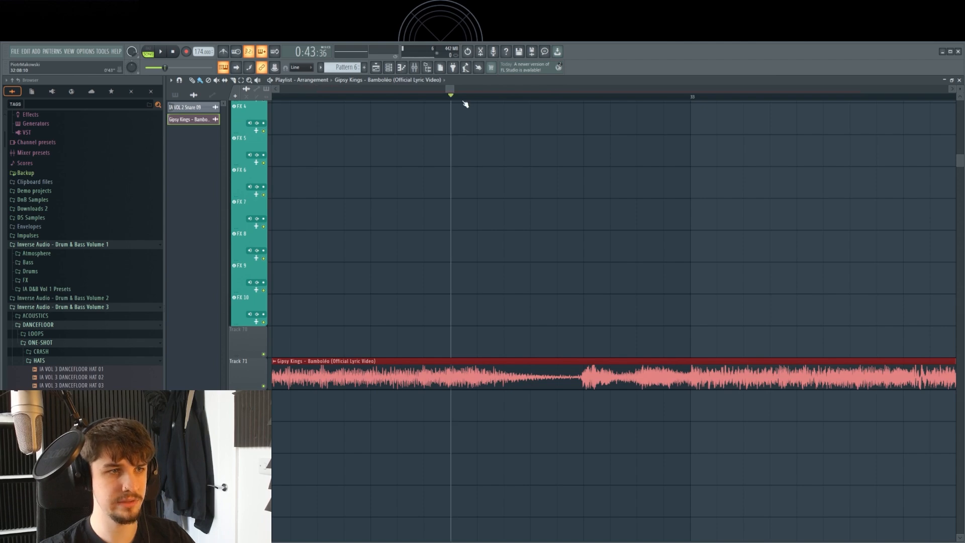
{"action": "key", "text": "space"}
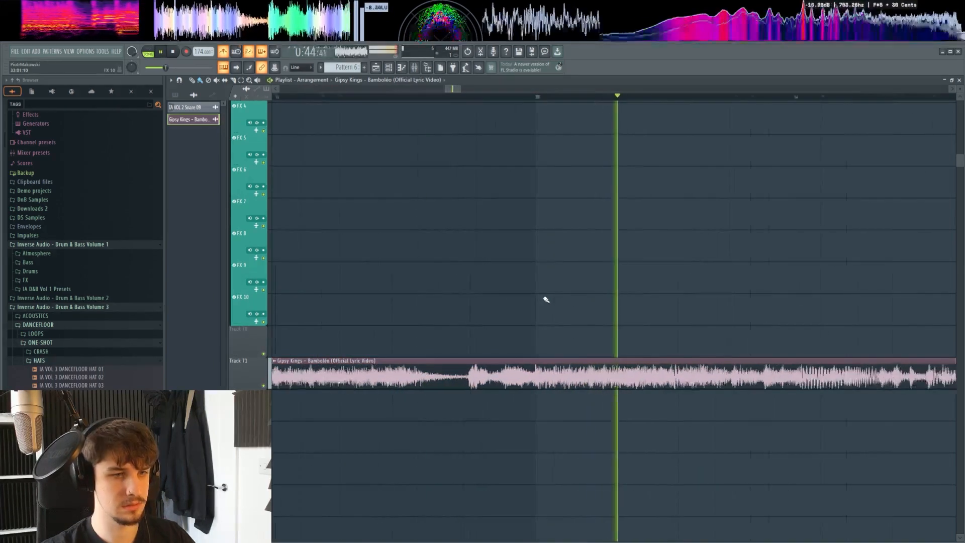
{"action": "key", "text": "space"}
{"action": "scroll", "coordinate": [474, 338], "scroll_direction": "down", "scroll_amount": 6}
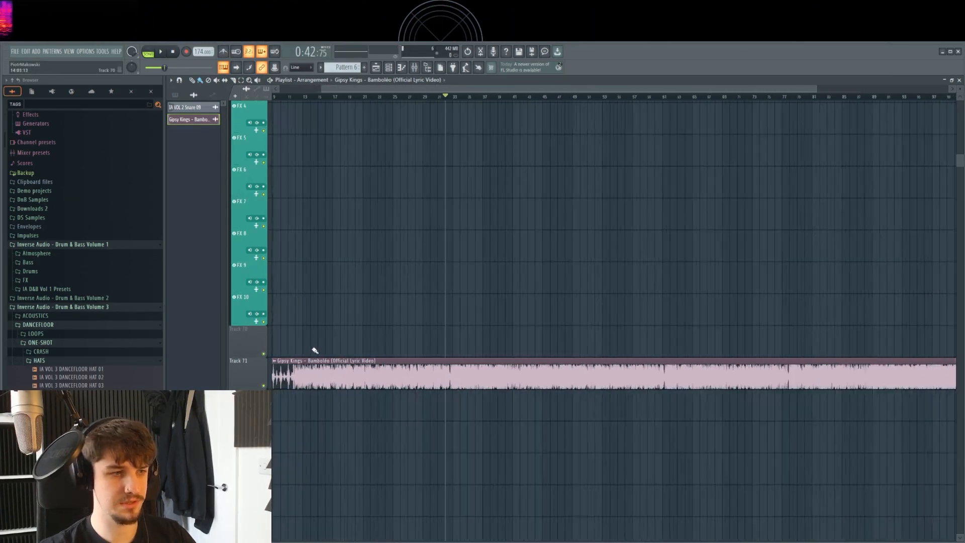
Separate the Bamboléo clip into drums, bass, instruments and vocals stems on the tracks below it
{"action": "left_click_drag", "start_coordinate": [314, 351], "coordinate": [358, 312]}
{"action": "left_click", "coordinate": [326, 299]}
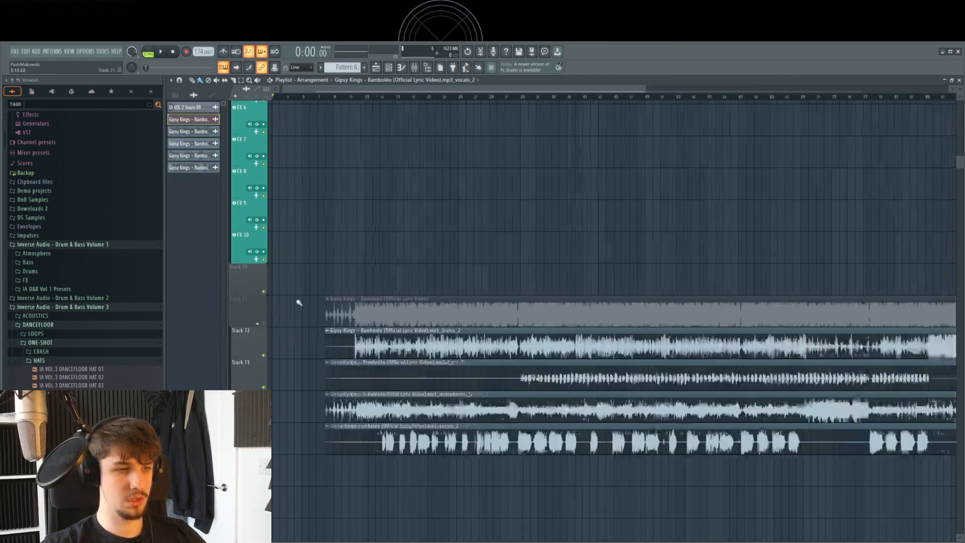
{"action": "scroll", "coordinate": [561, 359], "scroll_direction": "down", "scroll_amount": 5}
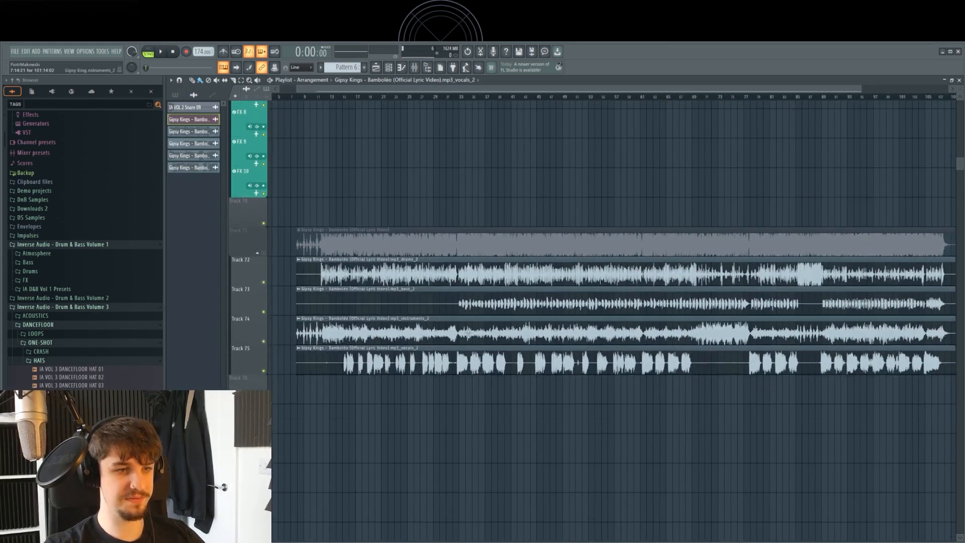
Keep only the extracted vocals stem and place it on the Main Vocal track
{"action": "left_click_drag", "start_coordinate": [468, 333], "coordinate": [479, 361]}
{"action": "left_click_drag", "start_coordinate": [413, 389], "coordinate": [485, 399]}
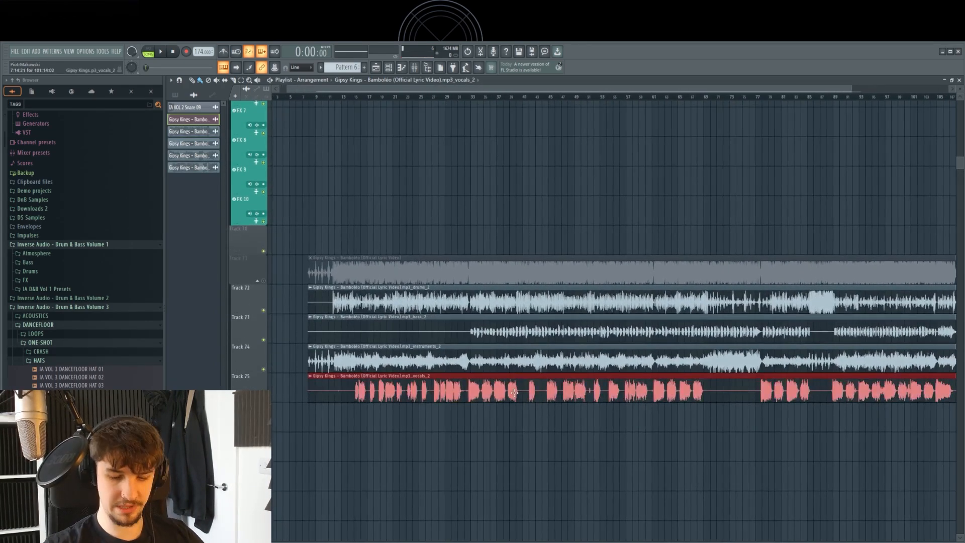
{"action": "scroll", "coordinate": [485, 270], "scroll_direction": "up", "scroll_amount": 5}
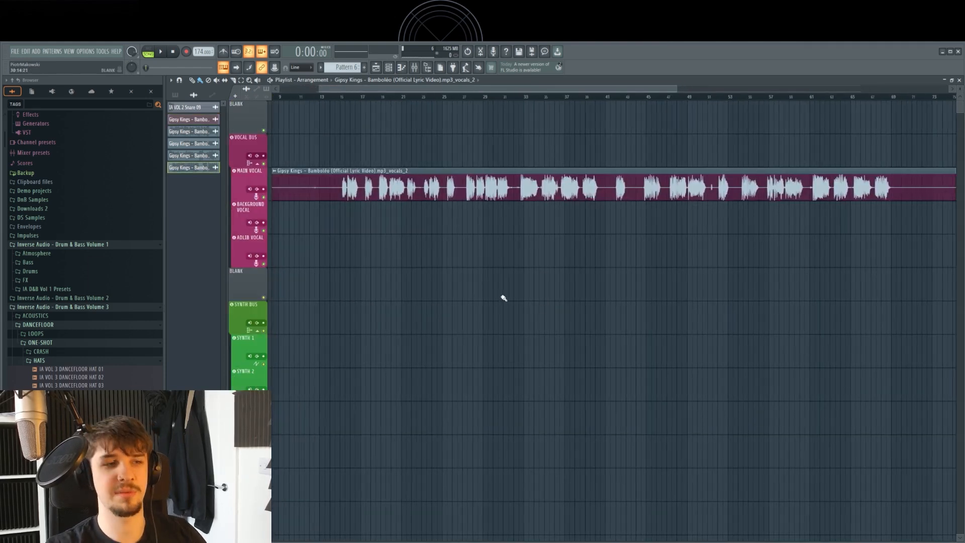
{"action": "scroll", "coordinate": [503, 298], "scroll_direction": "up", "scroll_amount": 5}
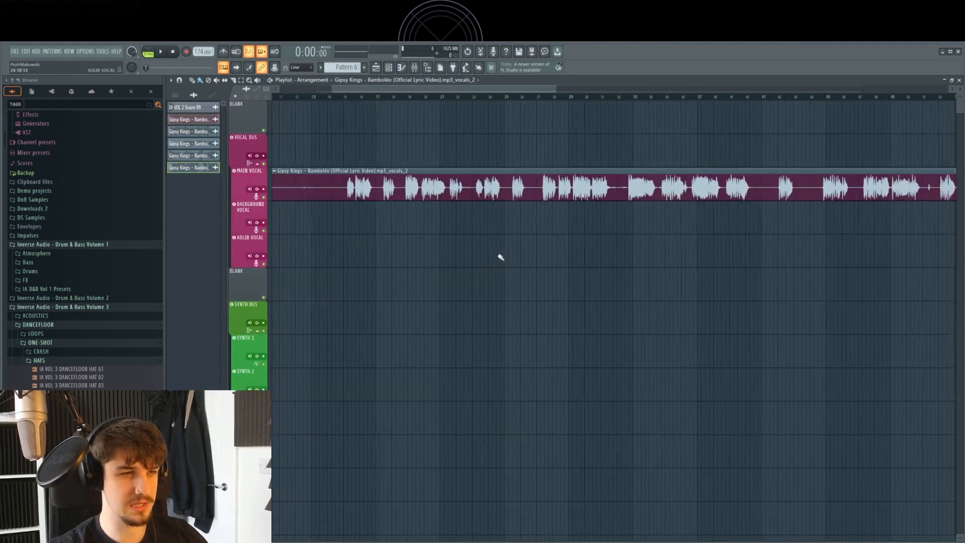
Load the Acapella Fix vocal preset onto the main vocal's mixer track
{"action": "left_click_drag", "start_coordinate": [444, 228], "coordinate": [509, 290]}
{"action": "scroll", "coordinate": [506, 244], "scroll_direction": "down", "scroll_amount": 3}
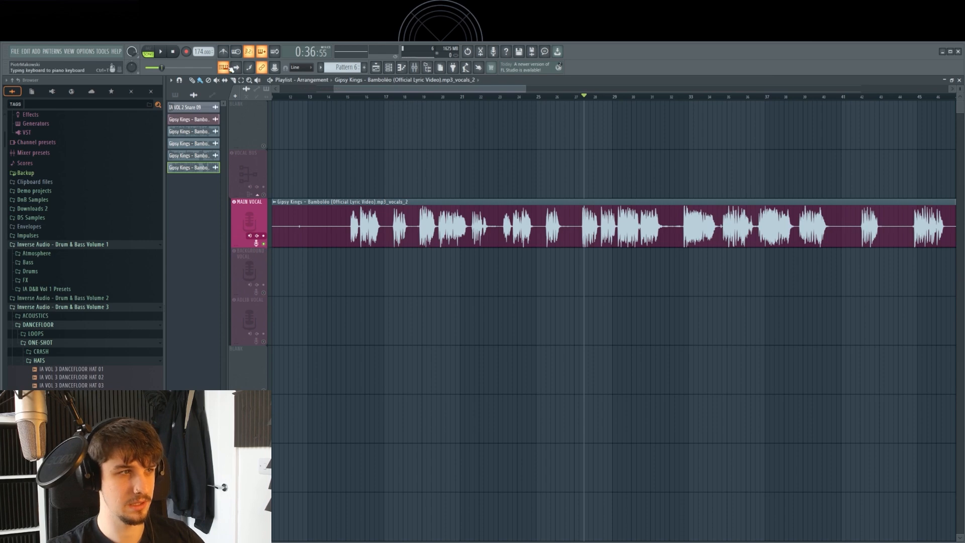
{"action": "left_click_drag", "start_coordinate": [632, 226], "coordinate": [672, 212]}
{"action": "key", "text": "space"}
{"action": "scroll", "coordinate": [552, 223], "scroll_direction": "up", "scroll_amount": 4}
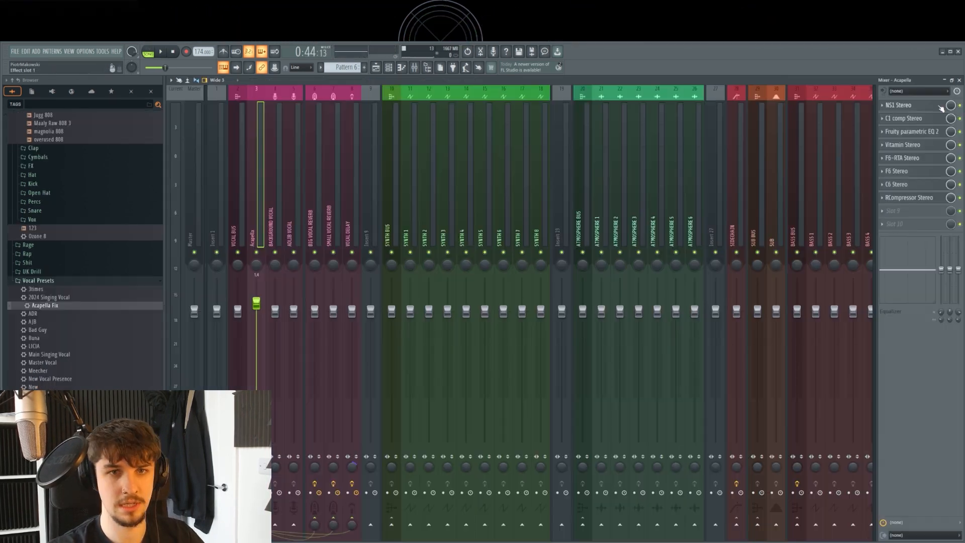
Examine the NS1, C1 comp and Fruity parametric EQ 2 settings in the Acapella track's effect chain
{"action": "left_click", "coordinate": [924, 109]}
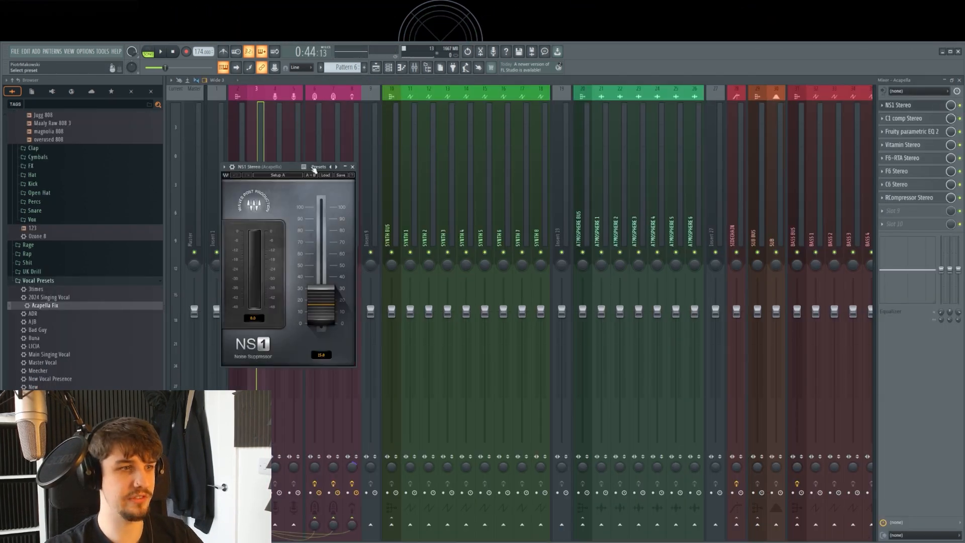
{"action": "left_click_drag", "start_coordinate": [313, 169], "coordinate": [612, 139]}
{"action": "left_click", "coordinate": [908, 119]}
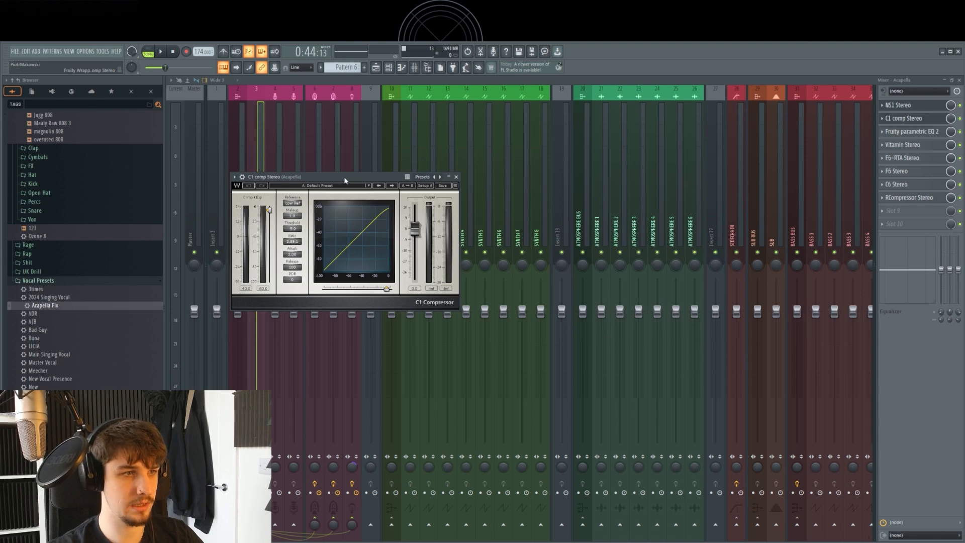
{"action": "left_click_drag", "start_coordinate": [345, 180], "coordinate": [579, 180]}
{"action": "left_click", "coordinate": [911, 131]}
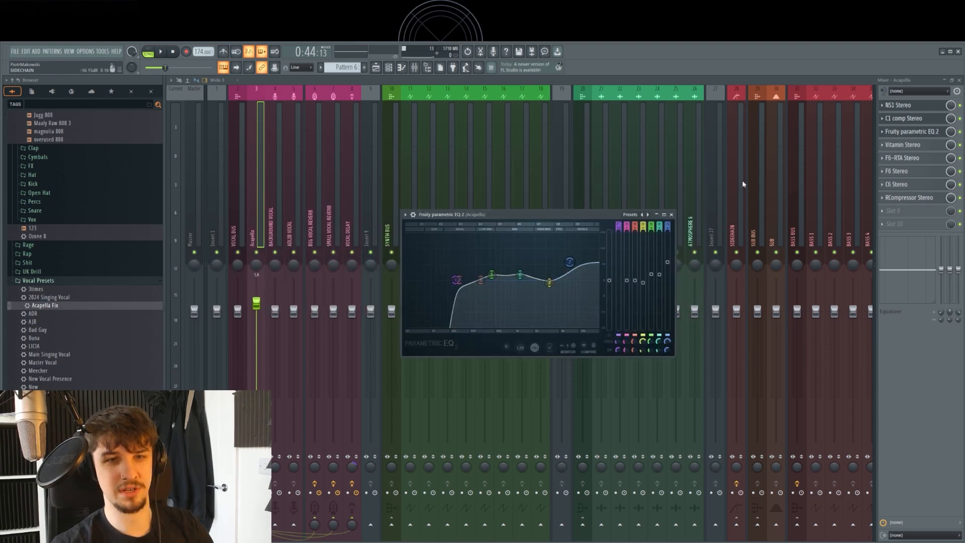
Raise Vitamin's four upper band gains on the Acapella track, setting the middle band to about 17.9
{"action": "left_click", "coordinate": [921, 145]}
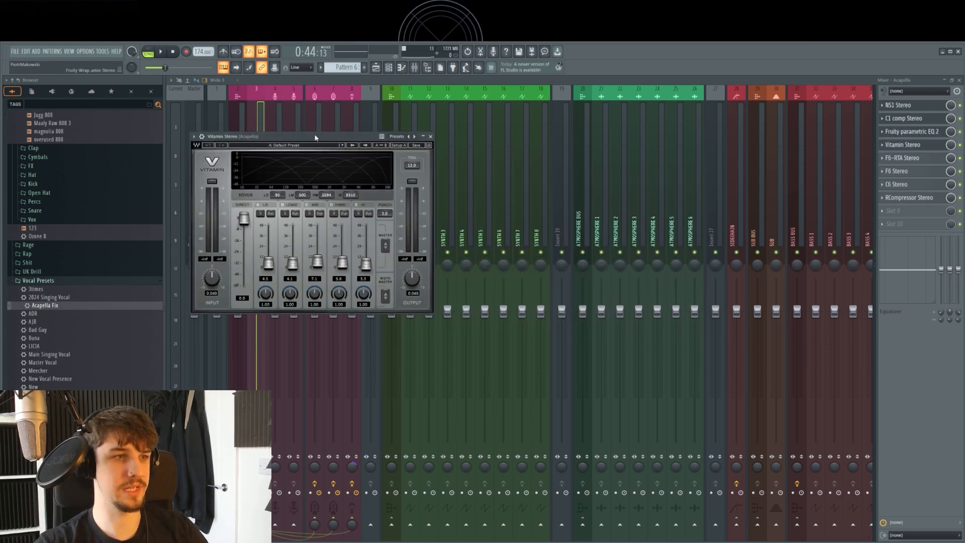
{"action": "left_click_drag", "start_coordinate": [315, 137], "coordinate": [560, 158]}
{"action": "left_click_drag", "start_coordinate": [610, 285], "coordinate": [601, 279]}
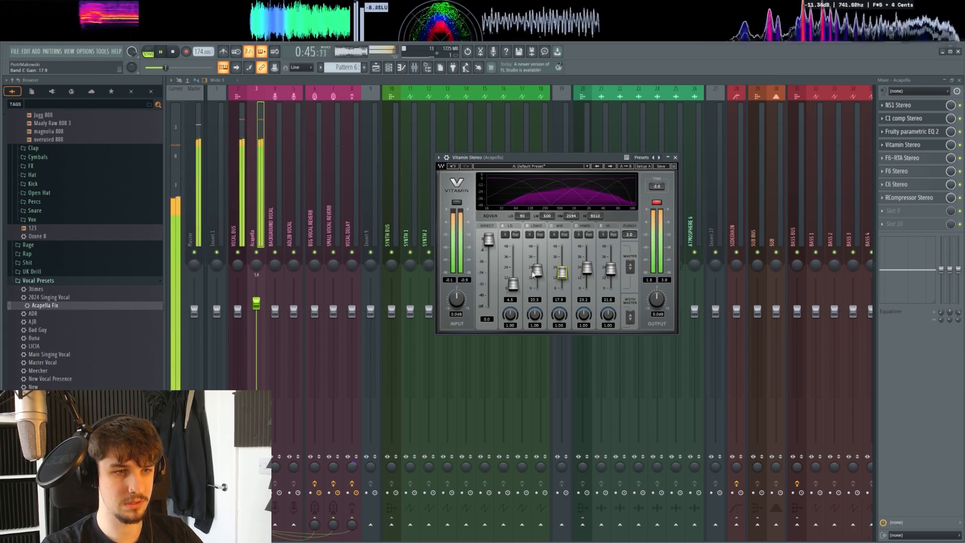
Examine the F6-RTA, F6 and C6 settings on the Acapella track
{"action": "left_click", "coordinate": [920, 157]}
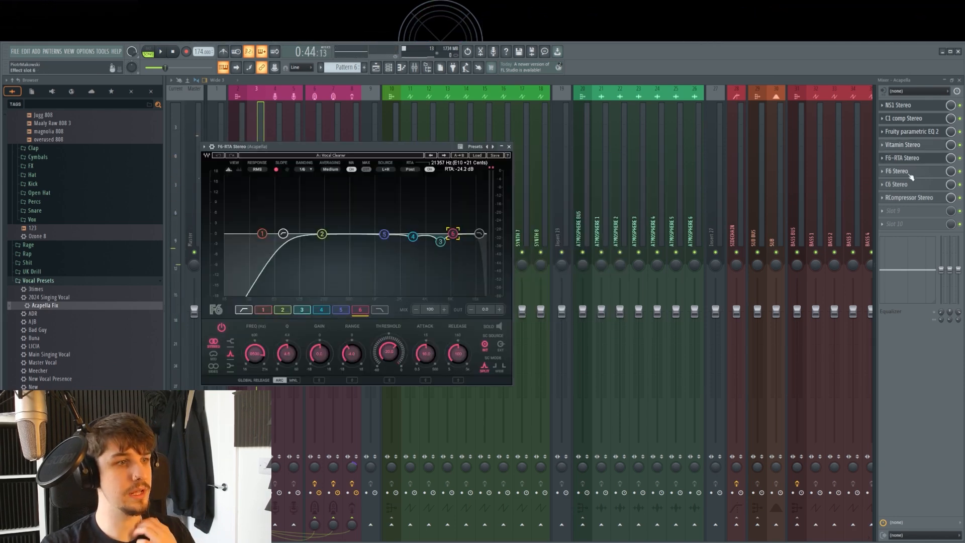
{"action": "left_click", "coordinate": [910, 173]}
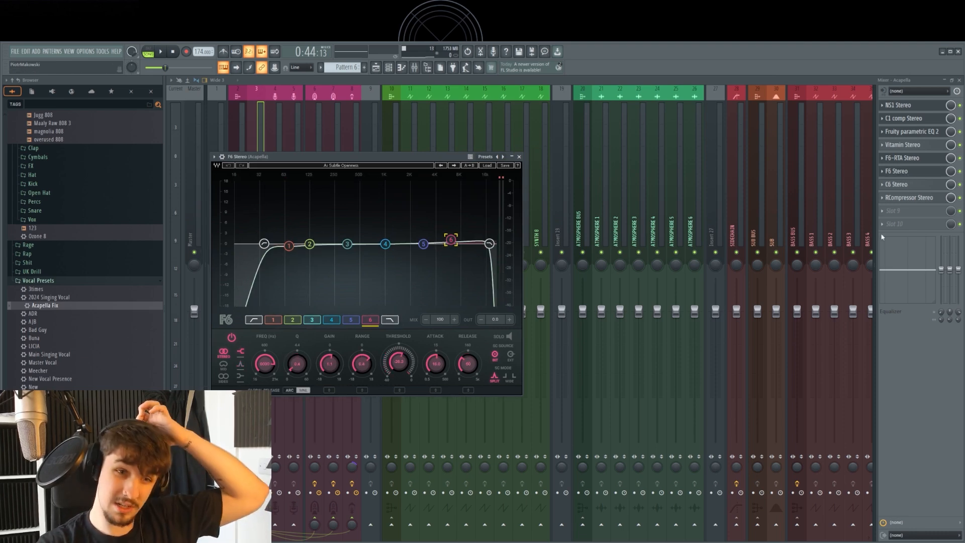
{"action": "left_click", "coordinate": [900, 185]}
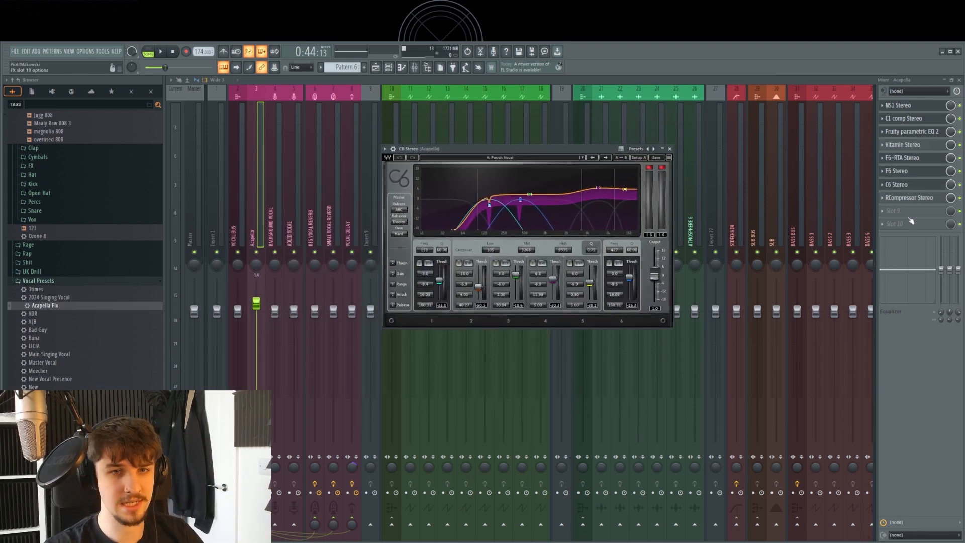
Set RCompressor's threshold to about -2.2 while auditioning the vocal, and lower the Acapella track's fader
{"action": "left_click", "coordinate": [905, 197]}
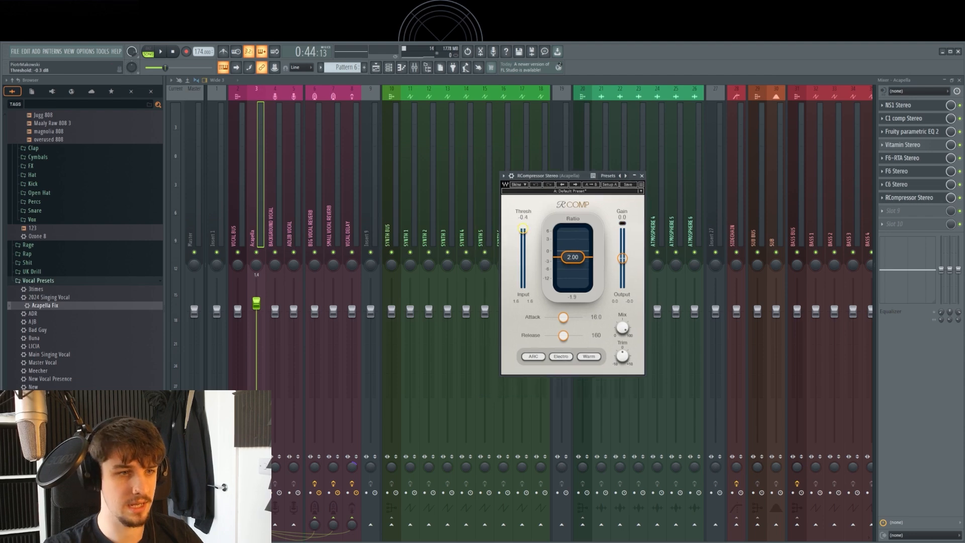
{"action": "key", "text": "space"}
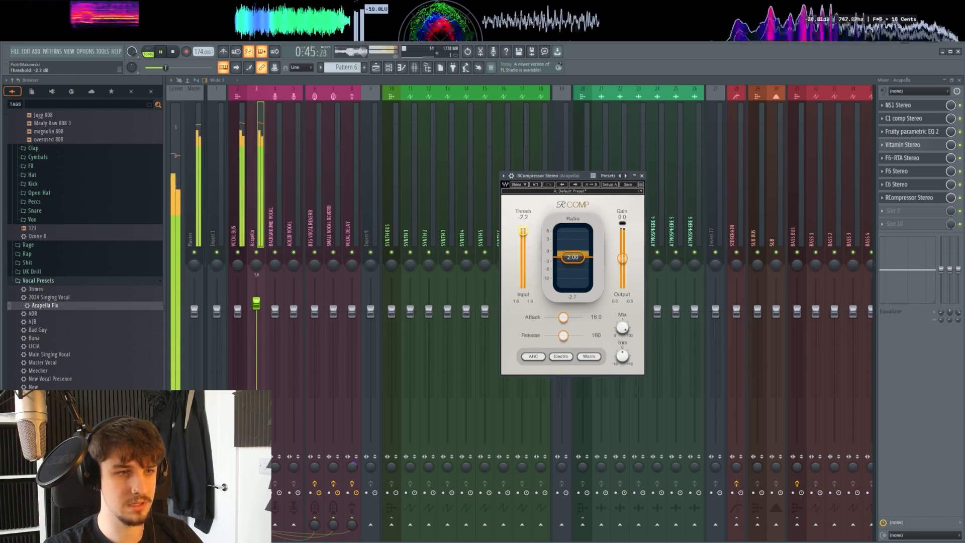
{"action": "key", "text": "space"}
{"action": "left_click", "coordinate": [641, 175]}
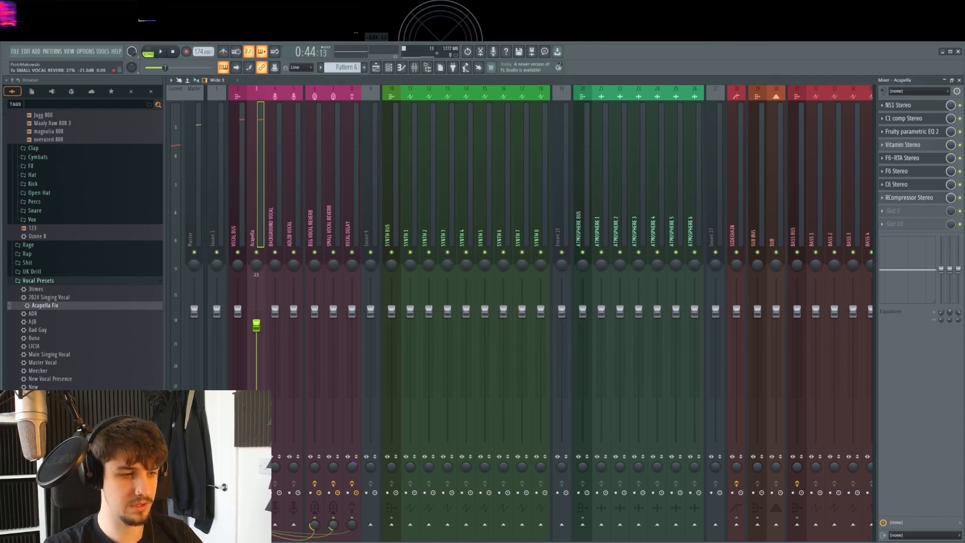
{"action": "key", "text": "space"}
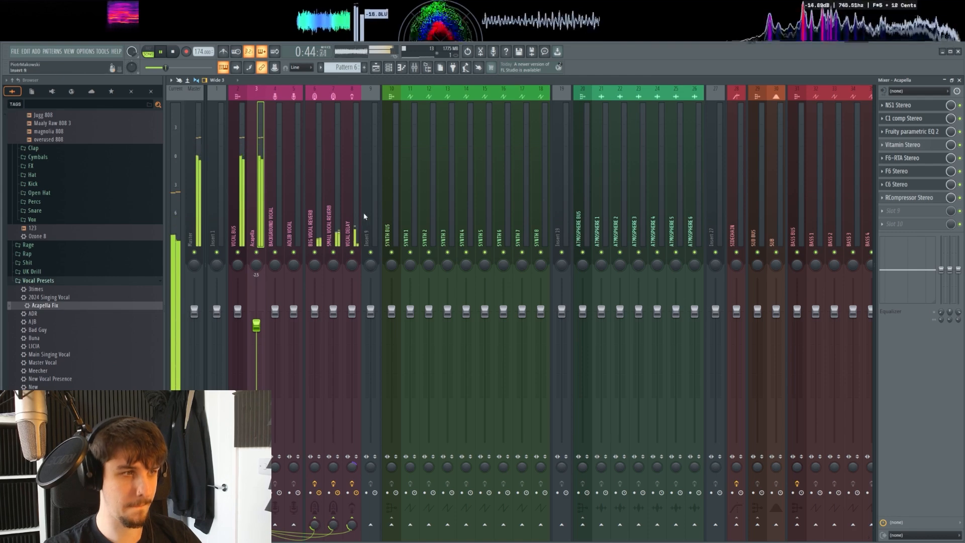
Stop the vocal playback and bring the drum tracks into view in the playlist
{"action": "key", "text": "F5"}
{"action": "key", "text": "space"}
{"action": "scroll", "coordinate": [476, 279], "scroll_direction": "down", "scroll_amount": 5}
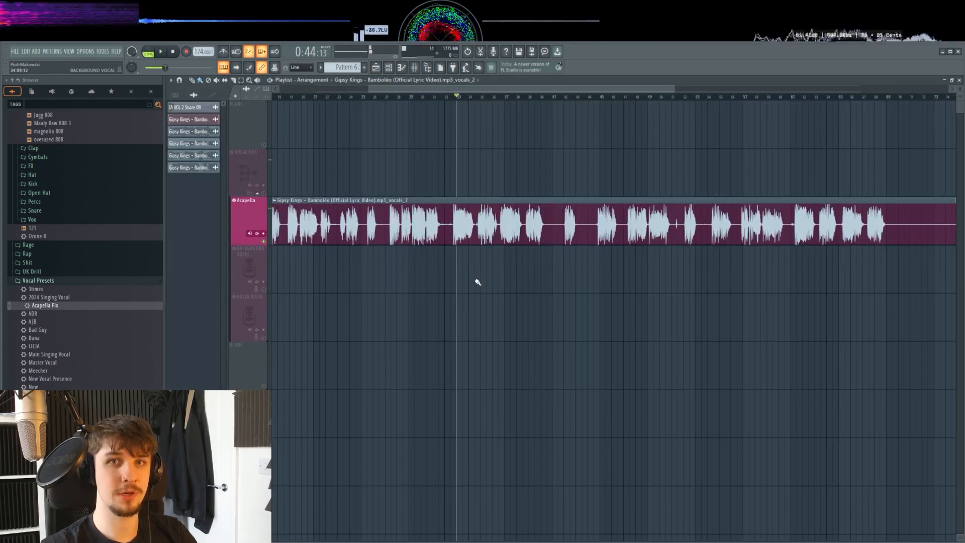
{"action": "scroll", "coordinate": [411, 325], "scroll_direction": "up", "scroll_amount": 1}
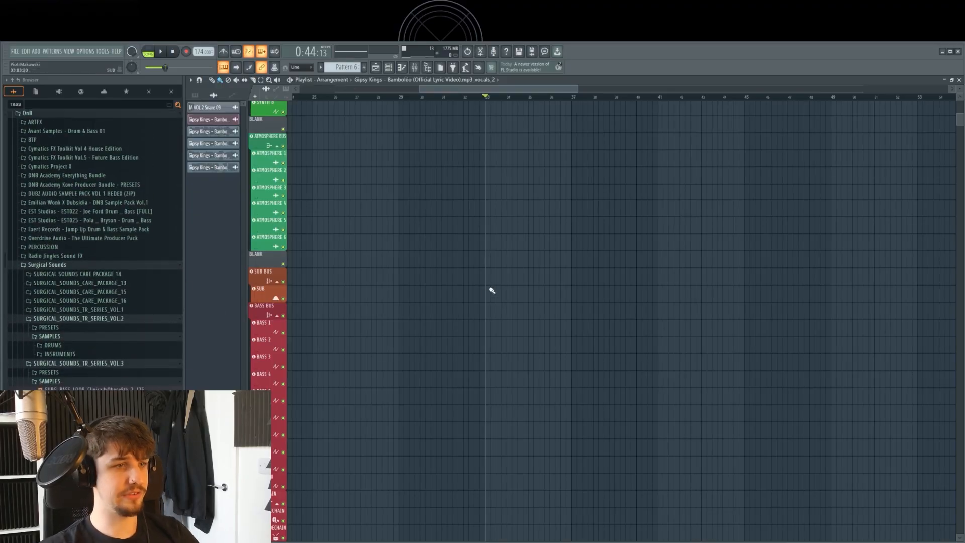
{"action": "scroll", "coordinate": [468, 331], "scroll_direction": "down", "scroll_amount": 3}
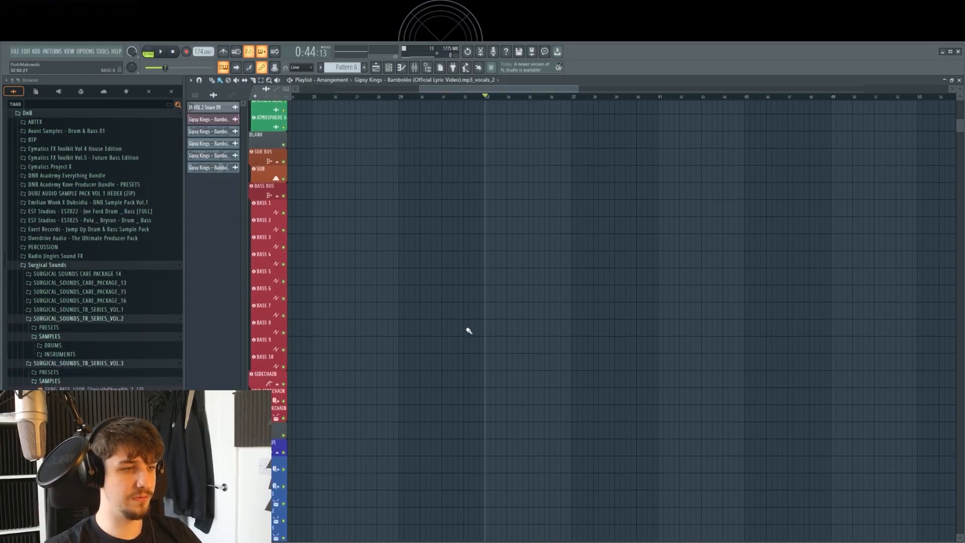
{"action": "scroll", "coordinate": [470, 324], "scroll_direction": "down", "scroll_amount": 5}
{"action": "scroll", "coordinate": [93, 241], "scroll_direction": "up", "scroll_amount": 6}
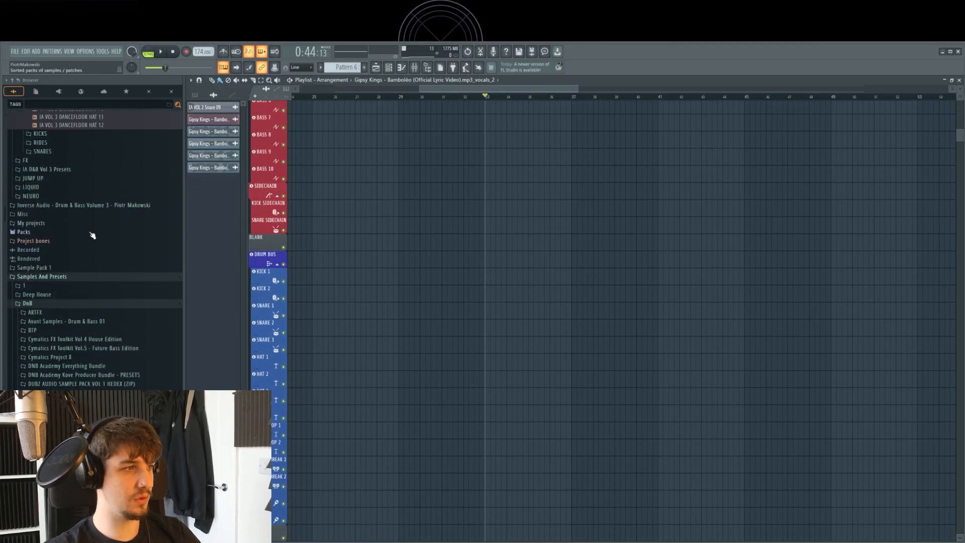
Browse to the NEURO one-shot kicks in the Inverse Audio - Drum & Bass Volume 3 sample pack
{"action": "scroll", "coordinate": [94, 228], "scroll_direction": "up", "scroll_amount": 4}
{"action": "scroll", "coordinate": [117, 210], "scroll_direction": "up", "scroll_amount": 6}
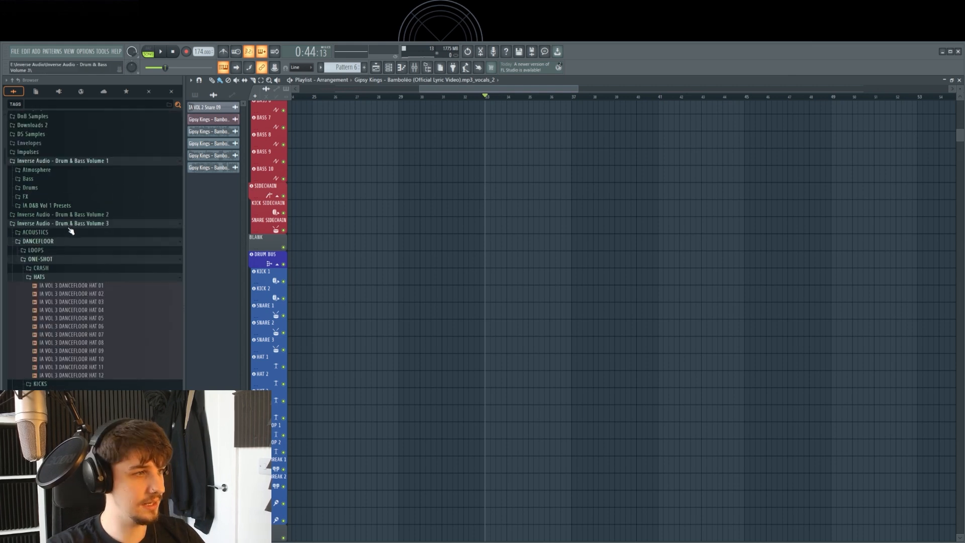
{"action": "left_click", "coordinate": [38, 243]}
{"action": "scroll", "coordinate": [46, 296], "scroll_direction": "down", "scroll_amount": 2}
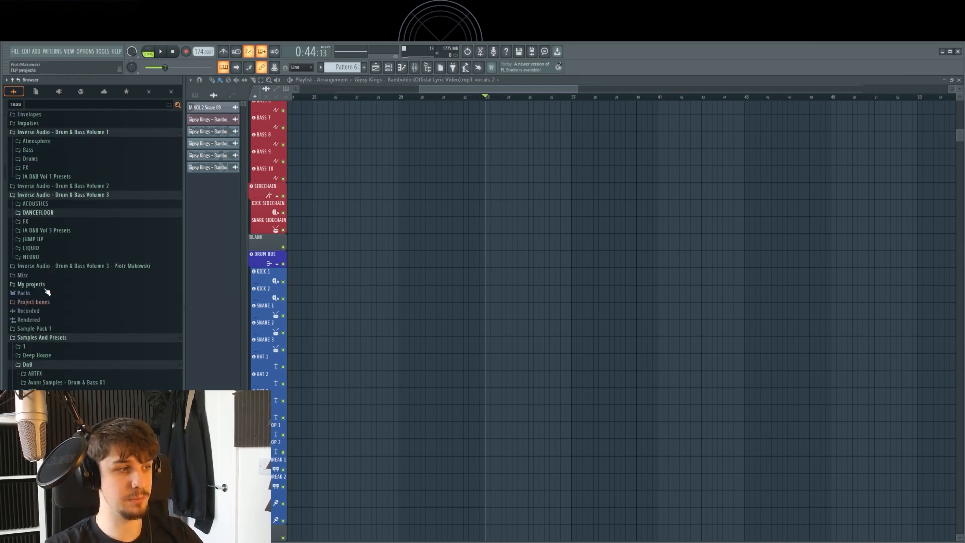
{"action": "left_click", "coordinate": [37, 238]}
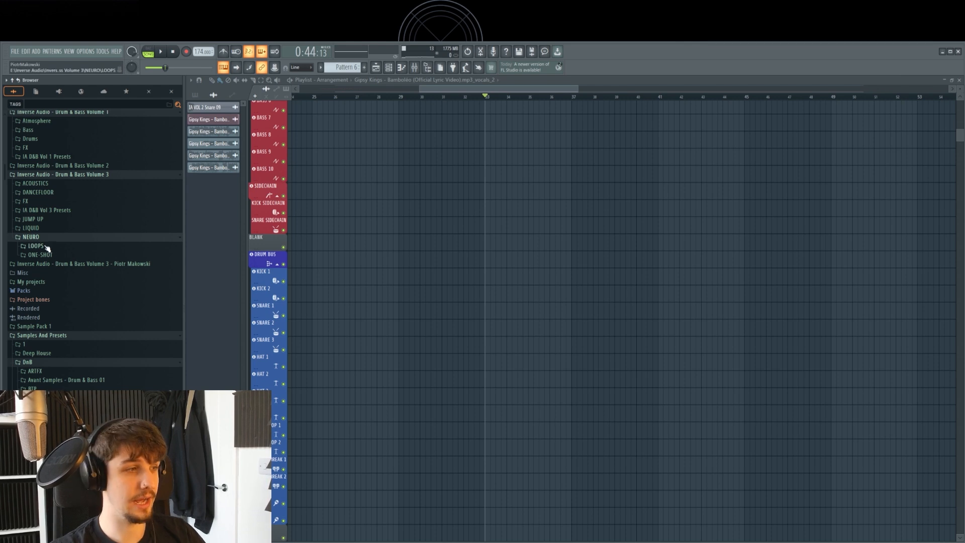
{"action": "scroll", "coordinate": [53, 251], "scroll_direction": "down", "scroll_amount": 2}
{"action": "left_click", "coordinate": [58, 206]}
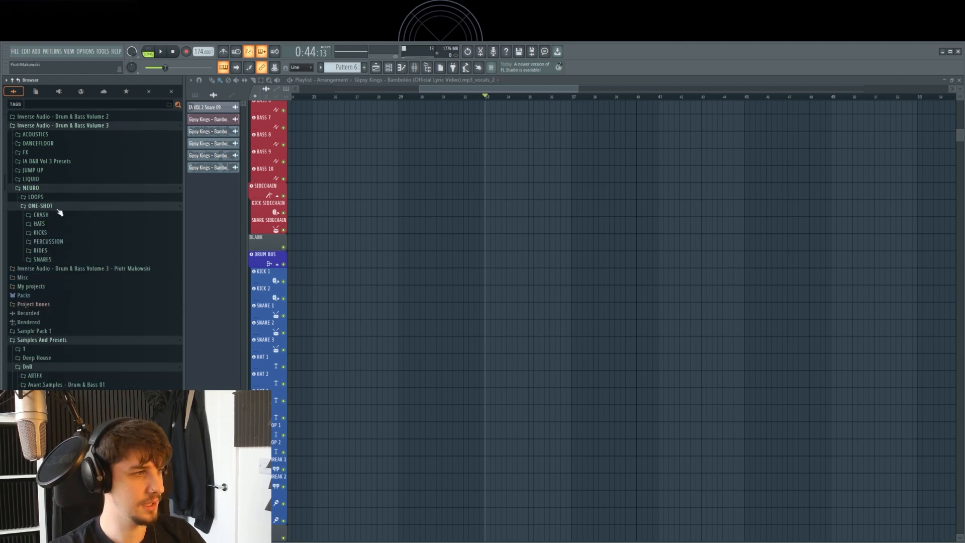
{"action": "scroll", "coordinate": [60, 211], "scroll_direction": "down", "scroll_amount": 2}
{"action": "left_click", "coordinate": [43, 184]}
{"action": "scroll", "coordinate": [104, 220], "scroll_direction": "down", "scroll_amount": 2}
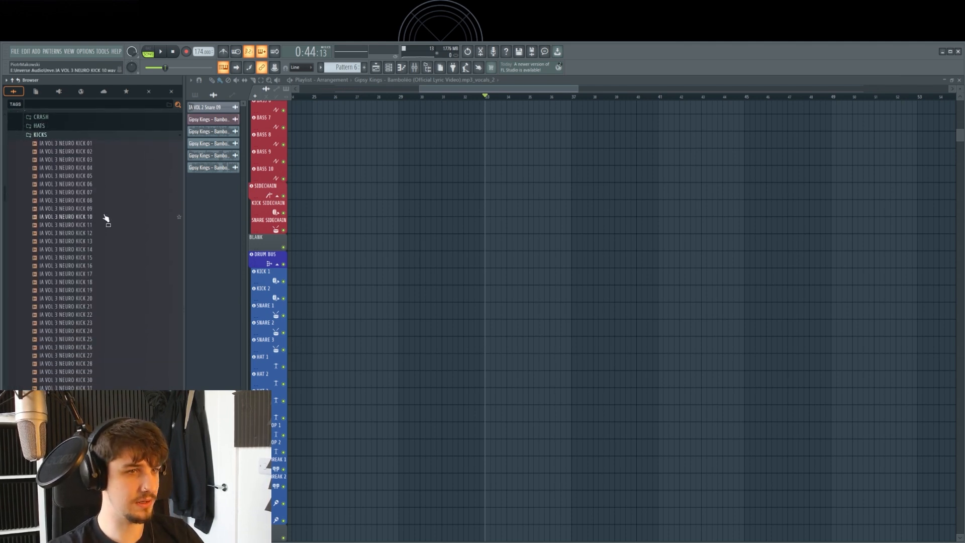
Audition IA VOL 3 NEURO KICK 07 and place it at bar 33 on the KICK 1 track
{"action": "left_click", "coordinate": [101, 195]}
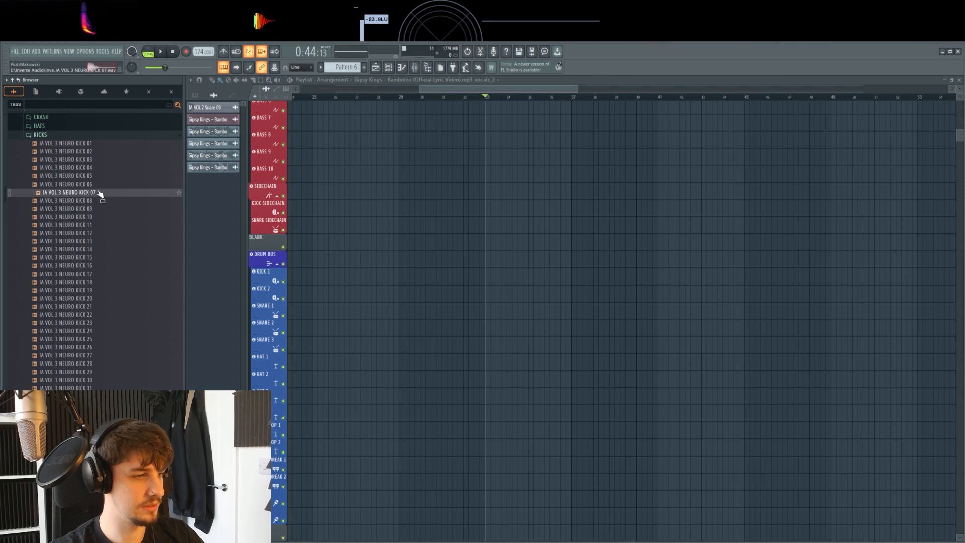
{"action": "scroll", "coordinate": [455, 286], "scroll_direction": "up", "scroll_amount": 5}
{"action": "scroll", "coordinate": [476, 289], "scroll_direction": "up", "scroll_amount": 3}
{"action": "left_click_drag", "start_coordinate": [575, 314], "coordinate": [396, 336]}
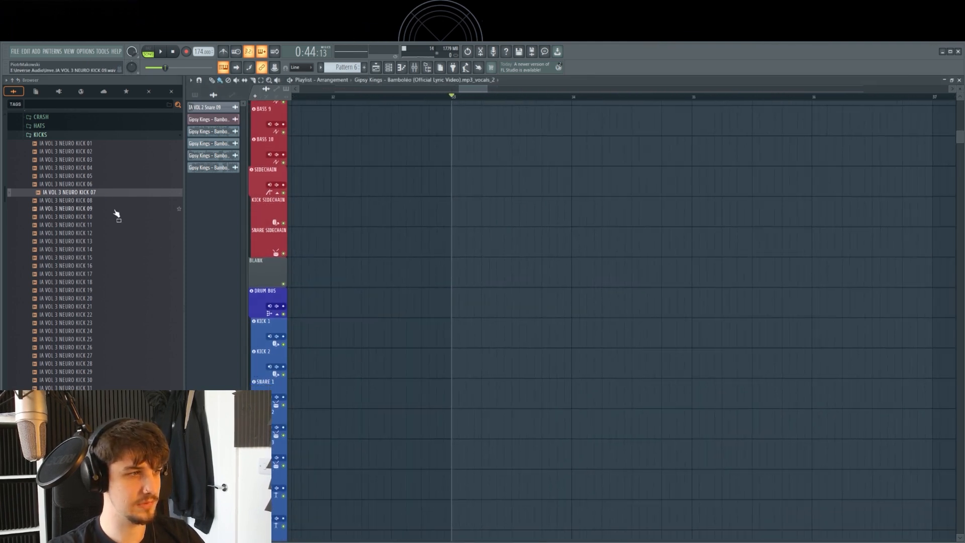
{"action": "left_click_drag", "start_coordinate": [101, 194], "coordinate": [451, 333]}
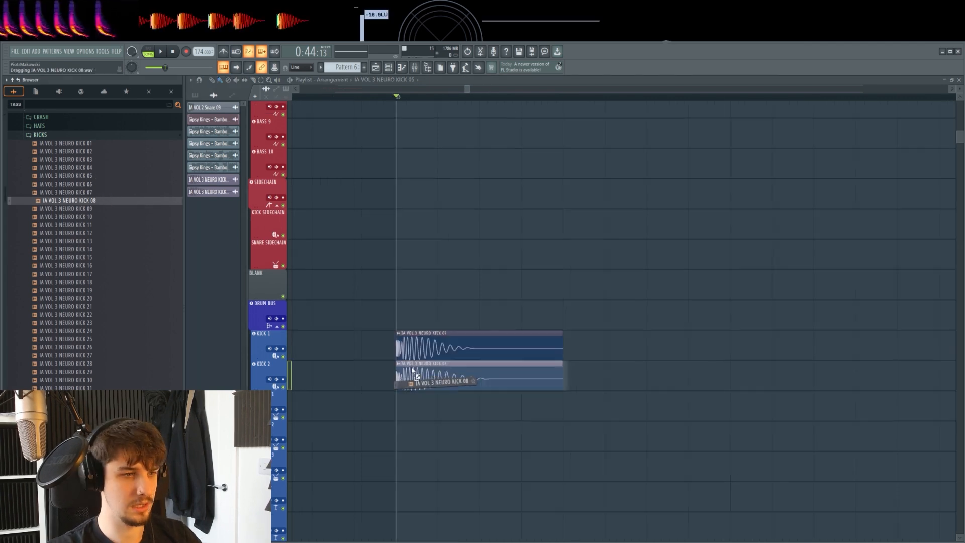
Replace the kick sample on the KICK 1 track with IA VOL 3 NEURO KICK 08
{"action": "left_click_drag", "start_coordinate": [414, 373], "coordinate": [428, 336]}
{"action": "right_click", "coordinate": [416, 343]}
{"action": "scroll", "coordinate": [426, 330], "scroll_direction": "down", "scroll_amount": 3}
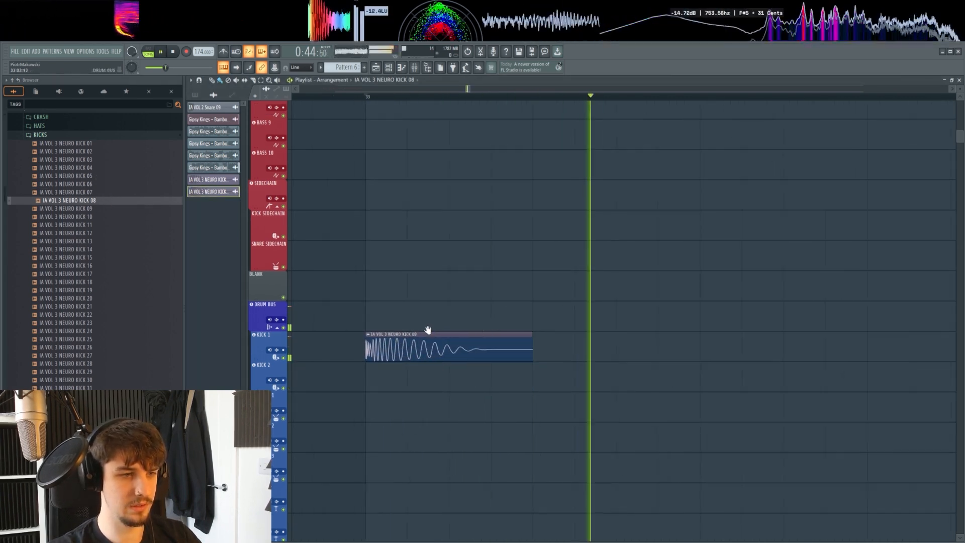
Shorten the kick clip and add a second hit in the latter half of bar 33 on KICK 1
{"action": "left_click", "coordinate": [485, 349]}
{"action": "scroll", "coordinate": [485, 349], "scroll_direction": "down", "scroll_amount": 3}
{"action": "left_click_drag", "start_coordinate": [486, 350], "coordinate": [431, 340]}
{"action": "left_click", "coordinate": [414, 67]}
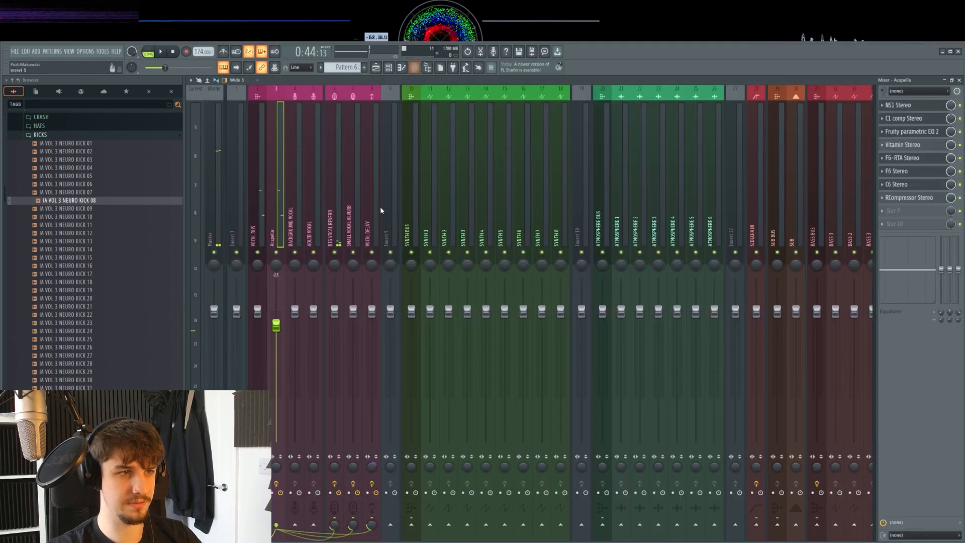
{"action": "left_click", "coordinate": [377, 68]}
{"action": "key", "text": "space"}
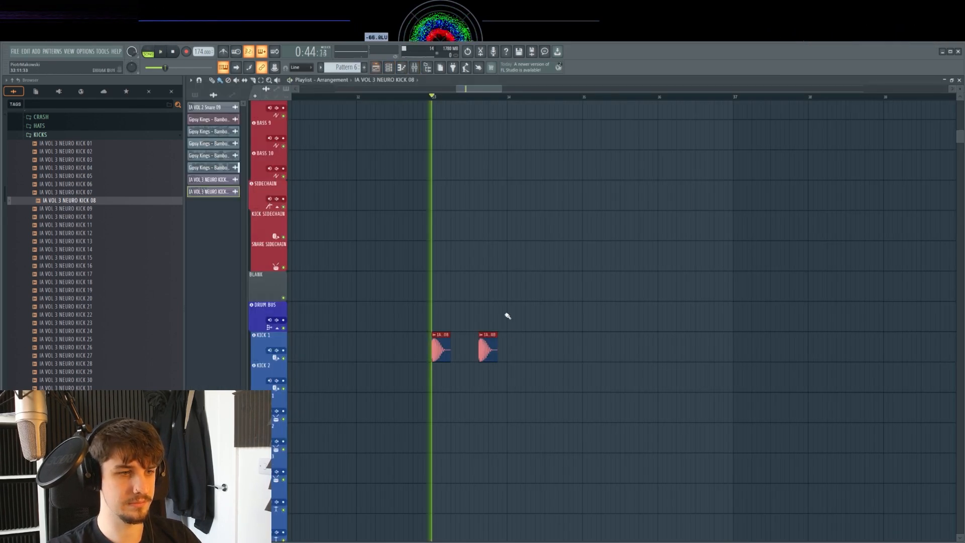
Repeat the two-hit kick pattern on KICK 1 so that it fills bars 33 through 36
{"action": "key", "text": "ctrl+b"}
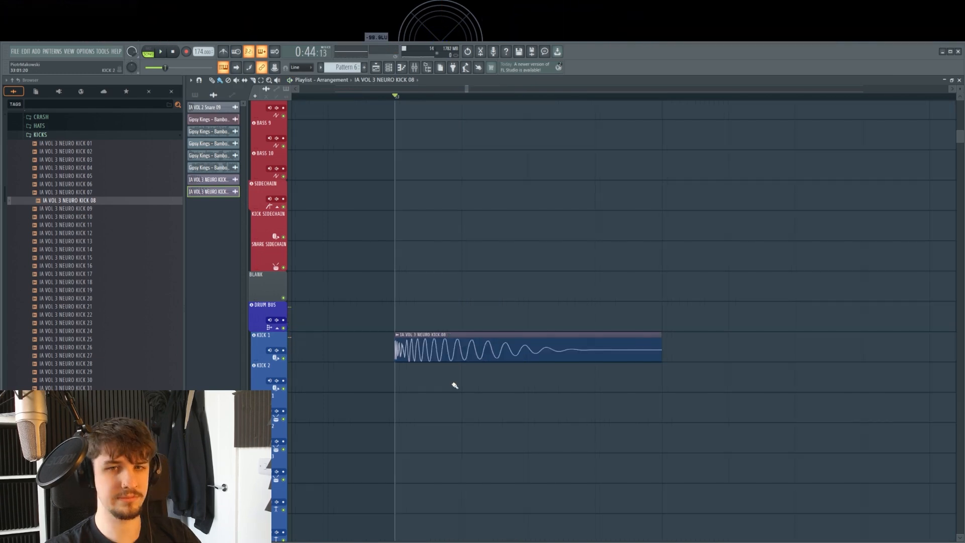
{"action": "left_click_drag", "start_coordinate": [412, 355], "coordinate": [577, 361]}
{"action": "left_click", "coordinate": [390, 382], "text": "ctrl"}
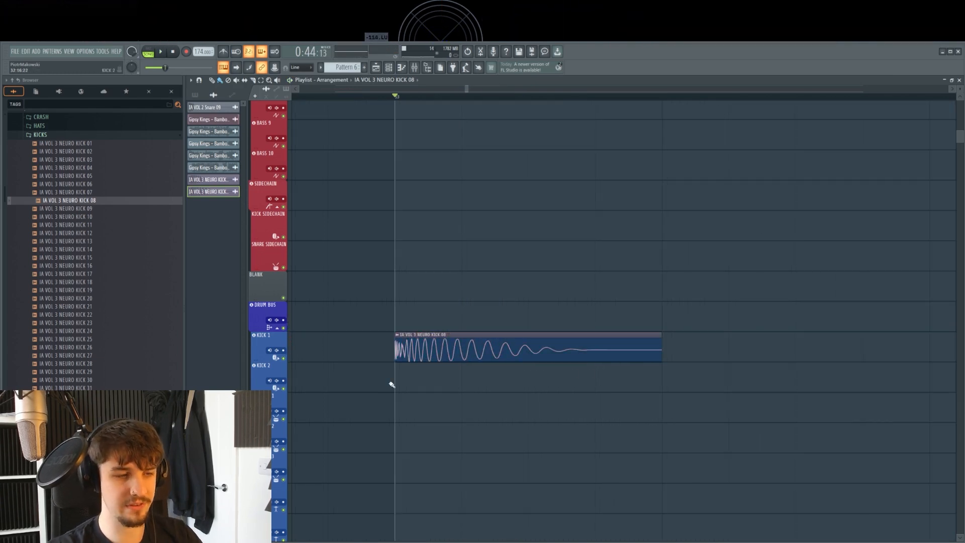
{"action": "scroll", "coordinate": [429, 399], "scroll_direction": "down", "scroll_amount": 8}
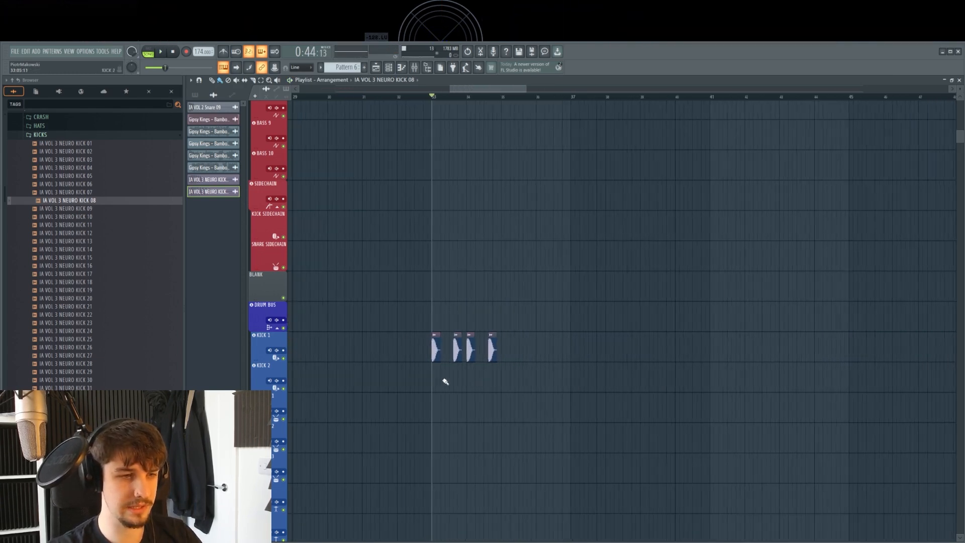
{"action": "scroll", "coordinate": [447, 379], "scroll_direction": "up", "scroll_amount": 4}
{"action": "key", "text": "space"}
{"action": "left_click_drag", "start_coordinate": [596, 322], "coordinate": [334, 365]}
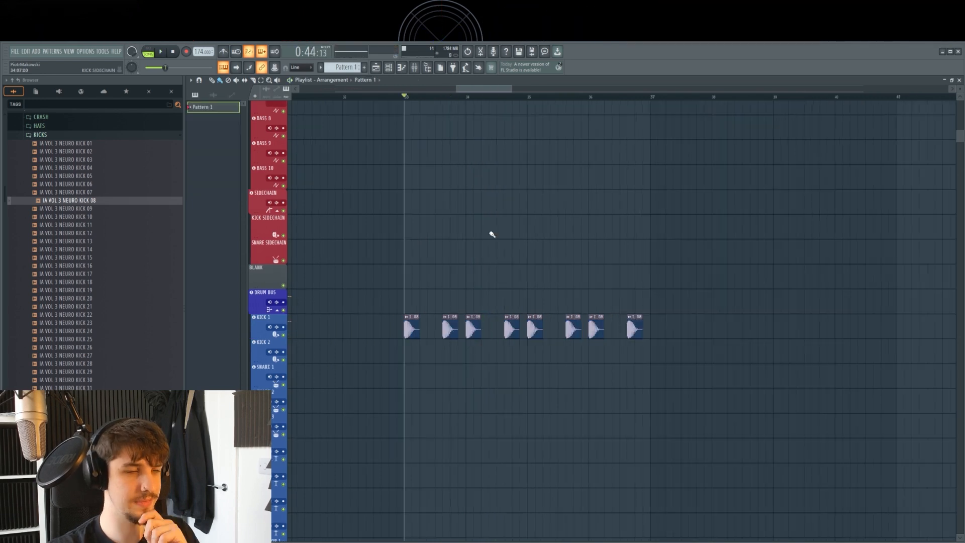
Show all channels in the Channel rack, add a Kick 2 x64 instrument and skip its update offer
{"action": "scroll", "coordinate": [443, 172], "scroll_direction": "down", "scroll_amount": 2}
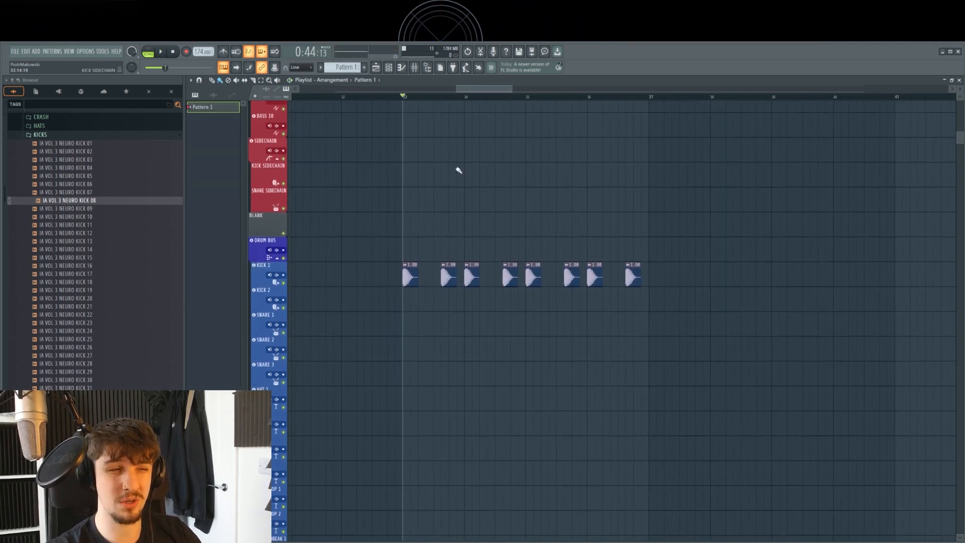
{"action": "key", "text": "F6"}
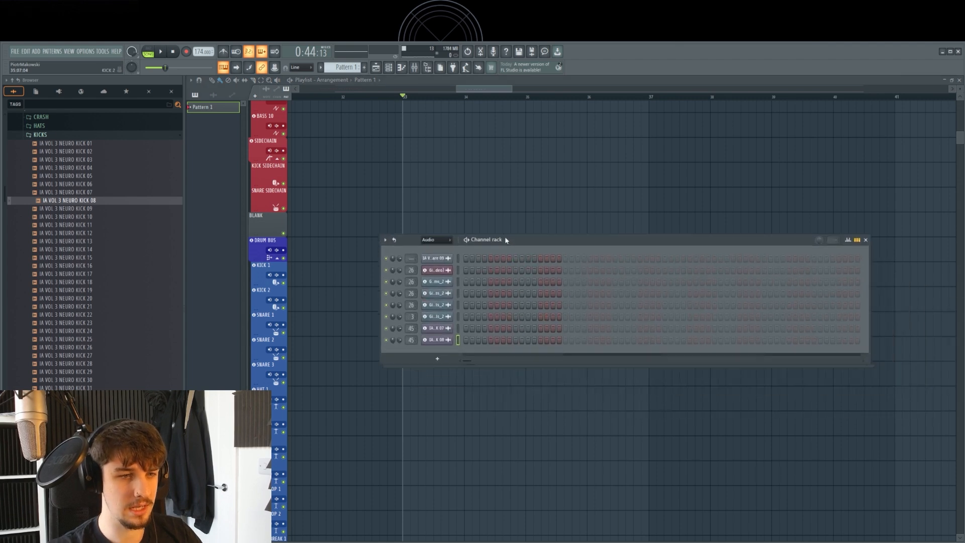
{"action": "left_click", "coordinate": [427, 234]}
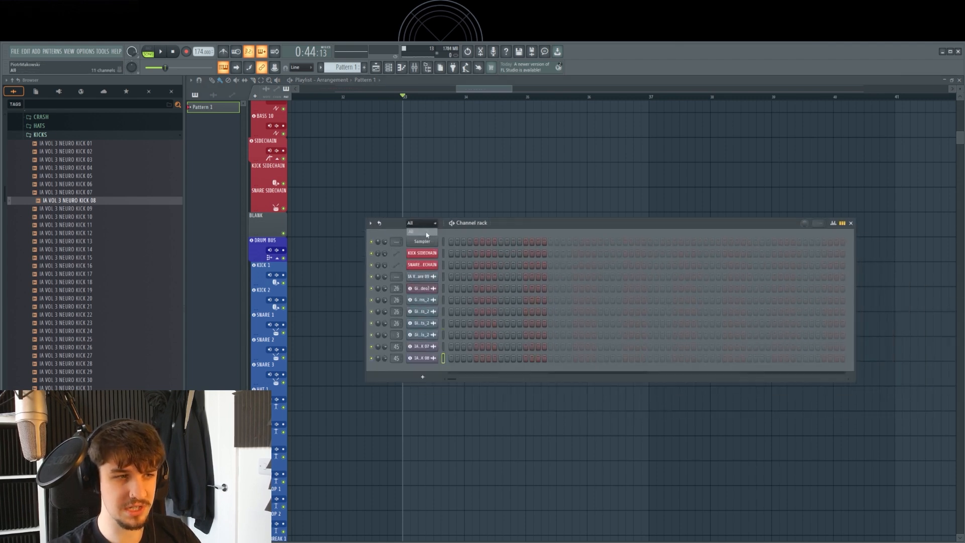
{"action": "left_click", "coordinate": [423, 377]}
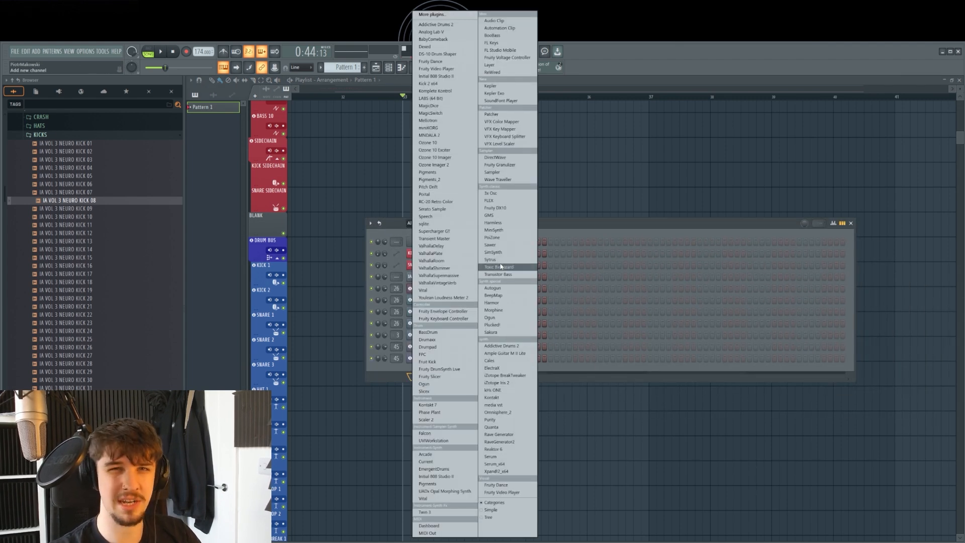
{"action": "left_click", "coordinate": [428, 84]}
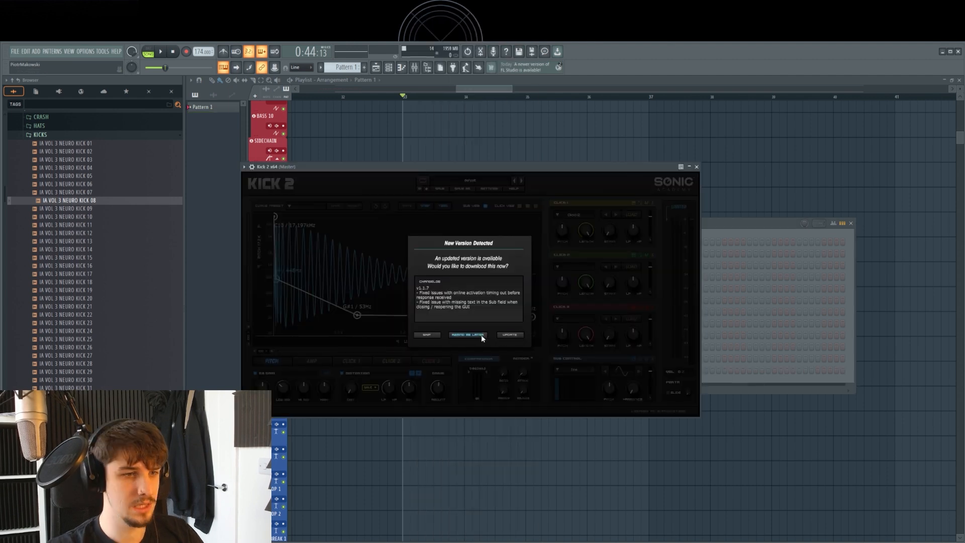
{"action": "left_click", "coordinate": [427, 334]}
Load the user preset SNARE PERFECT START SHORT in Kick 2
{"action": "left_click_drag", "start_coordinate": [481, 166], "coordinate": [597, 146]}
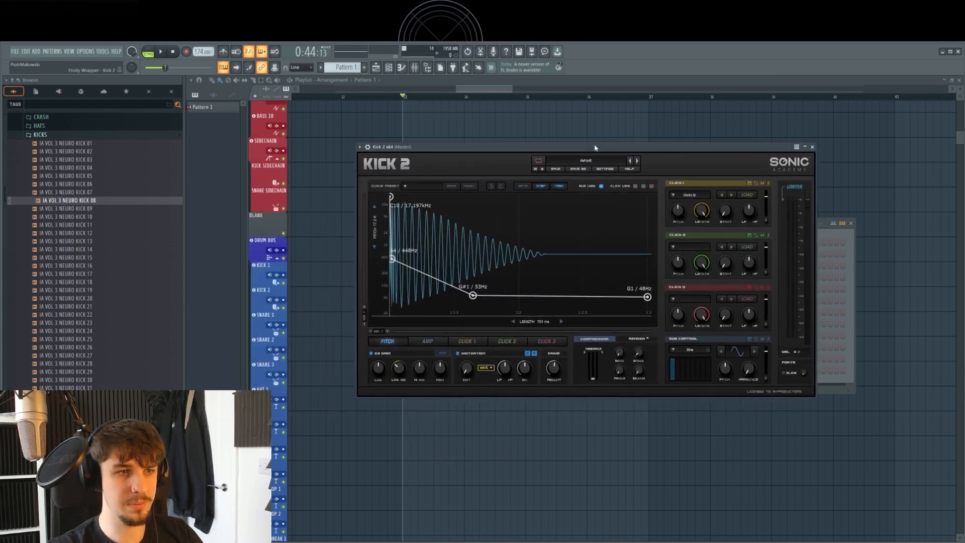
{"action": "left_click", "coordinate": [592, 161]}
{"action": "left_click", "coordinate": [545, 184]}
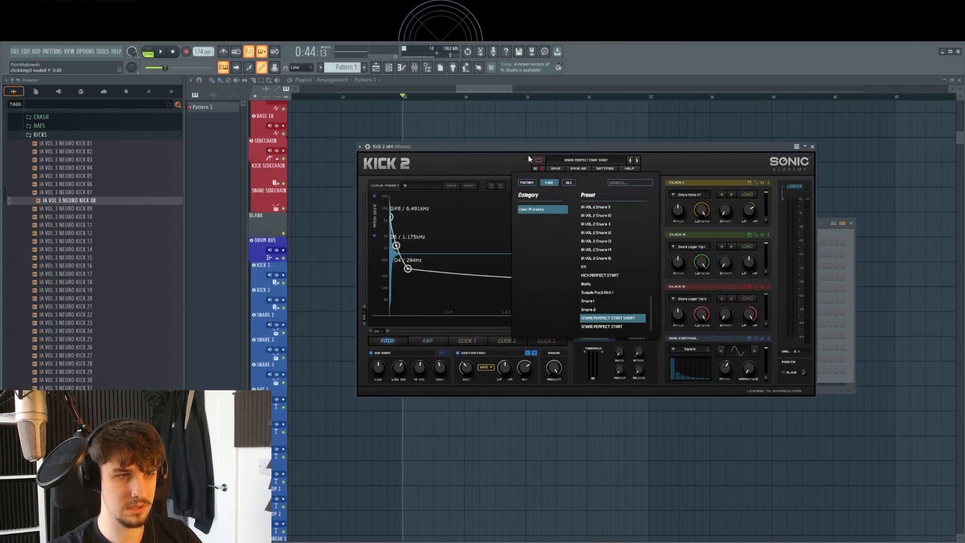
{"action": "left_click", "coordinate": [530, 161]}
Raise the snare's pitch envelope, setting the middle node to 392 Hz and the end node to 277 Hz
{"action": "left_click_drag", "start_coordinate": [546, 146], "coordinate": [537, 143]}
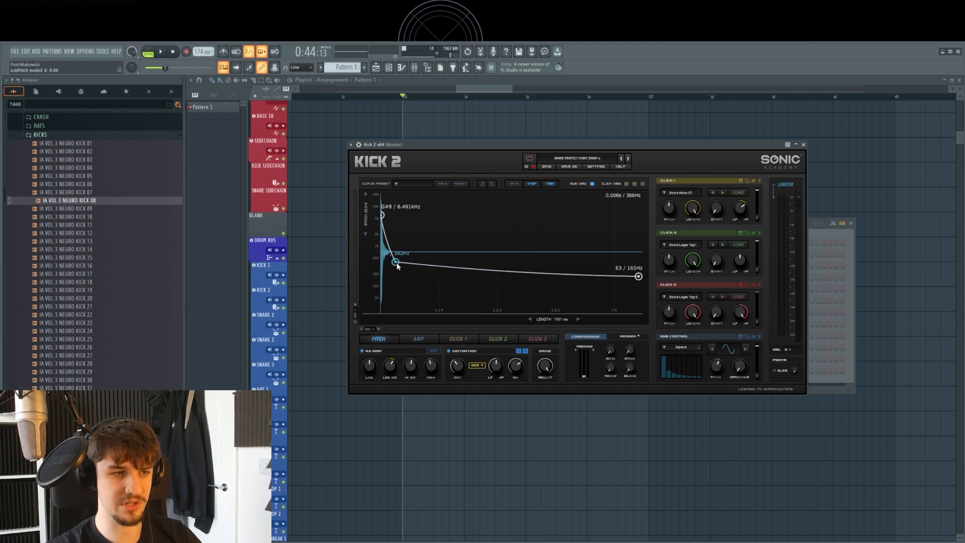
{"action": "left_click_drag", "start_coordinate": [397, 266], "coordinate": [398, 262]}
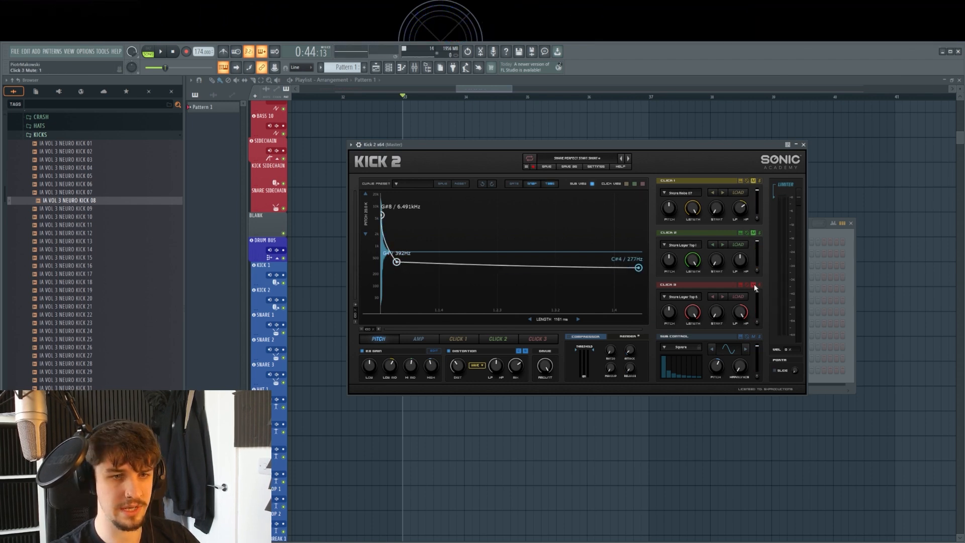
{"action": "key", "text": "e"}
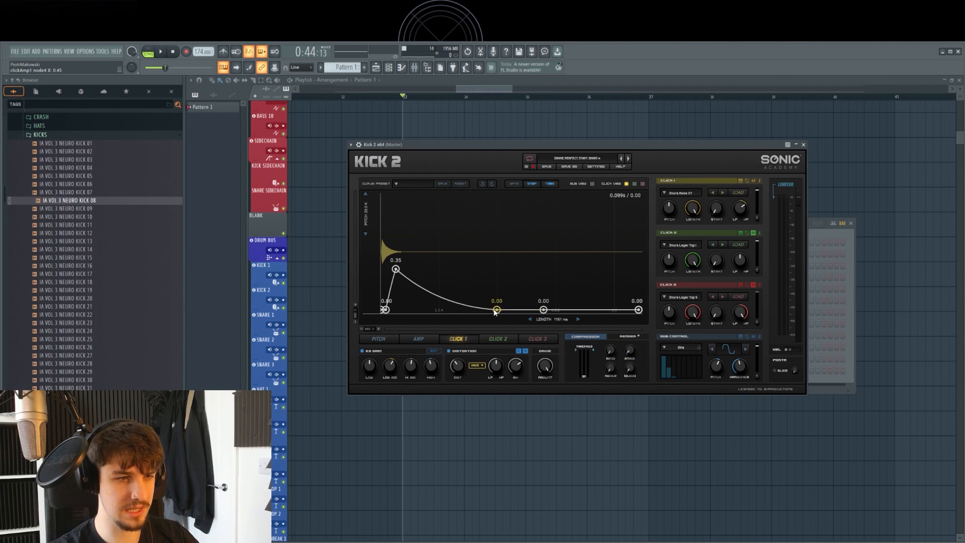
Adjust the decay node of the Click 1 envelope while auditioning the snare
{"action": "key", "text": "e"}
{"action": "key", "text": "e"}
{"action": "left_click_drag", "start_coordinate": [486, 313], "coordinate": [505, 314]}
{"action": "key", "text": "e"}
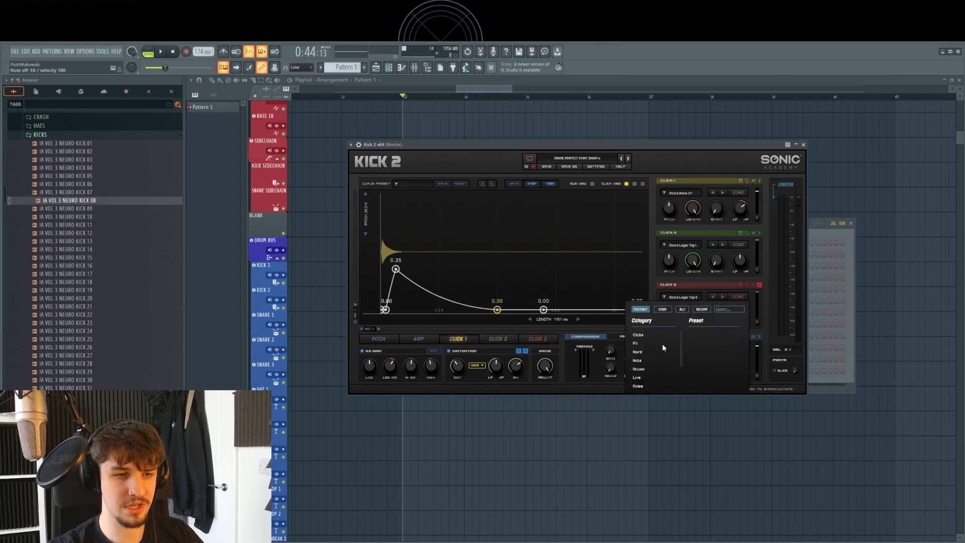
Swap the Click 3 layer to a factory noise sample and shorten the snare's overall length while auditioning it
{"action": "key", "text": "e"}
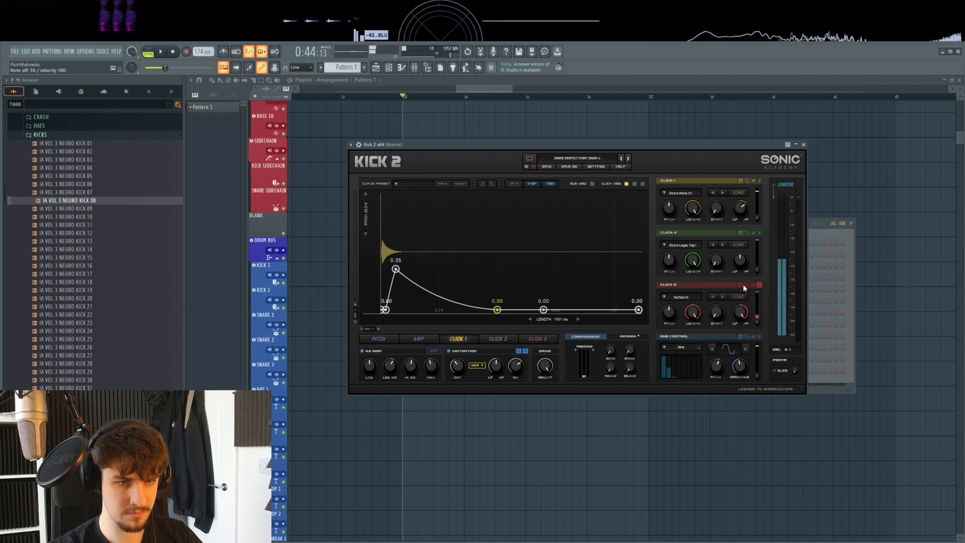
{"action": "key", "text": "e"}
{"action": "key", "text": "e"}
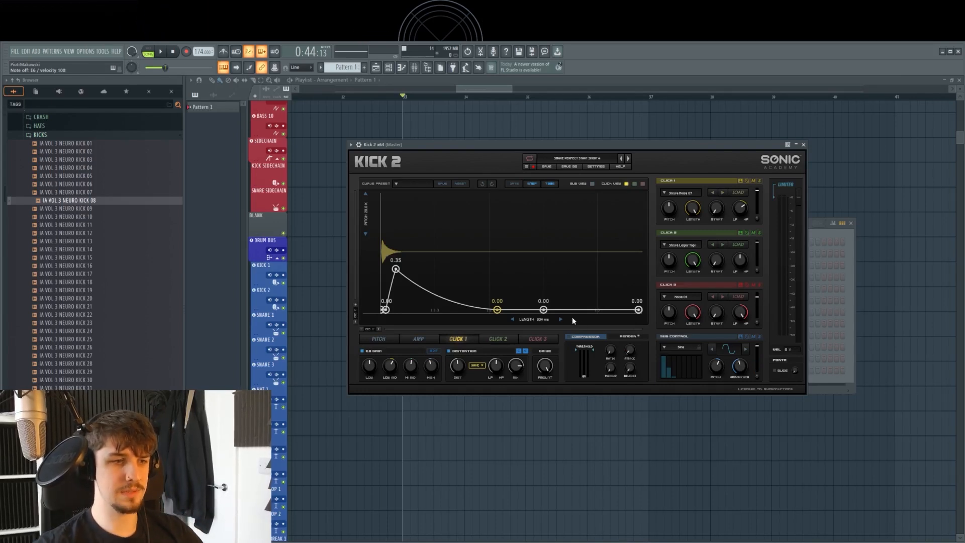
Shape the snare's EQ in Kick 2 with a low-end cut and gentle boosts around 200 Hz and 1.6 kHz
{"action": "left_click", "coordinate": [424, 342]}
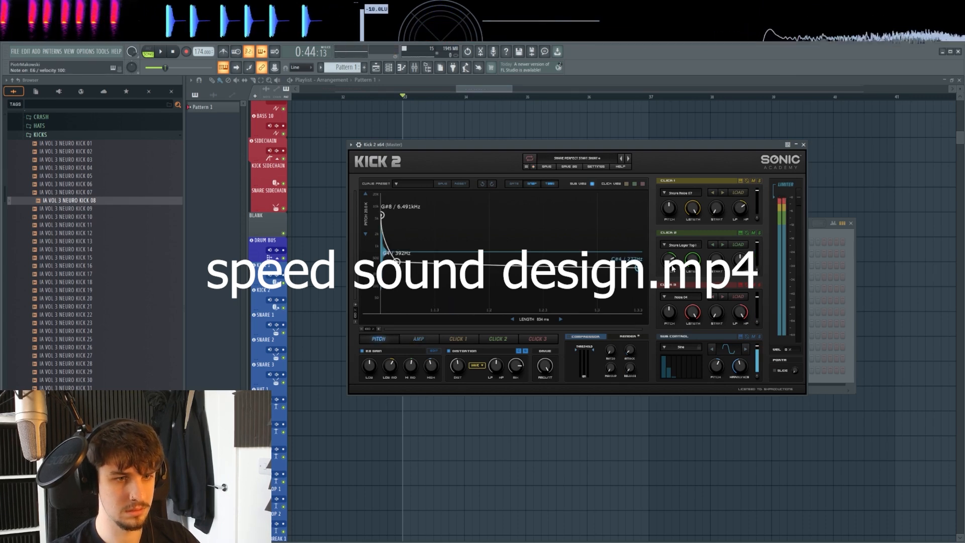
{"action": "left_click", "coordinate": [433, 350]}
{"action": "mouse_move", "coordinate": [546, 234]}
{"action": "left_mouse_down"}
{"action": "mouse_move", "coordinate": [555, 224]}
{"action": "mouse_move", "coordinate": [545, 233]}
{"action": "left_mouse_up"}
{"action": "left_click_drag", "start_coordinate": [415, 236], "coordinate": [413, 261]}
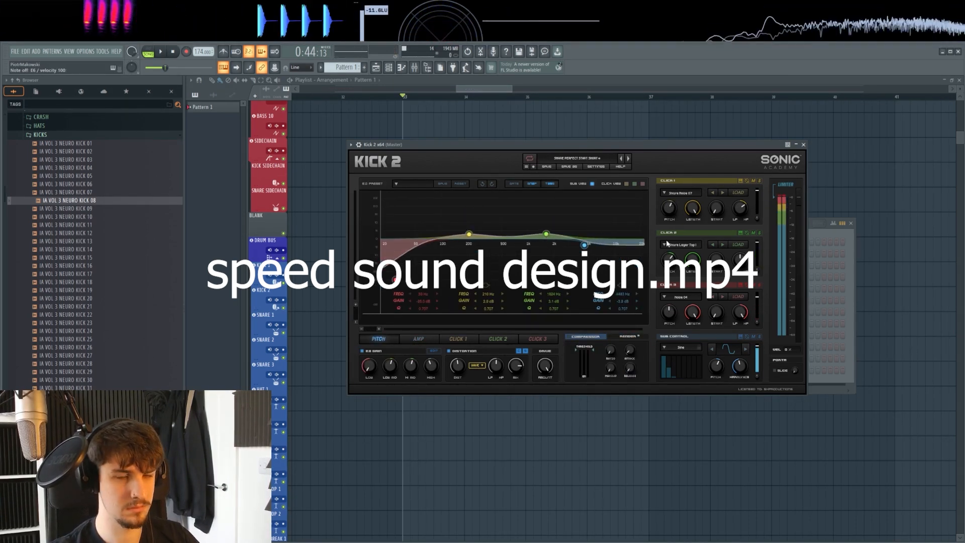
Review the click layer envelopes and adjust the Click 3 envelope's middle node to 0.87 while auditioning the snare
{"action": "left_click", "coordinate": [457, 339]}
{"action": "left_click", "coordinate": [498, 339]}
{"action": "left_click", "coordinate": [537, 338]}
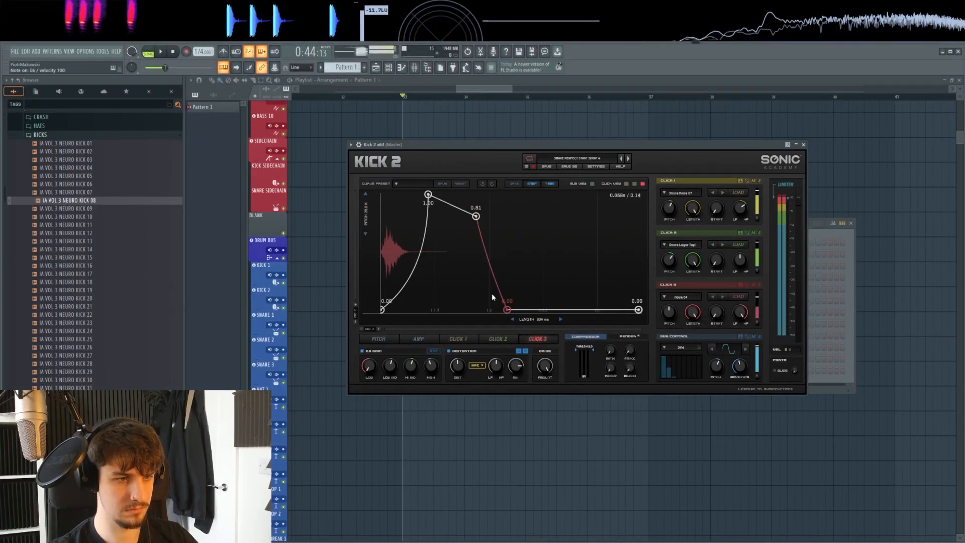
{"action": "left_click_drag", "start_coordinate": [475, 214], "coordinate": [465, 210]}
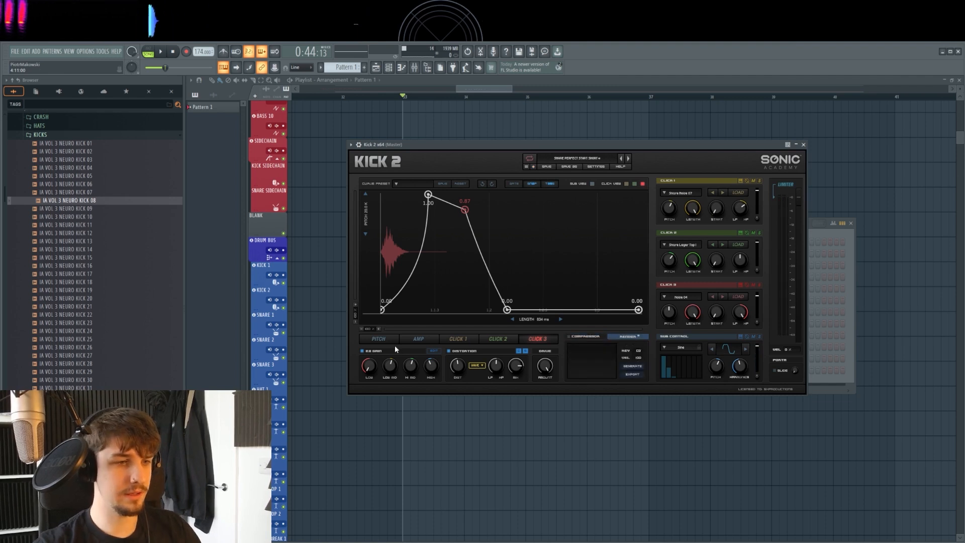
Render the designed snare to audio in Kick 2 and place it on the Snare 1 track between the kicks
{"action": "left_click", "coordinate": [613, 335]}
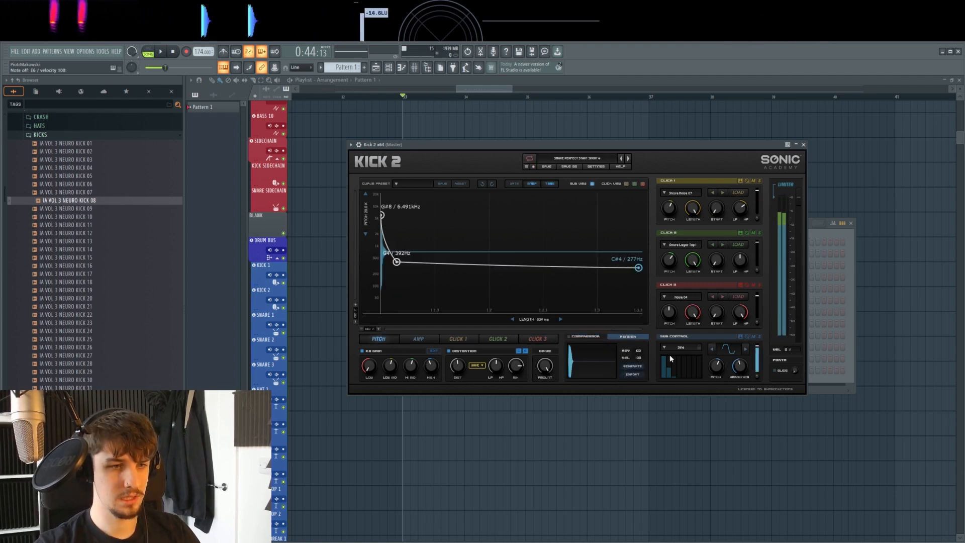
{"action": "mouse_move", "coordinate": [590, 359]}
{"action": "left_mouse_down"}
{"action": "mouse_move", "coordinate": [501, 458]}
{"action": "mouse_move", "coordinate": [417, 432]}
{"action": "mouse_move", "coordinate": [432, 325]}
{"action": "left_mouse_up"}
{"action": "scroll", "coordinate": [425, 412], "scroll_direction": "up", "scroll_amount": 6}
{"action": "scroll", "coordinate": [432, 327], "scroll_direction": "down", "scroll_amount": 2}
{"action": "scroll", "coordinate": [469, 398], "scroll_direction": "down", "scroll_amount": 3}
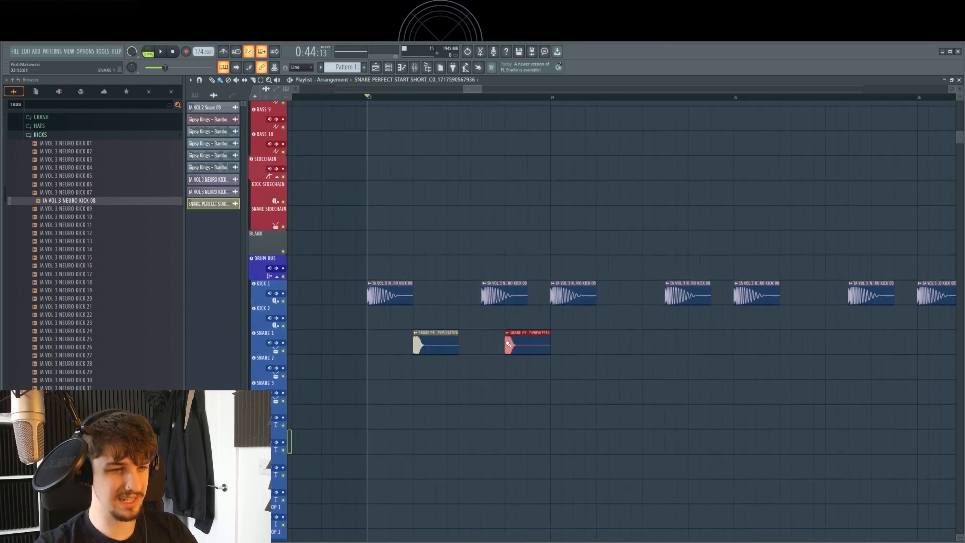
Audition the snare with the kicks and duplicate its clips along the Snare 1 track to fill four bars
{"action": "scroll", "coordinate": [450, 351], "scroll_direction": "right", "scroll_amount": 1}
{"action": "left_click", "coordinate": [491, 391], "text": "ctrl"}
{"action": "key", "text": "space"}
{"action": "scroll", "coordinate": [493, 391], "scroll_direction": "up", "scroll_amount": 2}
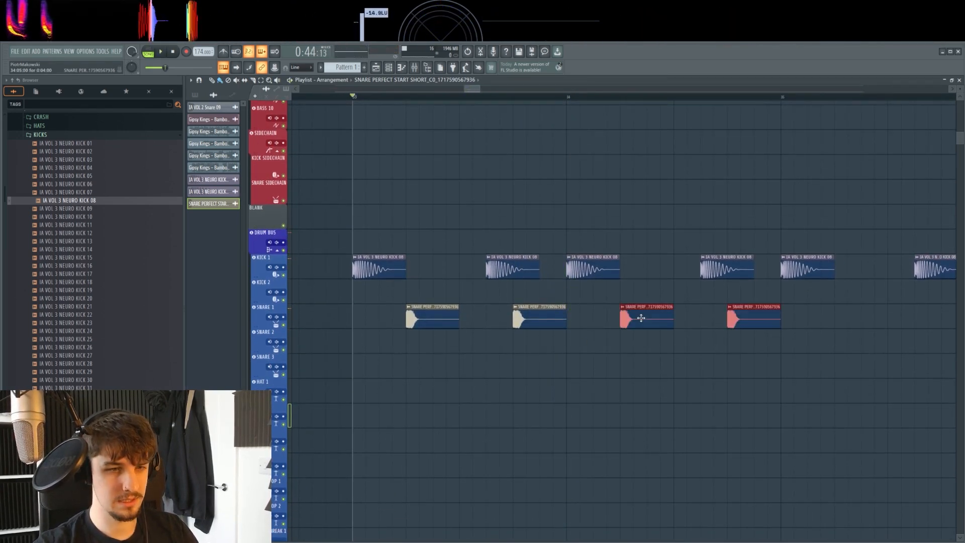
{"action": "scroll", "coordinate": [640, 319], "scroll_direction": "down", "scroll_amount": 3}
{"action": "left_click_drag", "start_coordinate": [666, 348], "coordinate": [427, 348]}
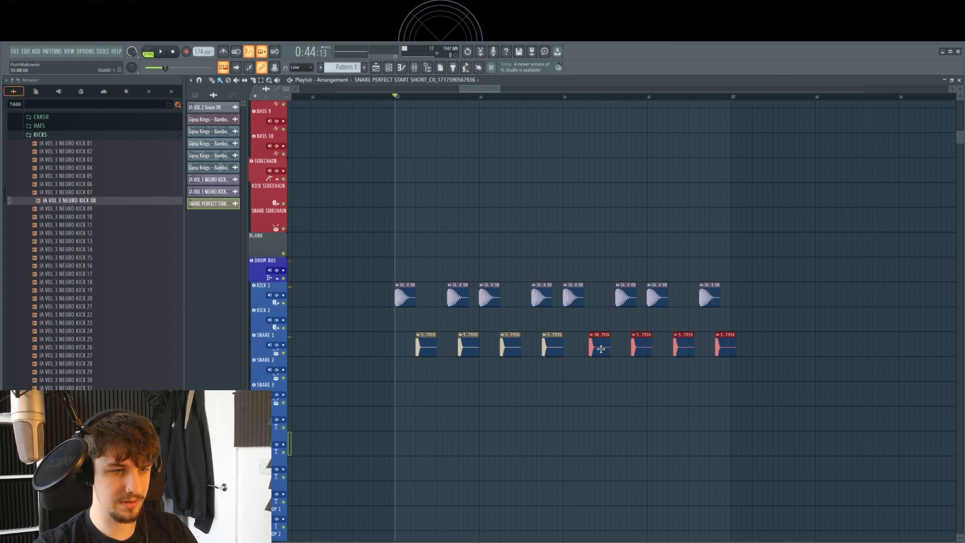
Place IA VOL 3 NEURO HAT 09 from the hats folder at the start of the Hat 1 track
{"action": "scroll", "coordinate": [119, 236], "scroll_direction": "down", "scroll_amount": 4}
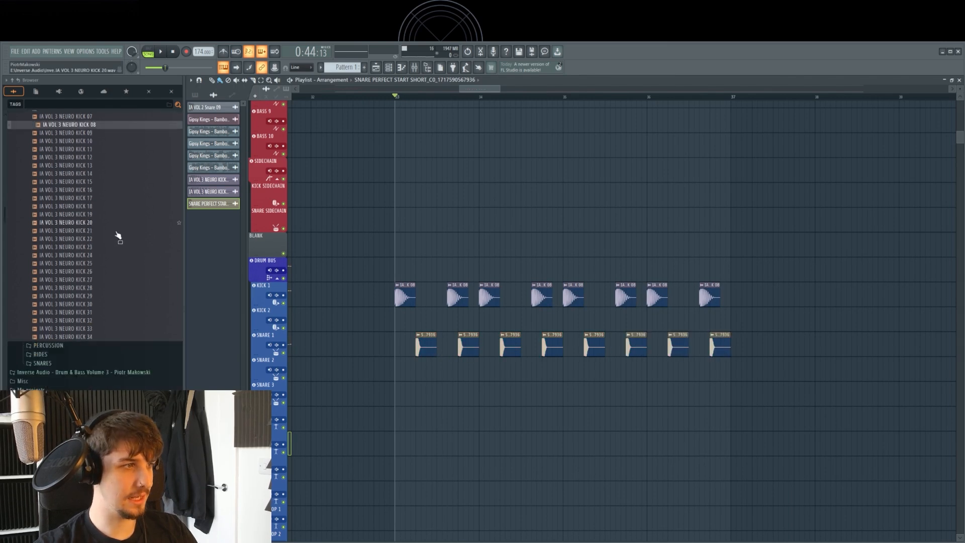
{"action": "scroll", "coordinate": [86, 245], "scroll_direction": "up", "scroll_amount": 5}
{"action": "left_click", "coordinate": [61, 185]}
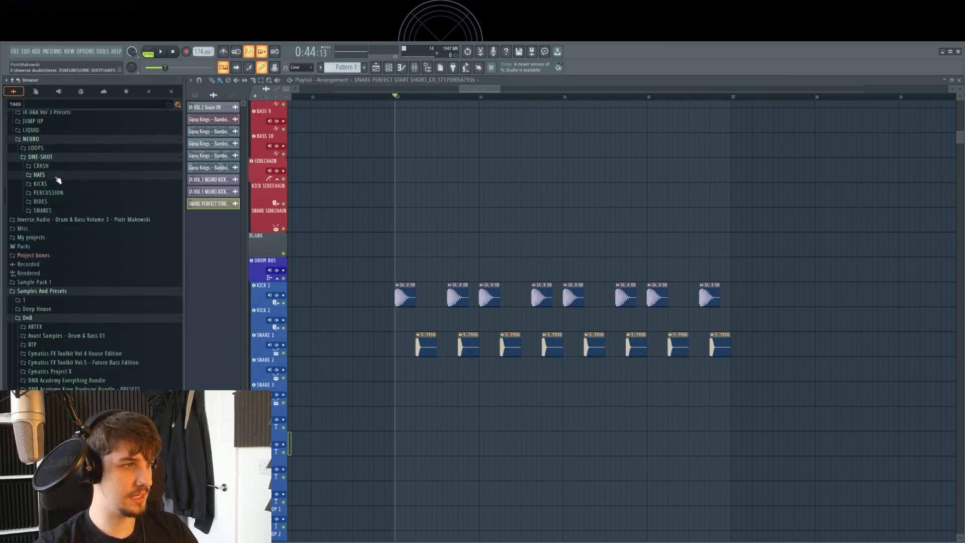
{"action": "left_click", "coordinate": [59, 178]}
{"action": "scroll", "coordinate": [75, 194], "scroll_direction": "down", "scroll_amount": 2}
{"action": "left_click_drag", "start_coordinate": [82, 200], "coordinate": [400, 425]}
{"action": "scroll", "coordinate": [418, 410], "scroll_direction": "up", "scroll_amount": 2}
{"action": "scroll", "coordinate": [419, 397], "scroll_direction": "down", "scroll_amount": 1}
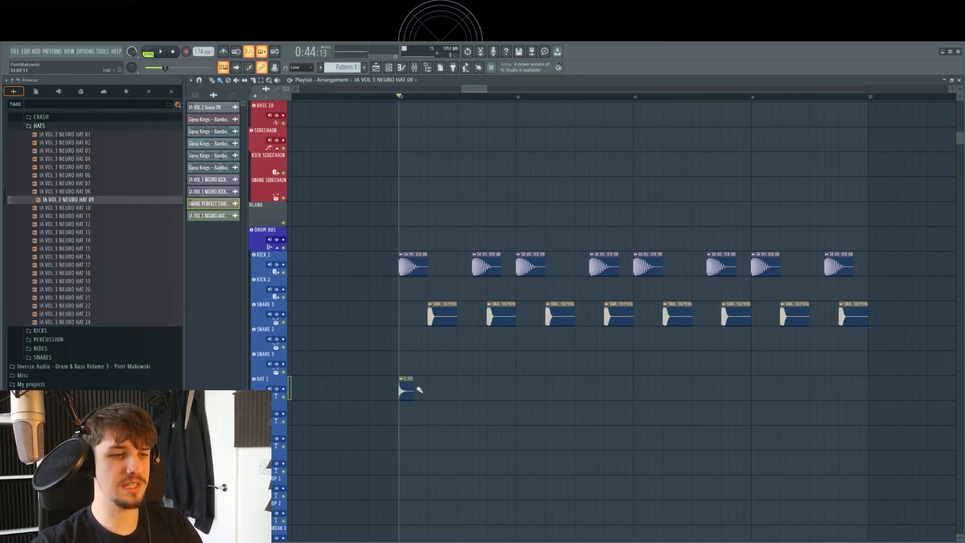
Audition IA VOL 3 NEURO HAT 01 and place it on the Hat 2 track at the start of the drum pattern
{"action": "scroll", "coordinate": [420, 389], "scroll_direction": "up", "scroll_amount": 5}
{"action": "right_click", "coordinate": [440, 285], "text": "alt"}
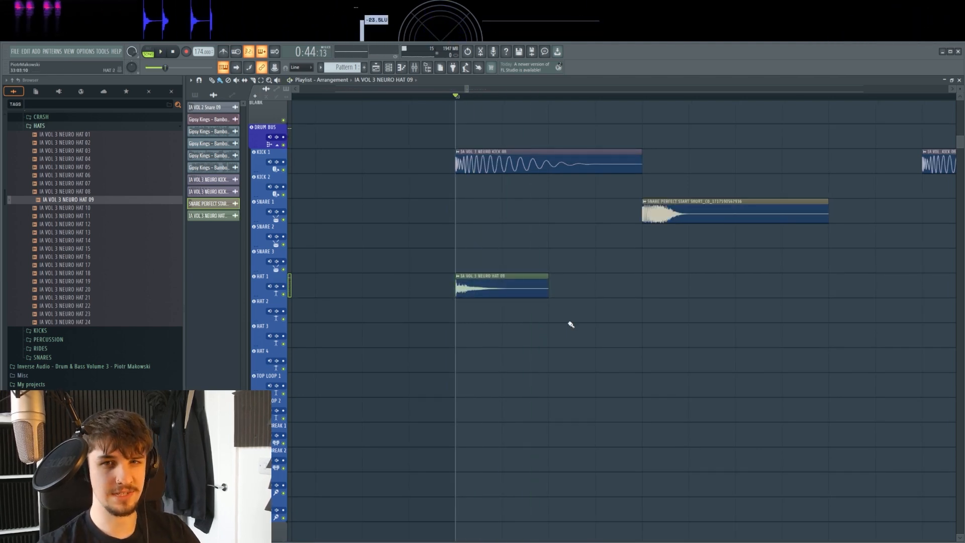
{"action": "scroll", "coordinate": [563, 282], "scroll_direction": "down", "scroll_amount": 2}
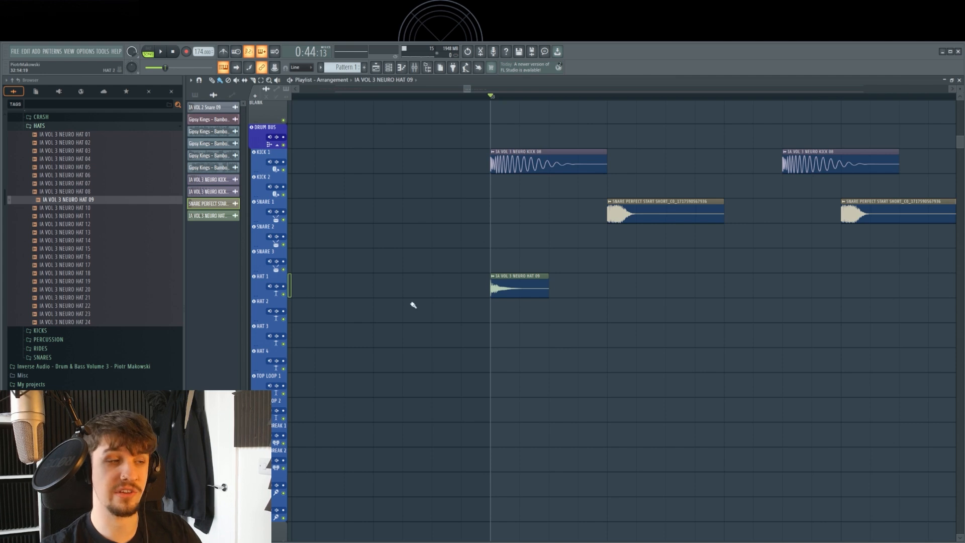
{"action": "left_click", "coordinate": [87, 136]}
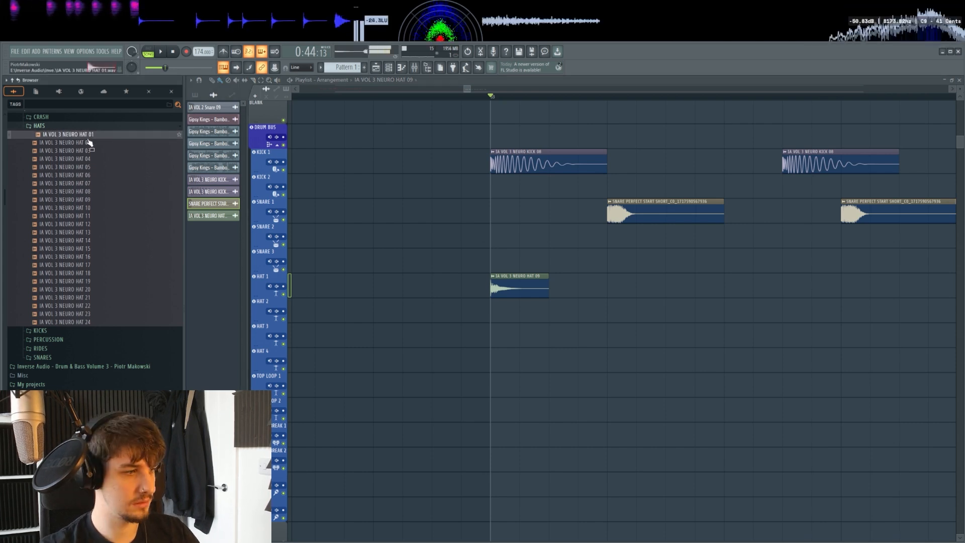
{"action": "left_click_drag", "start_coordinate": [103, 136], "coordinate": [493, 311]}
{"action": "left_click_drag", "start_coordinate": [491, 341], "coordinate": [413, 353]}
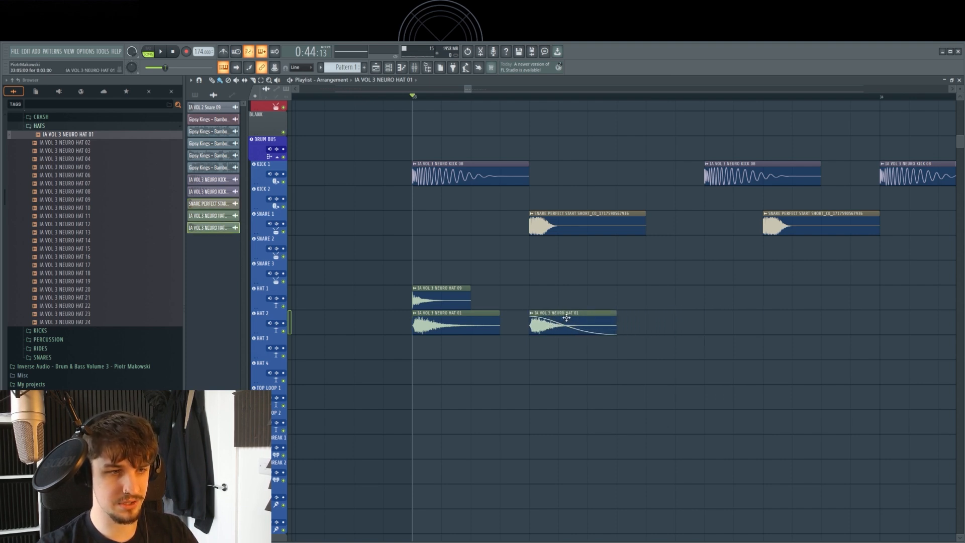
Repeat the Hat 1 clips every second beat and the Hat 2 clips every beat over two bars, and play them back
{"action": "left_click", "coordinate": [789, 316]}
{"action": "left_click_drag", "start_coordinate": [789, 316], "coordinate": [698, 322]}
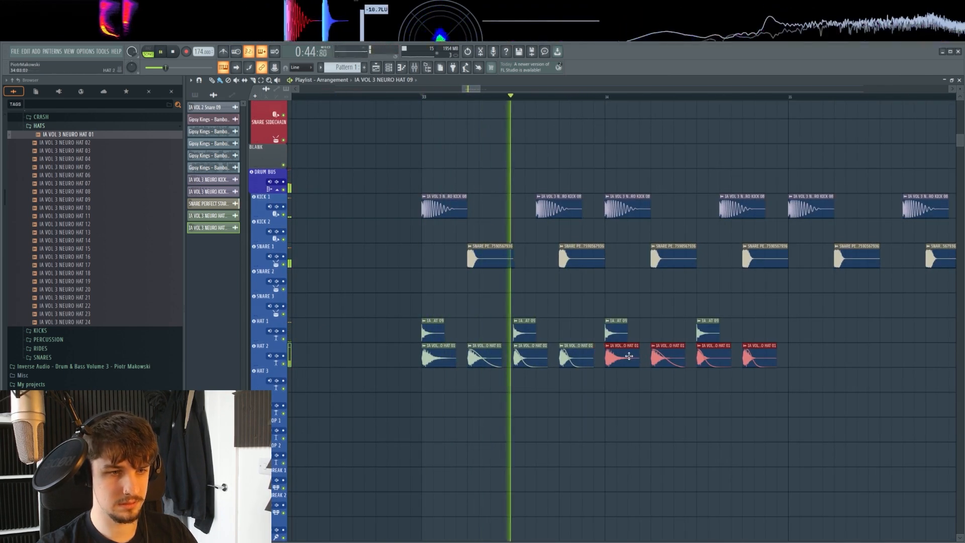
{"action": "scroll", "coordinate": [628, 365], "scroll_direction": "down", "scroll_amount": 3}
{"action": "scroll", "coordinate": [628, 369], "scroll_direction": "down", "scroll_amount": 3}
{"action": "scroll", "coordinate": [579, 376], "scroll_direction": "up", "scroll_amount": 2}
{"action": "scroll", "coordinate": [578, 377], "scroll_direction": "up", "scroll_amount": 3}
{"action": "left_click", "coordinate": [578, 377], "text": "ctrl"}
{"action": "key", "text": "space"}
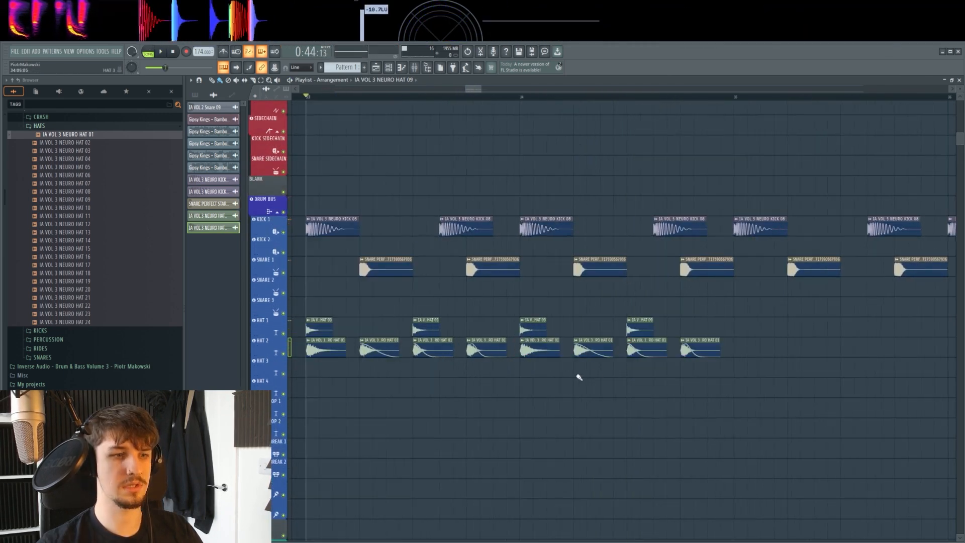
Place a pair of IA VOL 3 NEURO HAT 10 clips on the Hat 3 track around beat three, with a fade-out and reduced gain
{"action": "left_click_drag", "start_coordinate": [579, 377], "coordinate": [606, 390]}
{"action": "left_click_drag", "start_coordinate": [403, 357], "coordinate": [433, 348]}
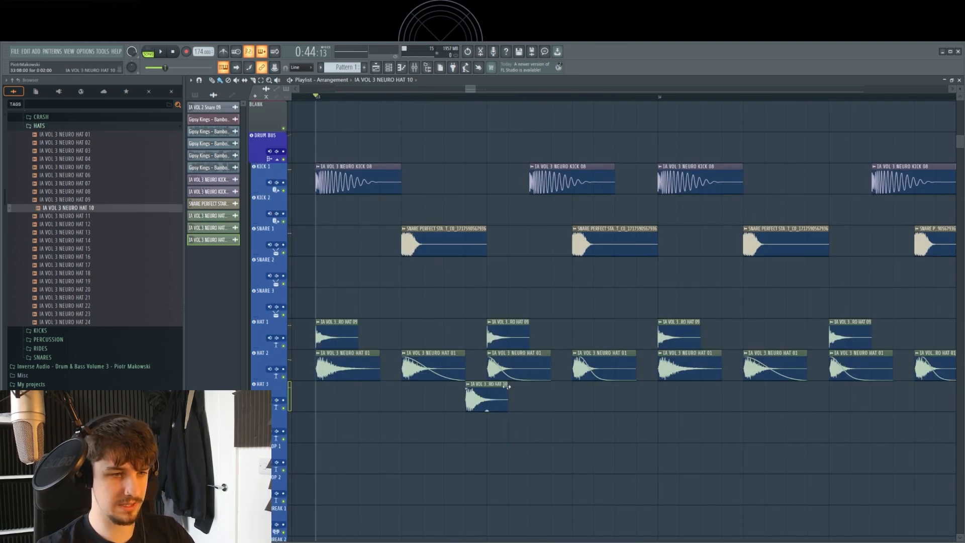
{"action": "left_click_drag", "start_coordinate": [488, 411], "coordinate": [478, 400]}
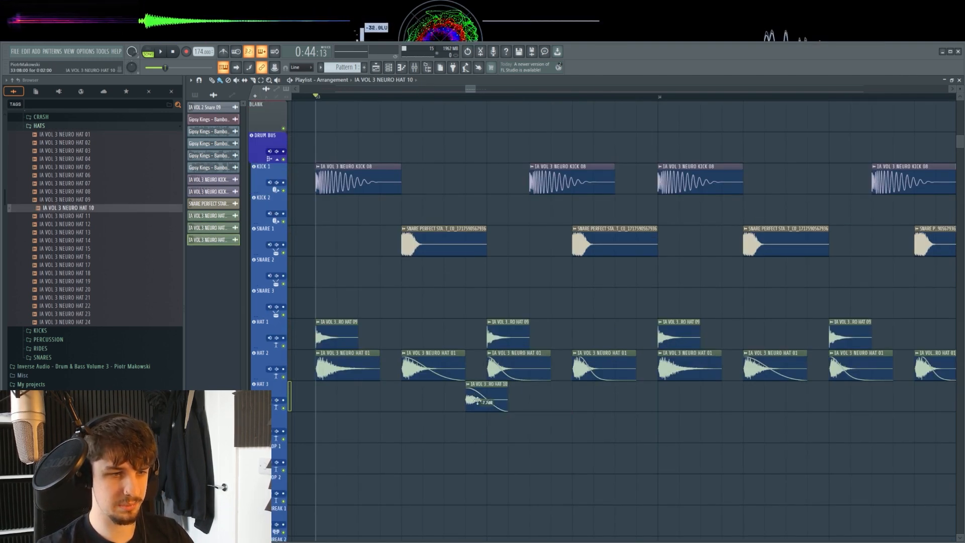
{"action": "scroll", "coordinate": [513, 399], "scroll_direction": "down", "scroll_amount": 3}
Audition the Hat 3 pair, set its gain to -8.4 dB and copy it into the second bar
{"action": "key", "text": "space"}
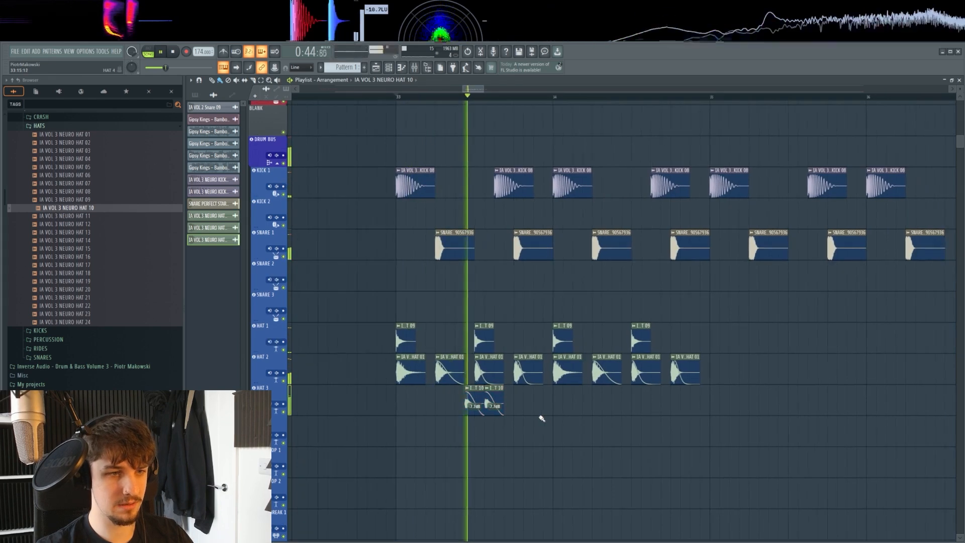
{"action": "key", "text": "space"}
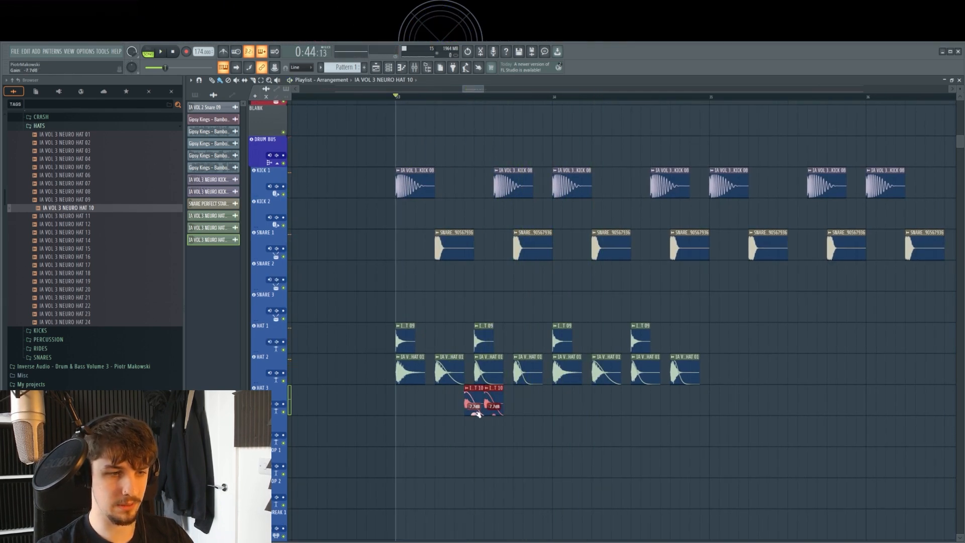
{"action": "key", "text": "space"}
{"action": "left_click_drag", "start_coordinate": [477, 399], "coordinate": [594, 427]}
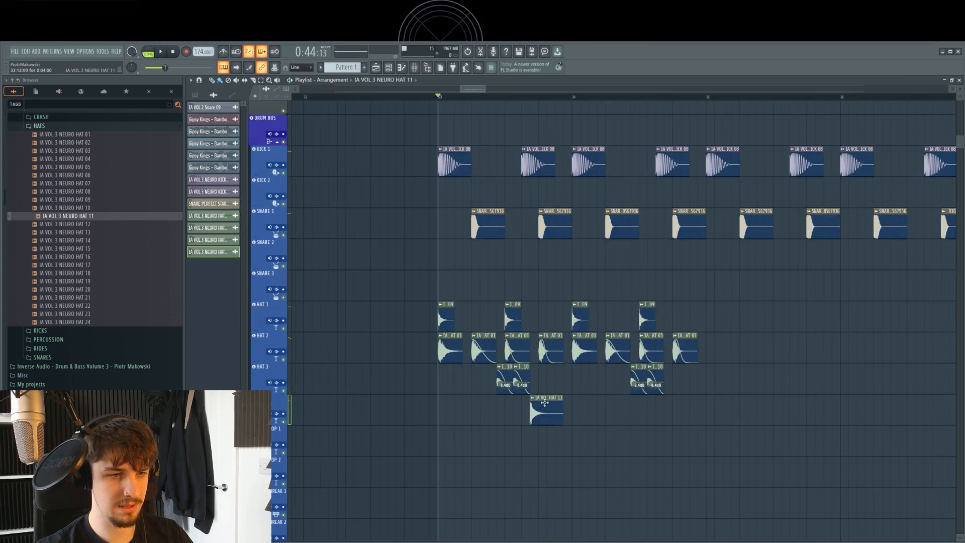
Position IA VOL 3 NEURO HAT 11 on the Hat 4 track at beat three of the first two bars, with its gain at -7.9 dB
{"action": "scroll", "coordinate": [563, 402], "scroll_direction": "up", "scroll_amount": 4, "text": "ctrl"}
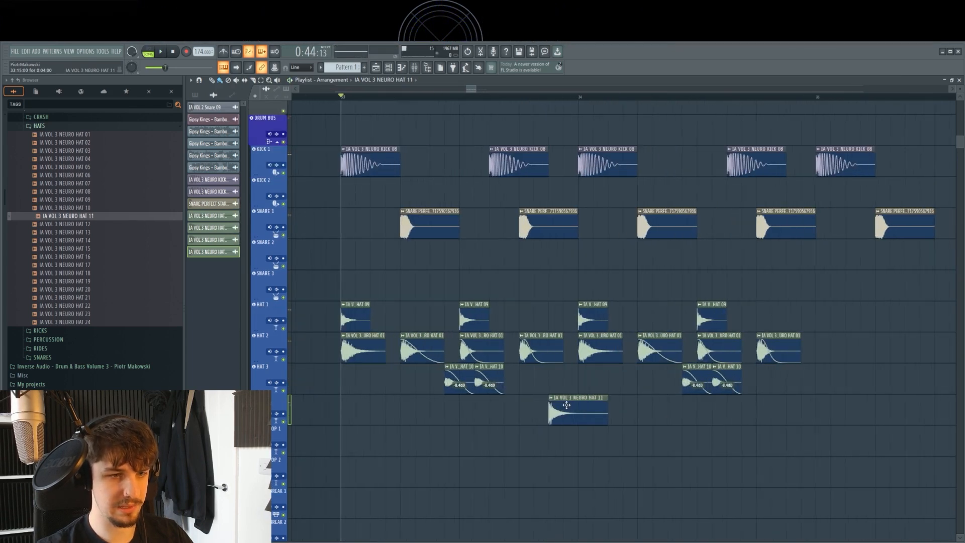
{"action": "scroll", "coordinate": [613, 412], "scroll_direction": "down", "scroll_amount": 4}
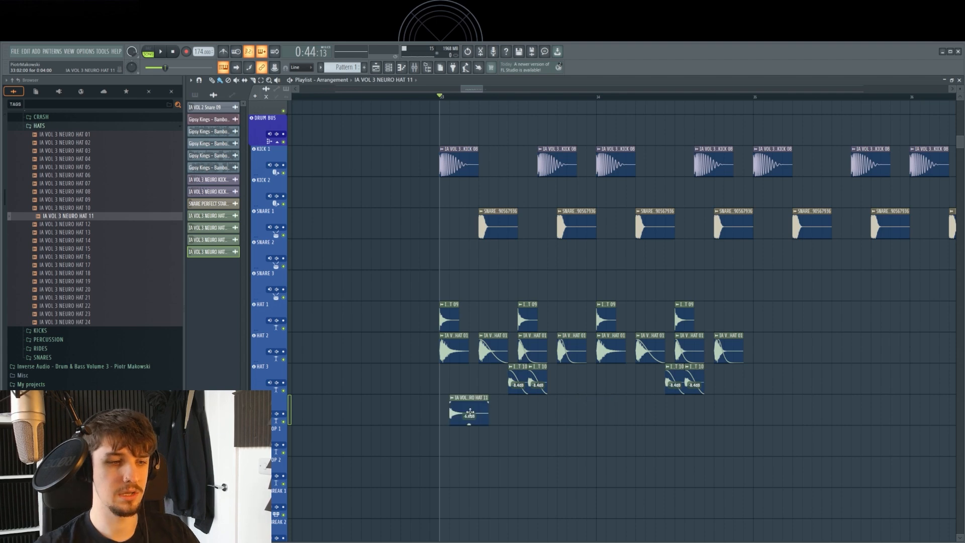
{"action": "key", "text": "space"}
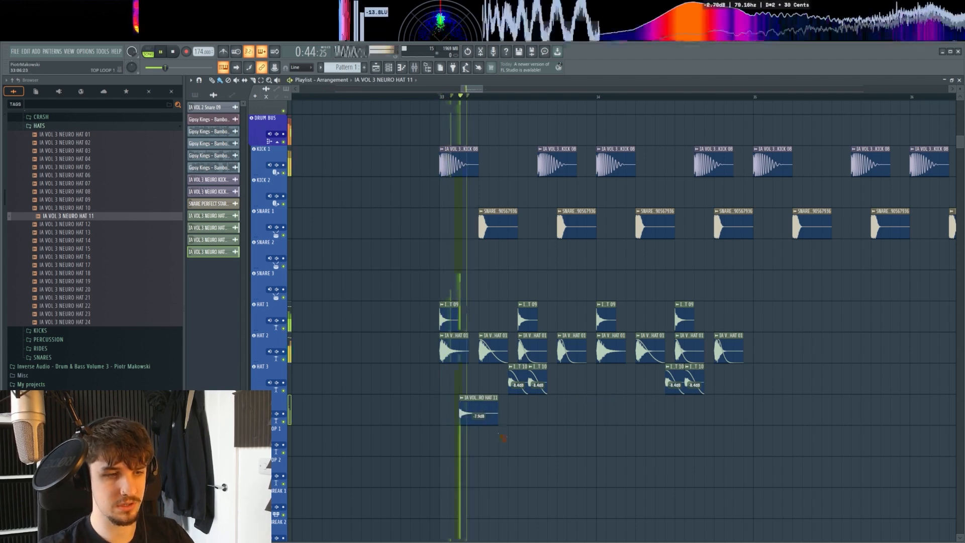
{"action": "left_click_drag", "start_coordinate": [485, 413], "coordinate": [546, 414]}
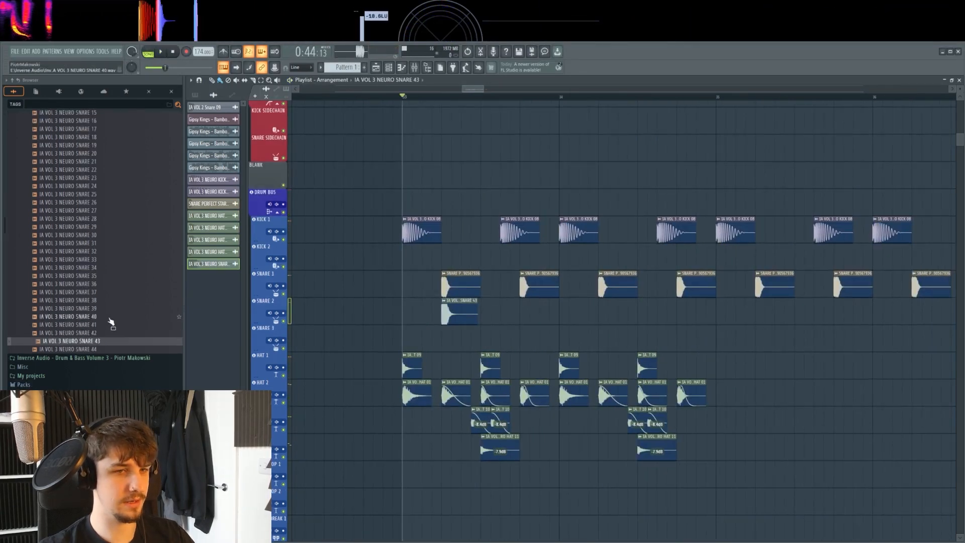
Layer IA VOL 3 NEURO SNARE 43 on the Snare 2 track under the first four snare hits and play the drums
{"action": "scroll", "coordinate": [115, 302], "scroll_direction": "down", "scroll_amount": 4}
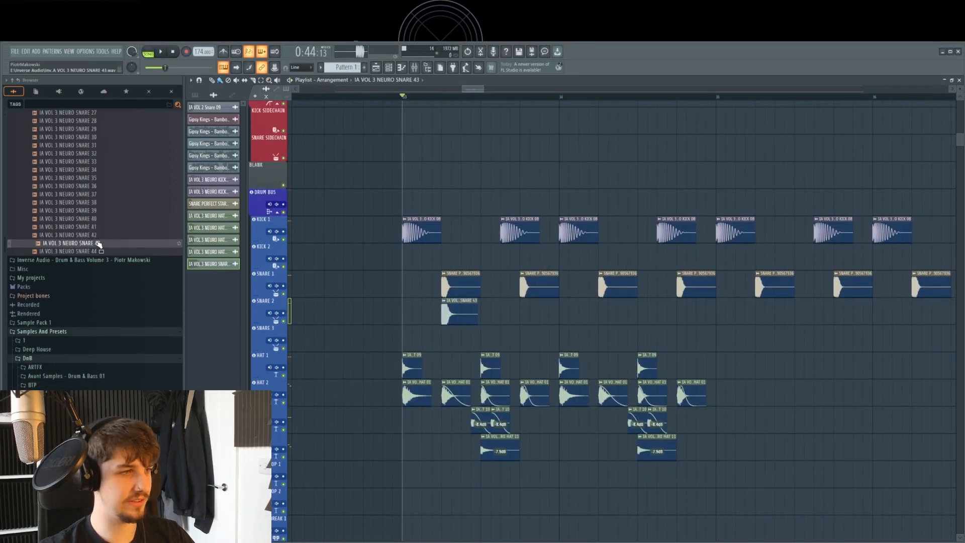
{"action": "scroll", "coordinate": [460, 352], "scroll_direction": "up", "scroll_amount": 4}
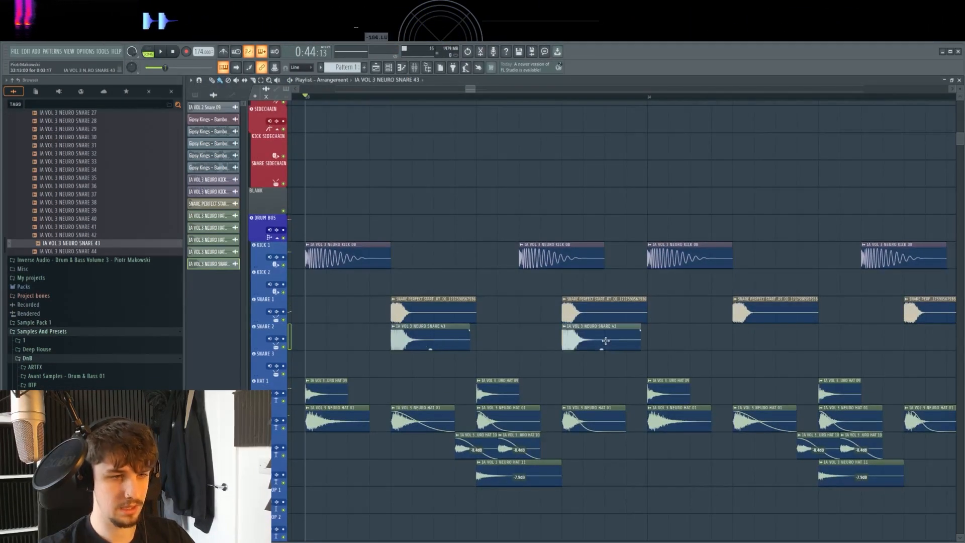
{"action": "scroll", "coordinate": [606, 341], "scroll_direction": "down", "scroll_amount": 4}
{"action": "left_click_drag", "start_coordinate": [618, 360], "coordinate": [361, 336]}
{"action": "key", "text": "ctrl+b"}
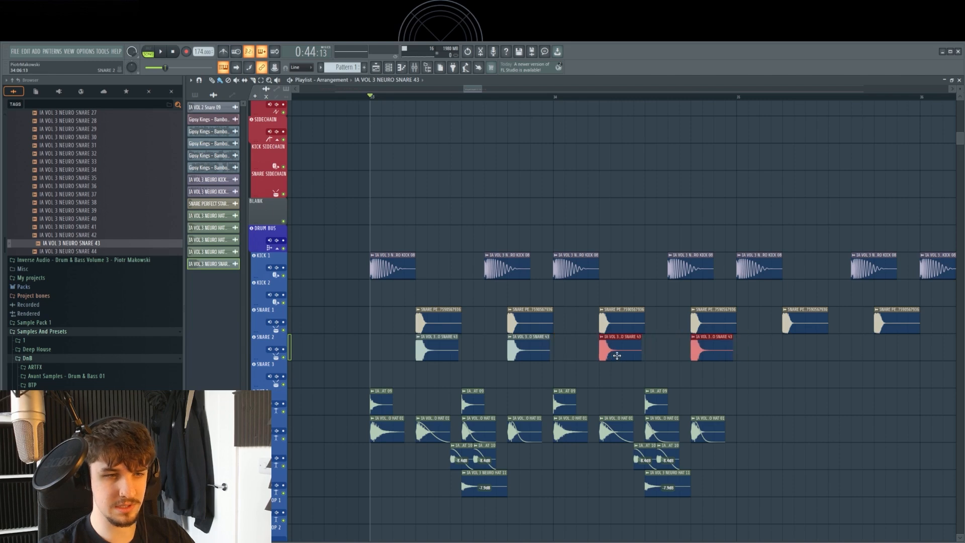
{"action": "left_click_drag", "start_coordinate": [647, 373], "coordinate": [579, 368]}
{"action": "scroll", "coordinate": [581, 370], "scroll_direction": "down", "scroll_amount": 2}
{"action": "left_click", "coordinate": [651, 387], "text": "ctrl"}
{"action": "key", "text": "space"}
{"action": "scroll", "coordinate": [653, 384], "scroll_direction": "up", "scroll_amount": 2}
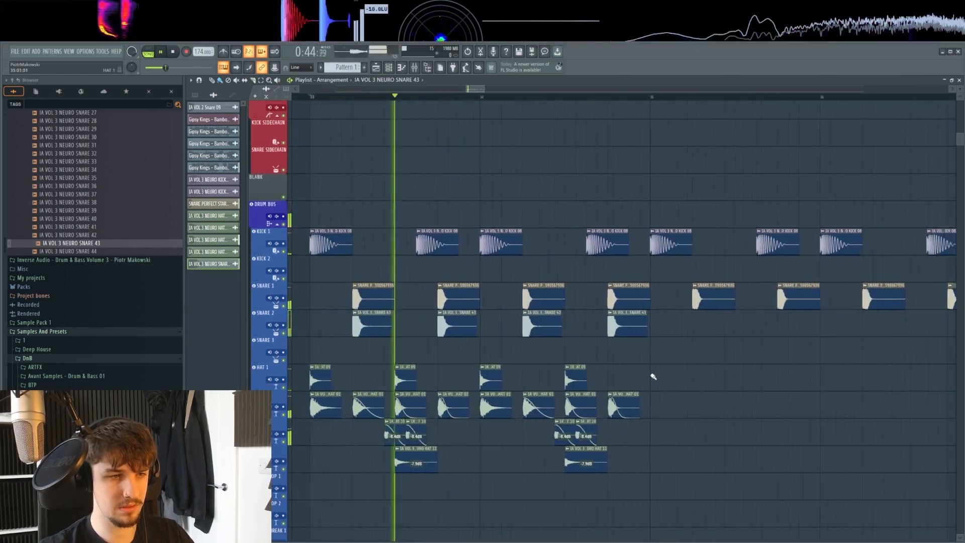
Add IA VOL 3 NEURO TOP LOOP 01 174BPM to the Top Loop 1 track, starting with the drum pattern
{"action": "scroll", "coordinate": [653, 374], "scroll_direction": "down", "scroll_amount": 2}
{"action": "scroll", "coordinate": [648, 362], "scroll_direction": "up", "scroll_amount": 2}
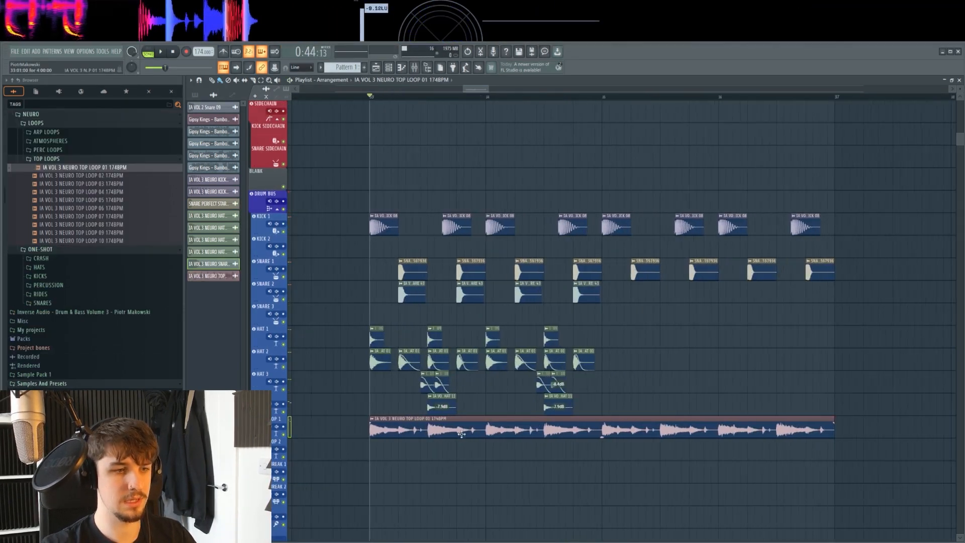
{"action": "scroll", "coordinate": [461, 433], "scroll_direction": "up", "scroll_amount": 4}
{"action": "scroll", "coordinate": [502, 309], "scroll_direction": "down", "scroll_amount": 1}
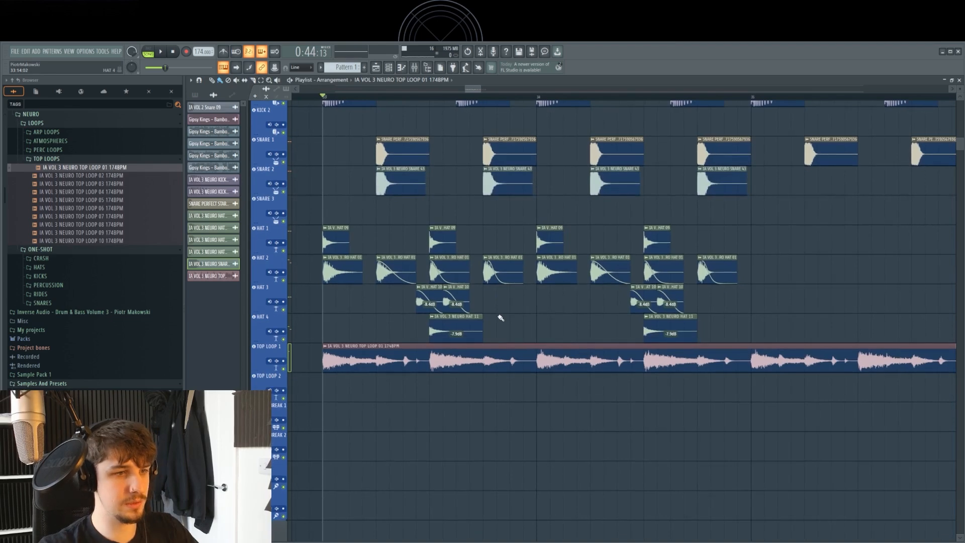
Duplicate all the hat clips and the Snare 2 layer into bars three and four of the drum pattern
{"action": "left_click_drag", "start_coordinate": [481, 335], "coordinate": [458, 342]}
{"action": "scroll", "coordinate": [459, 342], "scroll_direction": "down", "scroll_amount": 3}
{"action": "left_click_drag", "start_coordinate": [510, 292], "coordinate": [502, 334]}
{"action": "left_click_drag", "start_coordinate": [646, 300], "coordinate": [368, 389]}
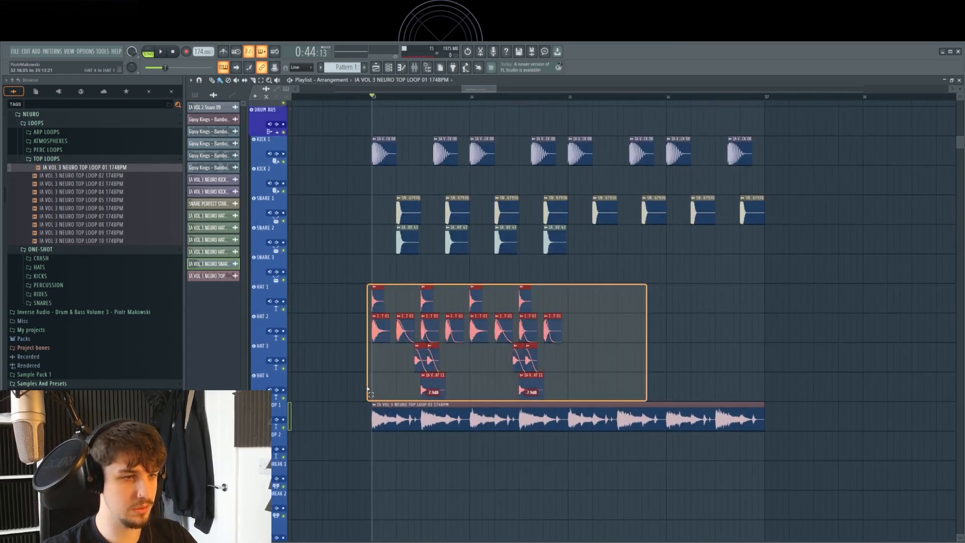
{"action": "key", "text": "ctrl+b"}
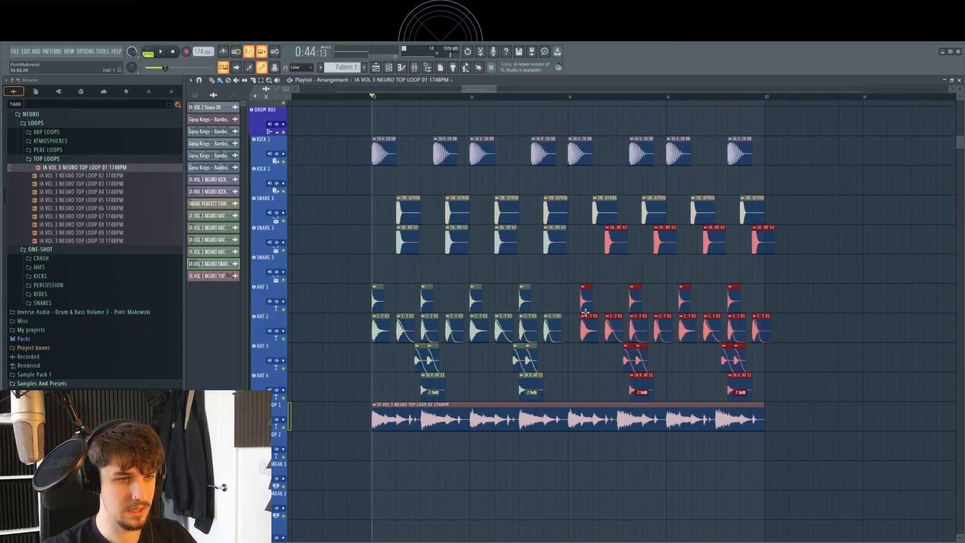
Try IA VOL 3 NEURO TOP LOOP 07 on the Top Loop 2 track, replace it with TOP LOOP 10 and play the drums
{"action": "left_click", "coordinate": [109, 217]}
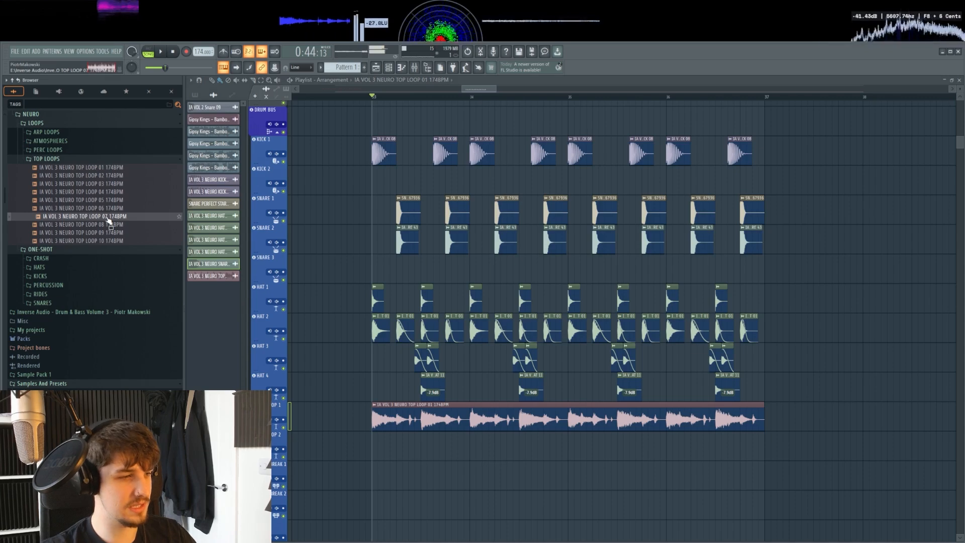
{"action": "left_click_drag", "start_coordinate": [108, 221], "coordinate": [373, 447]}
{"action": "key", "text": "space"}
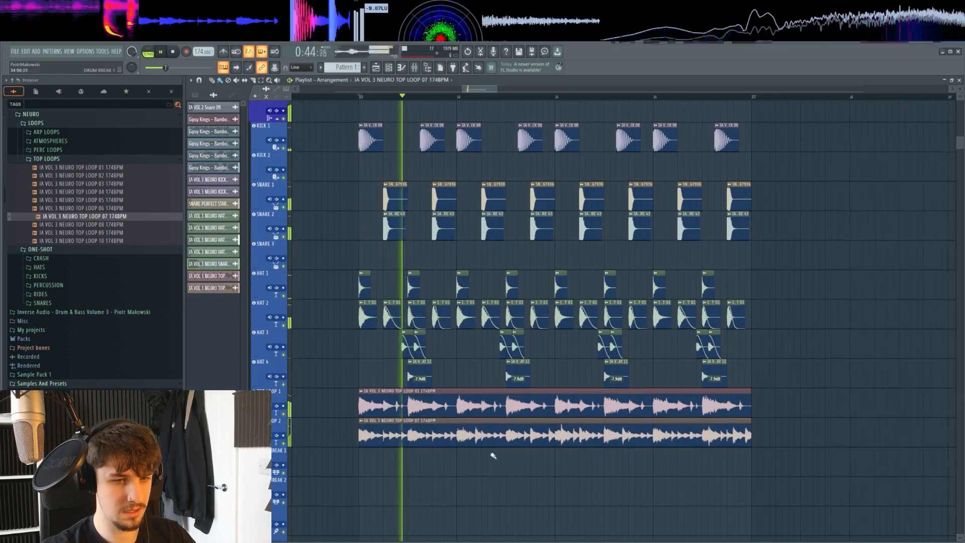
{"action": "scroll", "coordinate": [492, 447], "scroll_direction": "up", "scroll_amount": 3}
{"action": "scroll", "coordinate": [621, 422], "scroll_direction": "down", "scroll_amount": 4}
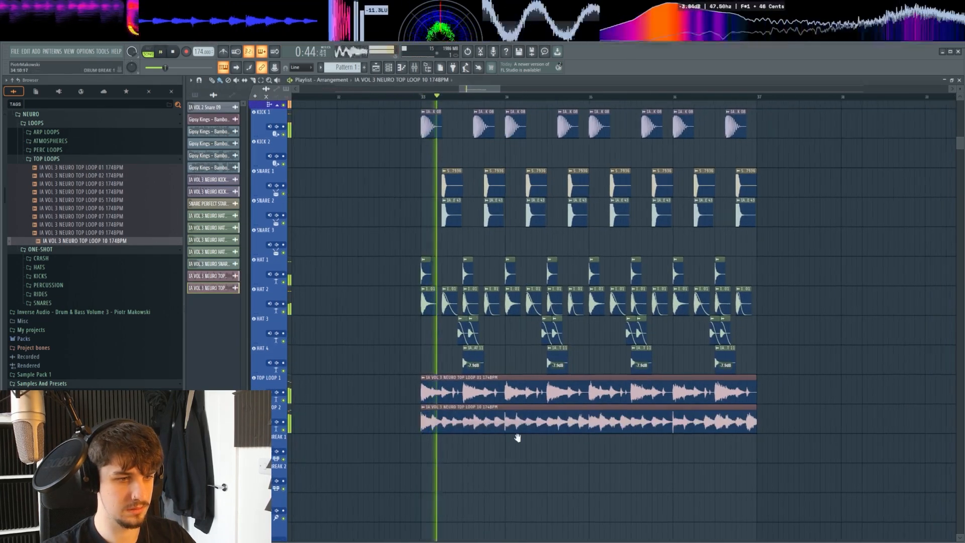
Play the four-bar drum pattern with both top loops and check the drum channel levels in the mixer
{"action": "scroll", "coordinate": [517, 436], "scroll_direction": "up", "scroll_amount": 3}
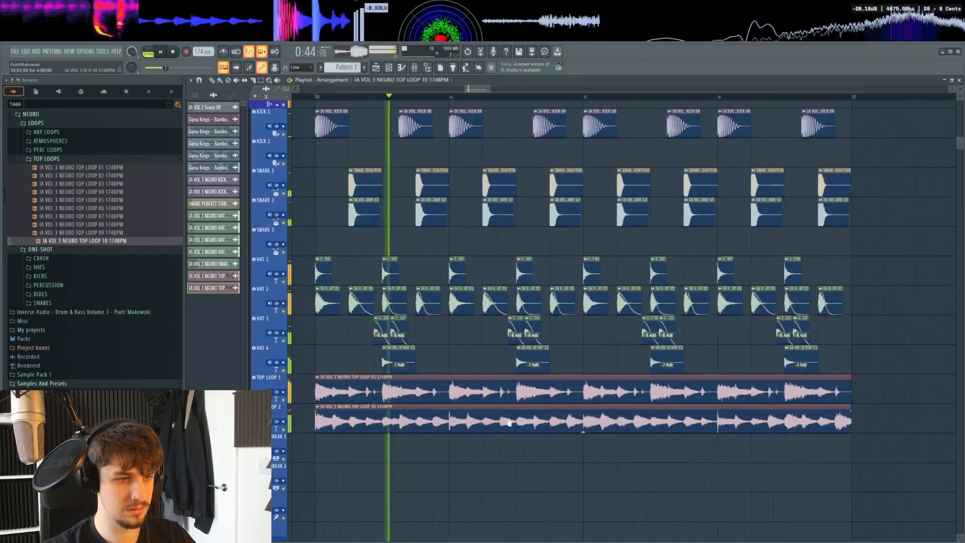
{"action": "scroll", "coordinate": [509, 422], "scroll_direction": "down", "scroll_amount": 5}
{"action": "key", "text": "space"}
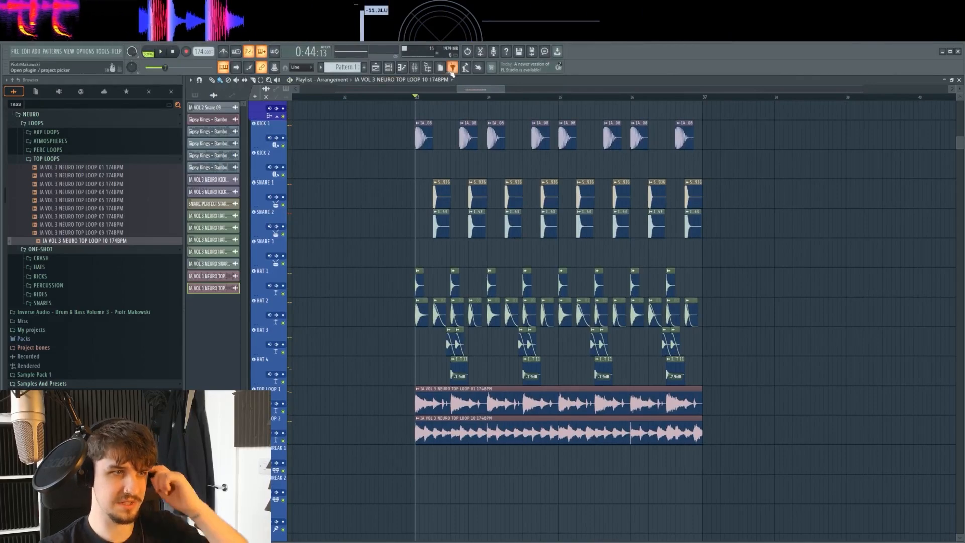
{"action": "key", "text": "F9"}
{"action": "key", "text": "space"}
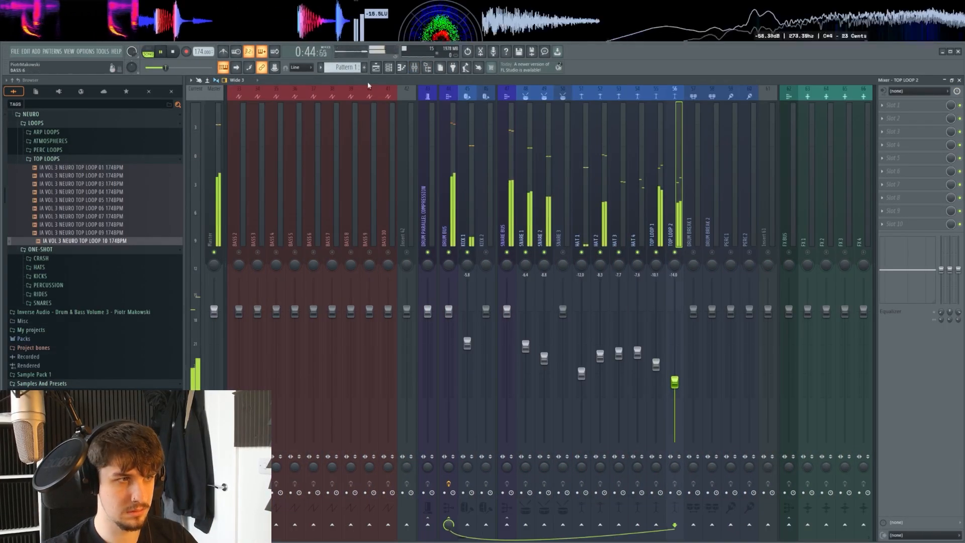
{"action": "key", "text": "F5"}
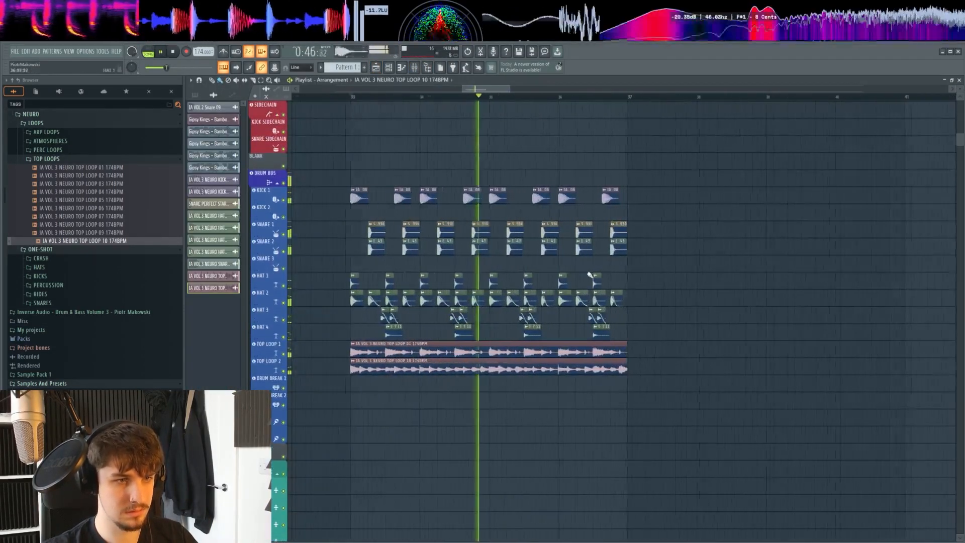
{"action": "scroll", "coordinate": [688, 287], "scroll_direction": "up", "scroll_amount": 3}
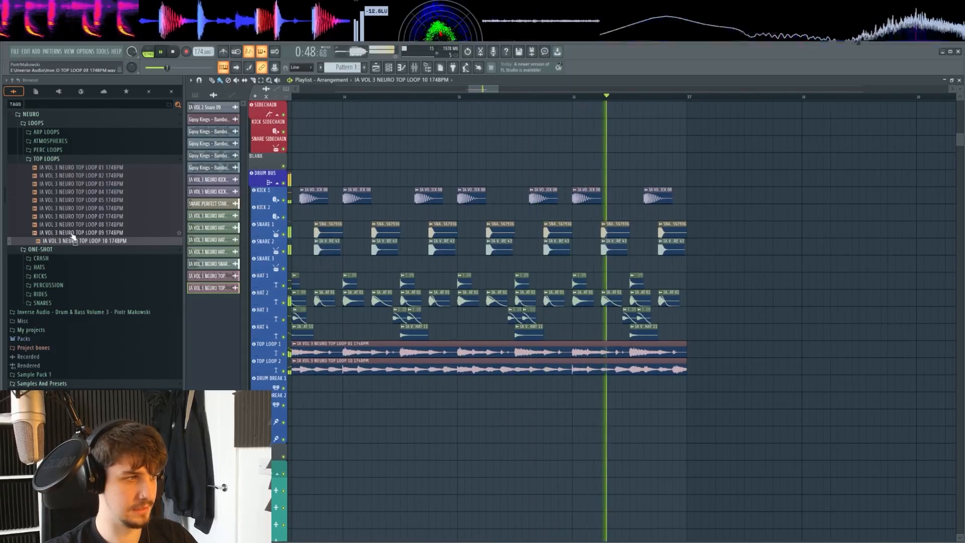
{"action": "scroll", "coordinate": [73, 239], "scroll_direction": "down", "scroll_amount": 3}
{"action": "key", "text": "space"}
{"action": "scroll", "coordinate": [527, 302], "scroll_direction": "up", "scroll_amount": 3}
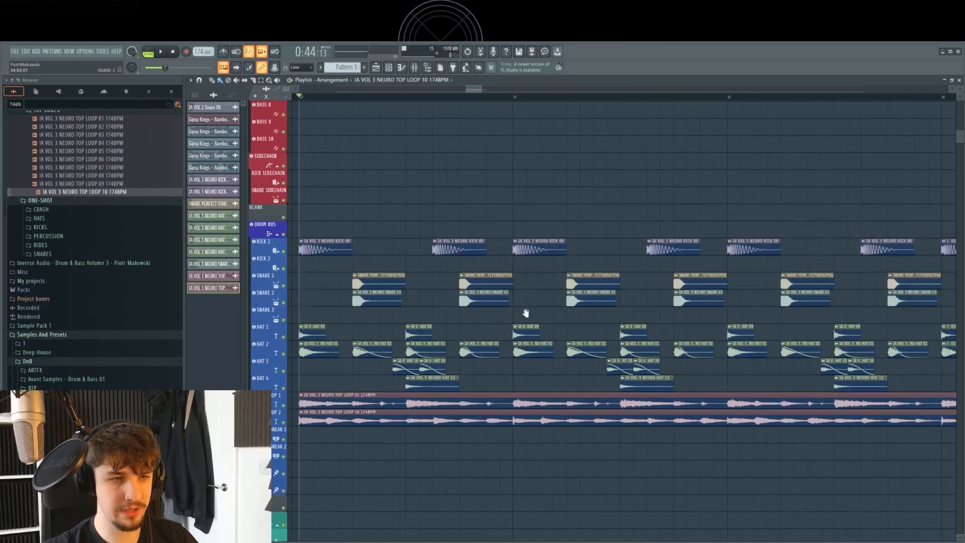
Add a shortened ghost hit of both snare layers between the second bar's two snares, with gain at about -9.6 dB
{"action": "scroll", "coordinate": [525, 313], "scroll_direction": "up", "scroll_amount": 3}
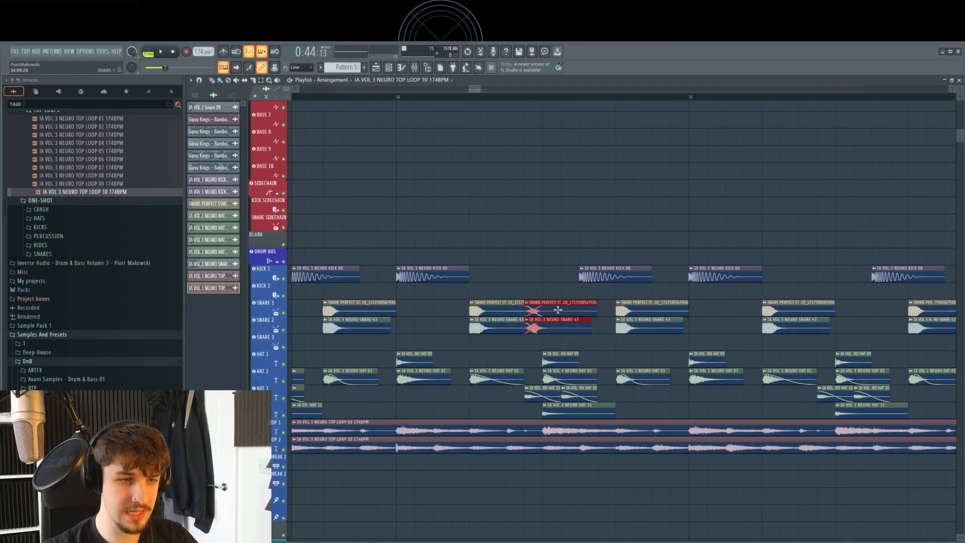
{"action": "key", "text": "ctrl+z"}
{"action": "scroll", "coordinate": [523, 296], "scroll_direction": "up", "scroll_amount": 2}
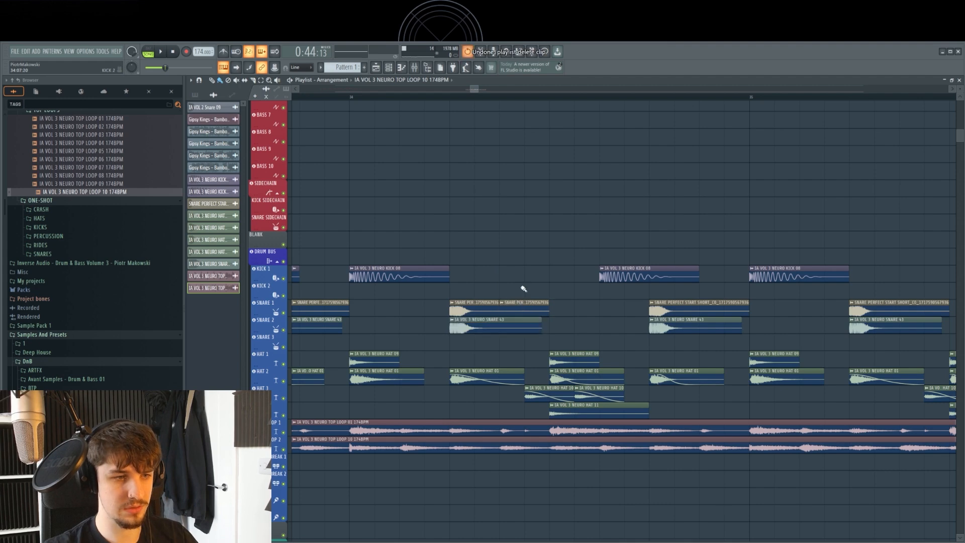
{"action": "scroll", "coordinate": [548, 287], "scroll_direction": "up", "scroll_amount": 2}
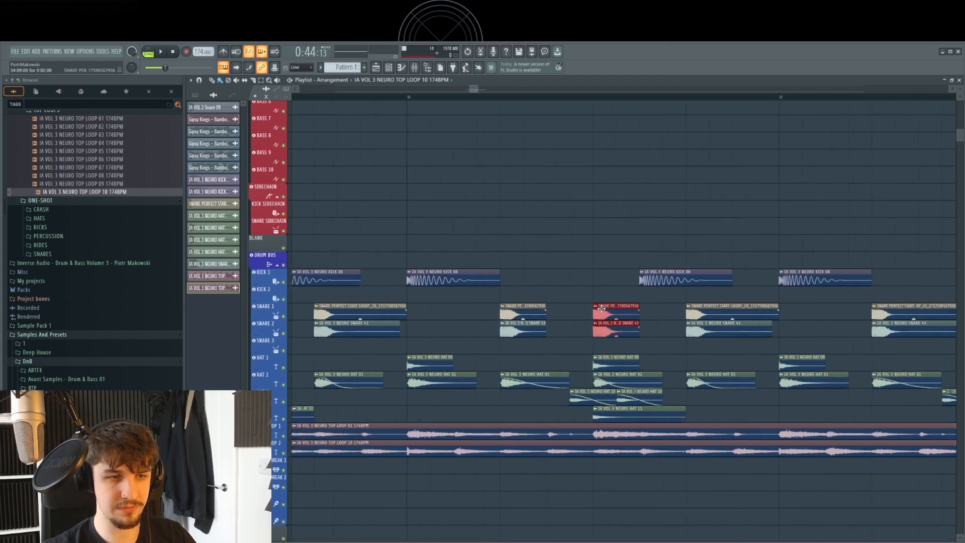
{"action": "left_click_drag", "start_coordinate": [551, 318], "coordinate": [610, 318]}
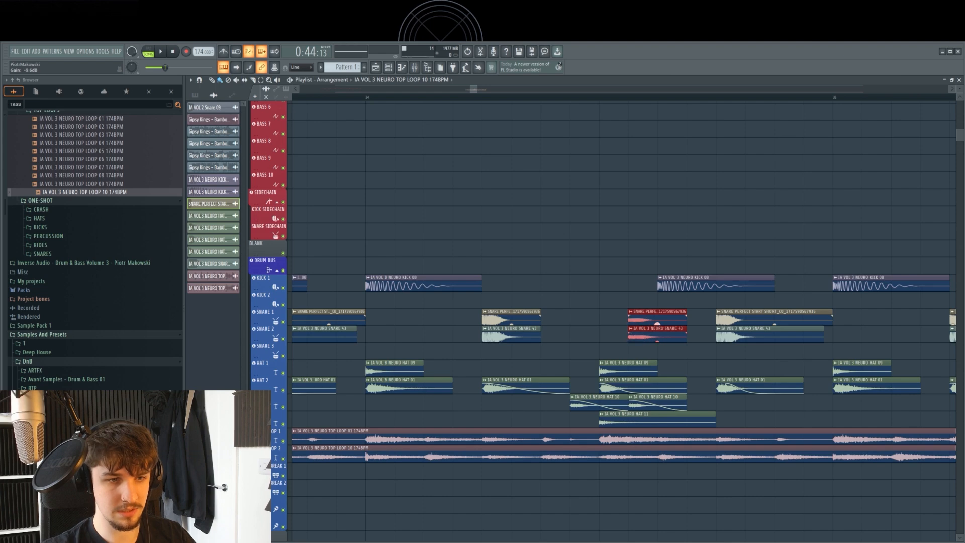
{"action": "scroll", "coordinate": [606, 335], "scroll_direction": "down", "scroll_amount": 2}
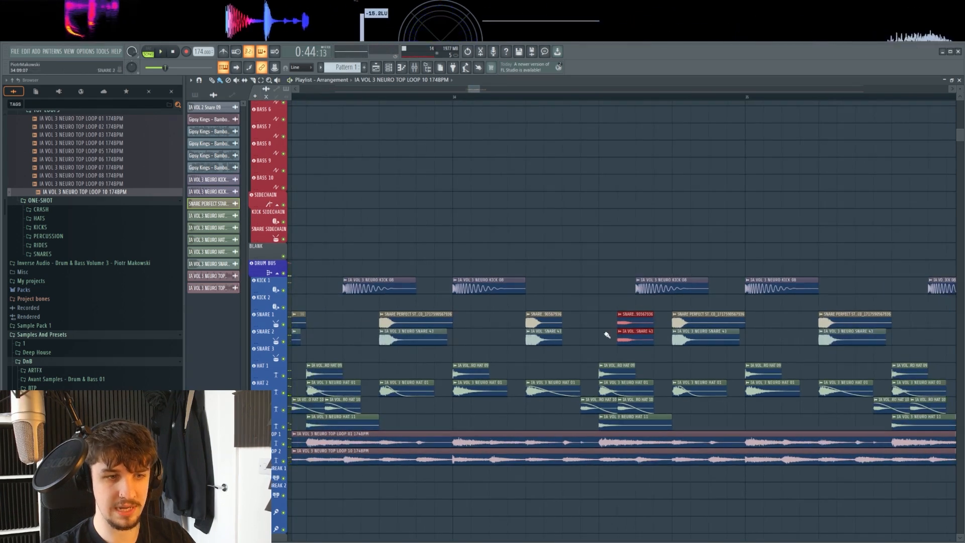
Deselect the ghost snare clips and play the four-bar drum pattern to hear the new hit
{"action": "scroll", "coordinate": [616, 324], "scroll_direction": "down", "scroll_amount": 3}
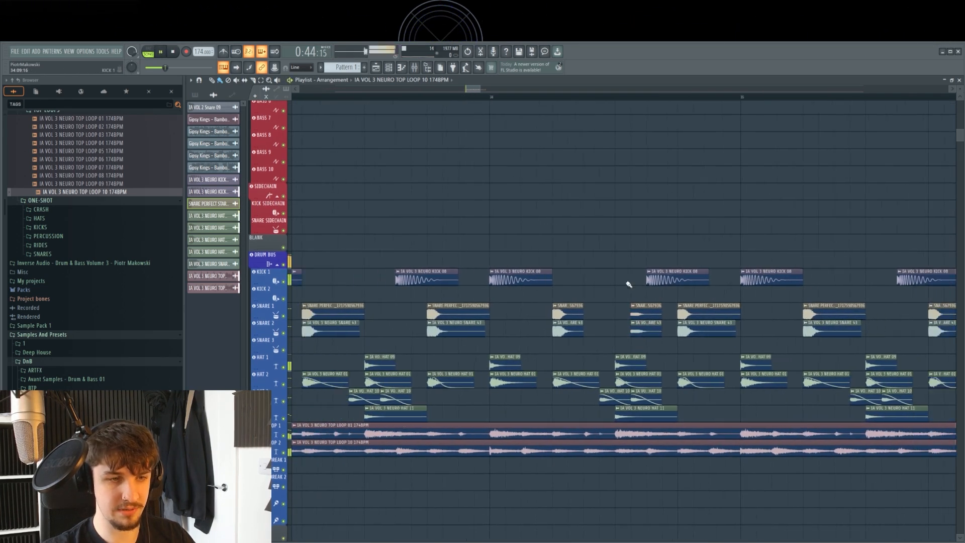
{"action": "key", "text": "space"}
{"action": "scroll", "coordinate": [622, 310], "scroll_direction": "up", "scroll_amount": 1}
{"action": "left_click_drag", "start_coordinate": [622, 308], "coordinate": [623, 249]}
{"action": "scroll", "coordinate": [610, 336], "scroll_direction": "down", "scroll_amount": 3}
{"action": "key", "text": "ctrl+d"}
{"action": "scroll", "coordinate": [593, 256], "scroll_direction": "up", "scroll_amount": 2}
{"action": "scroll", "coordinate": [582, 271], "scroll_direction": "down", "scroll_amount": 2}
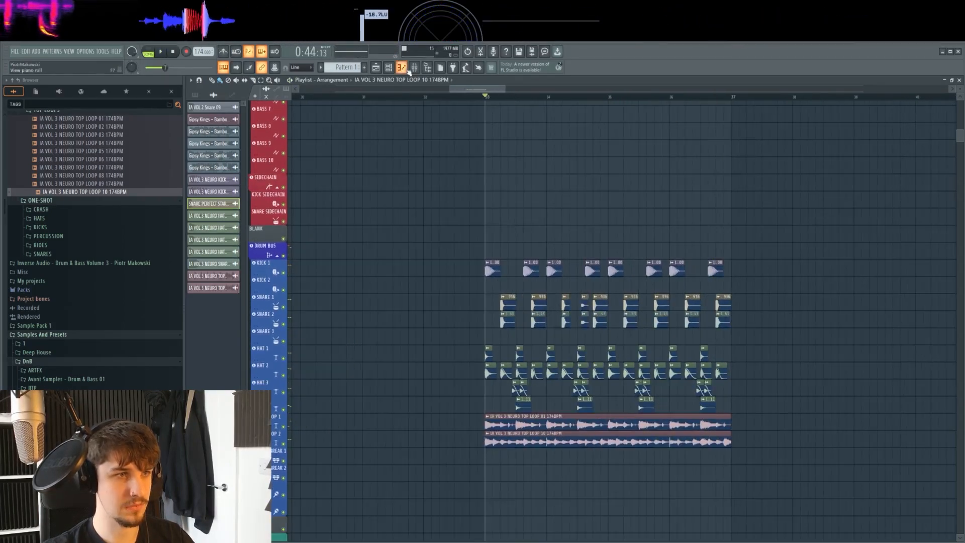
Add kHs Transient Shaper to the first effect slot of the Snare Bus and raise its attack
{"action": "key", "text": "F9"}
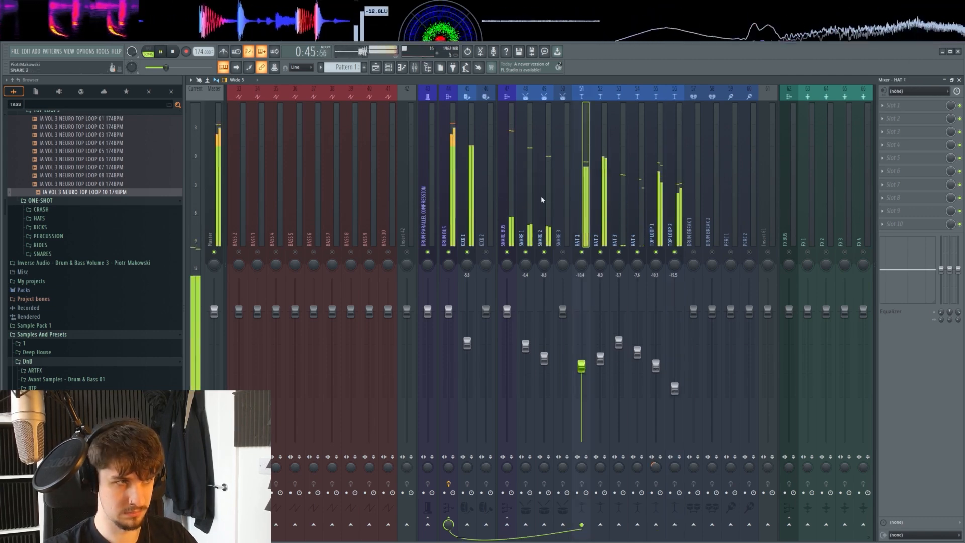
{"action": "left_click", "coordinate": [508, 202]}
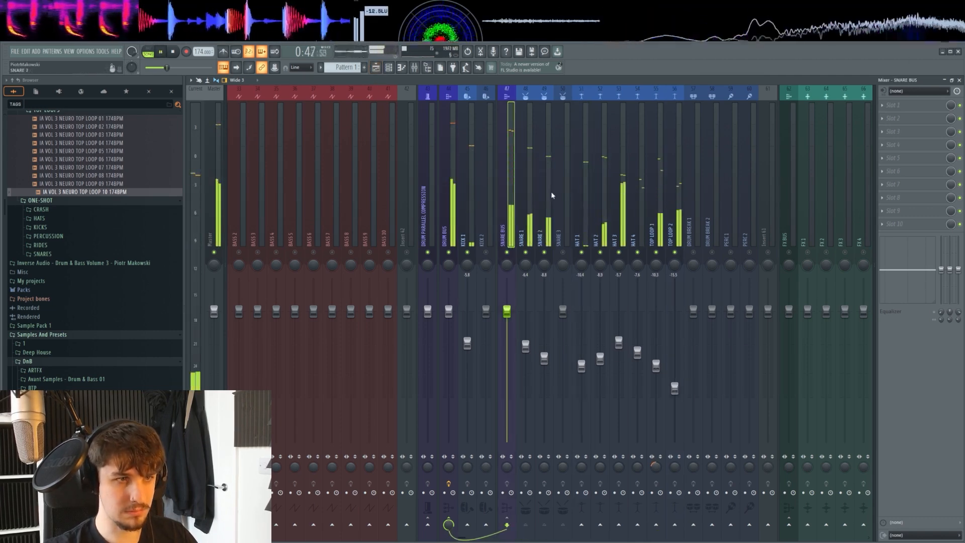
{"action": "scroll", "coordinate": [558, 200], "scroll_direction": "down", "scroll_amount": 1}
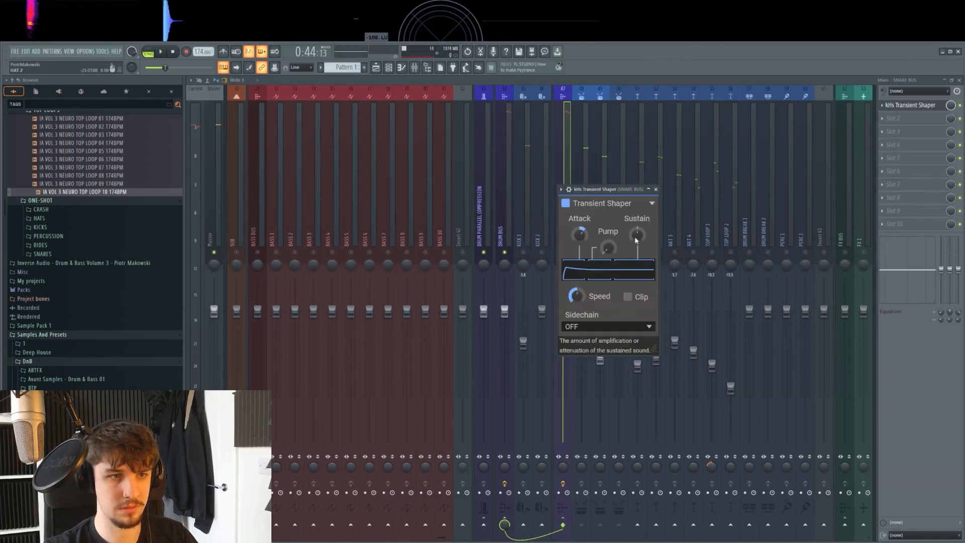
{"action": "key", "text": "space"}
{"action": "key", "text": "space"}
{"action": "left_click", "coordinate": [911, 106]}
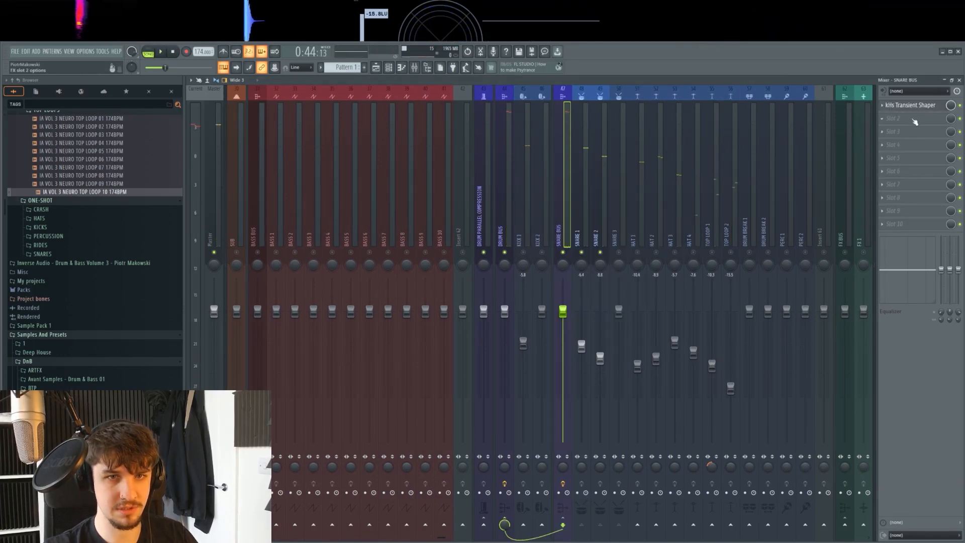
Add Decapitator and StandardCLIP after the transient shaper on the Snare Bus and lower the clipper's clip level
{"action": "left_click", "coordinate": [883, 118]}
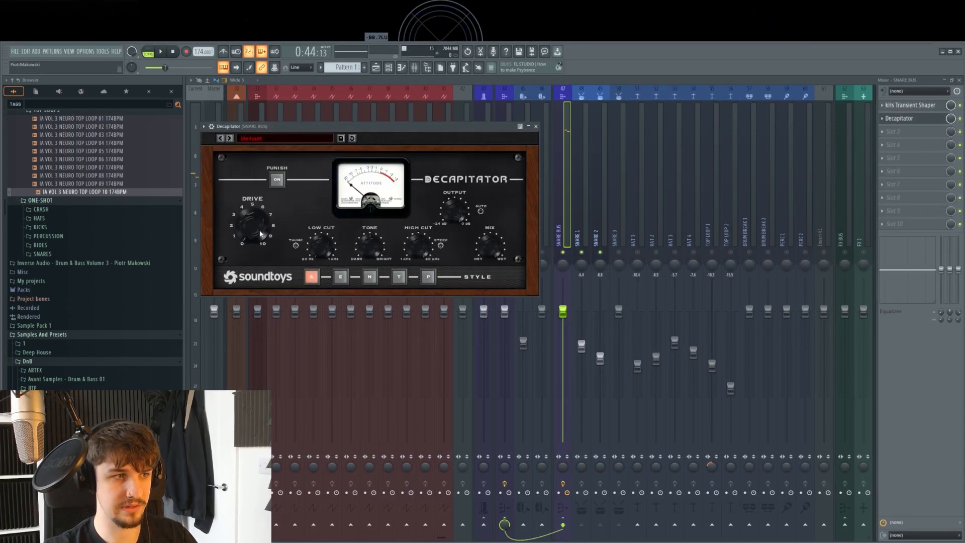
{"action": "key", "text": "space"}
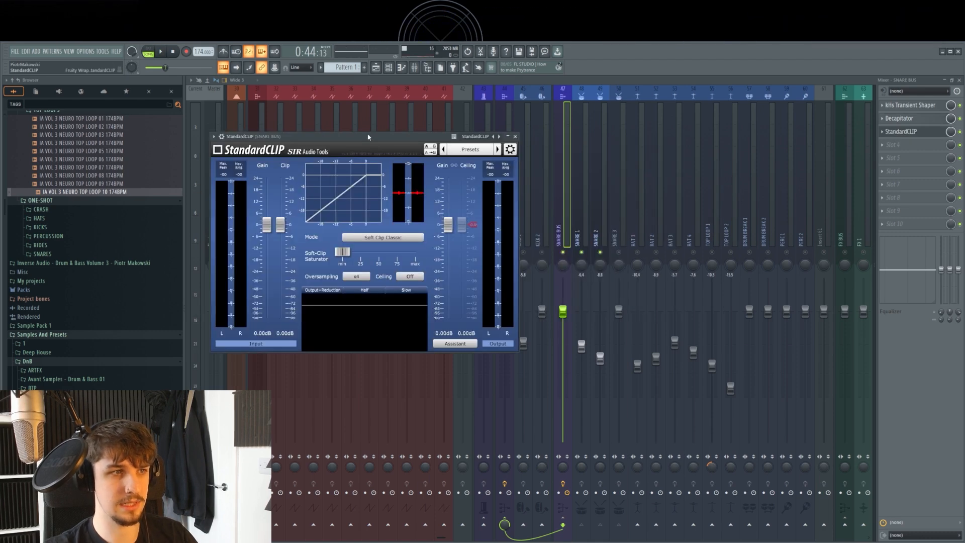
{"action": "left_click_drag", "start_coordinate": [292, 134], "coordinate": [554, 137]}
{"action": "left_click_drag", "start_coordinate": [548, 237], "coordinate": [552, 244]}
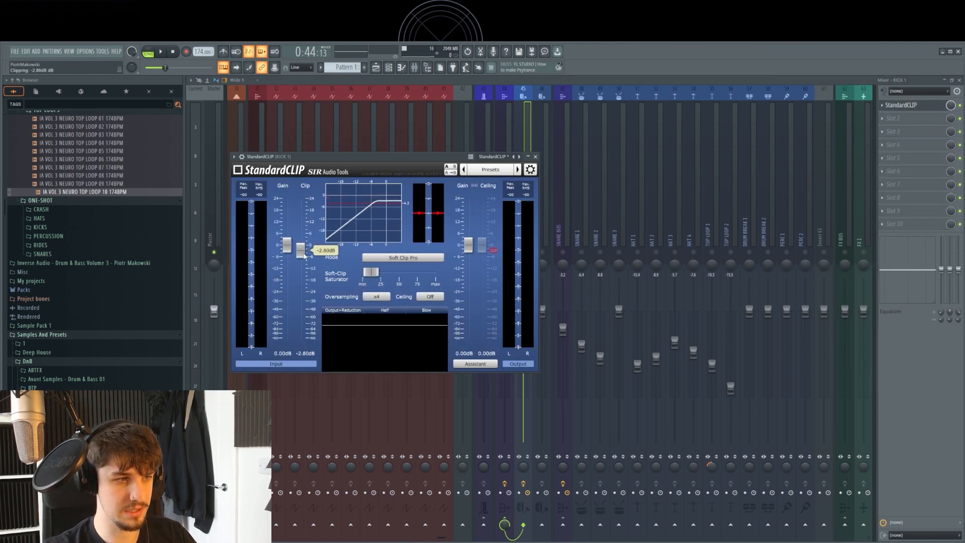
Set the clip level of the Kick 1 channel's StandardCLIP to about -1.8 dB while playing the drums
{"action": "key", "text": "space"}
{"action": "key", "text": "space"}
{"action": "left_click_drag", "start_coordinate": [303, 248], "coordinate": [301, 250]}
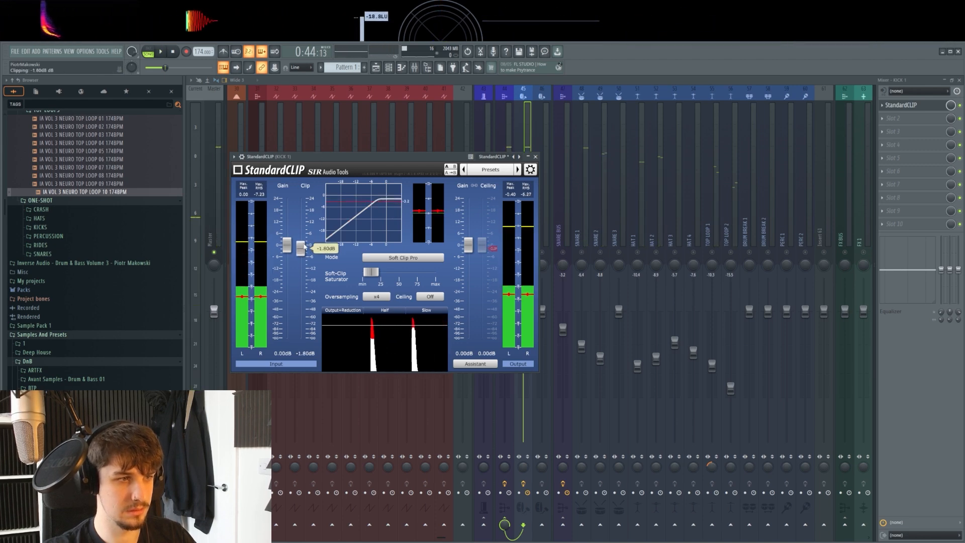
Play the processed drums and compare the bus and channel levels across the mixer, selecting the Snare Bus
{"action": "scroll", "coordinate": [384, 217], "scroll_direction": "up", "scroll_amount": 2}
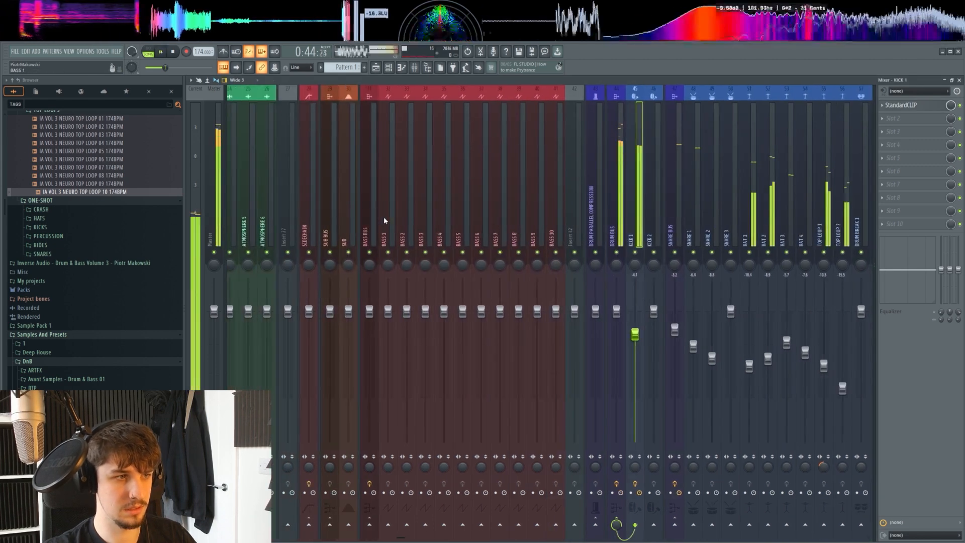
{"action": "scroll", "coordinate": [384, 216], "scroll_direction": "down", "scroll_amount": 2}
{"action": "scroll", "coordinate": [436, 221], "scroll_direction": "down", "scroll_amount": 1}
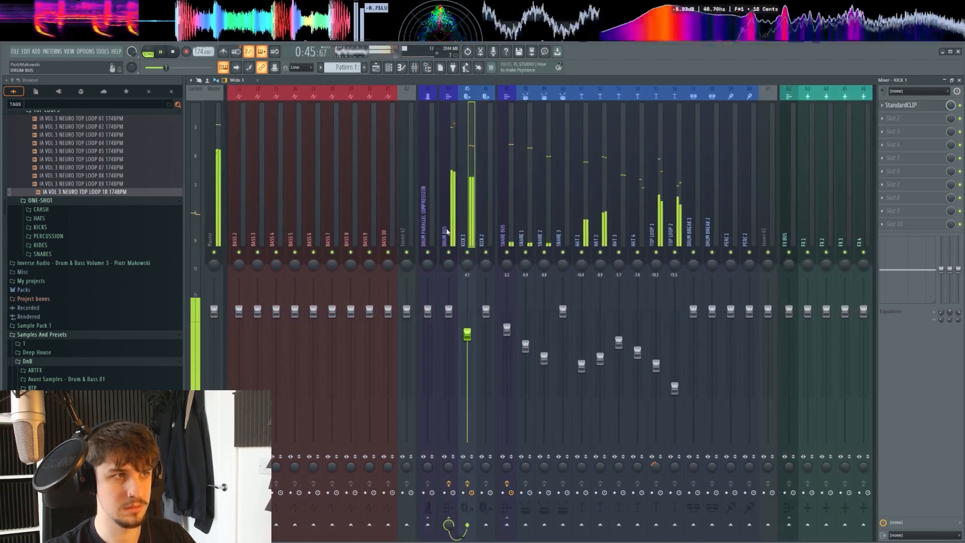
{"action": "scroll", "coordinate": [565, 215], "scroll_direction": "up", "scroll_amount": 1}
{"action": "left_click", "coordinate": [674, 211]}
{"action": "scroll", "coordinate": [452, 200], "scroll_direction": "up", "scroll_amount": 1}
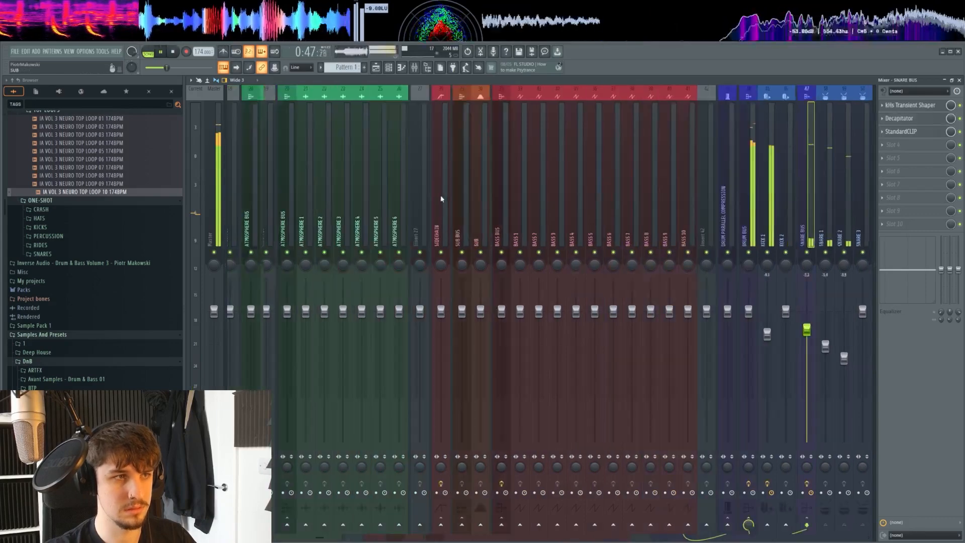
{"action": "scroll", "coordinate": [441, 199], "scroll_direction": "up", "scroll_amount": 3}
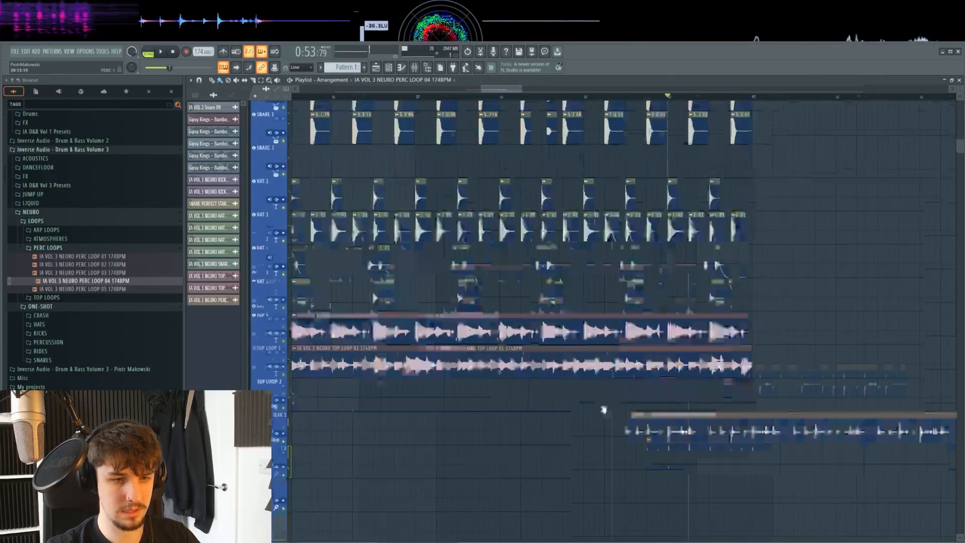
Fit IA VOL 3 NEURO PERC LOOP 04 to the end of the eight-bar pattern on the Drum Break 1 track and play it
{"action": "scroll", "coordinate": [610, 402], "scroll_direction": "up", "scroll_amount": 3}
{"action": "left_click_drag", "start_coordinate": [575, 364], "coordinate": [712, 355]}
{"action": "scroll", "coordinate": [623, 397], "scroll_direction": "up", "scroll_amount": 3}
{"action": "key", "text": "space"}
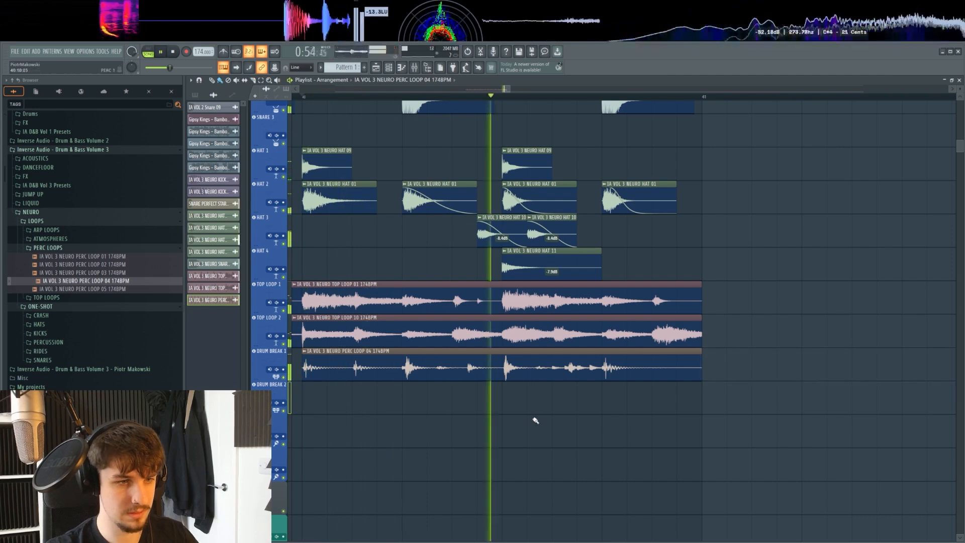
{"action": "key", "text": "space"}
{"action": "scroll", "coordinate": [550, 416], "scroll_direction": "down", "scroll_amount": 3}
{"action": "key", "text": "space"}
{"action": "key", "text": "space"}
Trim the start of the percussion loop so only about the last two and a half beats play, and listen to it
{"action": "left_click_drag", "start_coordinate": [523, 376], "coordinate": [583, 373]}
{"action": "key", "text": "space"}
{"action": "key", "text": "space"}
{"action": "scroll", "coordinate": [626, 400], "scroll_direction": "up", "scroll_amount": 4}
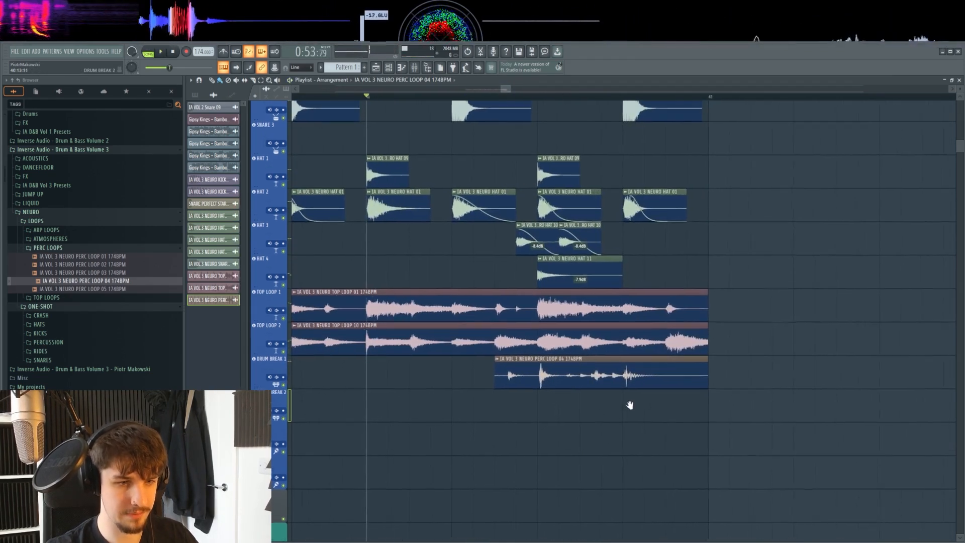
{"action": "key", "text": "space"}
{"action": "left_click_drag", "start_coordinate": [592, 410], "coordinate": [571, 416]}
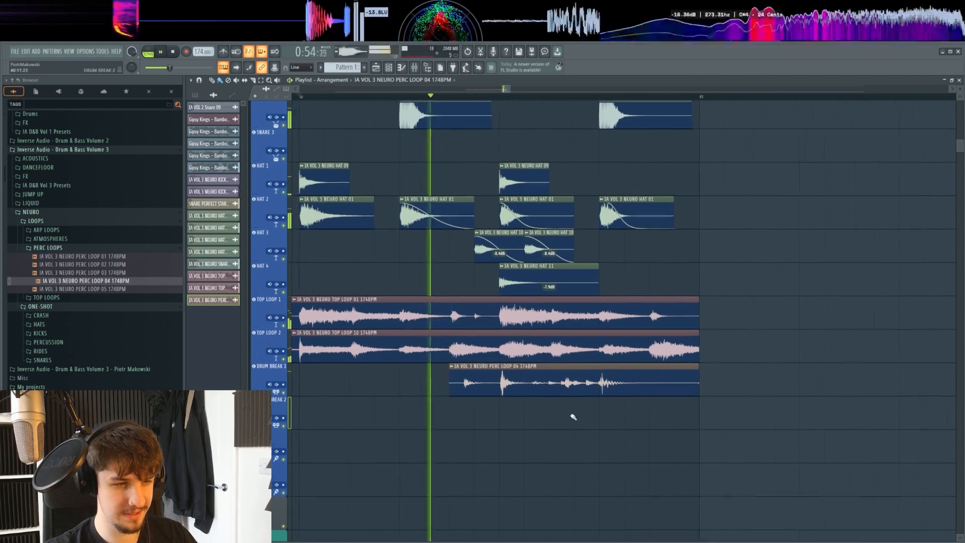
{"action": "scroll", "coordinate": [570, 415], "scroll_direction": "down", "scroll_amount": 2}
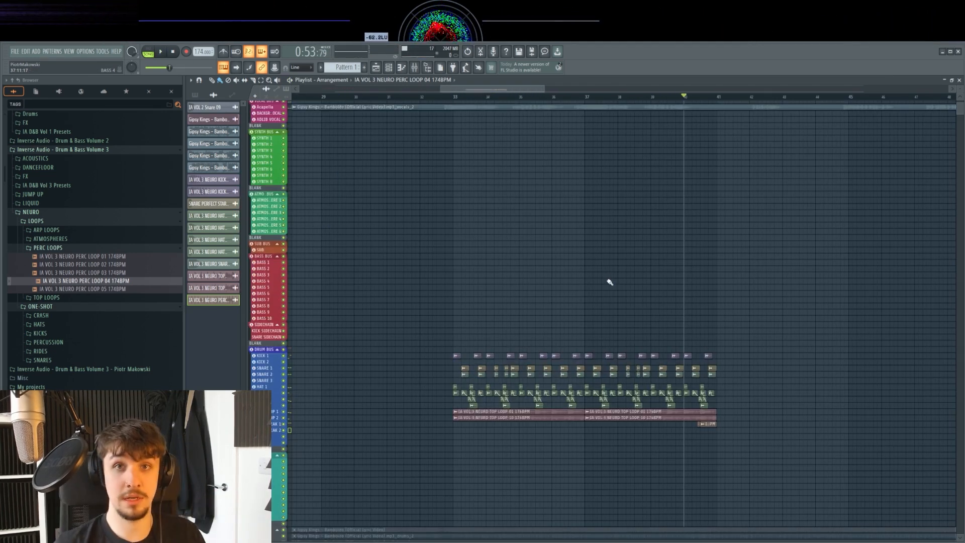
{"action": "scroll", "coordinate": [593, 263], "scroll_direction": "up", "scroll_amount": 1}
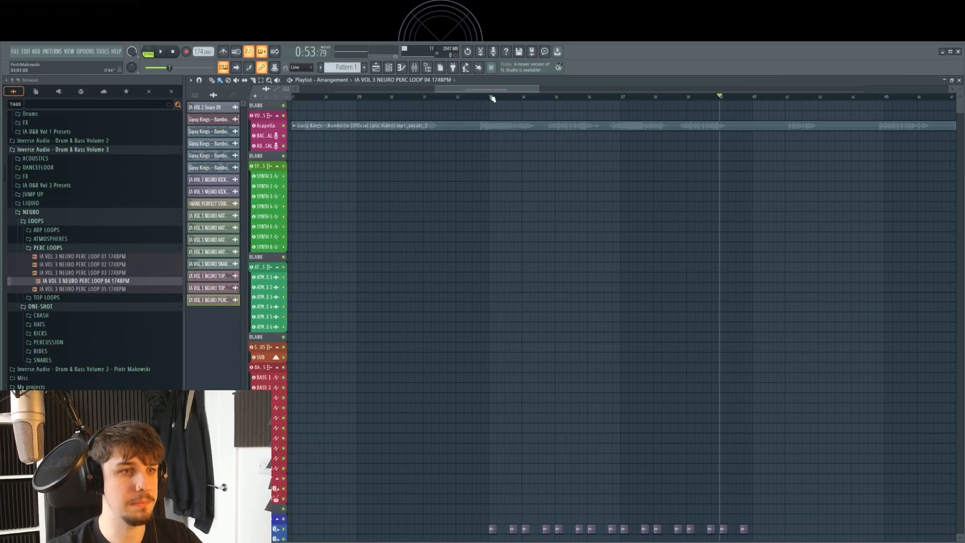
{"action": "scroll", "coordinate": [523, 234], "scroll_direction": "left", "scroll_amount": 1}
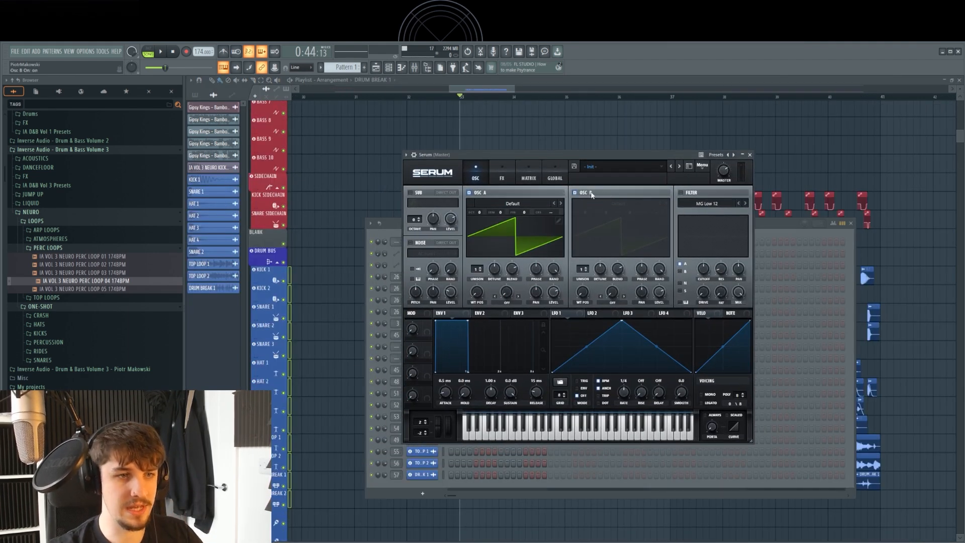
Enable oscillator B in Serum and detune oscillator A to -20 cents and oscillator B to 20 cents
{"action": "left_click", "coordinate": [590, 193]}
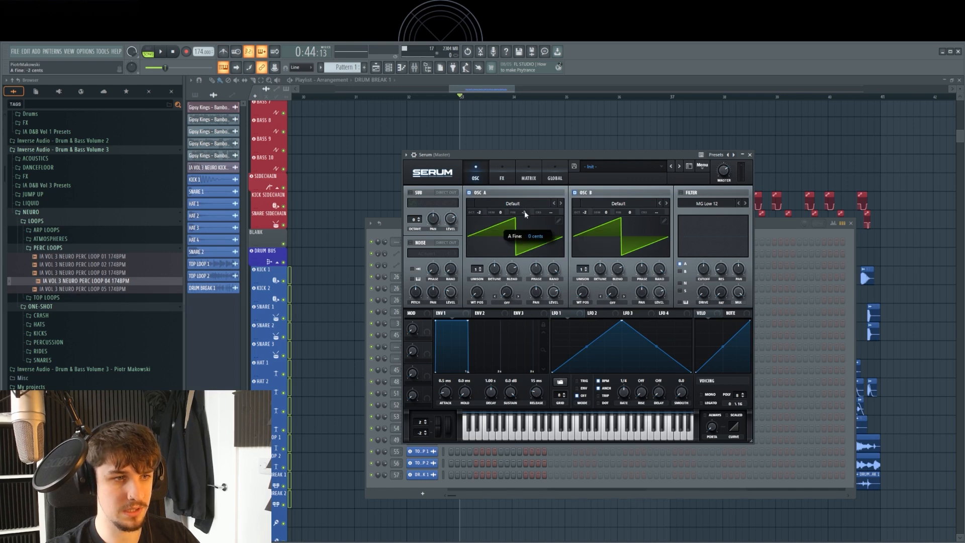
{"action": "left_click_drag", "start_coordinate": [524, 212], "coordinate": [524, 217]}
{"action": "left_click_drag", "start_coordinate": [631, 212], "coordinate": [632, 205]}
{"action": "left_click_drag", "start_coordinate": [596, 155], "coordinate": [608, 154]}
Enable Serum's filter, choose the Notch 12 type and route oscillator B through it
{"action": "left_click", "coordinate": [692, 188]}
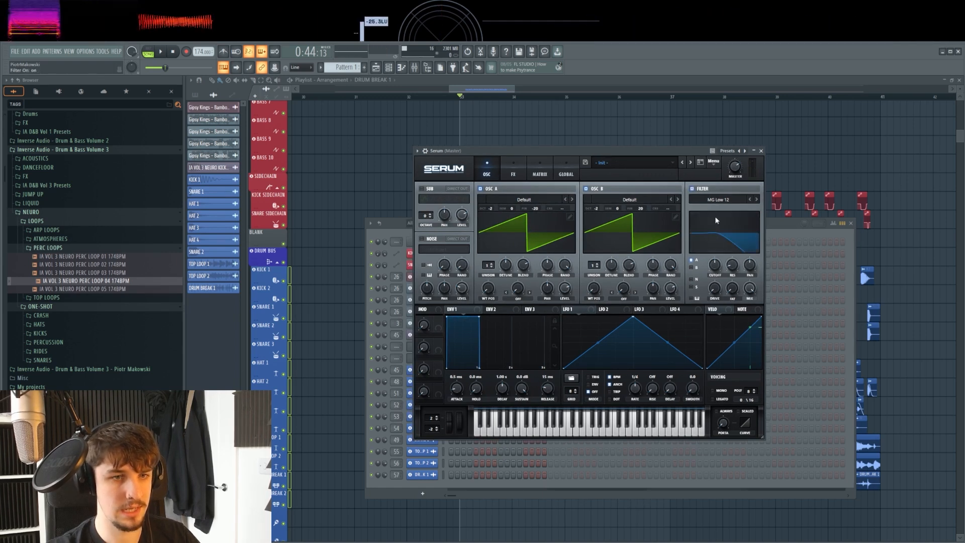
{"action": "left_click", "coordinate": [758, 199]}
{"action": "left_click", "coordinate": [758, 199]}
{"action": "left_click", "coordinate": [758, 199]}
{"action": "left_click", "coordinate": [757, 199]}
{"action": "left_click", "coordinate": [757, 199]}
{"action": "left_click", "coordinate": [757, 199]}
{"action": "left_click", "coordinate": [757, 199]}
{"action": "left_click", "coordinate": [757, 199]}
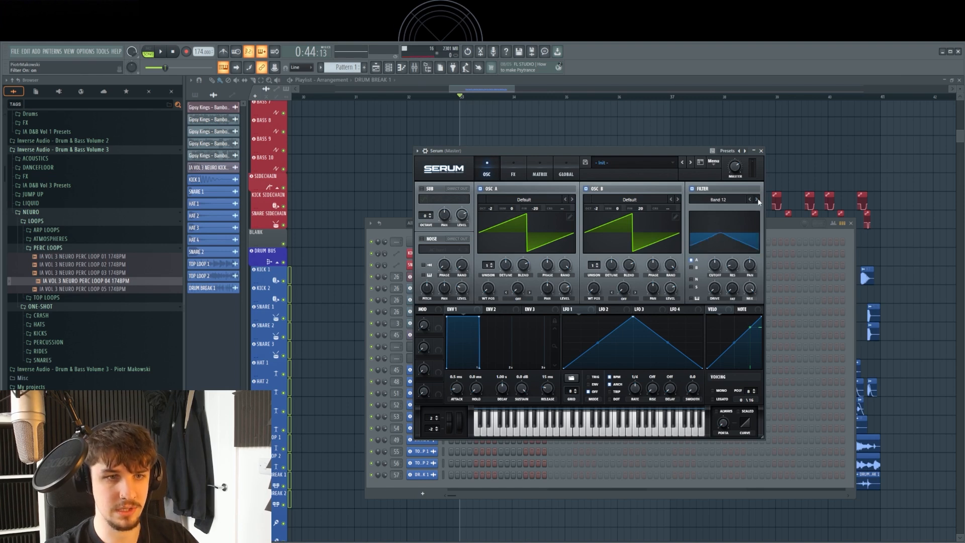
{"action": "left_click", "coordinate": [757, 199]}
{"action": "left_click", "coordinate": [758, 199]}
{"action": "left_click", "coordinate": [691, 267]}
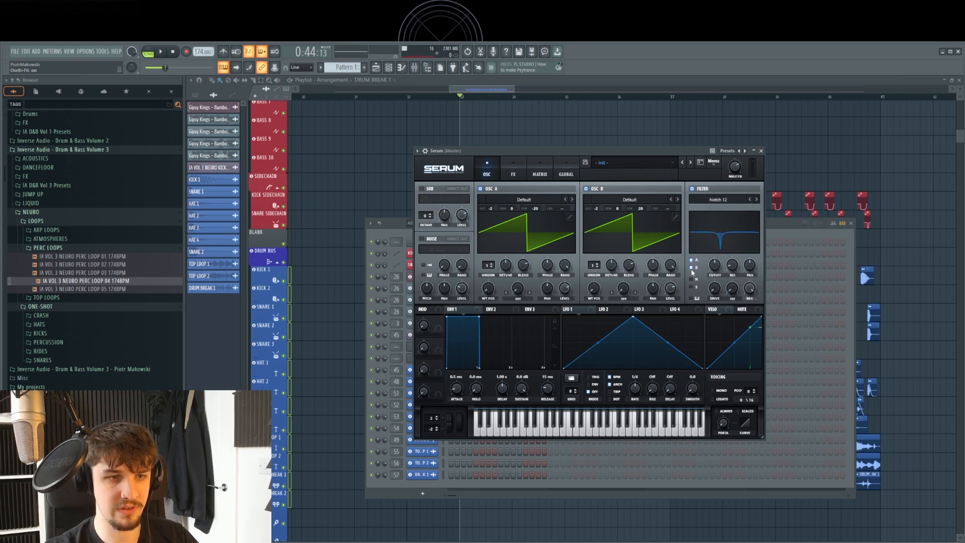
Modulate Serum's notch filter cutoff with LFO 1, set the LFO rate to 0.5 Hz and audition the bass
{"action": "left_click_drag", "start_coordinate": [716, 270], "coordinate": [708, 279]}
{"action": "key", "text": "n"}
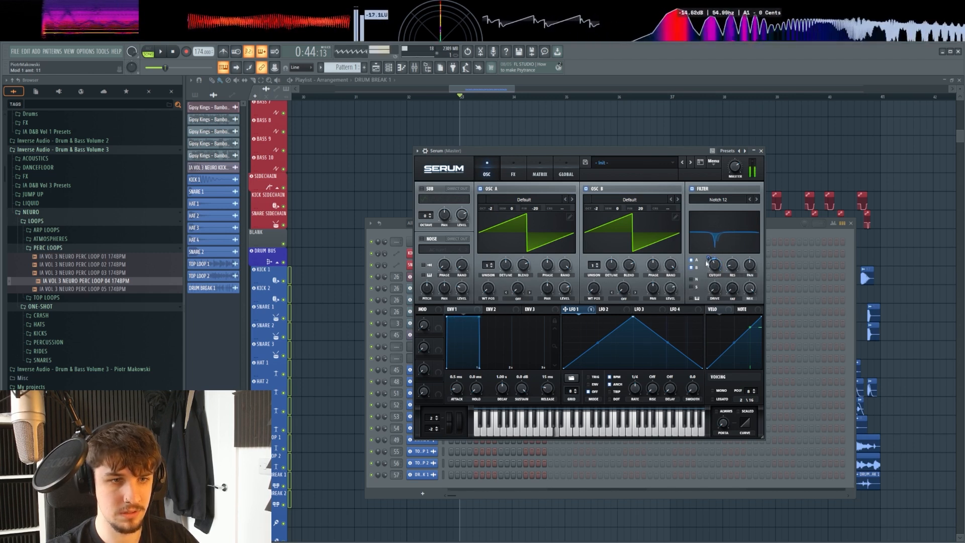
{"action": "left_click_drag", "start_coordinate": [635, 389], "coordinate": [635, 404]}
{"action": "key", "text": "n"}
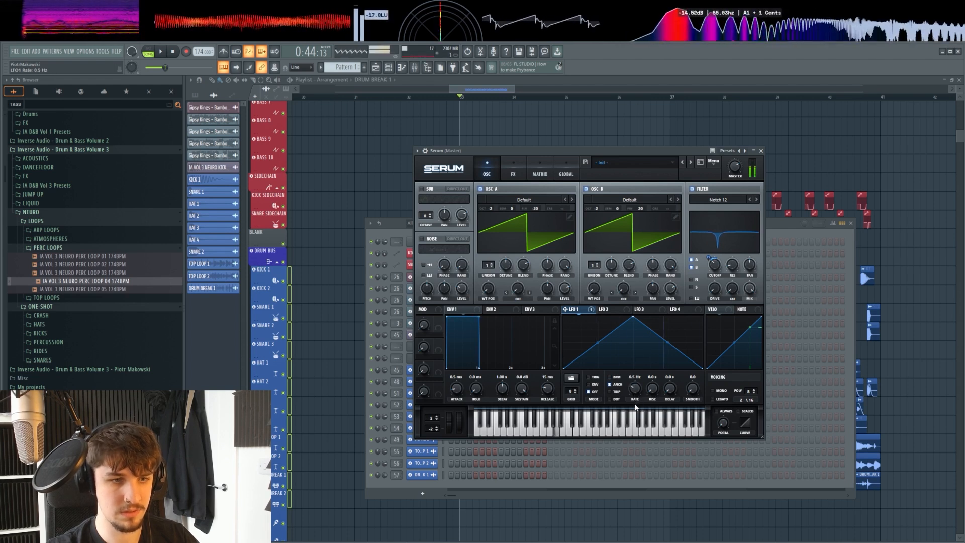
Add Tube distortion and a multiband compressor in Serum, make the voicing mono legato with 100 ms portamento, and play a note
{"action": "left_click", "coordinate": [513, 171]}
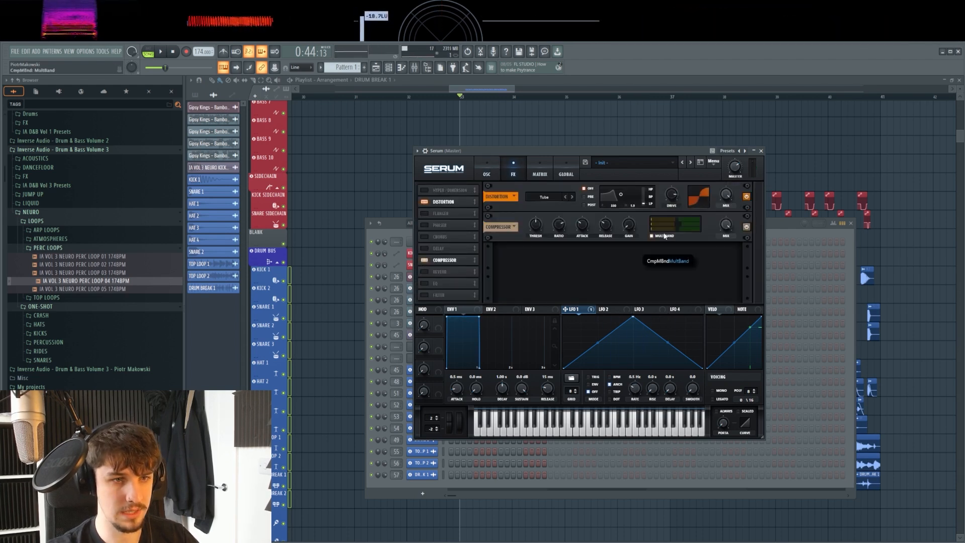
{"action": "left_click", "coordinate": [664, 236]}
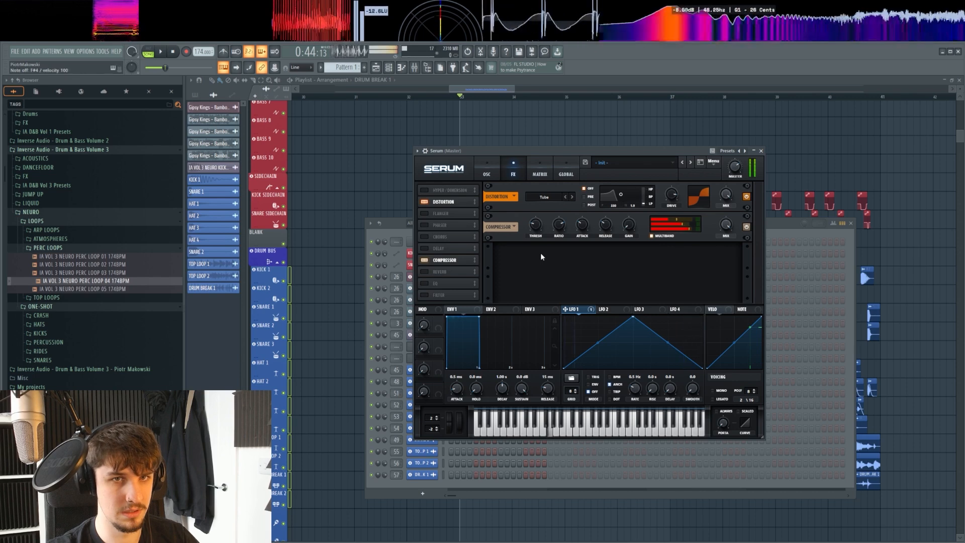
{"action": "left_click", "coordinate": [425, 283]}
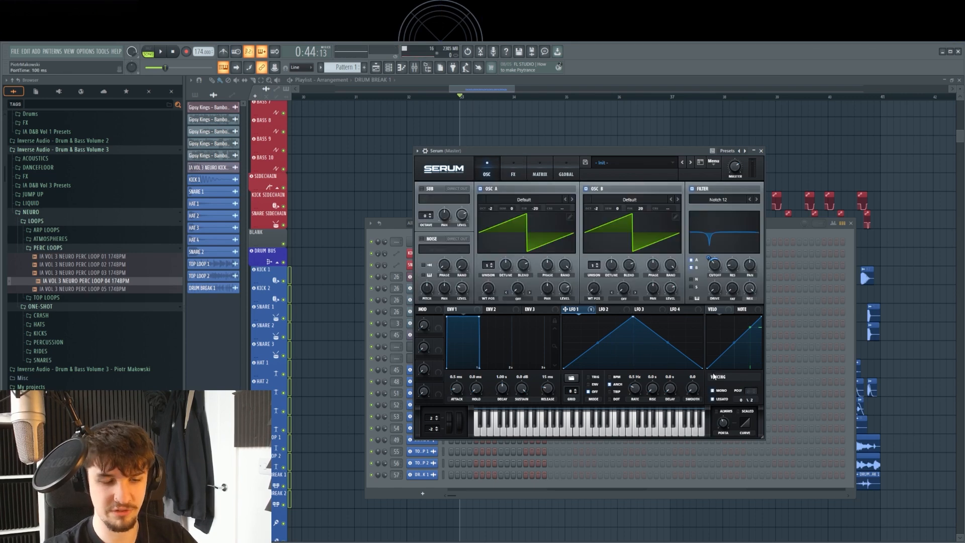
{"action": "key", "text": "n"}
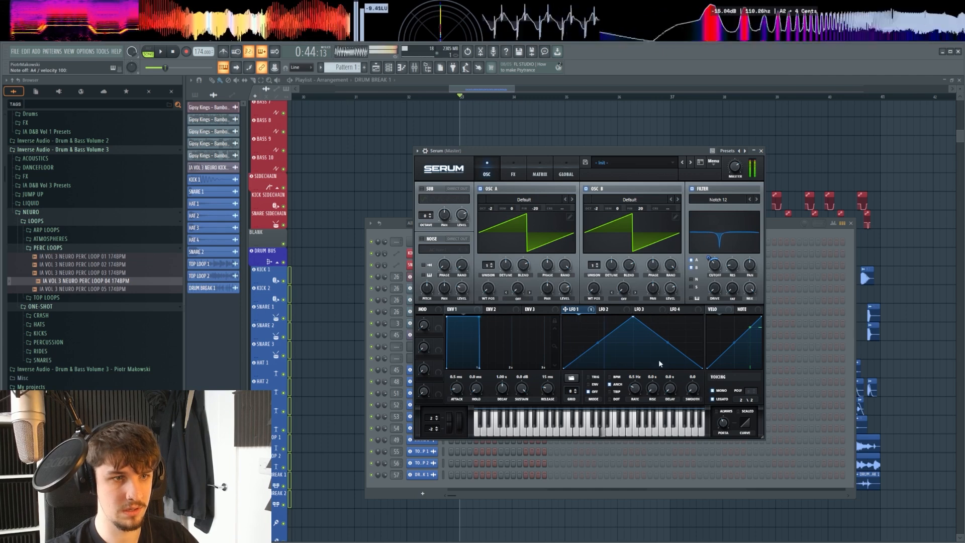
Place Pattern 1 on the Bass 1 track at bar 33 and extend the clip to eight bars
{"action": "left_click_drag", "start_coordinate": [593, 265], "coordinate": [608, 280]}
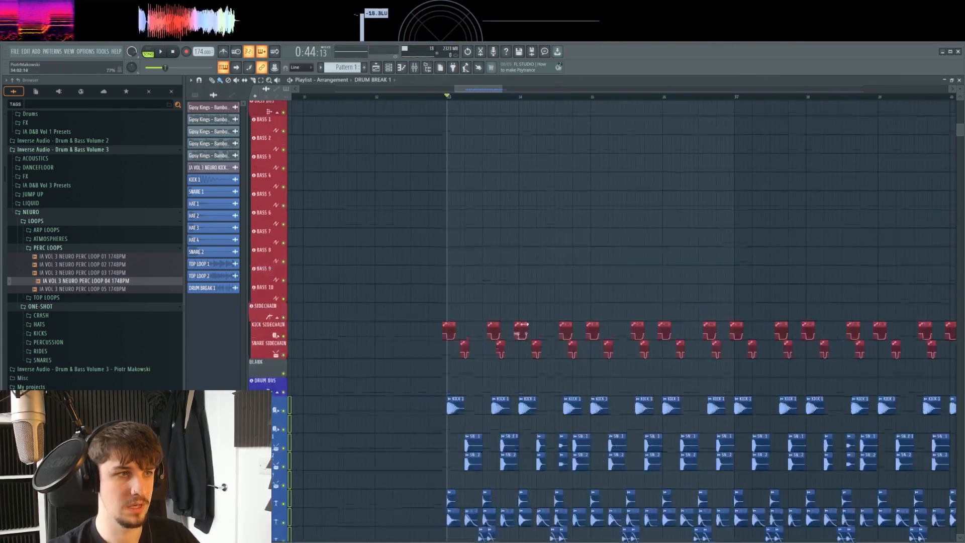
{"action": "left_click_drag", "start_coordinate": [521, 238], "coordinate": [498, 314]}
{"action": "left_click", "coordinate": [344, 67]}
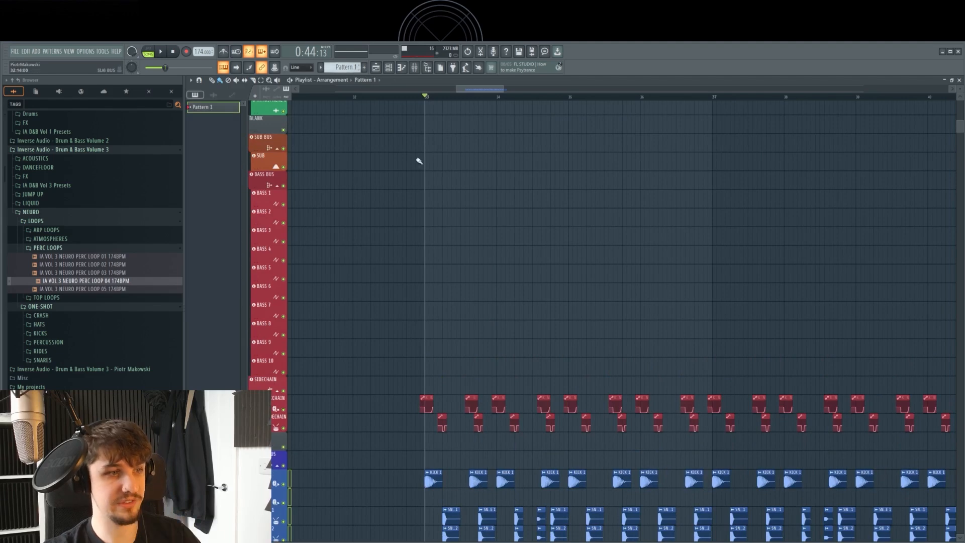
{"action": "scroll", "coordinate": [486, 204], "scroll_direction": "up", "scroll_amount": 2, "text": "ctrl"}
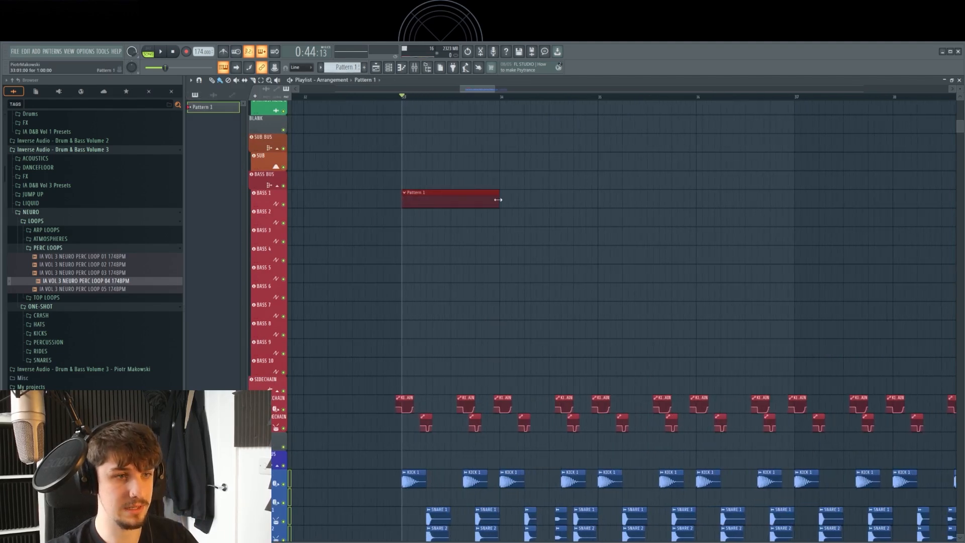
{"action": "scroll", "coordinate": [832, 216], "scroll_direction": "down", "scroll_amount": 5, "text": "ctrl"}
{"action": "left_click_drag", "start_coordinate": [498, 199], "coordinate": [747, 281]}
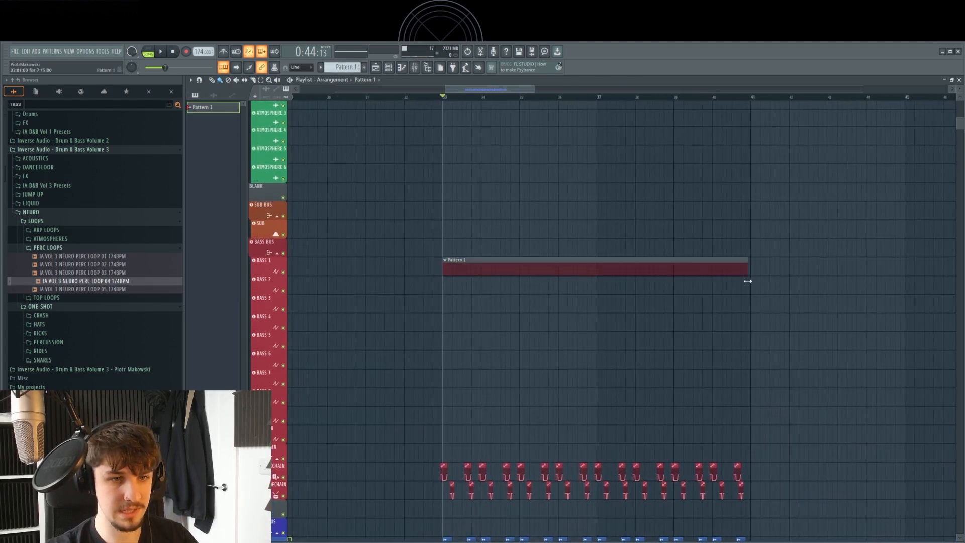
Draw bar-long Serum notes in Pattern 1: F4, C#4 and D4 in bars 1–3, and F4, C#5 and D4 in bars 5–7
{"action": "key", "text": "F7"}
{"action": "left_click", "coordinate": [229, 314]}
{"action": "key", "text": "space"}
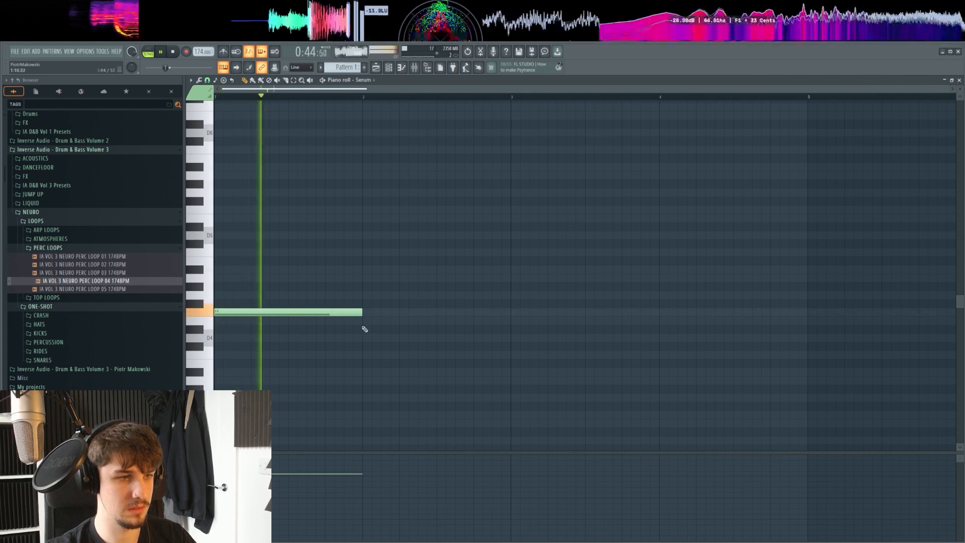
{"action": "left_click", "coordinate": [371, 344]}
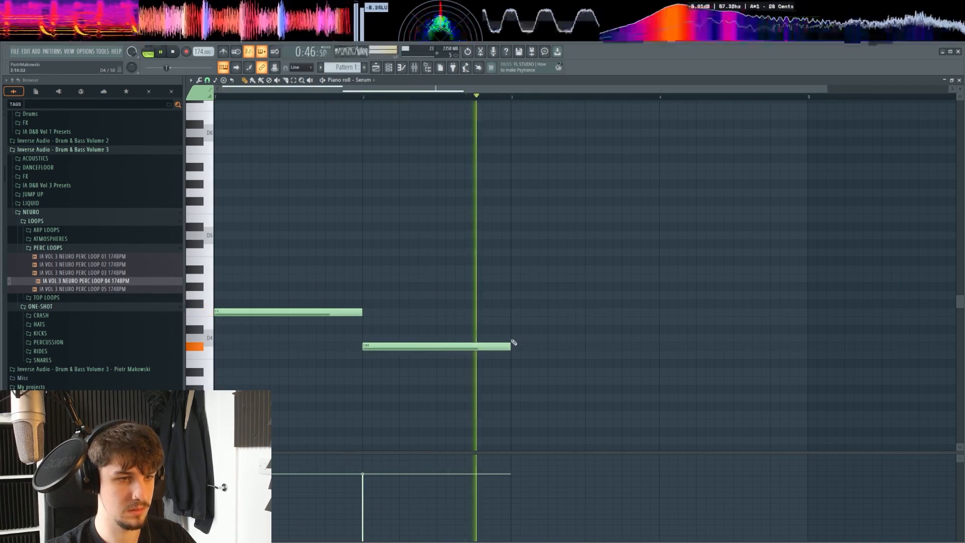
{"action": "left_click", "coordinate": [510, 340]}
{"action": "scroll", "coordinate": [554, 333], "scroll_direction": "down", "scroll_amount": 2, "text": "ctrl"}
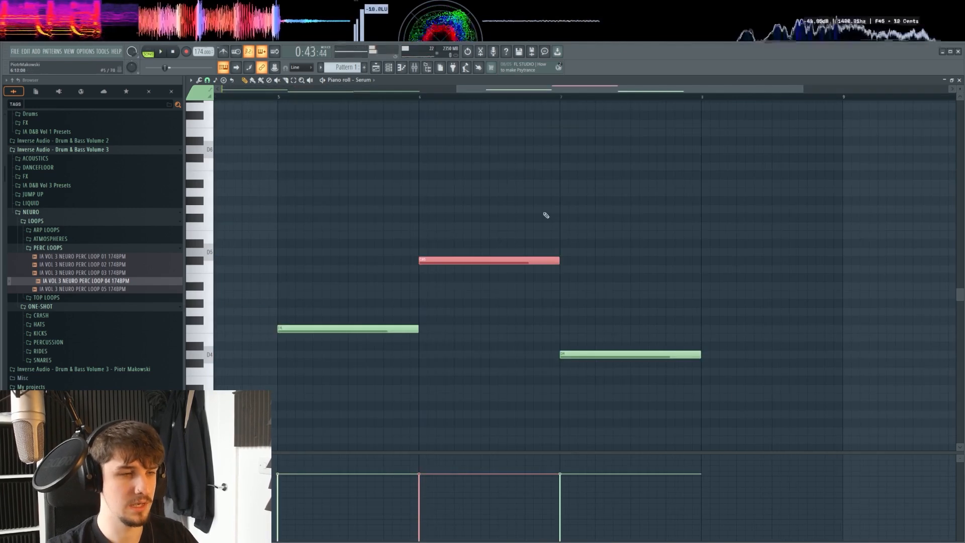
{"action": "scroll", "coordinate": [577, 240], "scroll_direction": "down", "scroll_amount": 3, "text": "ctrl"}
{"action": "left_click_drag", "start_coordinate": [360, 306], "coordinate": [314, 336], "text": "ctrl"}
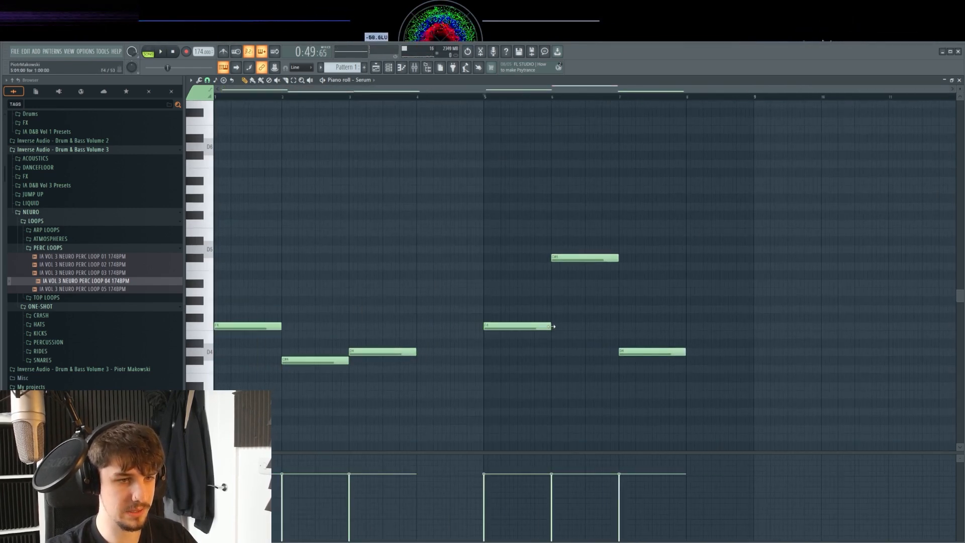
Play the bass line, extend the bar 5 note slightly into bar 6 and add a short C#6 note at the end of bar 6
{"action": "key", "text": "space"}
{"action": "scroll", "coordinate": [525, 309], "scroll_direction": "up", "scroll_amount": 3, "text": "ctrl"}
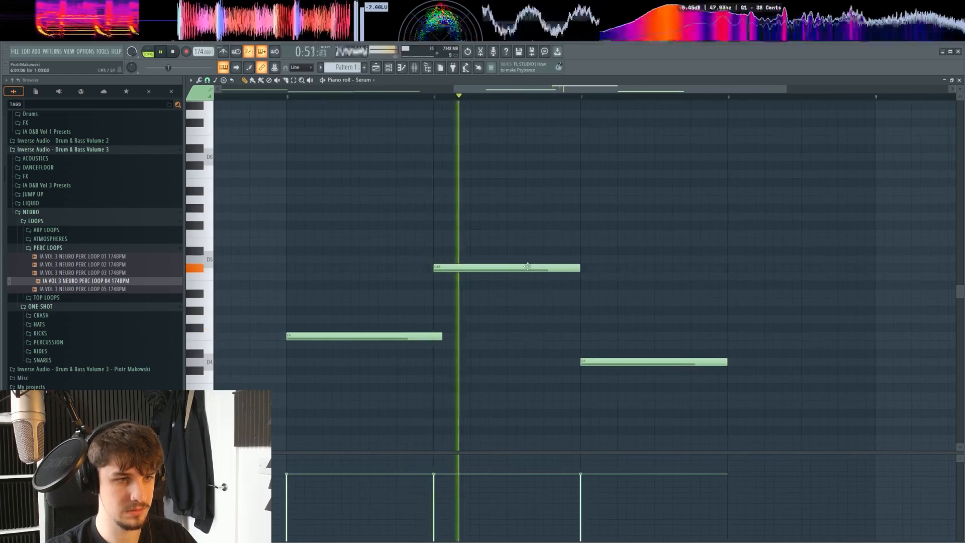
{"action": "left_click", "coordinate": [547, 191]}
{"action": "left_click_drag", "start_coordinate": [560, 190], "coordinate": [591, 176]}
{"action": "left_click_drag", "start_coordinate": [646, 282], "coordinate": [618, 279]}
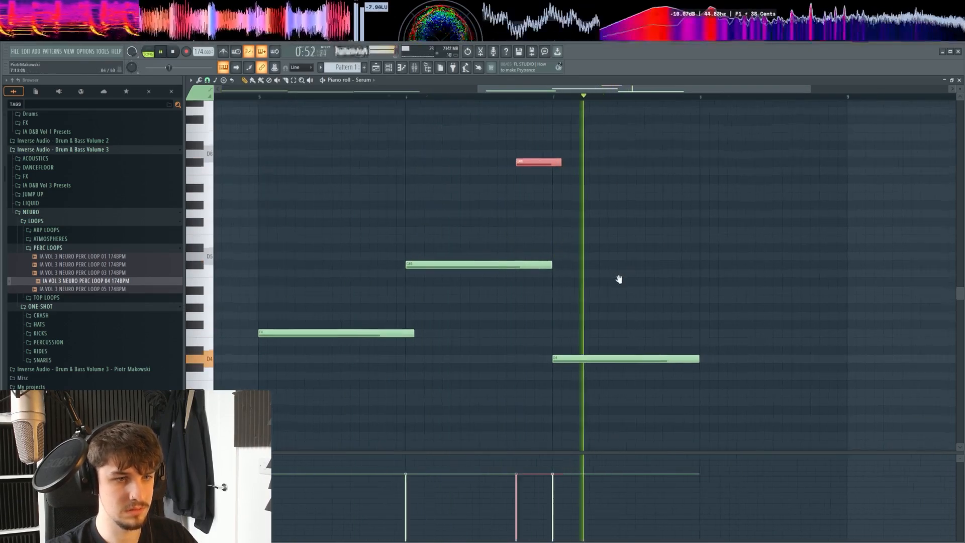
{"action": "scroll", "coordinate": [603, 295], "scroll_direction": "down", "scroll_amount": 2}
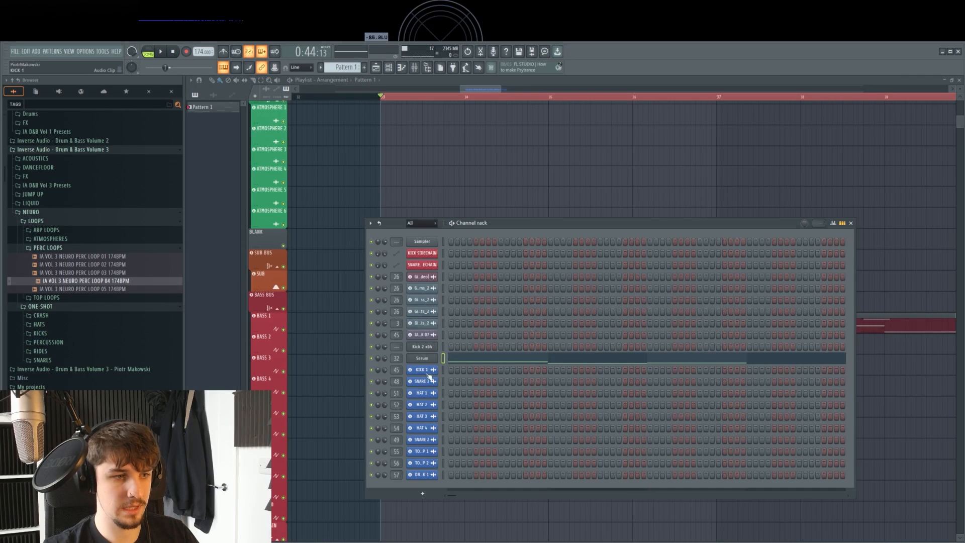
Insert a second Serum instance above the Kick 1 channel and move its window clear of the browser
{"action": "right_click", "coordinate": [429, 376]}
{"action": "mouse_move", "coordinate": [453, 430]}
{"action": "left_click", "coordinate": [621, 472]}
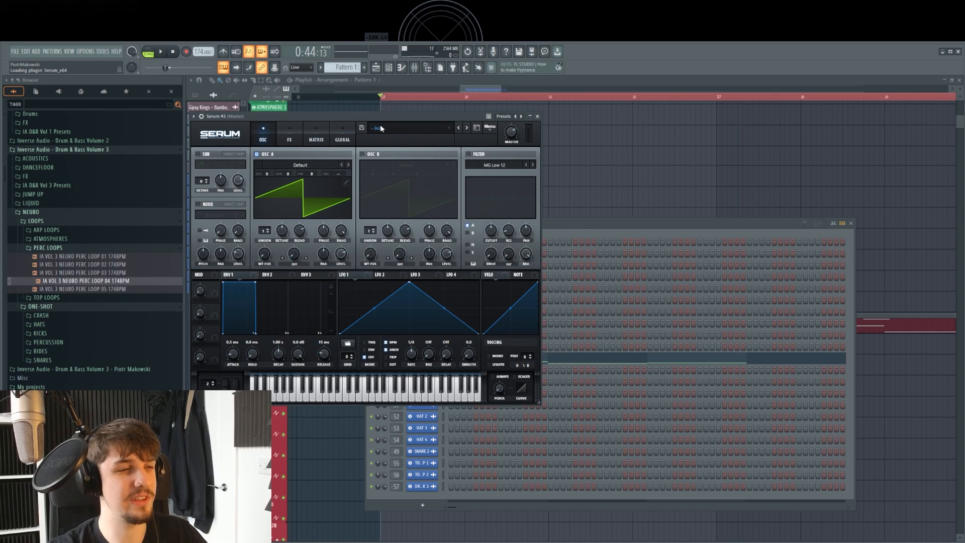
{"action": "left_click_drag", "start_coordinate": [387, 119], "coordinate": [594, 142]}
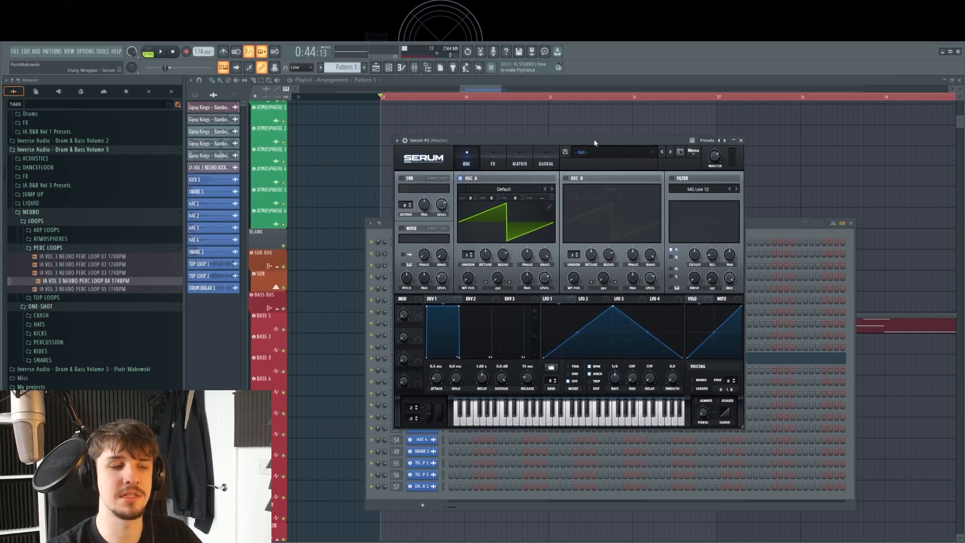
Load the Twisting Bass preset into the second Serum and audition it with repeated notes
{"action": "left_click", "coordinate": [608, 152]}
{"action": "left_click", "coordinate": [632, 145]}
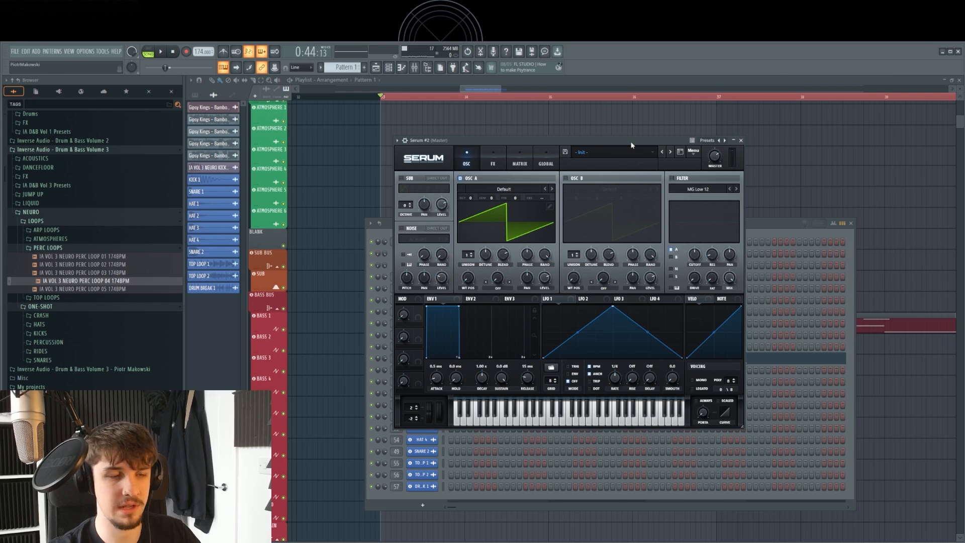
{"action": "left_click", "coordinate": [631, 152]}
{"action": "left_click", "coordinate": [855, 270]}
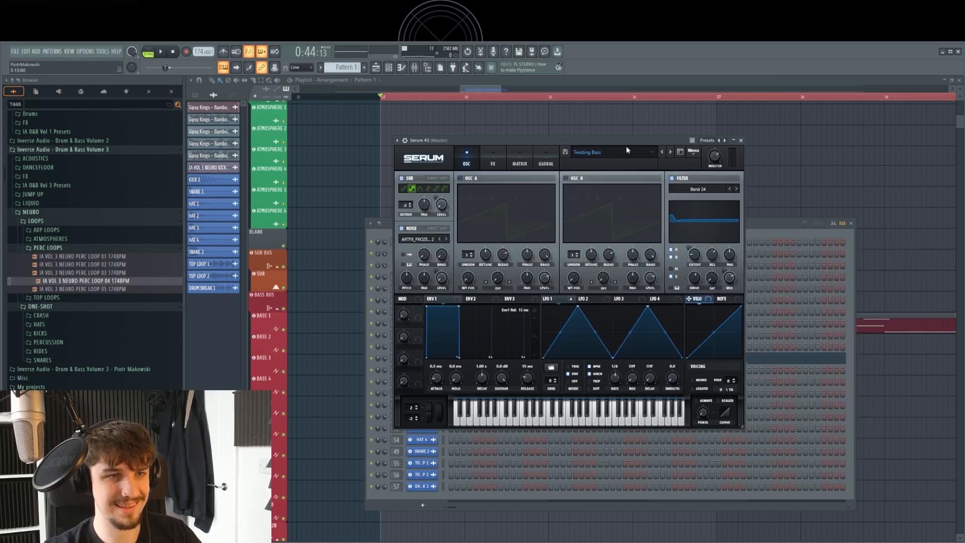
{"action": "key", "text": "b"}
{"action": "key", "text": "b"}
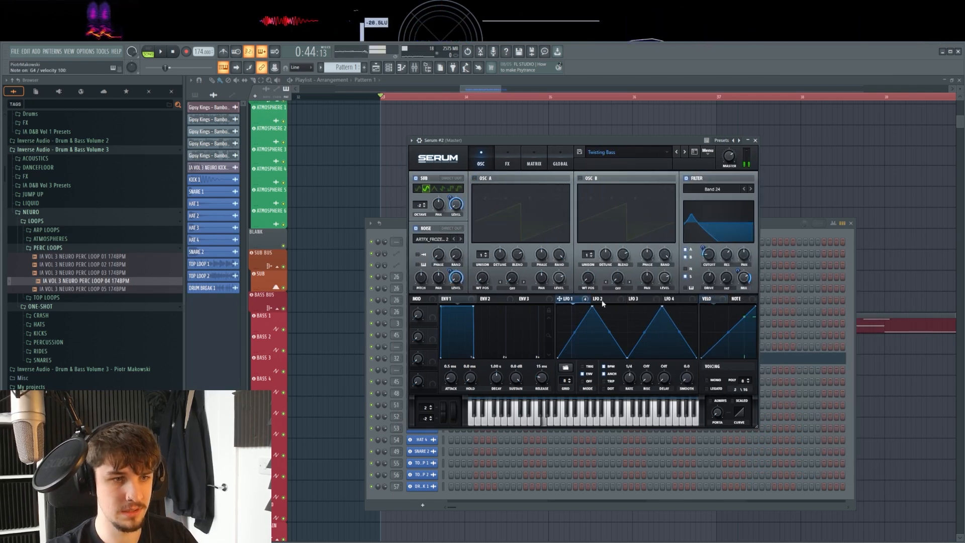
{"action": "key", "text": "b"}
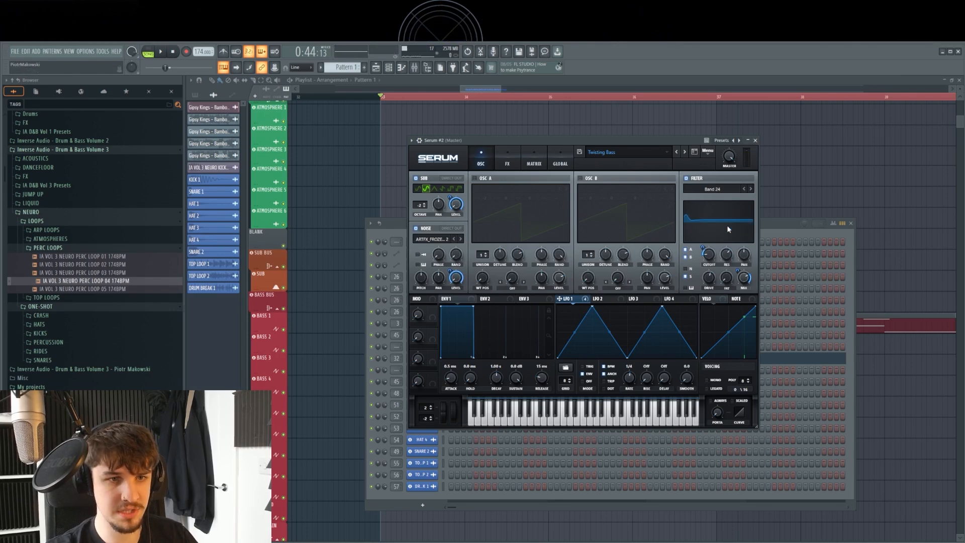
{"action": "key", "text": "b"}
{"action": "key", "text": "b"}
{"action": "key", "text": "b"}
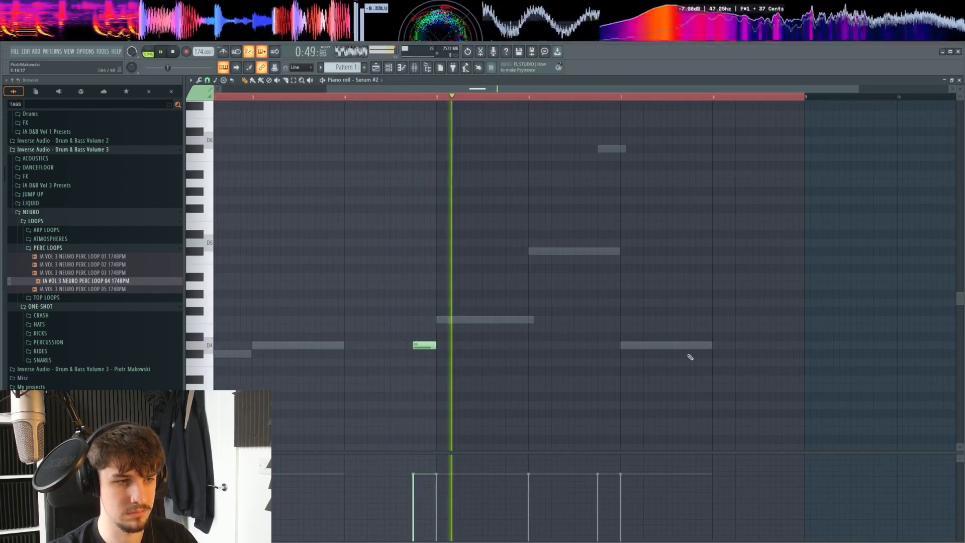
Add one-beat D4 notes for the second Serum at the ends of bars 4 and 8, and return to the playlist
{"action": "left_click", "coordinate": [796, 345]}
{"action": "scroll", "coordinate": [658, 301], "scroll_direction": "down", "scroll_amount": 2}
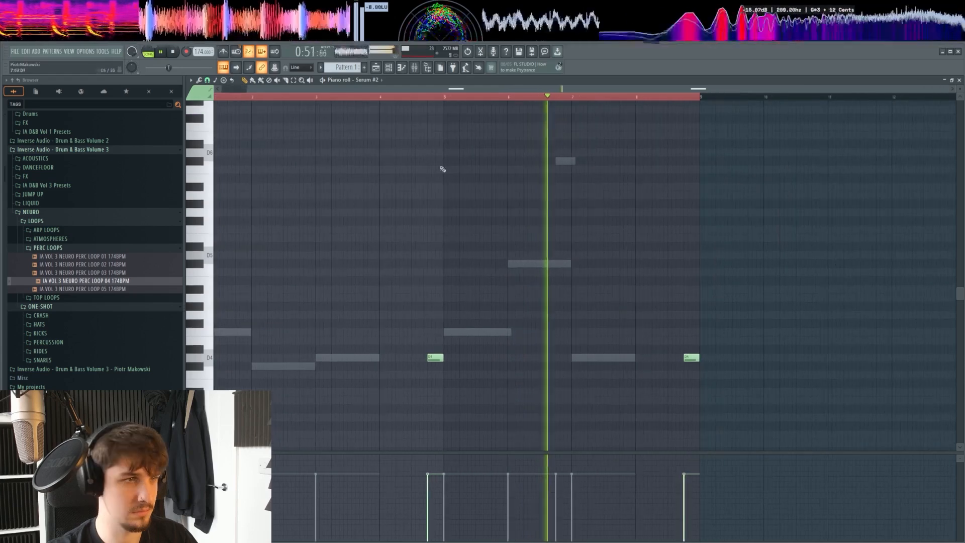
{"action": "key", "text": "F5"}
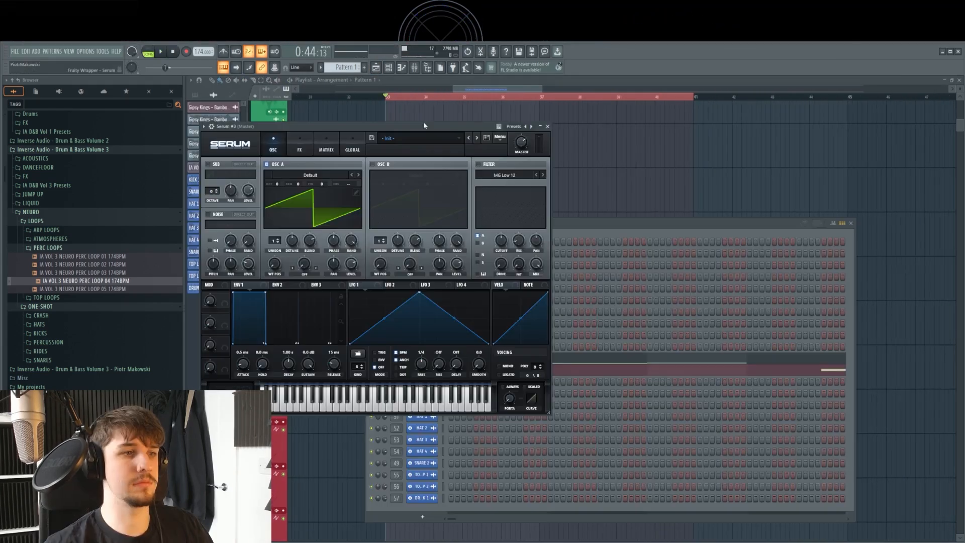
Move the third Serum's window aside, open Pattern 1's notes and switch the piano roll to the Serum #3 channel
{"action": "left_click_drag", "start_coordinate": [423, 122], "coordinate": [636, 157]}
{"action": "left_click", "coordinate": [590, 137]}
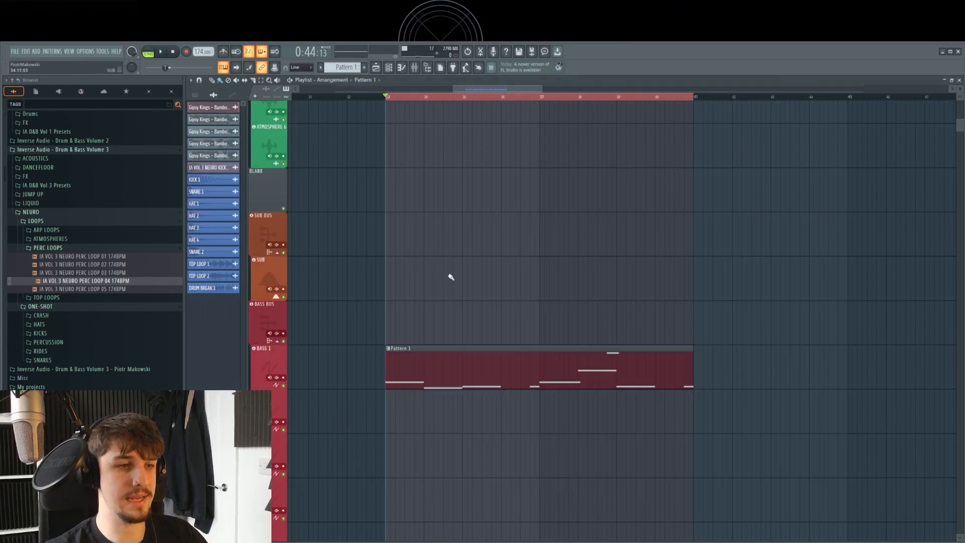
{"action": "scroll", "coordinate": [450, 302], "scroll_direction": "up", "scroll_amount": 3}
{"action": "double_click", "coordinate": [504, 384]}
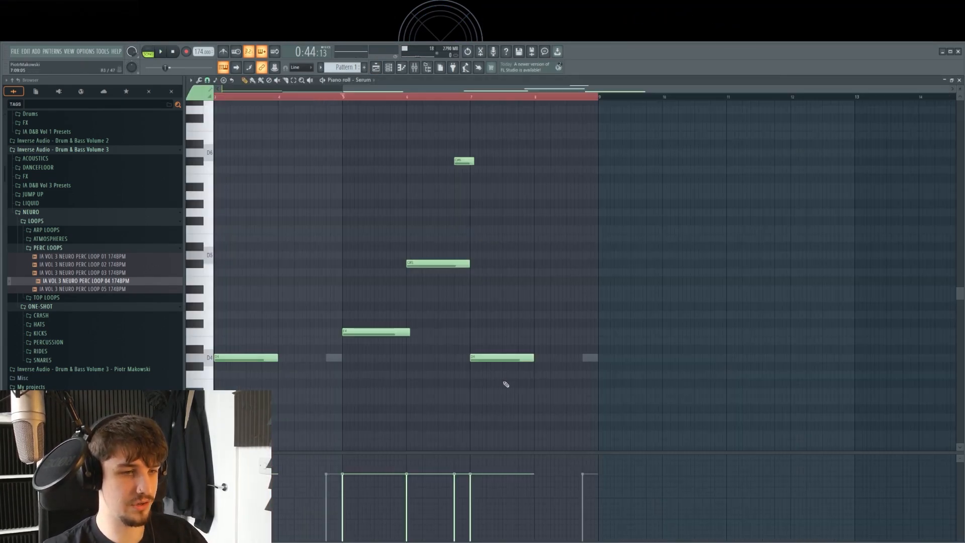
{"action": "left_click", "coordinate": [374, 80]}
{"action": "left_click", "coordinate": [387, 294]}
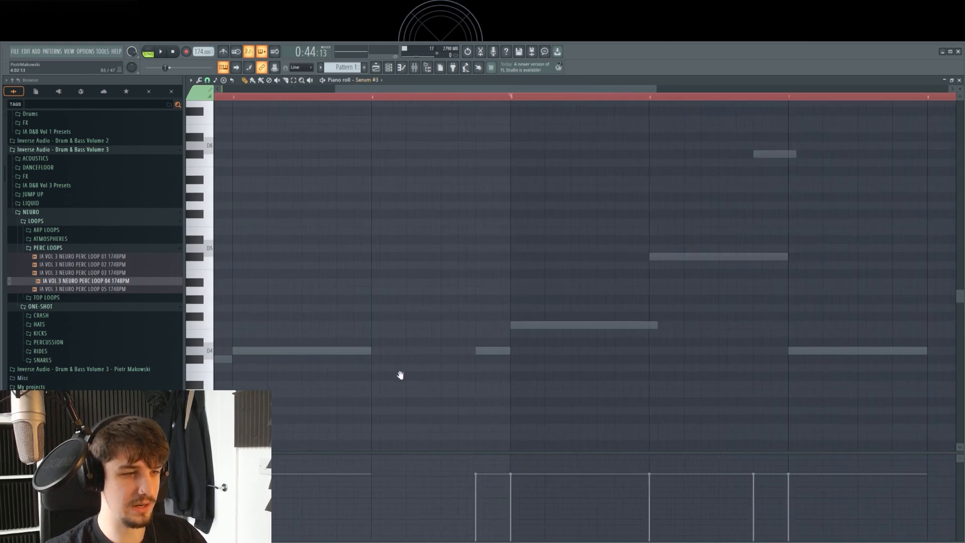
Draw one-beat D4 notes for the third Serum at the start of bars 4 and 8
{"action": "left_click", "coordinate": [406, 355]}
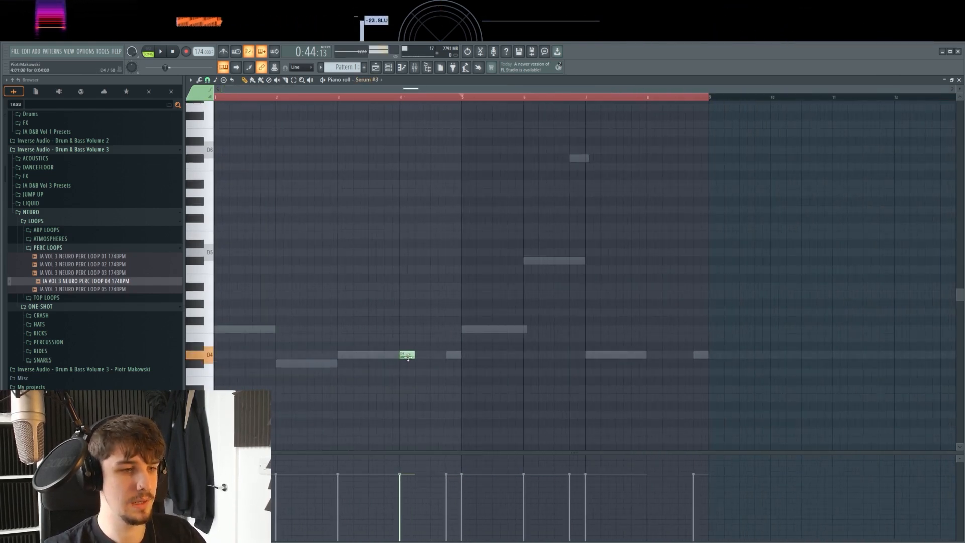
{"action": "left_click", "coordinate": [652, 355]}
{"action": "left_click_drag", "start_coordinate": [652, 355], "coordinate": [649, 355]}
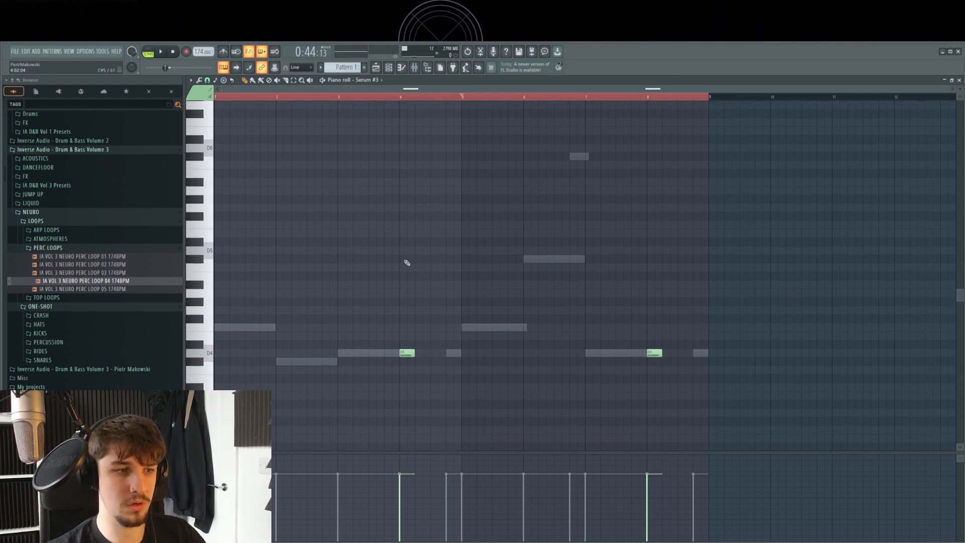
{"action": "left_click_drag", "start_coordinate": [812, 280], "coordinate": [432, 390]}
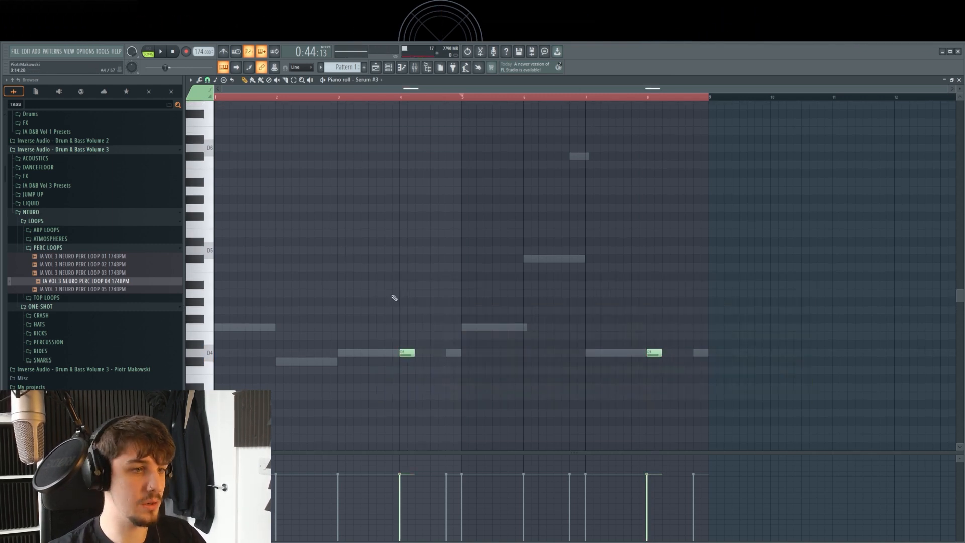
Assign the third Serum to the Bass 8 mixer track and return to the playlist
{"action": "left_click", "coordinate": [393, 70]}
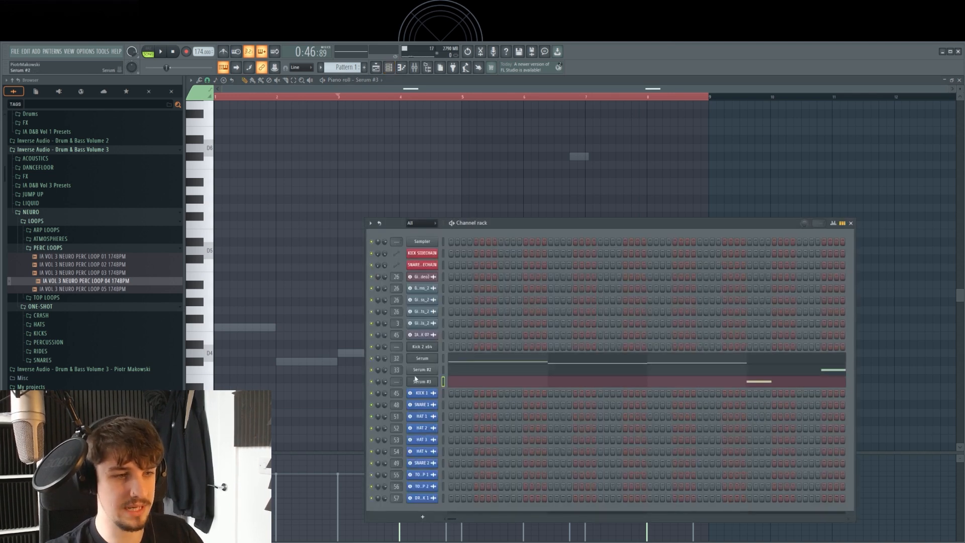
{"action": "double_click", "coordinate": [397, 380]}
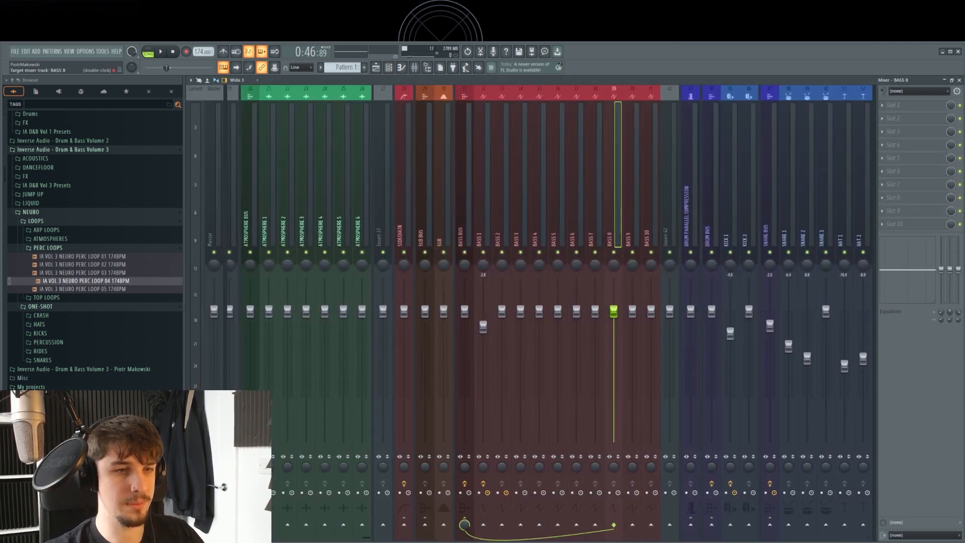
{"action": "left_click", "coordinate": [393, 70]}
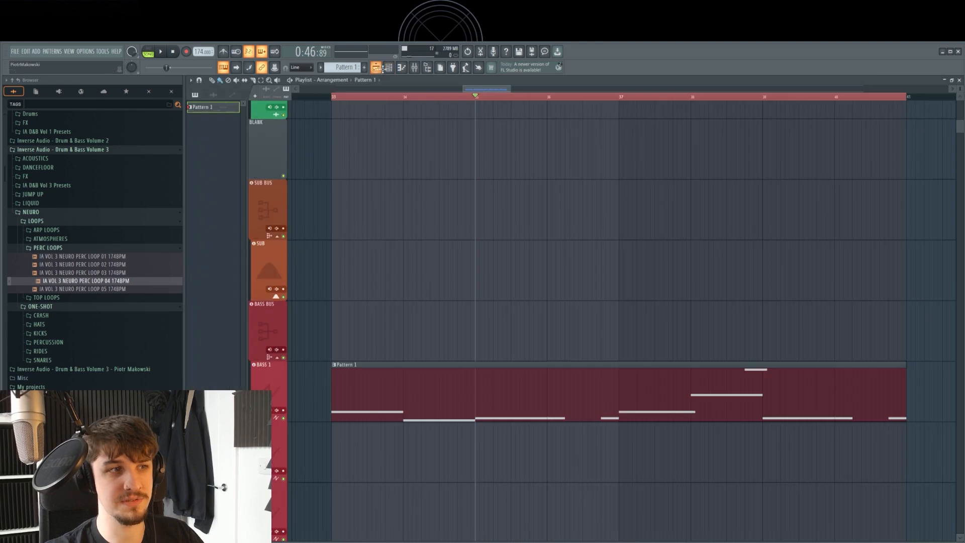
Open the third Serum and route LFO 2 to master tuning in the modulation matrix with a small negative amount
{"action": "left_click", "coordinate": [390, 68]}
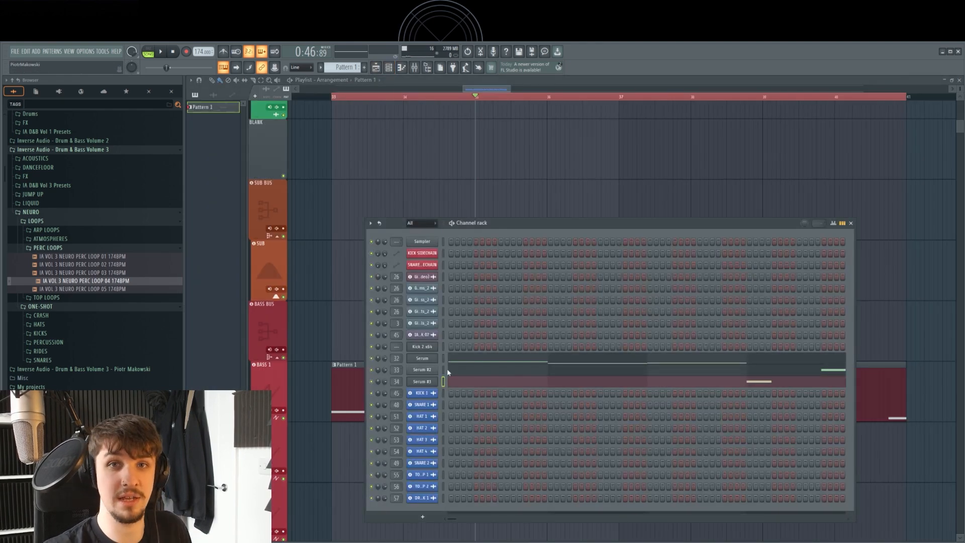
{"action": "left_click", "coordinate": [432, 383]}
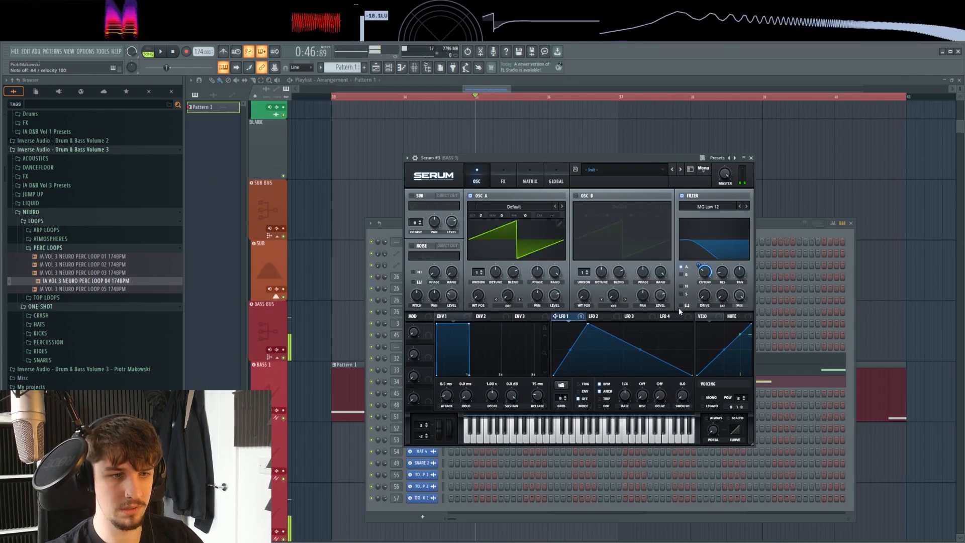
{"action": "left_click", "coordinate": [593, 317]}
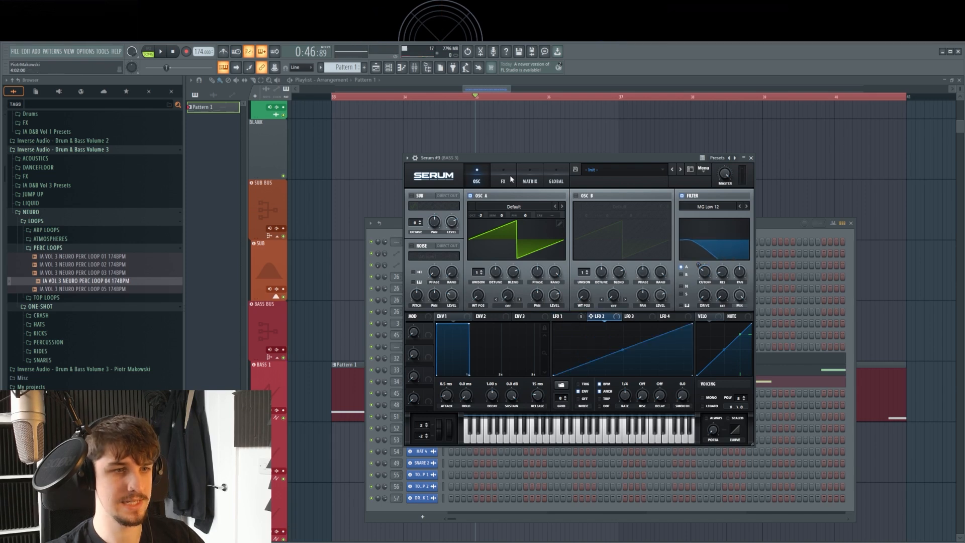
{"action": "left_click", "coordinate": [529, 176]}
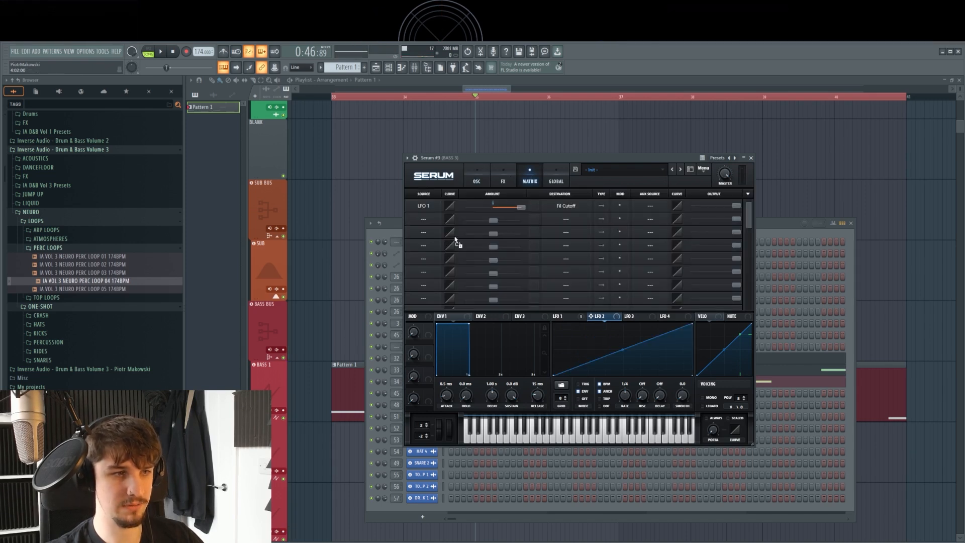
{"action": "left_click", "coordinate": [566, 219]}
{"action": "mouse_move", "coordinate": [573, 297]}
{"action": "left_click", "coordinate": [616, 296]}
{"action": "key", "text": "n"}
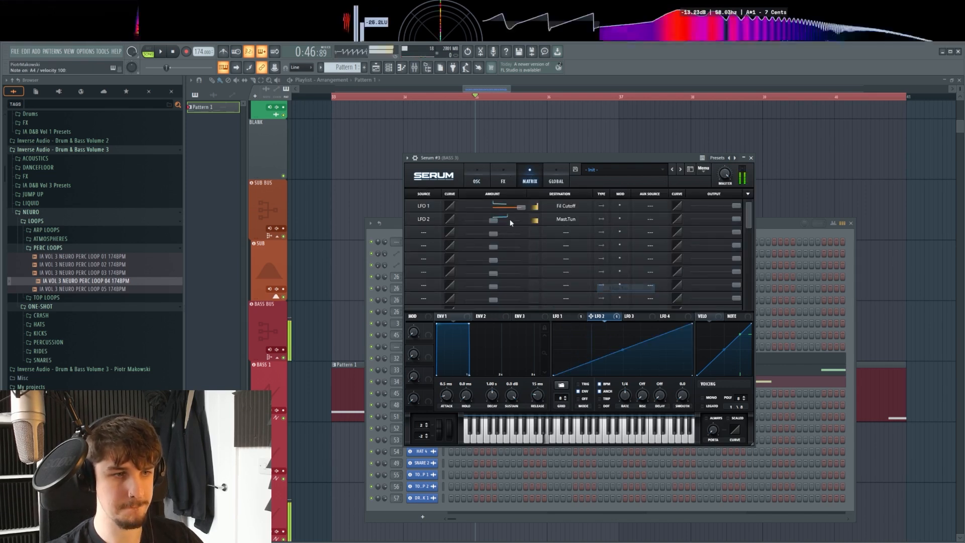
{"action": "mouse_move", "coordinate": [493, 219]}
{"action": "left_mouse_down"}
{"action": "mouse_move", "coordinate": [469, 220]}
{"action": "mouse_move", "coordinate": [487, 220]}
{"action": "left_mouse_up"}
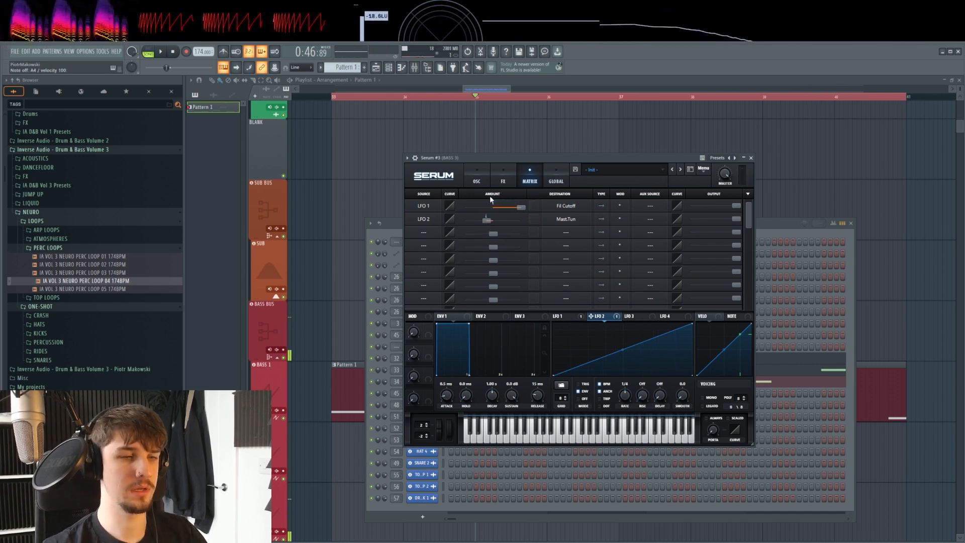
Enable oscillator B on the third Serum with the ICanHasKick wavetable, play it back in the track and close the plugin
{"action": "left_click", "coordinate": [476, 180]}
{"action": "left_click", "coordinate": [575, 196]}
{"action": "left_click", "coordinate": [619, 206]}
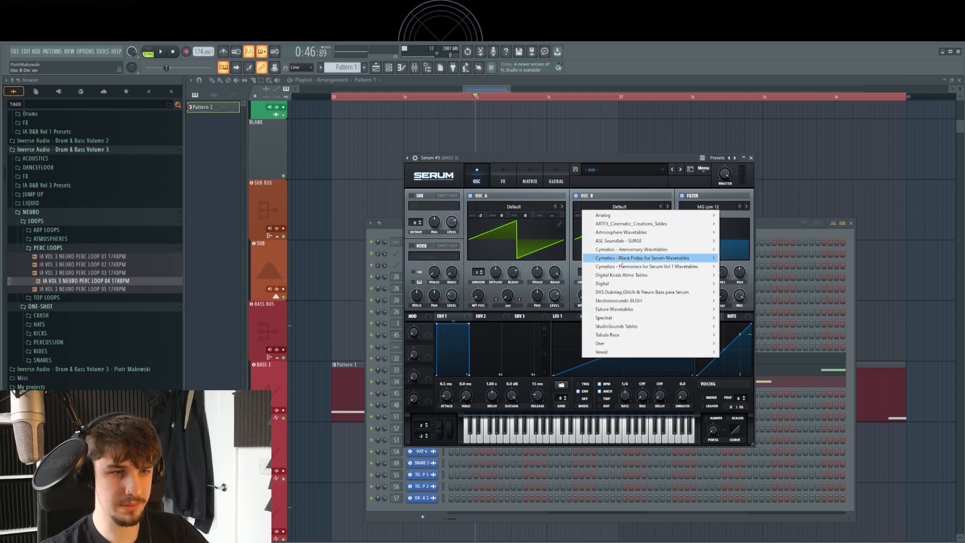
{"action": "mouse_move", "coordinate": [622, 285]}
{"action": "left_click", "coordinate": [784, 295]}
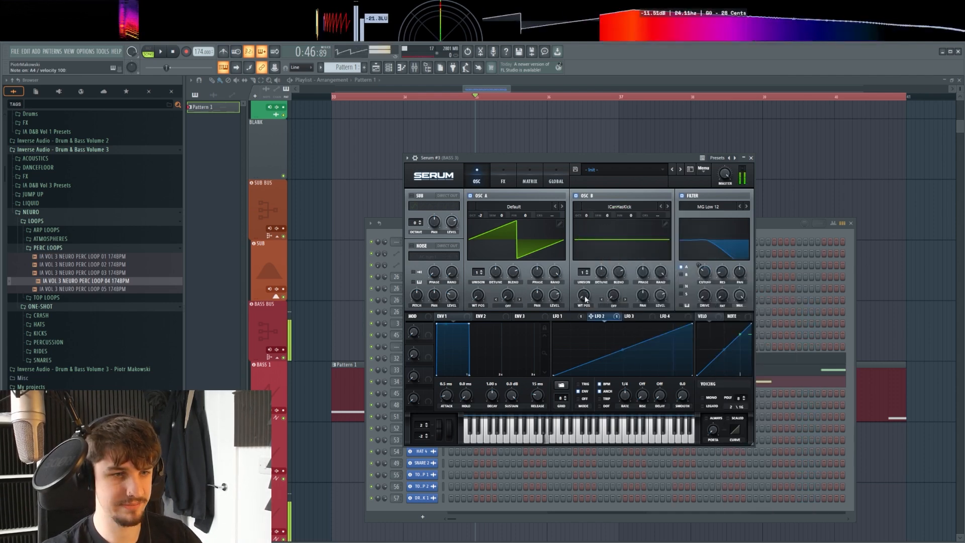
{"action": "key", "text": "space"}
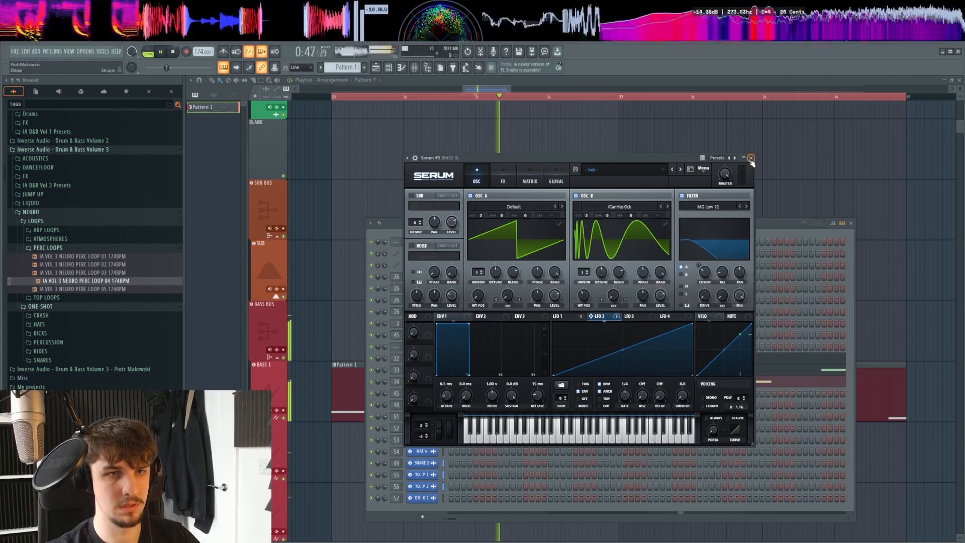
{"action": "left_click", "coordinate": [750, 157]}
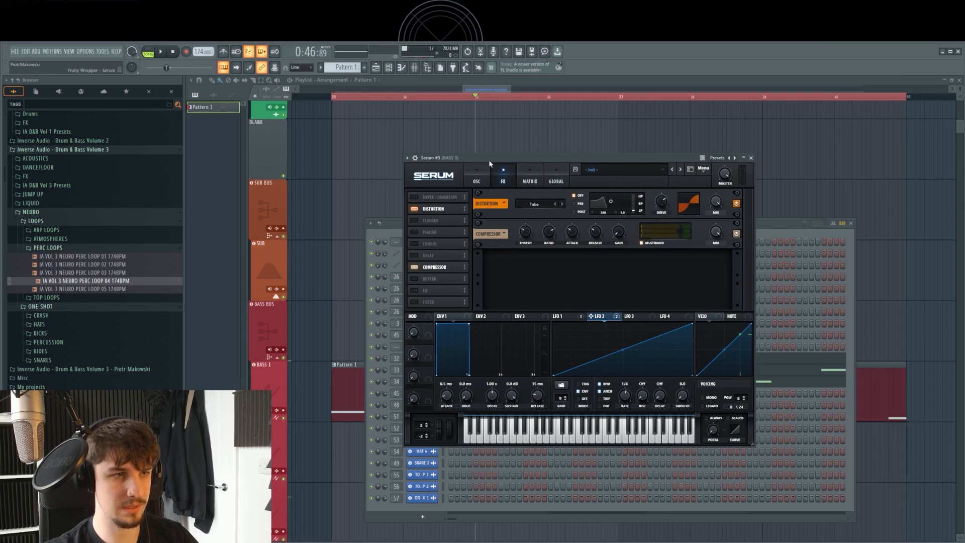
Add chorus and a filter to the third Serum's distortion and compressor effects and audition the result with the drums
{"action": "key", "text": "space"}
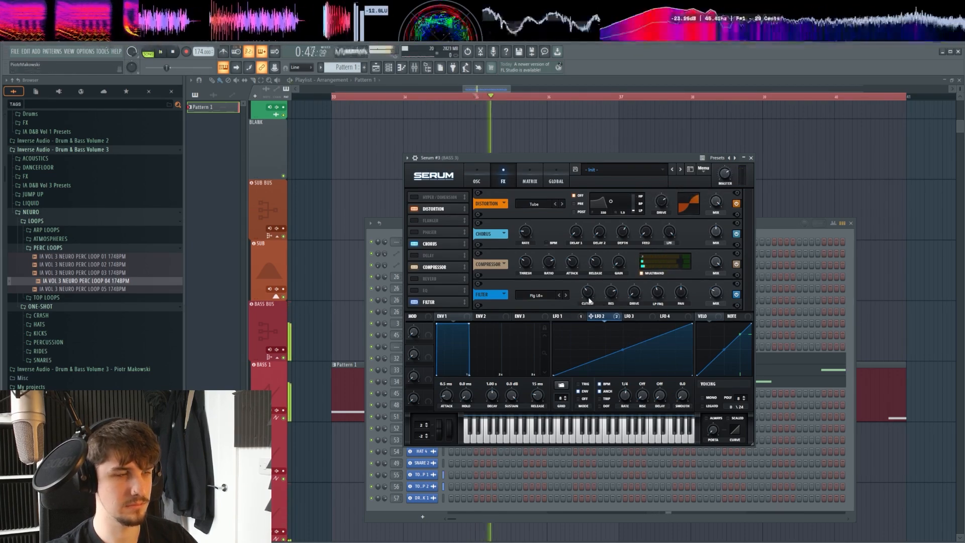
{"action": "left_click", "coordinate": [476, 175]}
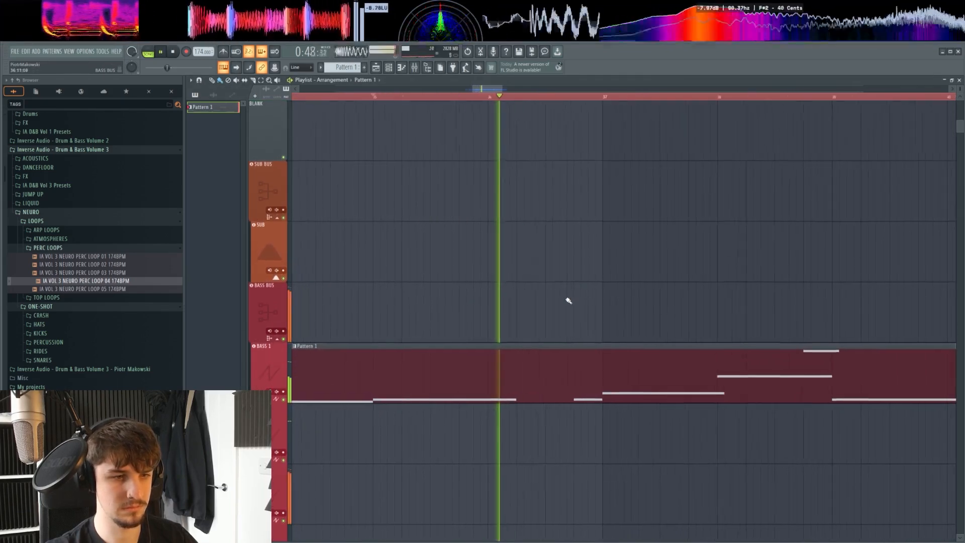
{"action": "key", "text": "space"}
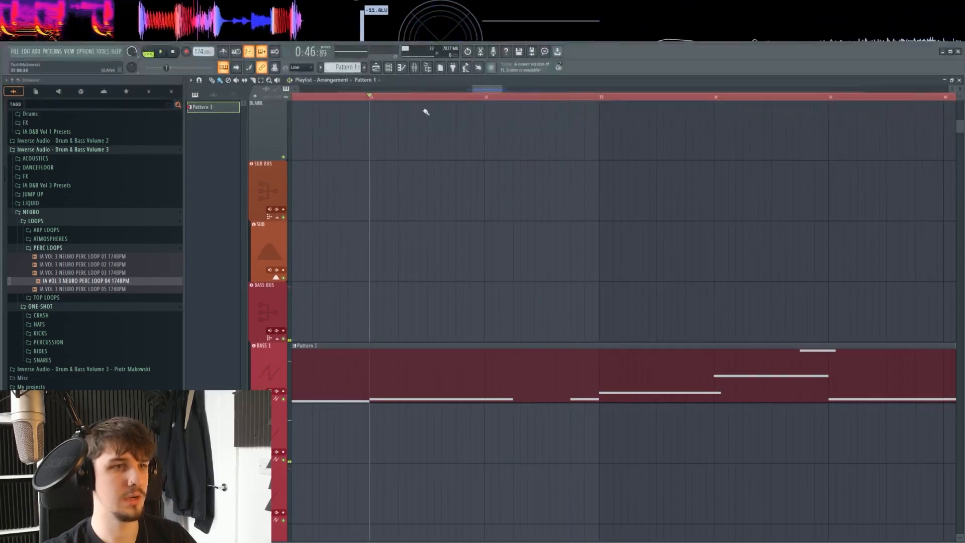
Insert a fourth Serum channel, draw two one-beat D4 notes for it in bar 4 and play them back
{"action": "left_click", "coordinate": [389, 68]}
{"action": "right_click", "coordinate": [422, 393]}
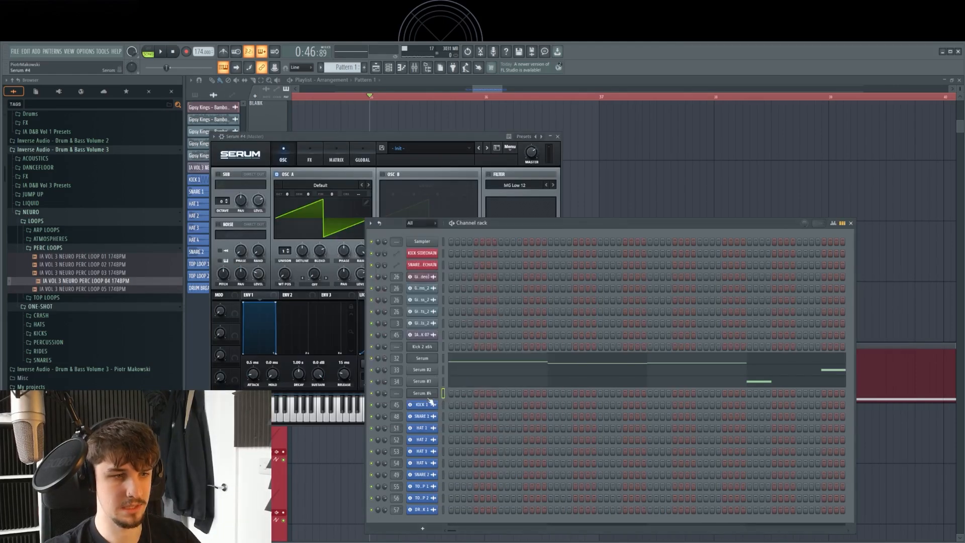
{"action": "right_click", "coordinate": [425, 398]}
{"action": "left_click", "coordinate": [454, 392]}
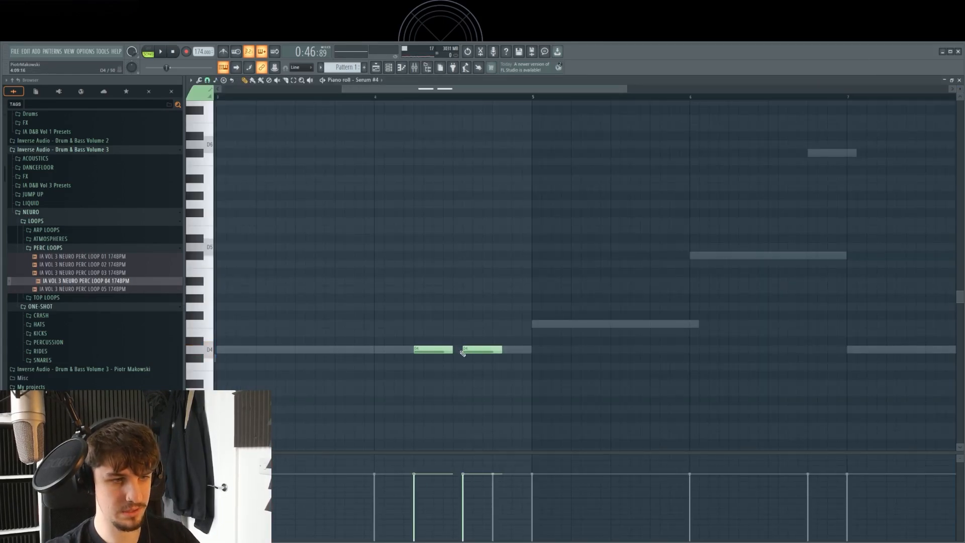
{"action": "key", "text": "space"}
{"action": "scroll", "coordinate": [430, 276], "scroll_direction": "down", "scroll_amount": 3}
On the fourth Serum, set oscillator A to octave -2 and shape envelope 1 into a 732 ms decay without sustain
{"action": "left_click", "coordinate": [390, 67]}
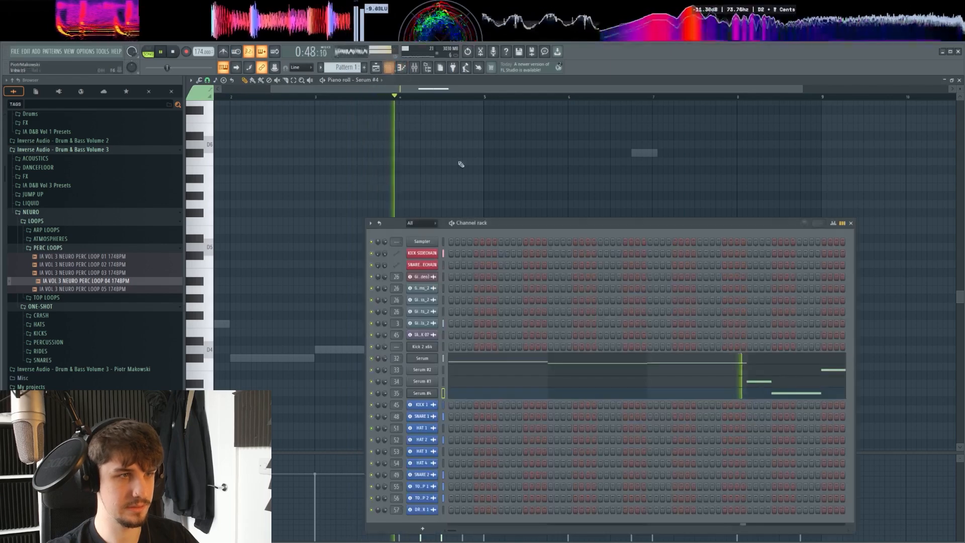
{"action": "left_click", "coordinate": [430, 395]}
{"action": "left_click_drag", "start_coordinate": [446, 137], "coordinate": [691, 170]}
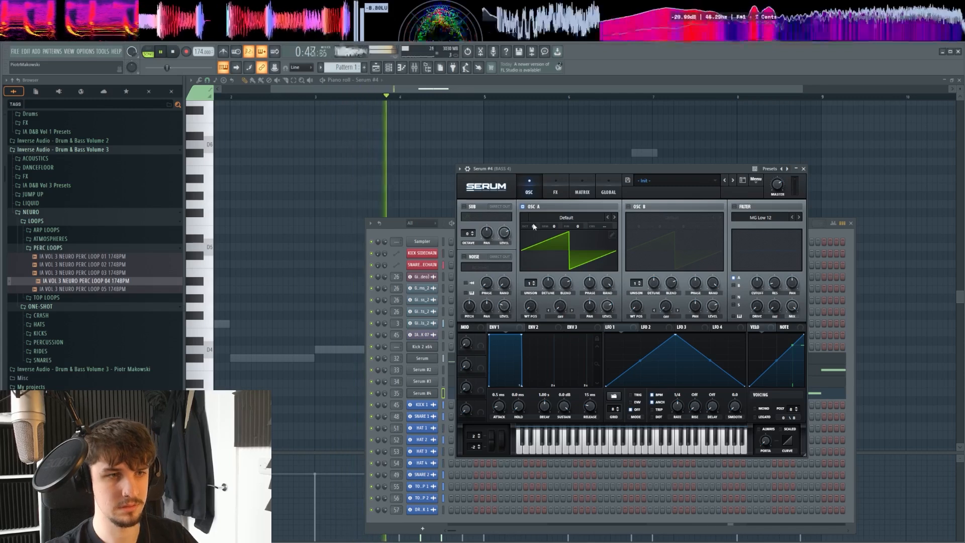
{"action": "left_click_drag", "start_coordinate": [533, 226], "coordinate": [533, 247]}
{"action": "left_click_drag", "start_coordinate": [521, 334], "coordinate": [493, 446]}
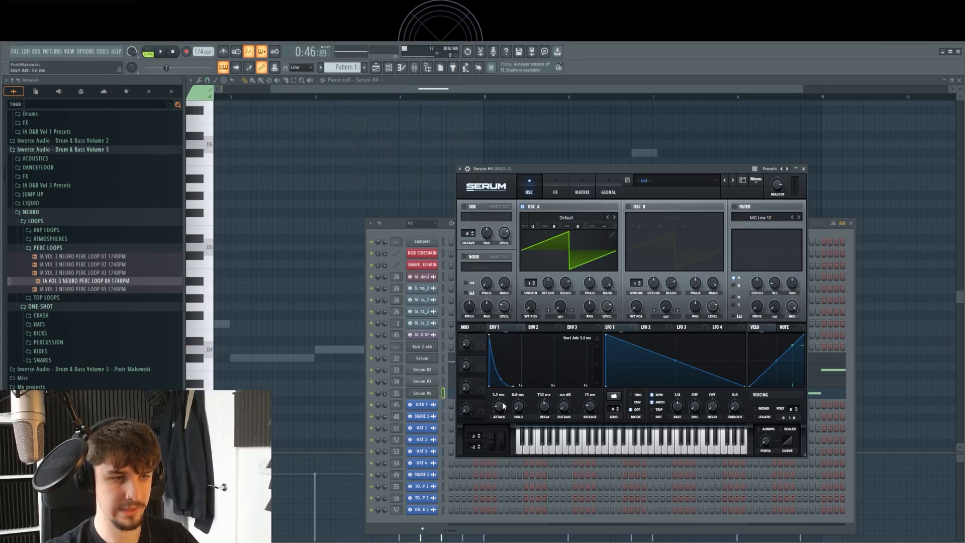
Load the Analog_BD_Sin wavetable into oscillator A and bend LFO 1 into a steep falling curve
{"action": "left_click", "coordinate": [614, 217]}
{"action": "left_click", "coordinate": [614, 217]}
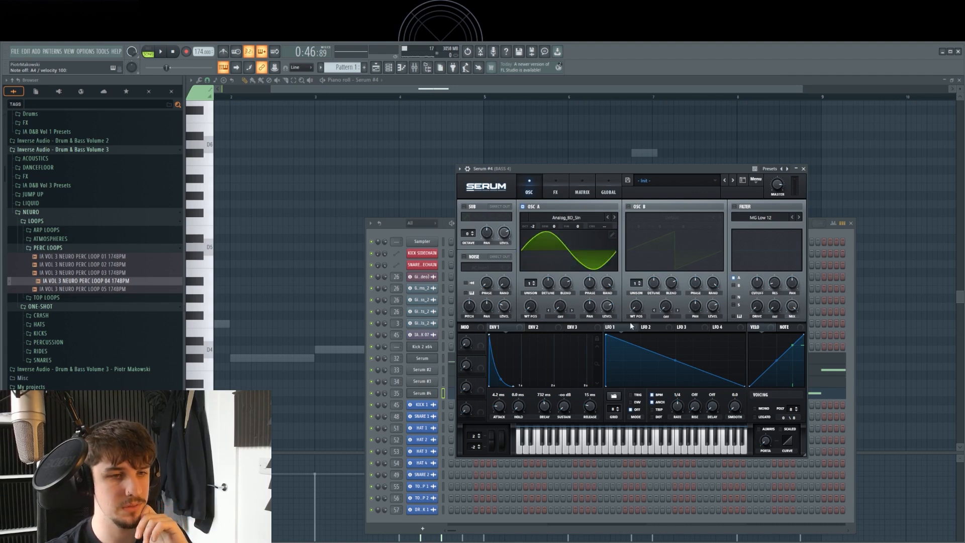
{"action": "left_click_drag", "start_coordinate": [673, 363], "coordinate": [636, 331]}
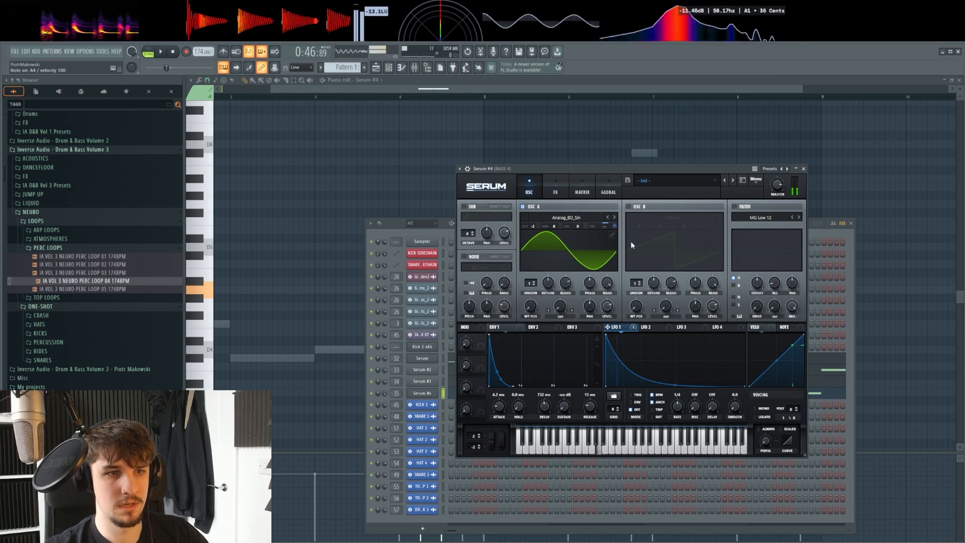
{"action": "scroll", "coordinate": [678, 406], "scroll_direction": "down", "scroll_amount": 1}
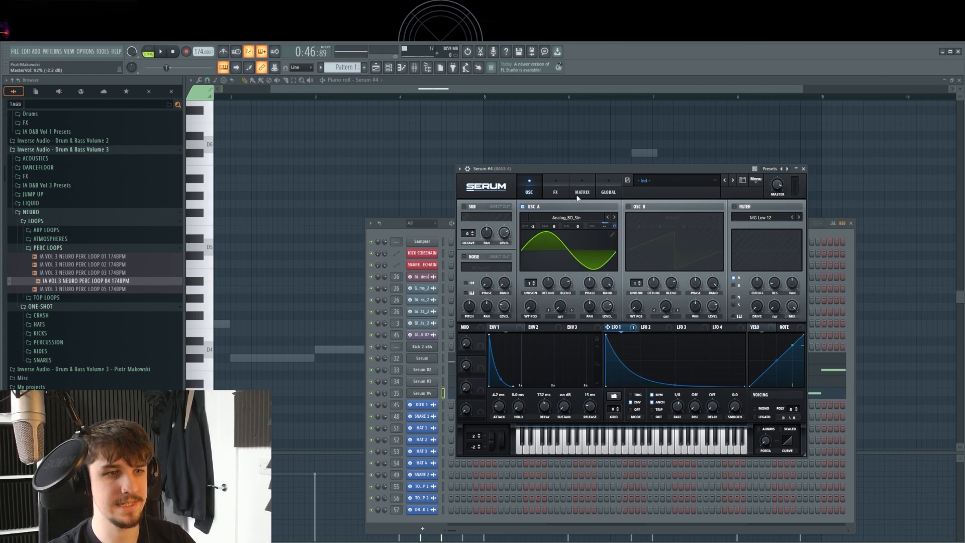
Enable the MG Low 12 filter and load Atmos 07 into the fourth Serum's noise oscillator
{"action": "left_click_drag", "start_coordinate": [530, 306], "coordinate": [542, 282]}
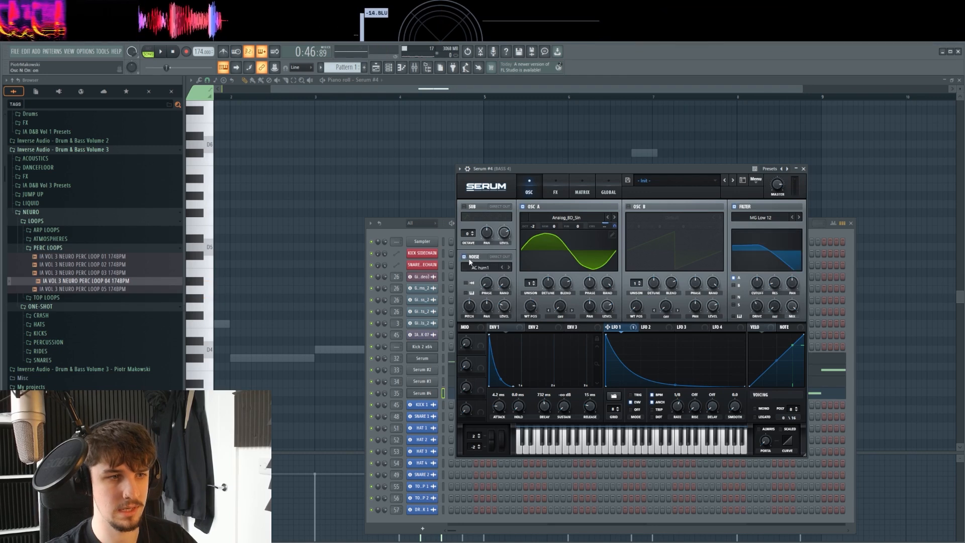
{"action": "left_click", "coordinate": [481, 267]}
{"action": "mouse_move", "coordinate": [495, 366]}
{"action": "left_click", "coordinate": [598, 415]}
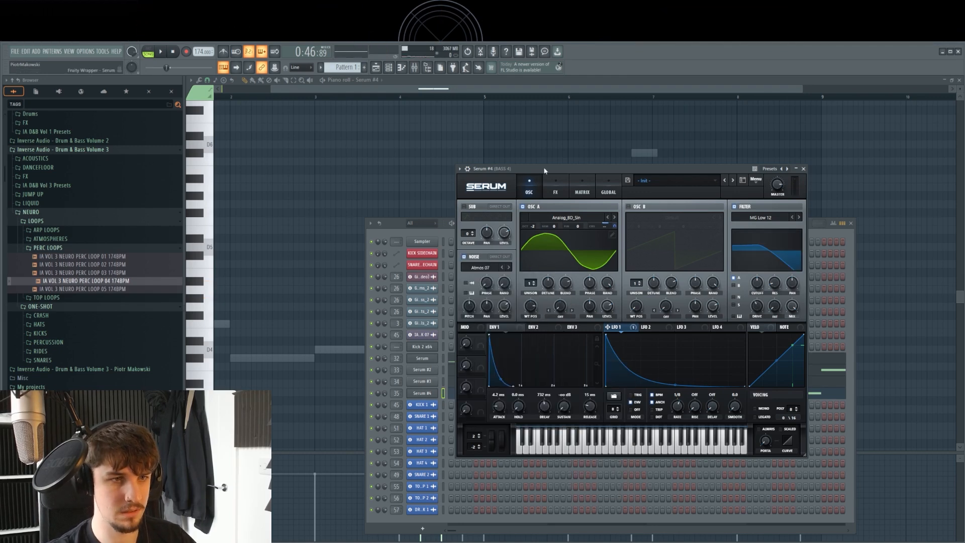
Add Tube distortion to the fourth Serum's effects and return to its oscillators
{"action": "left_click", "coordinate": [555, 187]}
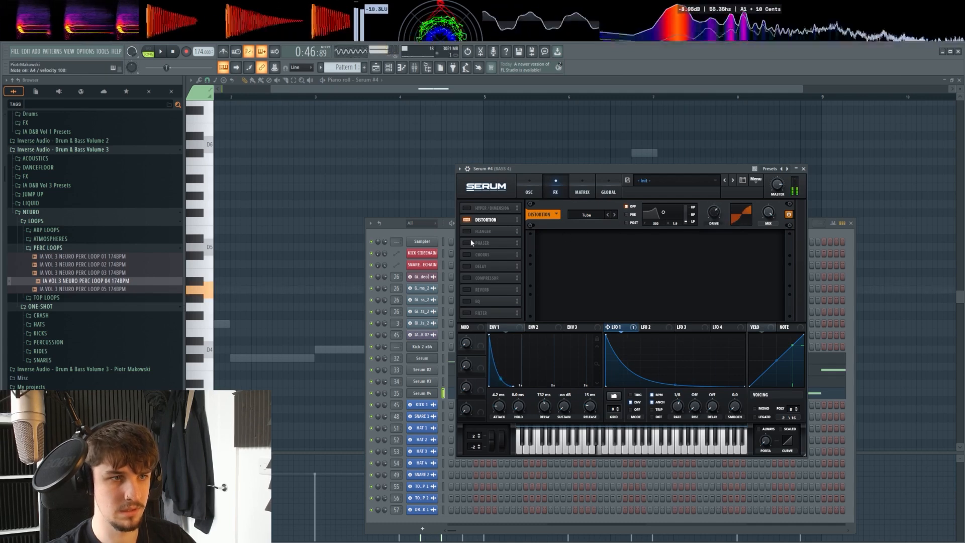
{"action": "left_click", "coordinate": [529, 188]}
Rework the fourth Serum's bar 4 part into three consecutive three-step D4 notes and play it back
{"action": "key", "text": "space"}
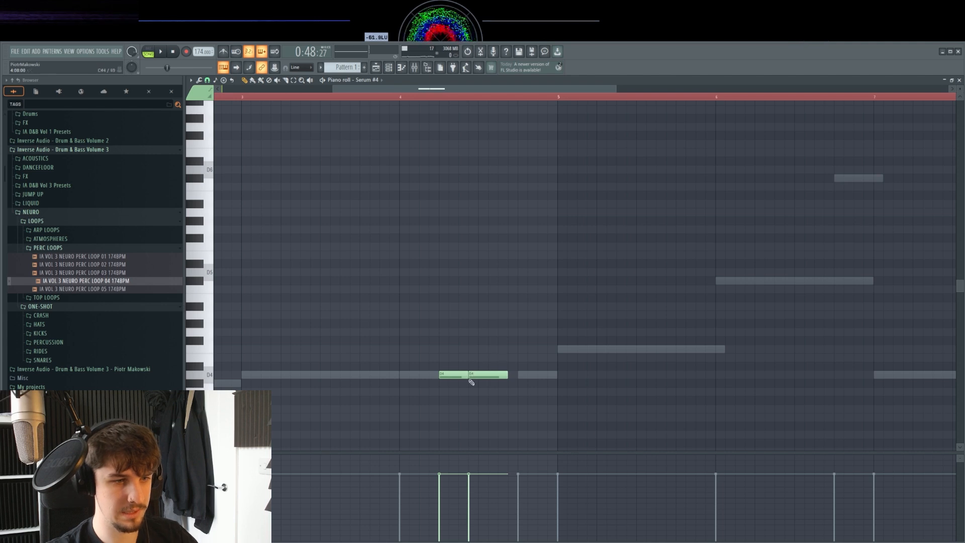
{"action": "scroll", "coordinate": [471, 382], "scroll_direction": "up", "scroll_amount": 2}
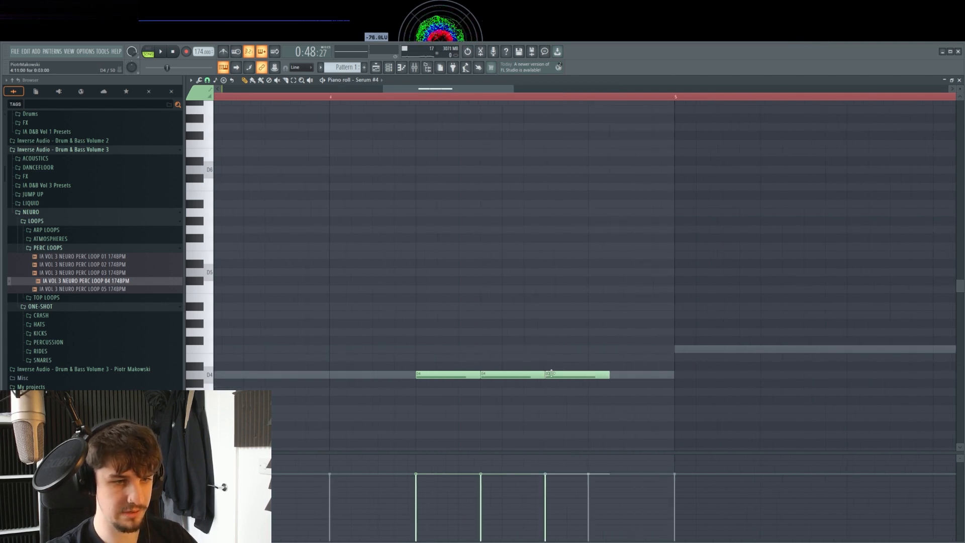
{"action": "key", "text": "space"}
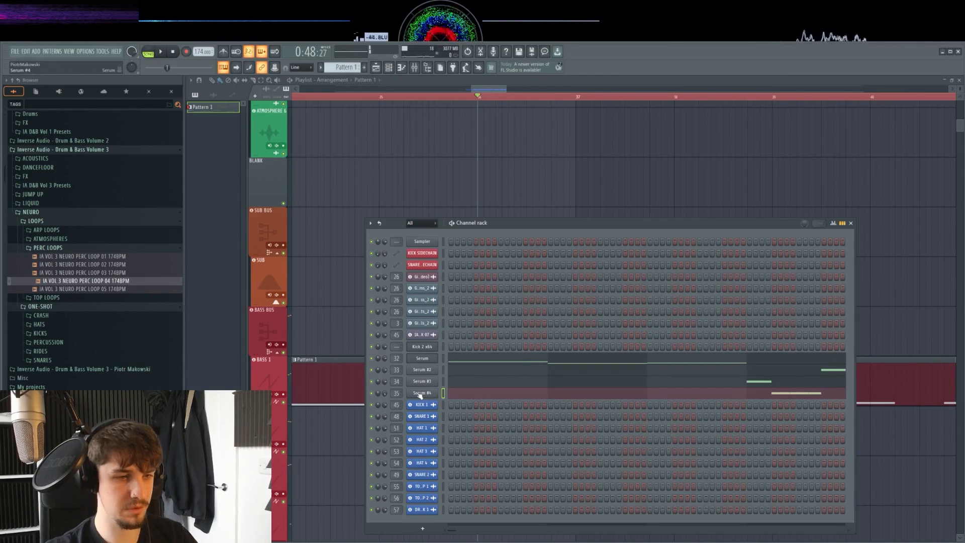
Insert FabFilter Saturn 2 on the Bass 4 mixer track and raise its upper Warm Tape band to about +10 dB
{"action": "left_click", "coordinate": [420, 393]}
{"action": "key", "text": "Escape"}
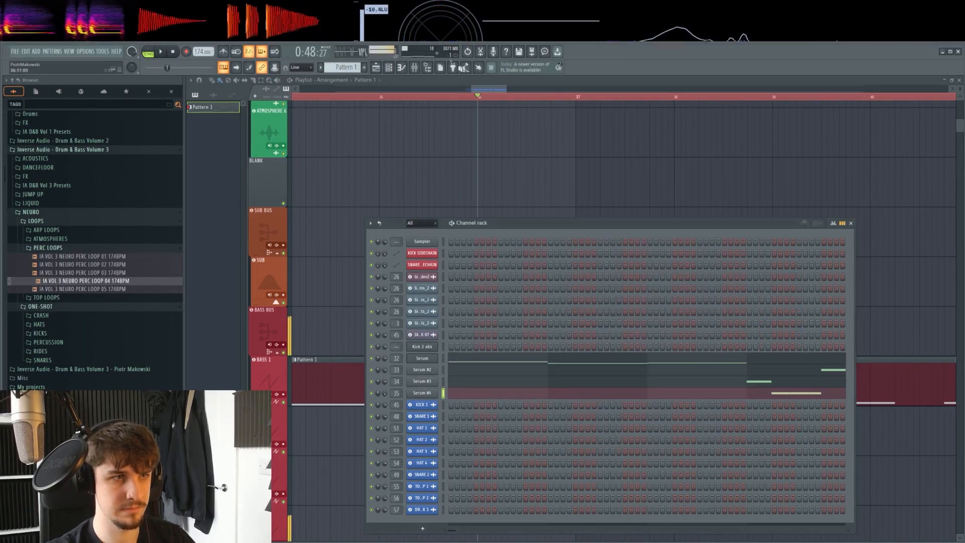
{"action": "left_click", "coordinate": [414, 67]}
{"action": "scroll", "coordinate": [608, 177], "scroll_direction": "down", "scroll_amount": 5}
{"action": "key", "text": "space"}
{"action": "scroll", "coordinate": [633, 211], "scroll_direction": "down", "scroll_amount": 2}
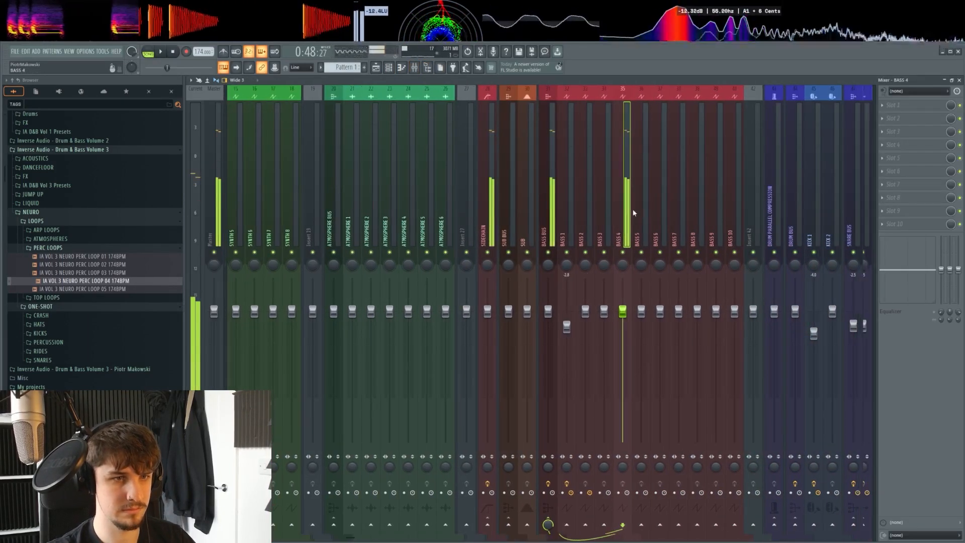
{"action": "left_click", "coordinate": [881, 106]}
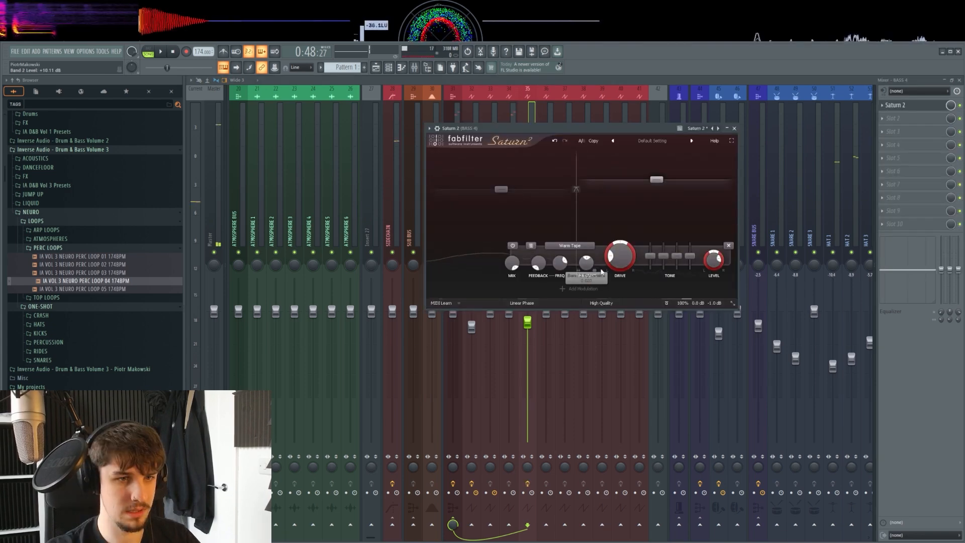
{"action": "left_click_drag", "start_coordinate": [656, 189], "coordinate": [656, 180]}
{"action": "key", "text": "space"}
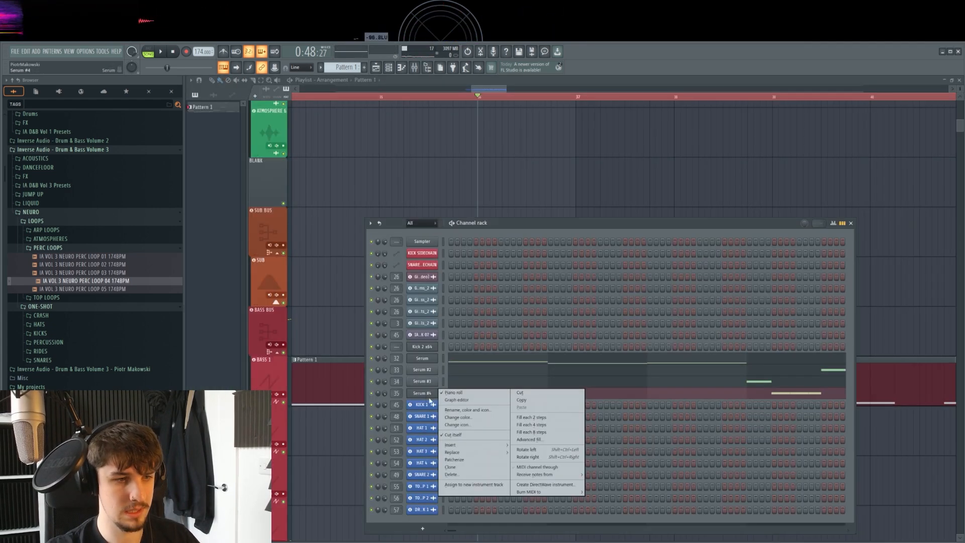
Clone the fourth Serum channel, give the clone the same three bar 4 notes and play them back
{"action": "left_click", "coordinate": [460, 467]}
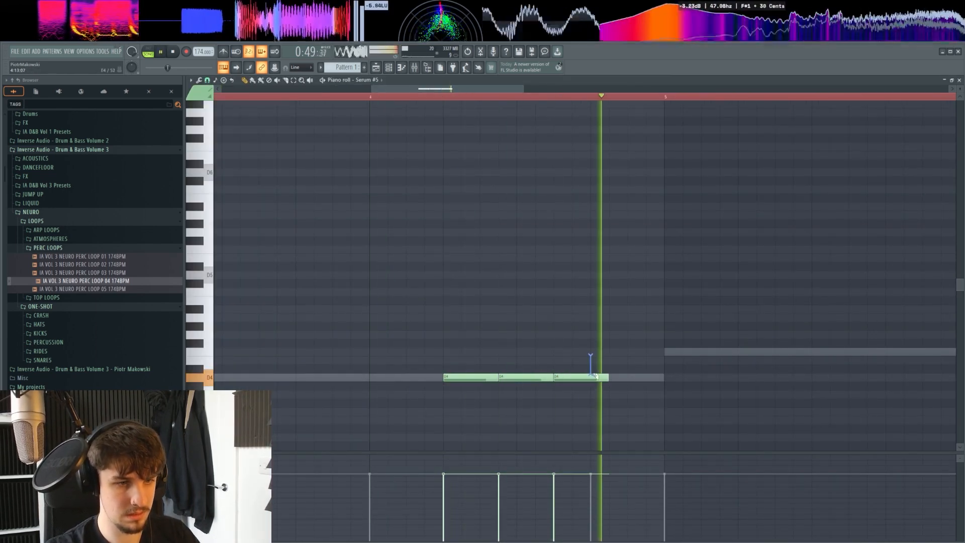
{"action": "key", "text": "space"}
{"action": "key", "text": "F6"}
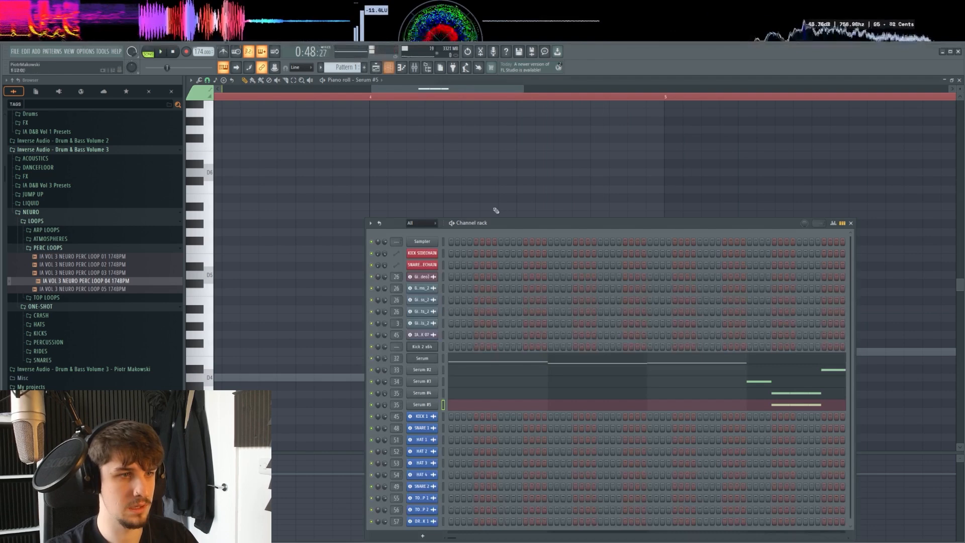
Step to the previous noise sample in the fifth Serum and play the pattern back with the mixer in view
{"action": "scroll", "coordinate": [397, 404], "scroll_direction": "up", "scroll_amount": 1}
{"action": "left_click", "coordinate": [421, 405]}
{"action": "key", "text": "n"}
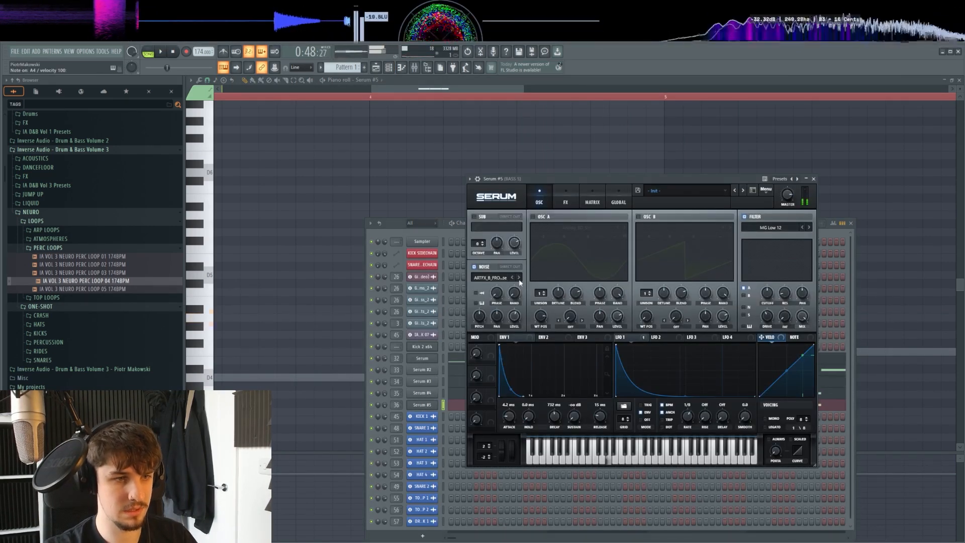
{"action": "left_click", "coordinate": [513, 277]}
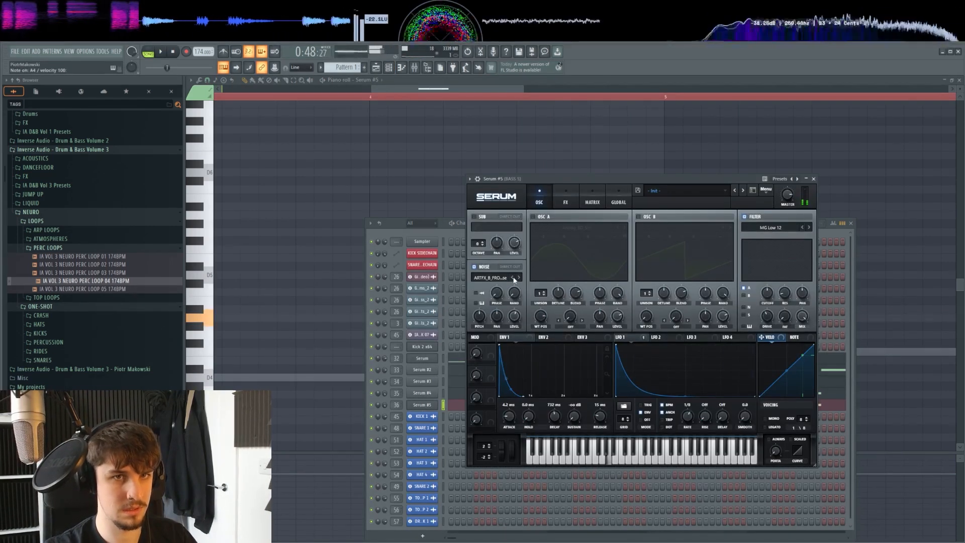
{"action": "key", "text": "space"}
{"action": "key", "text": "F9"}
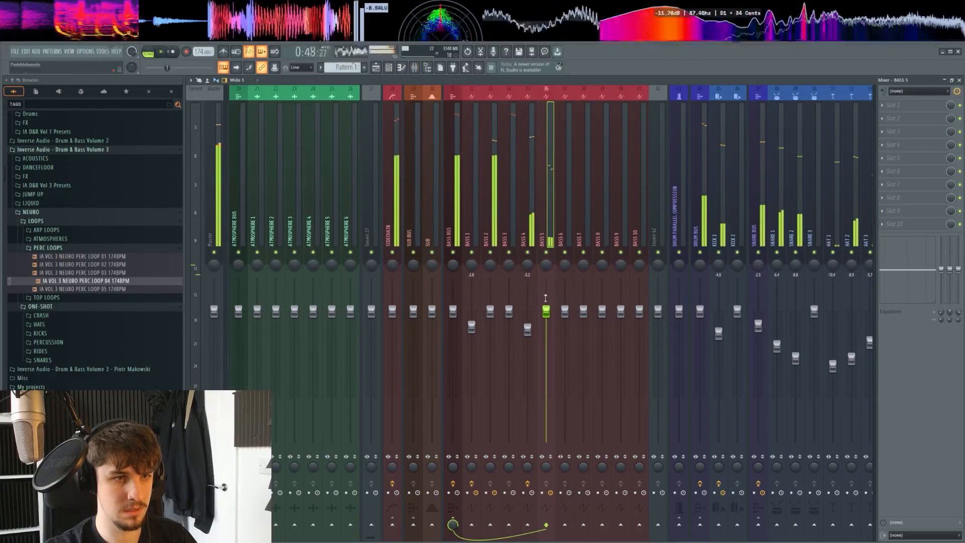
{"action": "key", "text": "space"}
Move an empty mixer track ahead of Bass 4 and set it up as a NEURO HIT bus for Bass 4 and Bass 5
{"action": "left_click", "coordinate": [662, 224]}
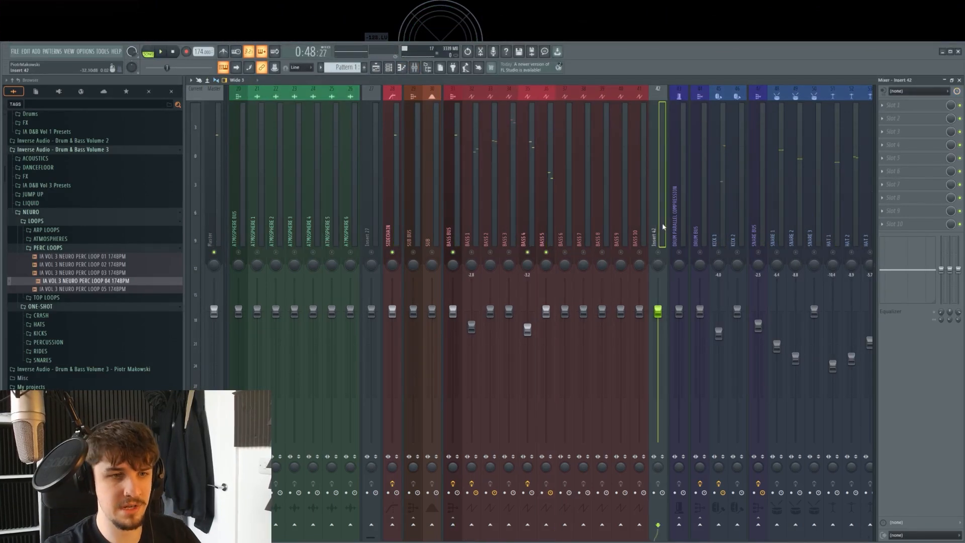
{"action": "key", "text": "alt+Left"}
{"action": "key", "text": "alt+Left"}
{"action": "key", "text": "alt+Left"}
{"action": "key", "text": "alt+Left"}
{"action": "key", "text": "alt+Left"}
{"action": "key", "text": "alt+Left"}
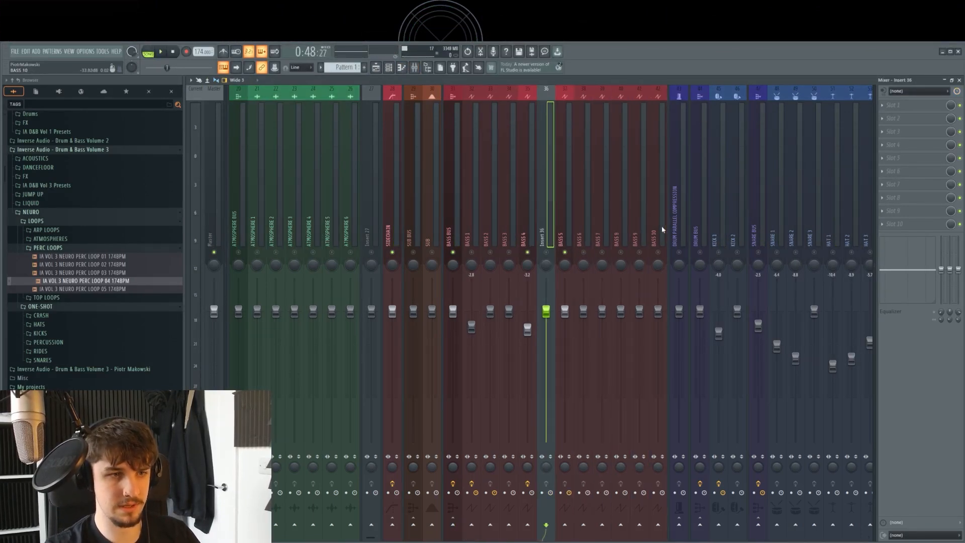
{"action": "key", "text": "alt+Left"}
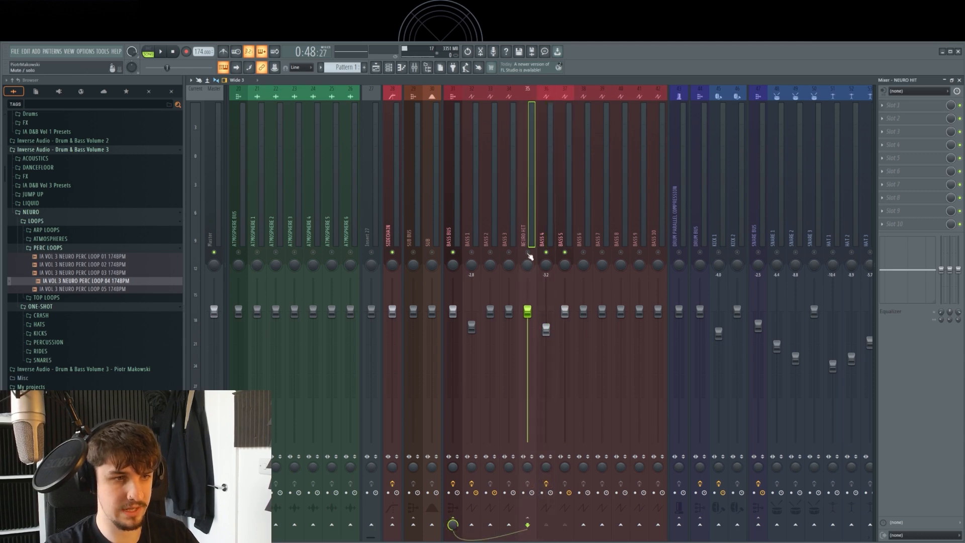
Insert OTT in the first effect slot of the NEURO HIT track
{"action": "key", "text": "space"}
{"action": "left_click", "coordinate": [882, 105]}
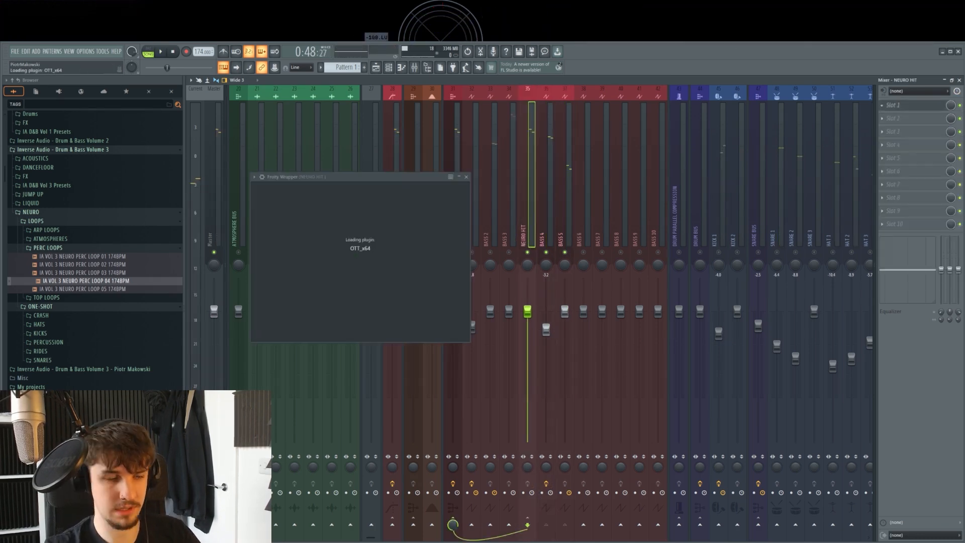
{"action": "left_click_drag", "start_coordinate": [290, 175], "coordinate": [469, 181]}
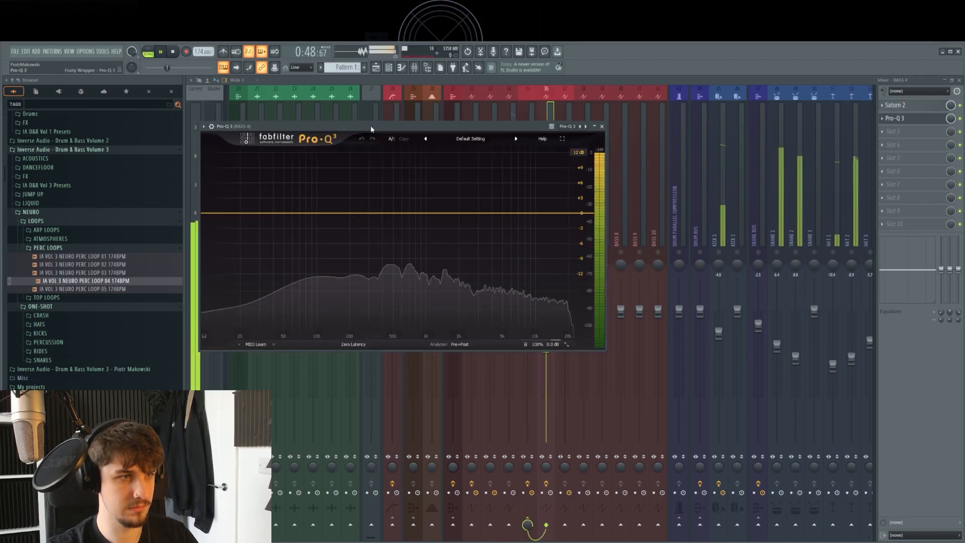
Cut three mid-range areas of Bass 4 with Pro-Q 3 and insert Decapitator on Bass 5
{"action": "left_click_drag", "start_coordinate": [470, 239], "coordinate": [473, 283]}
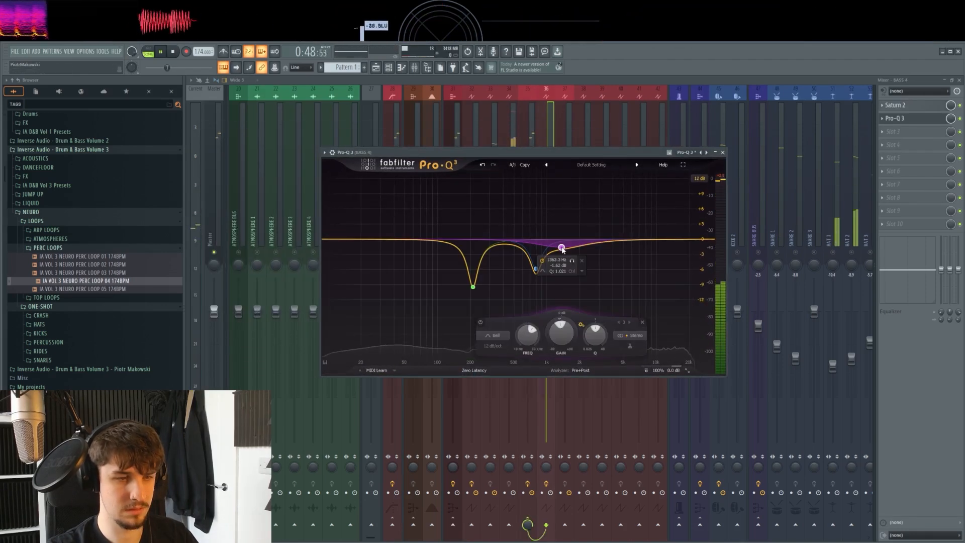
{"action": "left_click_drag", "start_coordinate": [562, 248], "coordinate": [562, 247]}
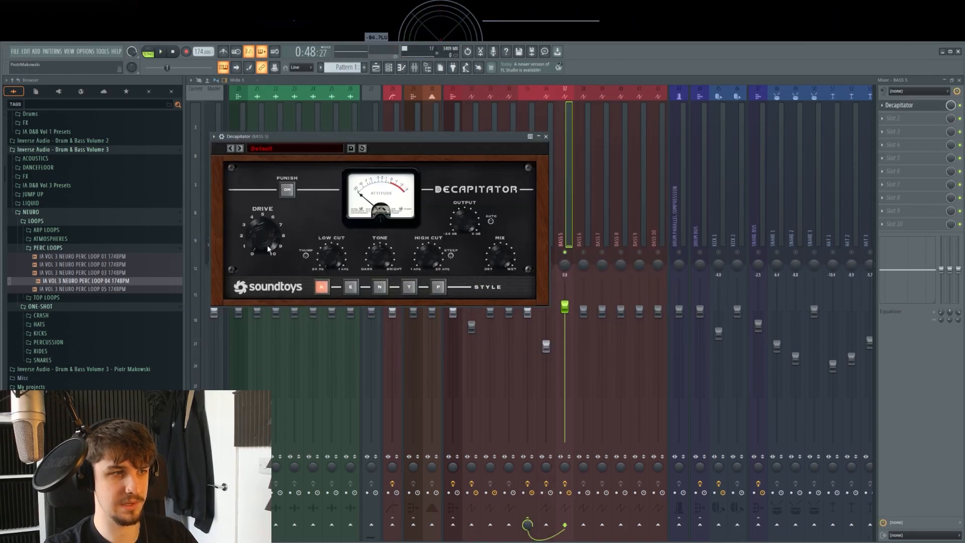
{"action": "key", "text": "space"}
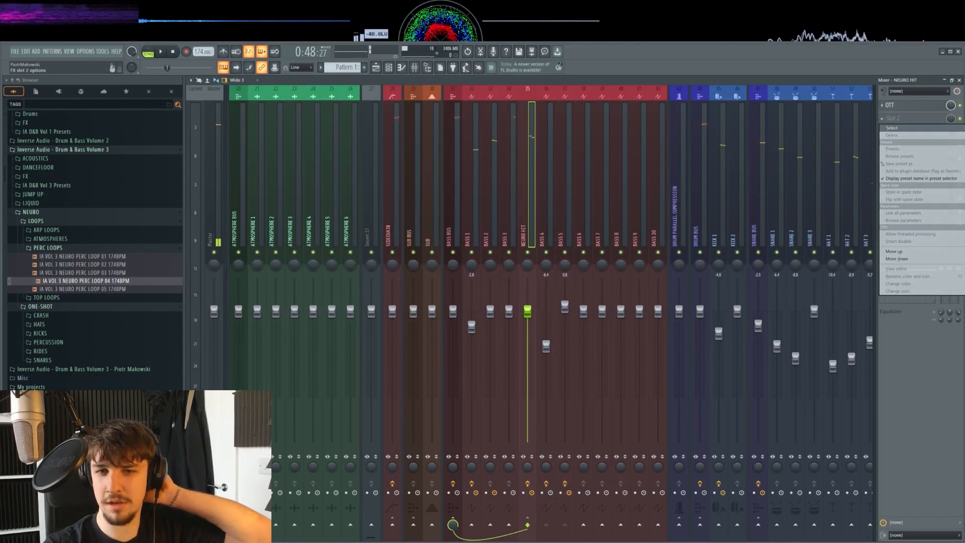
Insert Decapitator after OTT on the NEURO HIT track and play the pattern back against the other bass tracks
{"action": "key", "text": "space"}
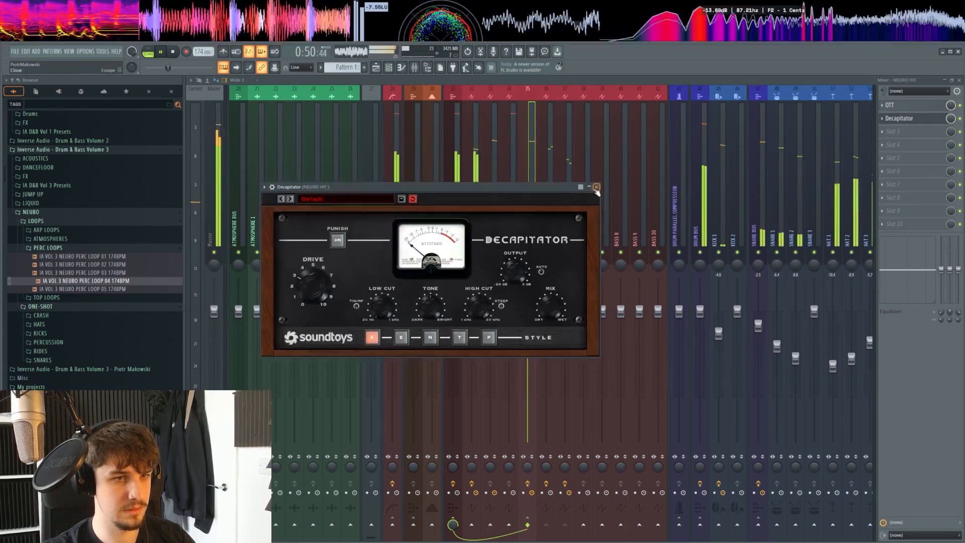
{"action": "left_click", "coordinate": [596, 187]}
{"action": "left_click", "coordinate": [513, 205]}
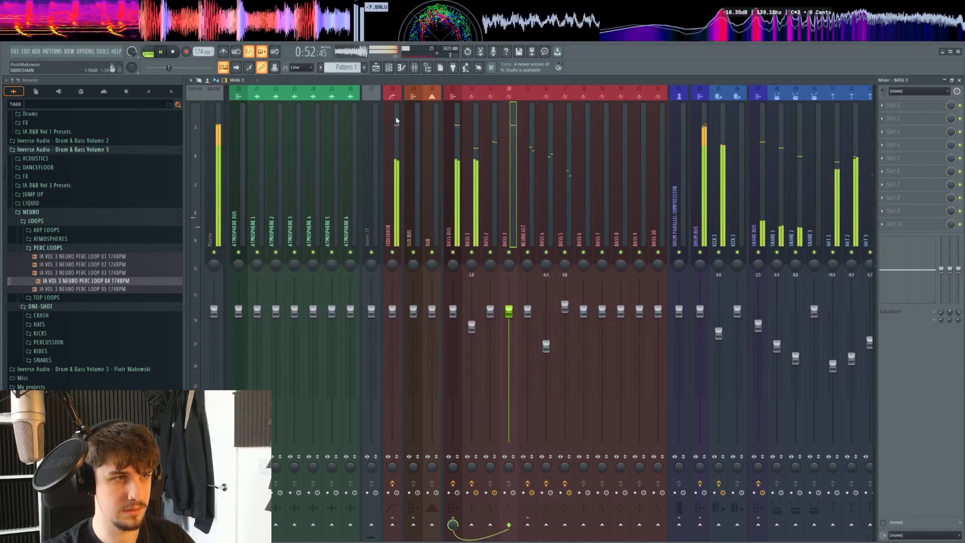
{"action": "left_click", "coordinate": [475, 214]}
{"action": "key", "text": "space"}
Rename the five Serum channels by role, including MAIN REESE, TWISTING BASS, HIT BASS LOW and HIT BASS HIGH, and color them red
{"action": "key", "text": "F5"}
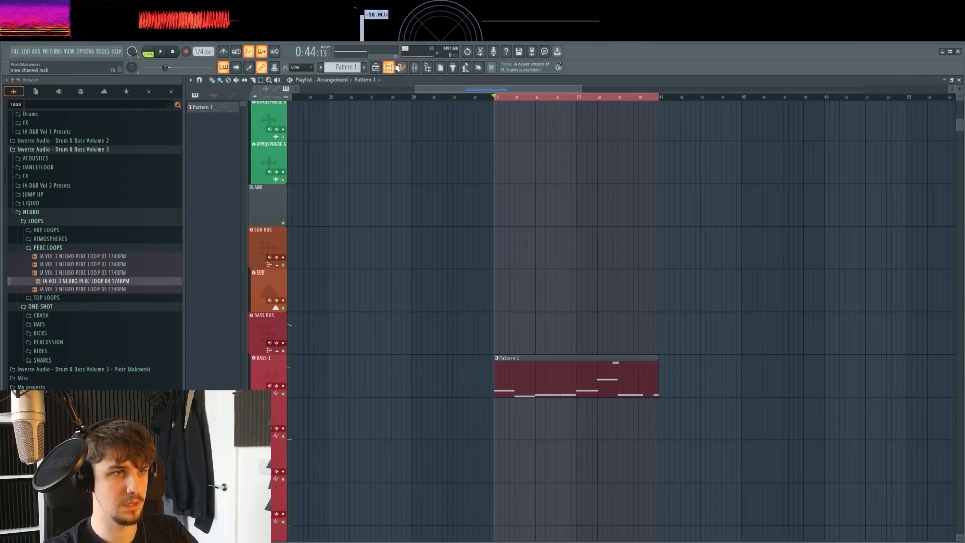
{"action": "key", "text": "F6"}
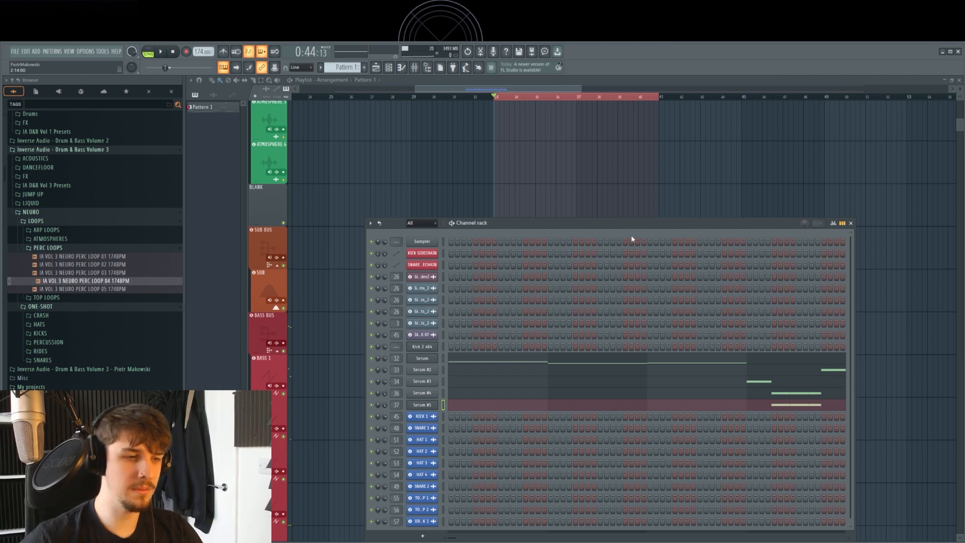
{"action": "right_click", "coordinate": [428, 370]}
{"action": "left_click", "coordinate": [429, 365]}
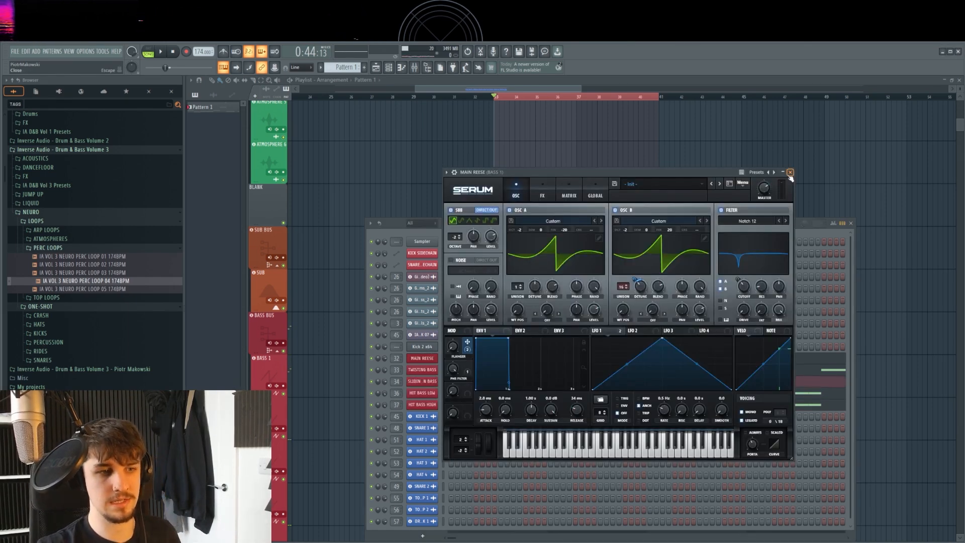
{"action": "left_click", "coordinate": [790, 172]}
Clone the MAIN REESE channel and give the clone's oscillator A the Digital Hype wavetable with Bend + warp
{"action": "right_click", "coordinate": [430, 360]}
{"action": "left_click", "coordinate": [450, 432]}
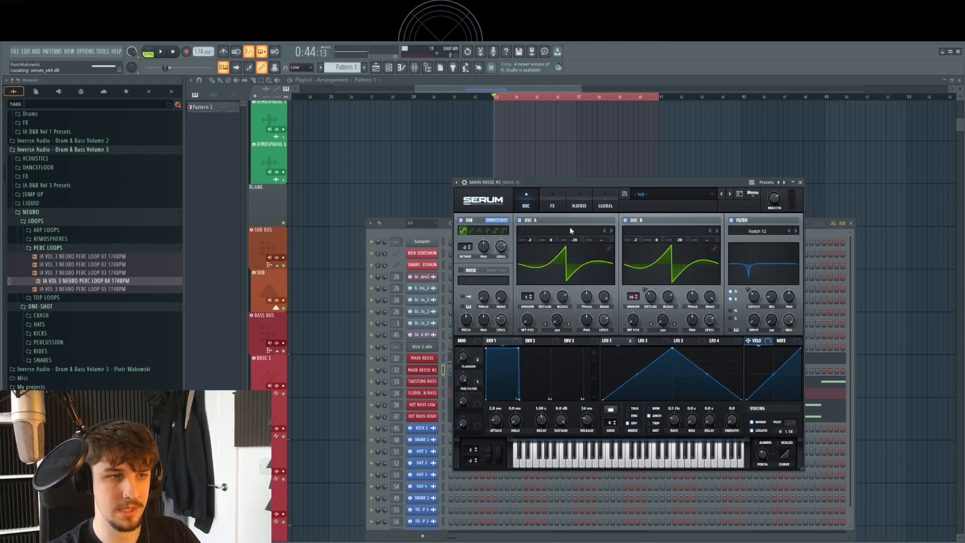
{"action": "left_click", "coordinate": [570, 229]}
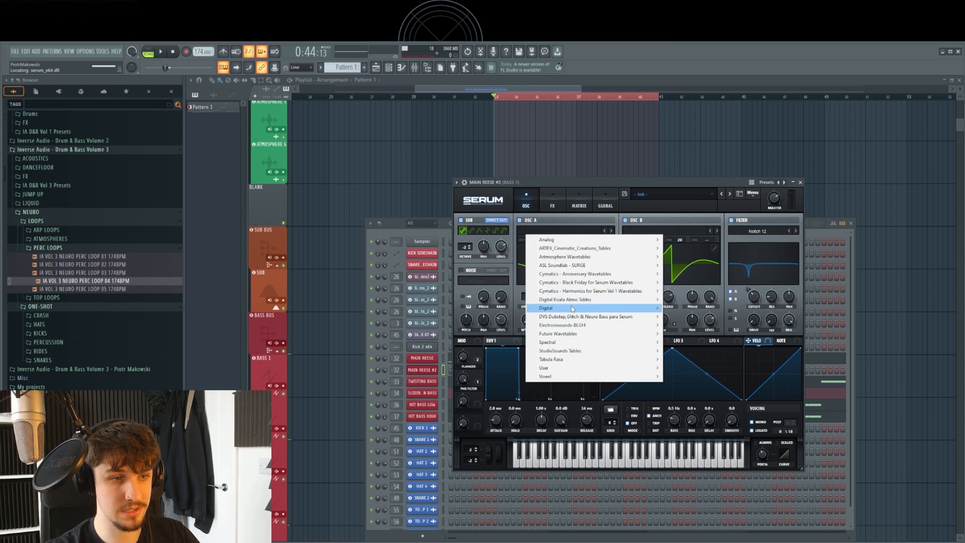
{"action": "mouse_move", "coordinate": [572, 307]}
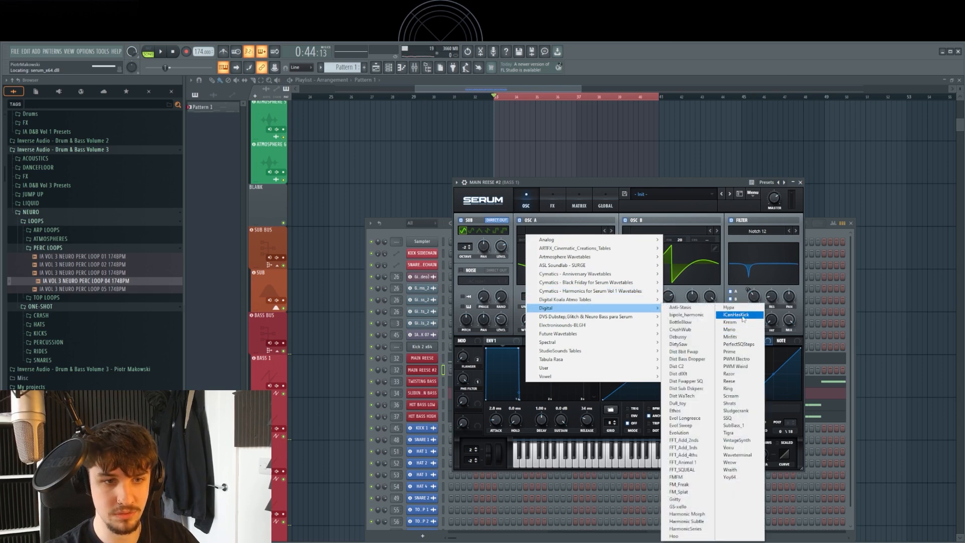
{"action": "left_click", "coordinate": [729, 307]}
{"action": "left_click", "coordinate": [557, 330]}
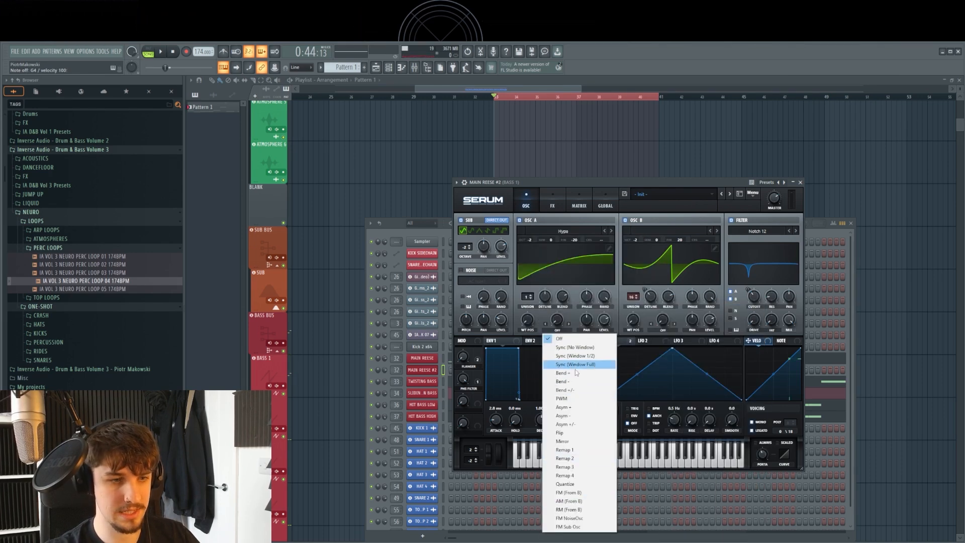
{"action": "left_click", "coordinate": [576, 373]}
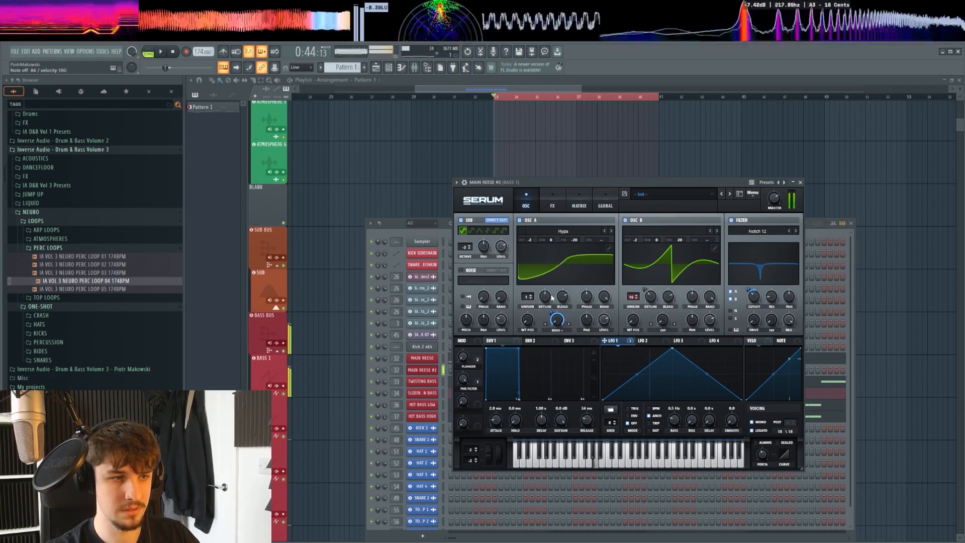
Set the clone's oscillator B to the ICanHasKick wavetable with FM (From A) warp and open its effects
{"action": "left_click", "coordinate": [663, 231]}
{"action": "mouse_move", "coordinate": [661, 316]}
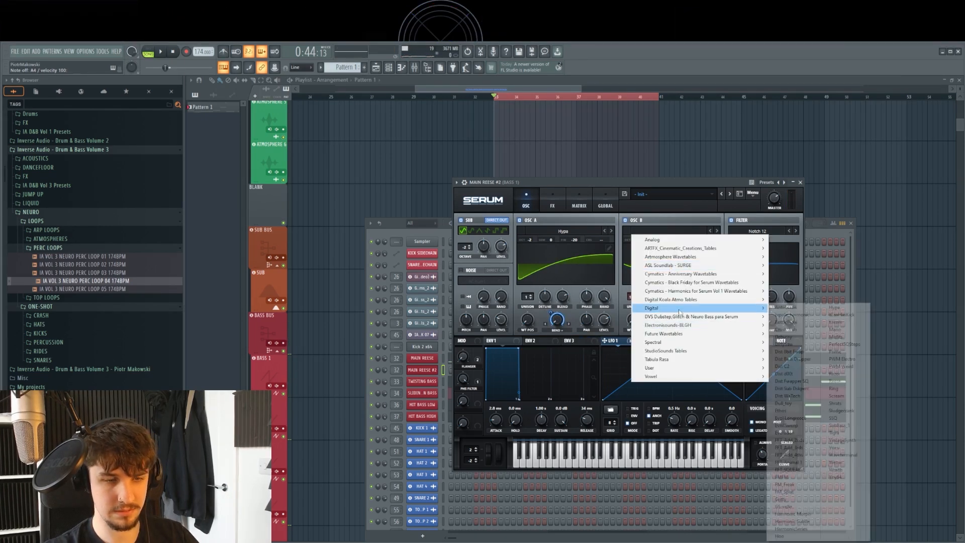
{"action": "left_click", "coordinate": [839, 312]}
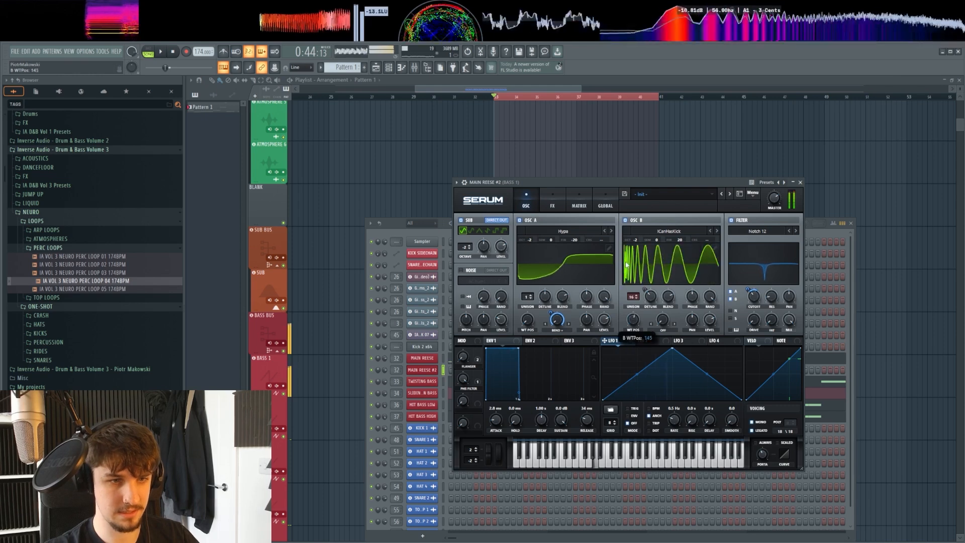
{"action": "left_click", "coordinate": [663, 326]}
{"action": "left_click", "coordinate": [674, 492]}
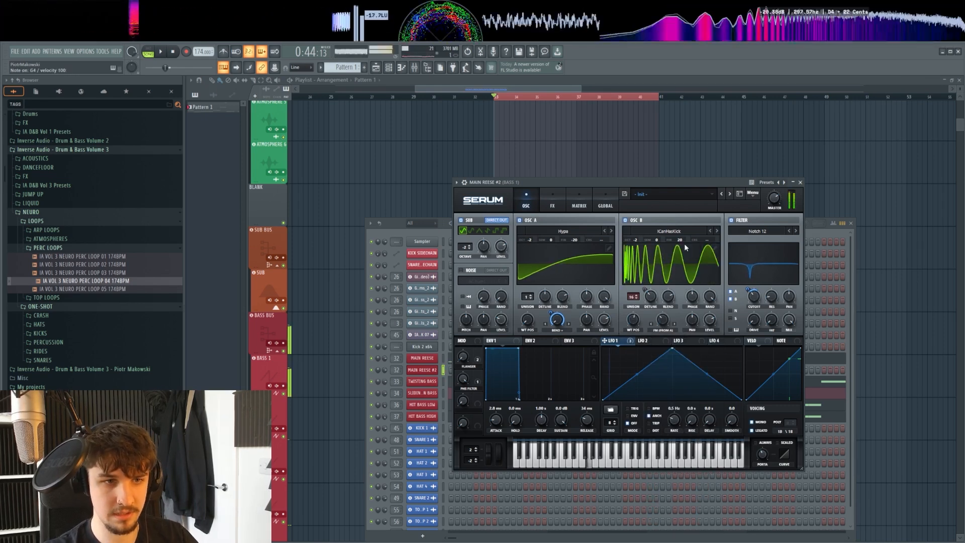
{"action": "left_click", "coordinate": [552, 203]}
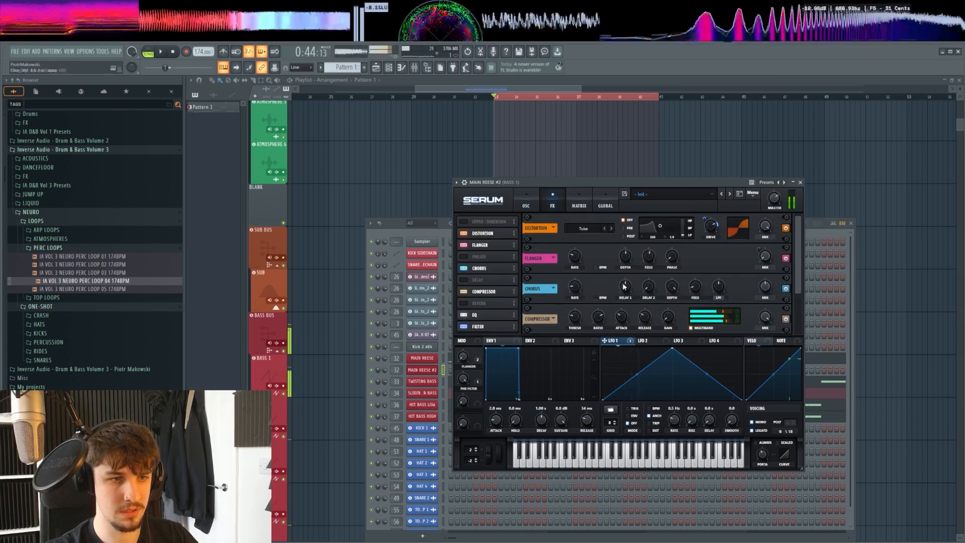
Clone MAIN REESE #2, load SawRounded in both oscillators of the new clone and raise oscillator A's wavetable position
{"action": "left_click", "coordinate": [422, 370]}
{"action": "right_click", "coordinate": [433, 369]}
{"action": "left_click", "coordinate": [468, 443]}
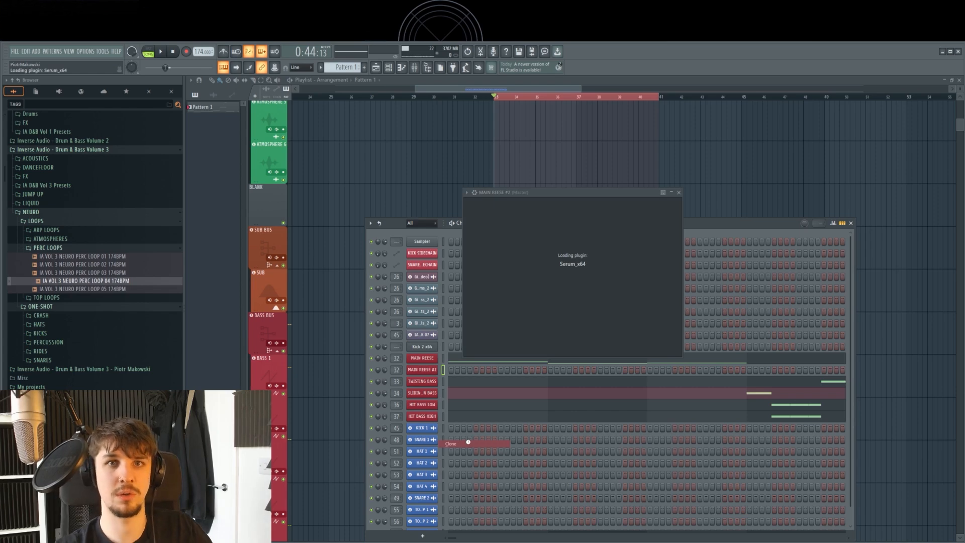
{"action": "left_click", "coordinate": [635, 475]}
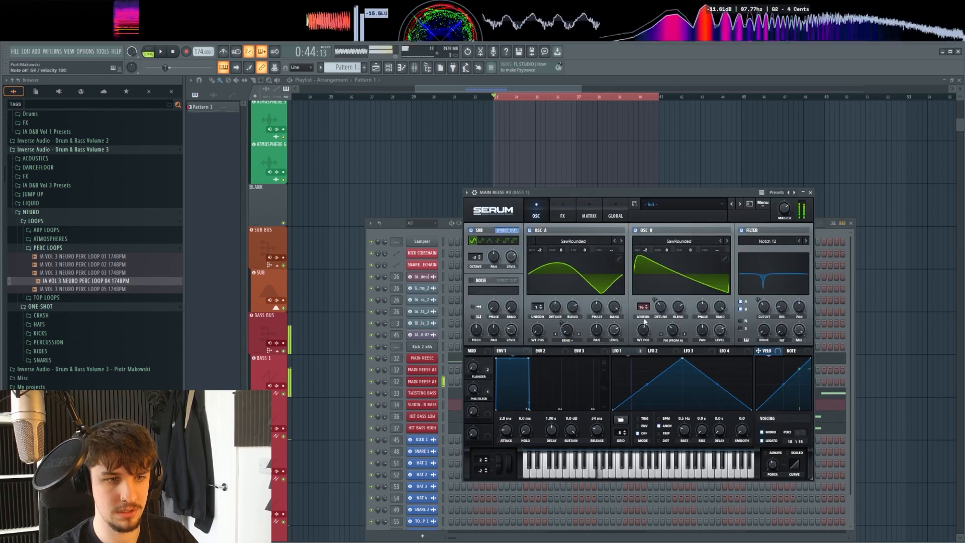
{"action": "left_click_drag", "start_coordinate": [537, 329], "coordinate": [542, 249]}
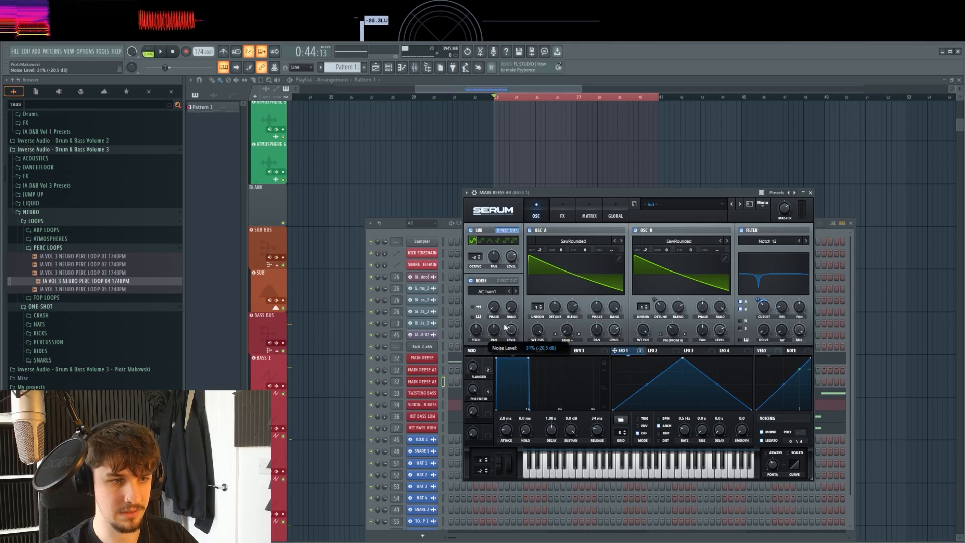
Replace the AC hum1 noise sample in MAIN REESE #3 with another noise sample
{"action": "left_click", "coordinate": [490, 291]}
{"action": "mouse_move", "coordinate": [503, 311]}
{"action": "left_click", "coordinate": [603, 343]}
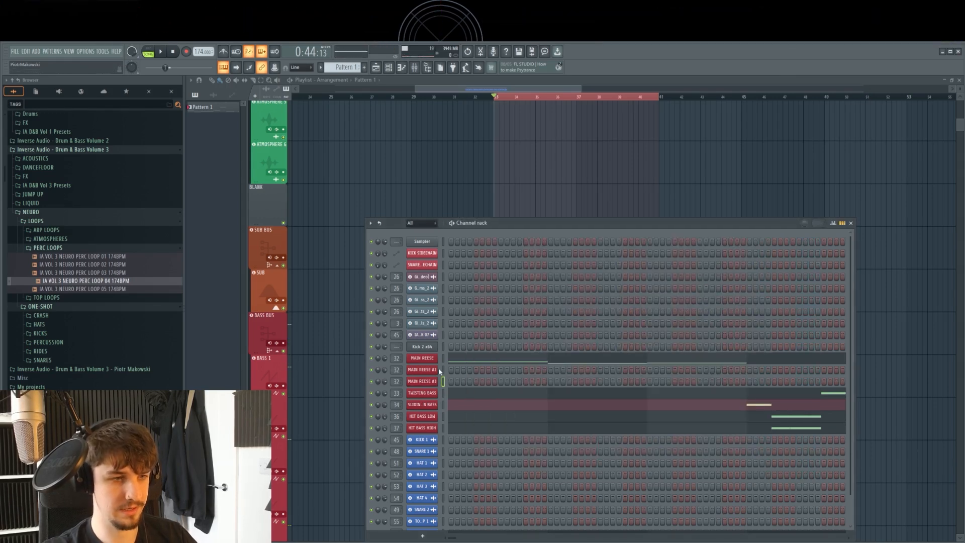
Rename the clones MAIN REESE HARMONIC and MAIN REESE MONO, and move a MAIN REESE BUS track ahead of MAIN REESE in the mixer
{"action": "right_click", "coordinate": [437, 369]}
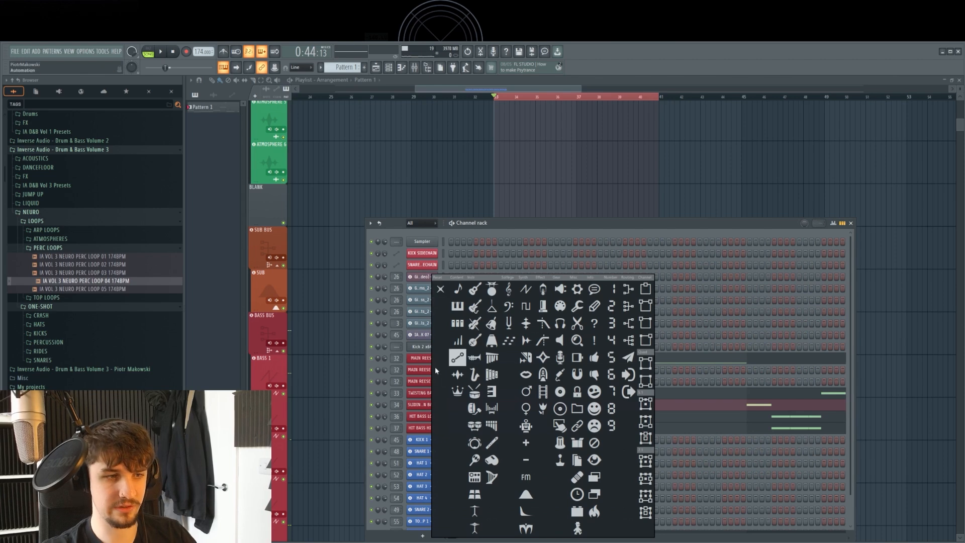
{"action": "left_click", "coordinate": [427, 372]}
{"action": "key", "text": "alt+Left"}
{"action": "key", "text": "alt+Left"}
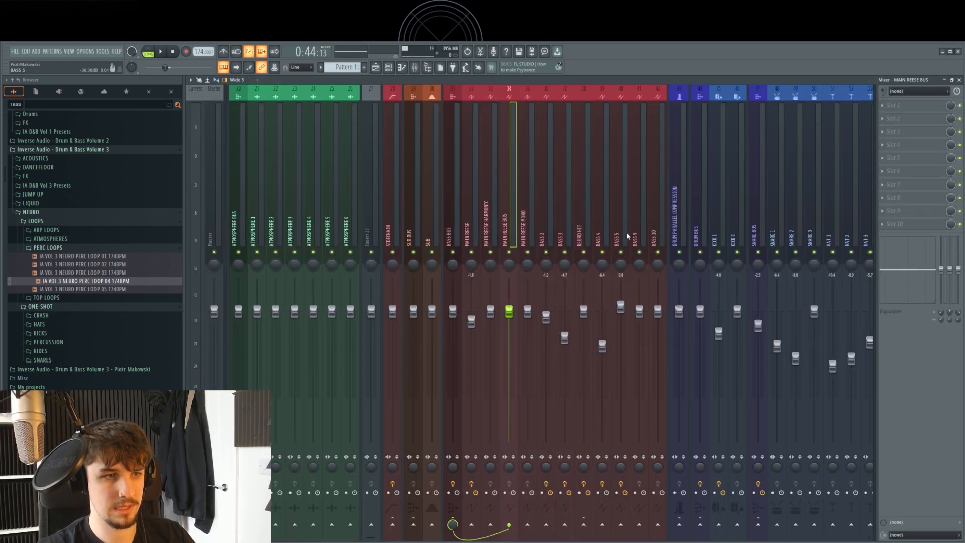
Select the MAIN REESE, HARMONIC and MONO mixer tracks, route them into MAIN REESE BUS and play the pattern back
{"action": "left_click_drag", "start_coordinate": [520, 217], "coordinate": [496, 225]}
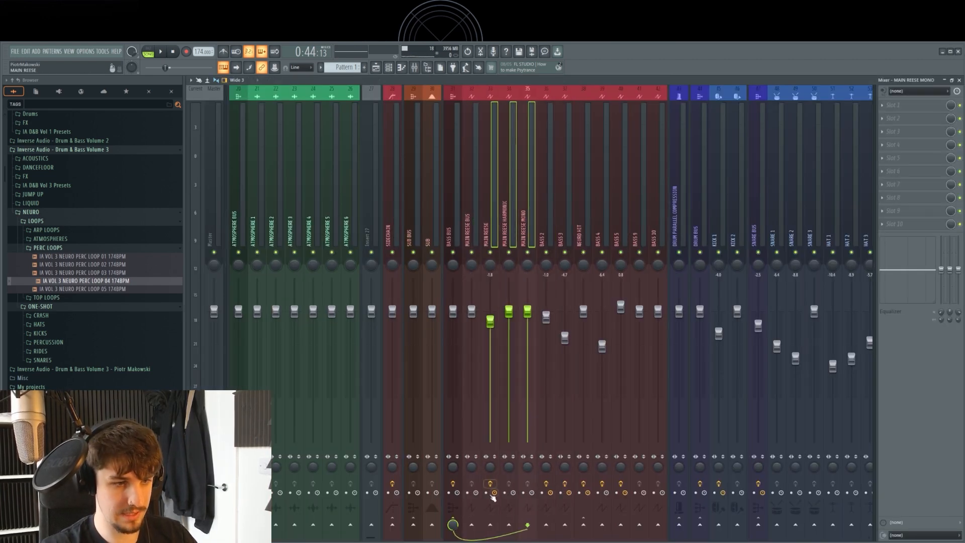
{"action": "left_click", "coordinate": [472, 239]}
{"action": "key", "text": "space"}
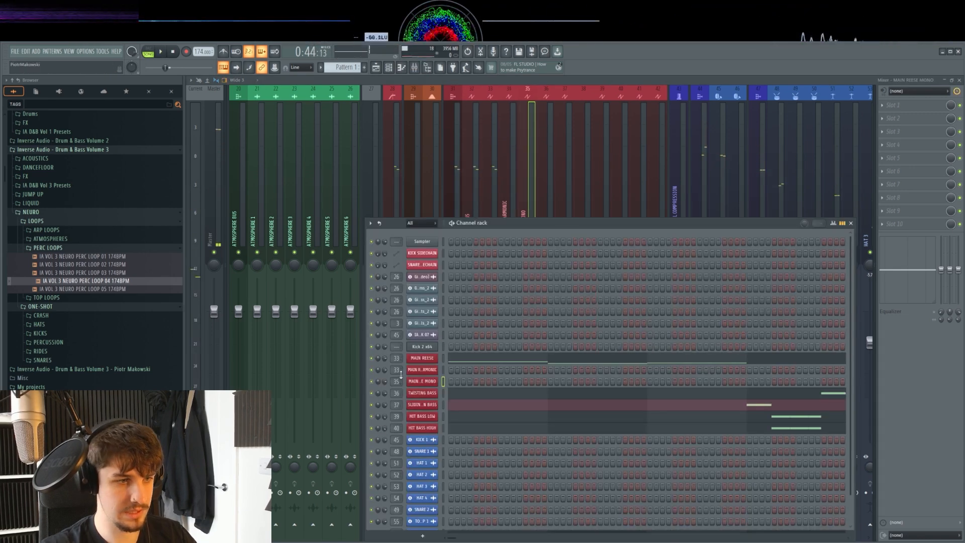
Fine-tune oscillator A of MAIN REESE HARMONIC during playback and give both clones the MAIN REESE notes
{"action": "key", "text": "F6"}
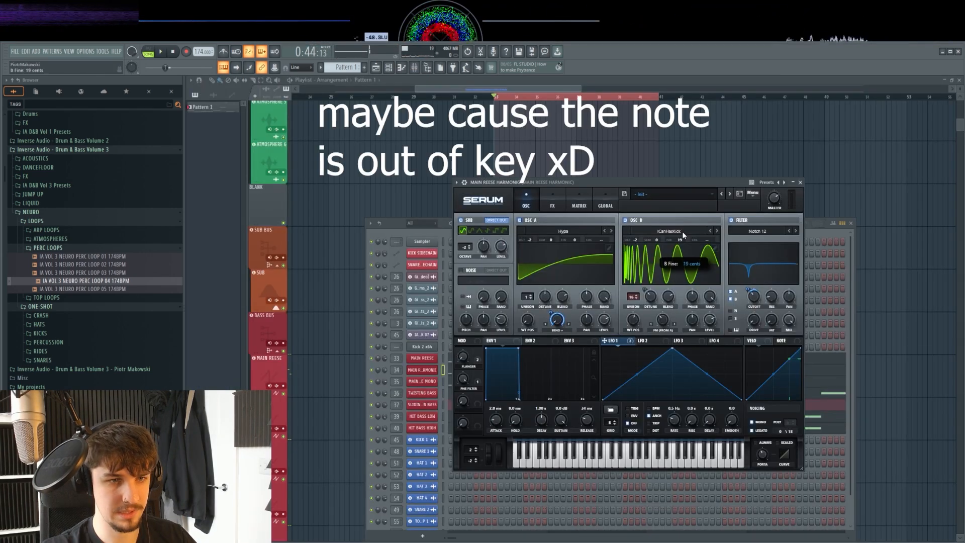
{"action": "key", "text": "space"}
{"action": "left_click_drag", "start_coordinate": [575, 240], "coordinate": [572, 259]}
{"action": "left_click", "coordinate": [431, 383]}
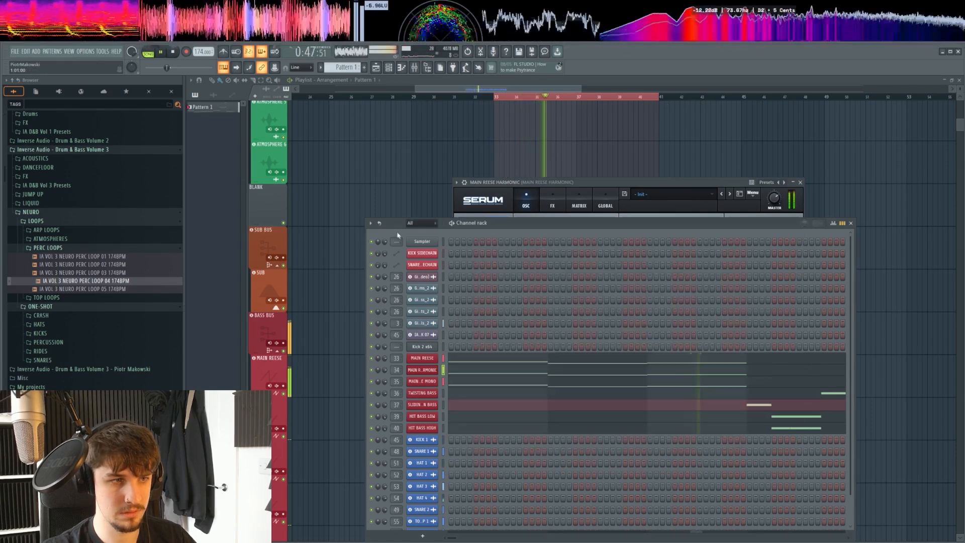
Raise the first and fifth notes of MAIN REESE, MAIN REESE HARMONIC and MAIN REESE MONO to F#4 and play the pattern back
{"action": "left_click", "coordinate": [425, 384]}
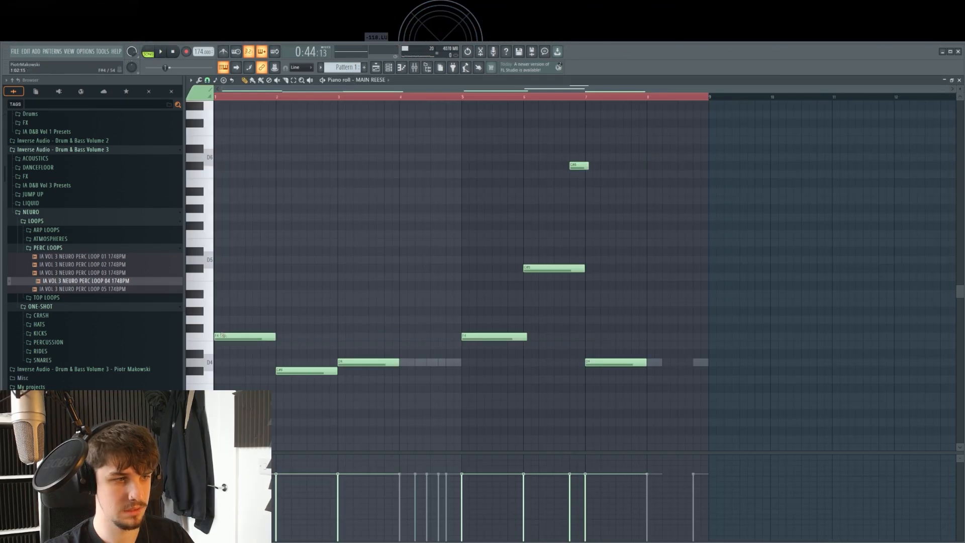
{"action": "left_click_drag", "start_coordinate": [523, 313], "coordinate": [209, 353]}
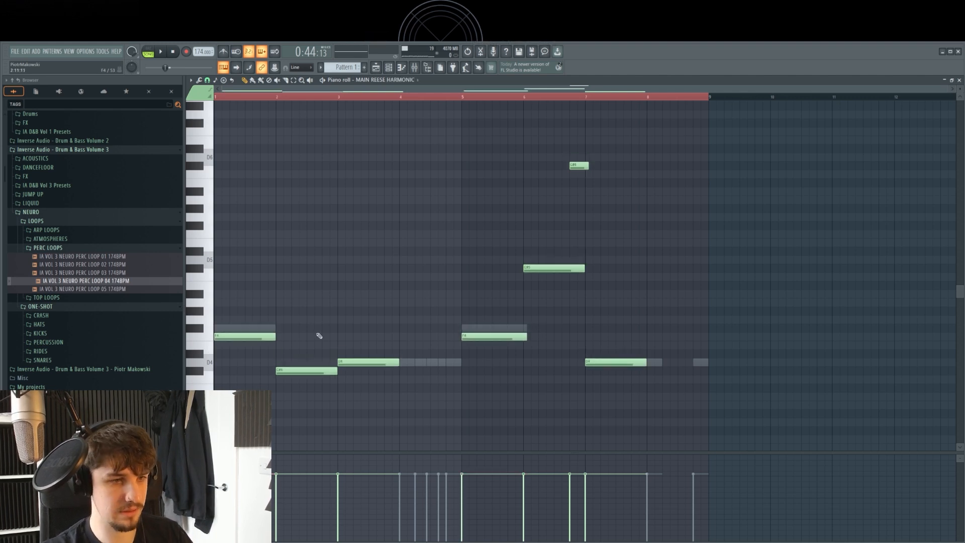
{"action": "left_click_drag", "start_coordinate": [465, 332], "coordinate": [214, 345]}
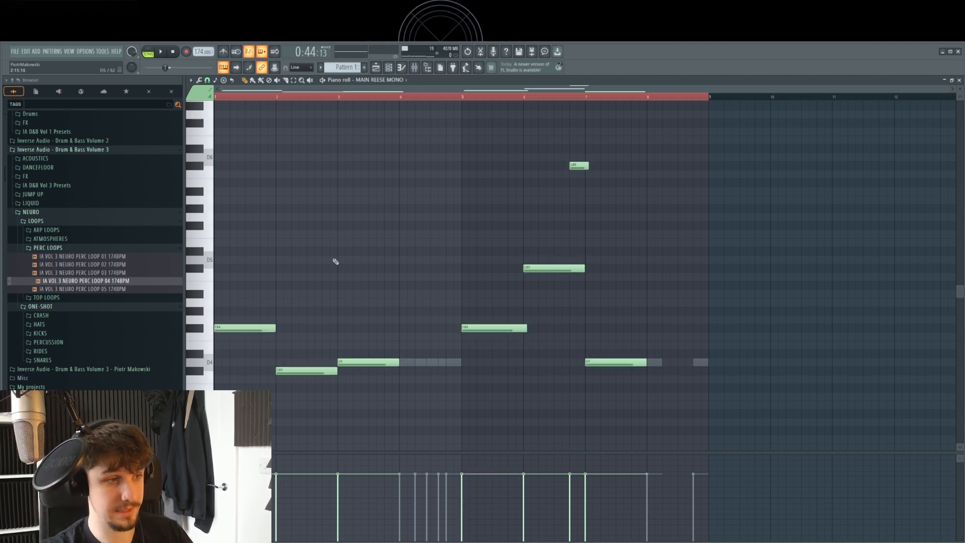
{"action": "key", "text": "space"}
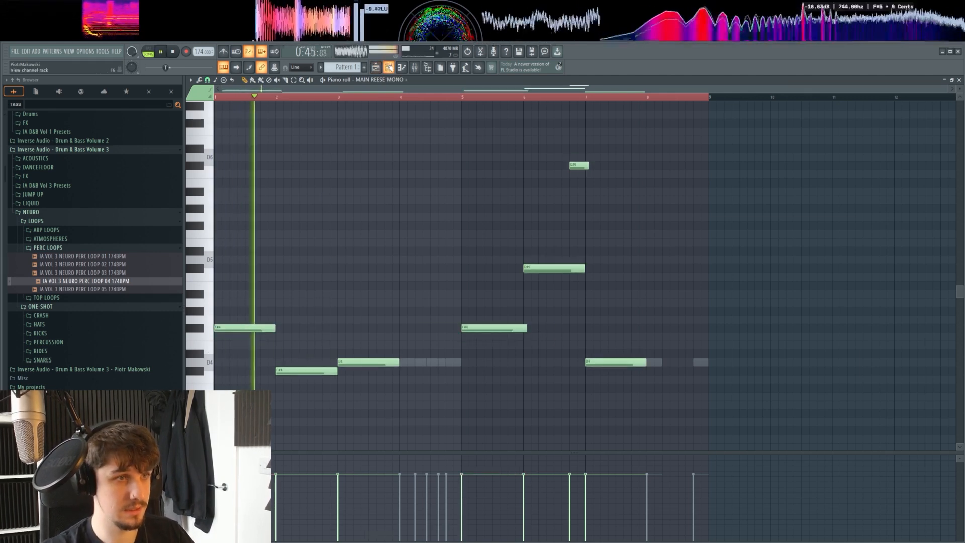
{"action": "key", "text": "F6"}
{"action": "key", "text": "space"}
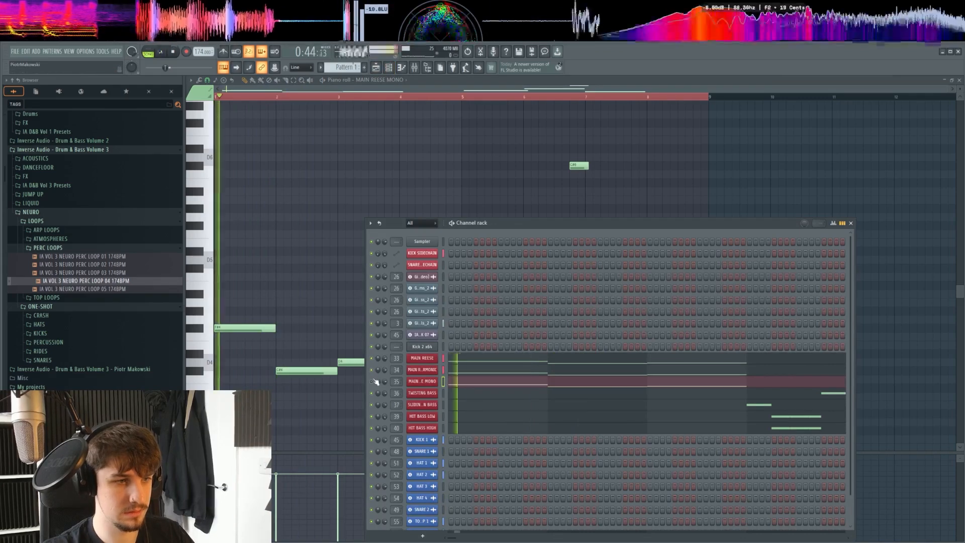
{"action": "key", "text": "space"}
Balance the two reese clones during playback by slightly raising the MAIN REESE MONO level and slightly lowering MAIN REESE HARMONIC
{"action": "key", "text": "F9"}
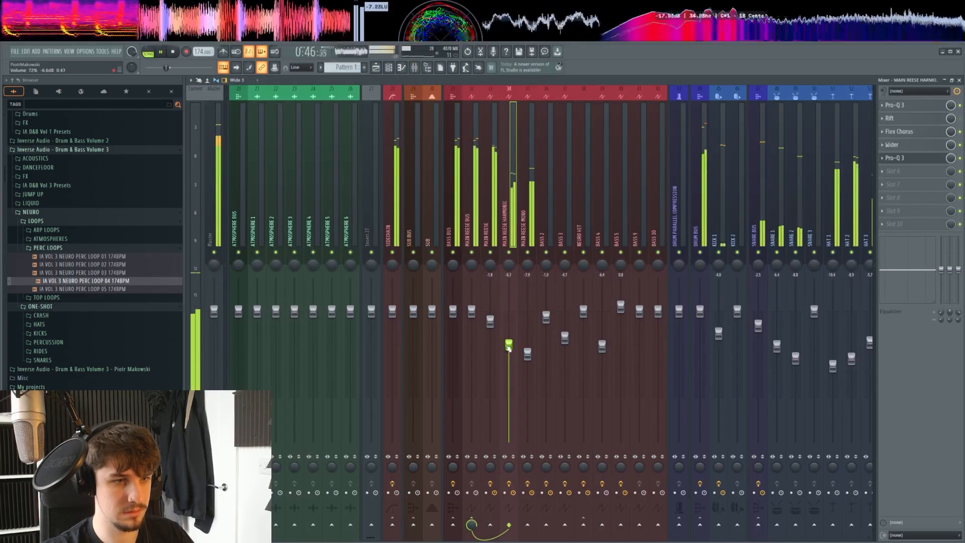
{"action": "left_click_drag", "start_coordinate": [527, 354], "coordinate": [535, 348]}
{"action": "left_click", "coordinate": [509, 345]}
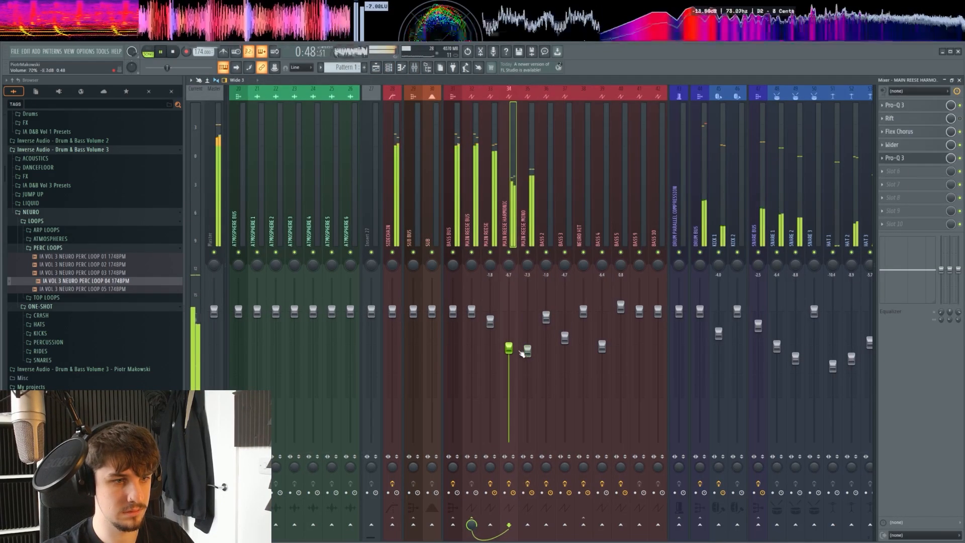
{"action": "left_click", "coordinate": [527, 350]}
{"action": "left_click", "coordinate": [565, 338]}
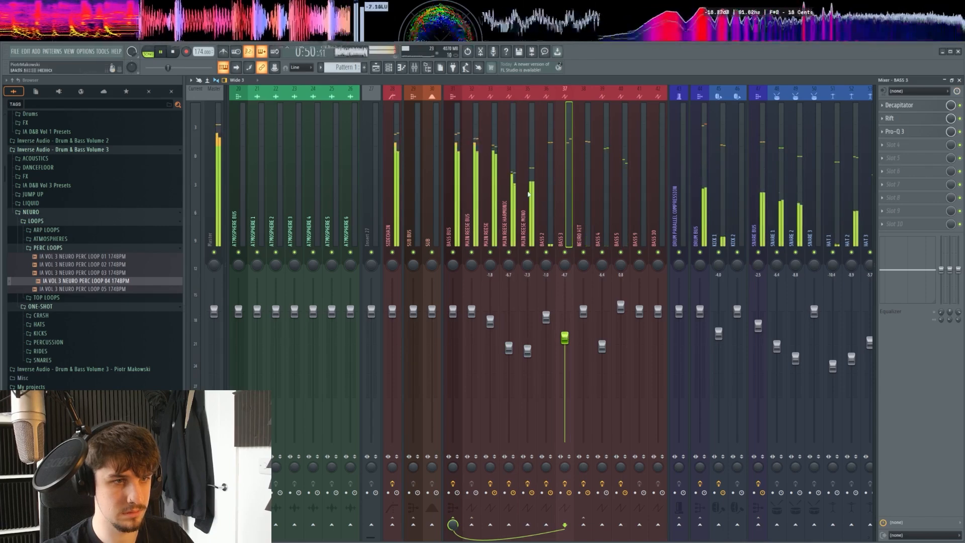
Go through the MAIN REESE mixer tracks to MAIN REESE BUS and open the effect in its first slot
{"action": "left_click_drag", "start_coordinate": [527, 194], "coordinate": [491, 204]}
{"action": "left_click", "coordinate": [491, 203]}
{"action": "left_click", "coordinate": [472, 201]}
{"action": "left_click", "coordinate": [893, 106]}
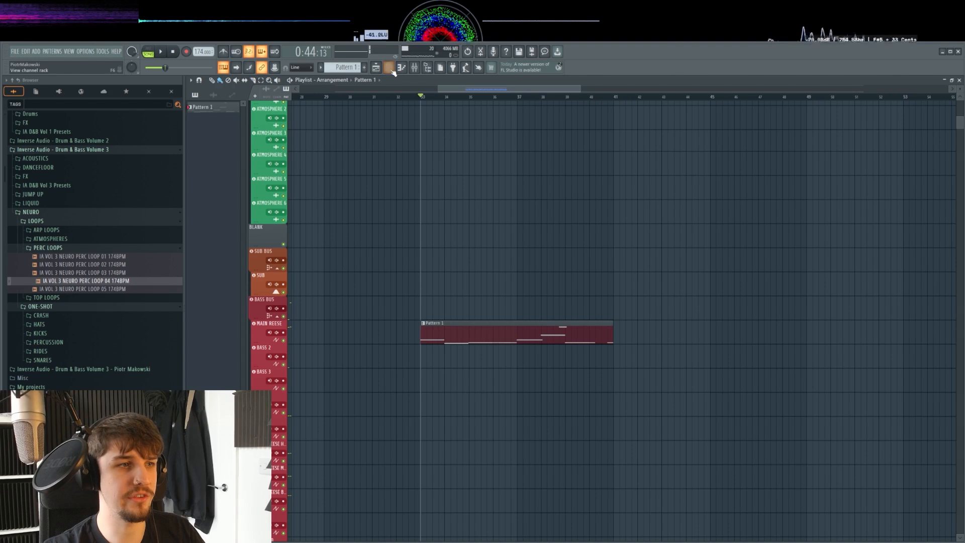
Solo MAIN REESE and its HARMONIC and MONO layers in the mixer during playback to compare how each one sounds
{"action": "left_click", "coordinate": [392, 70]}
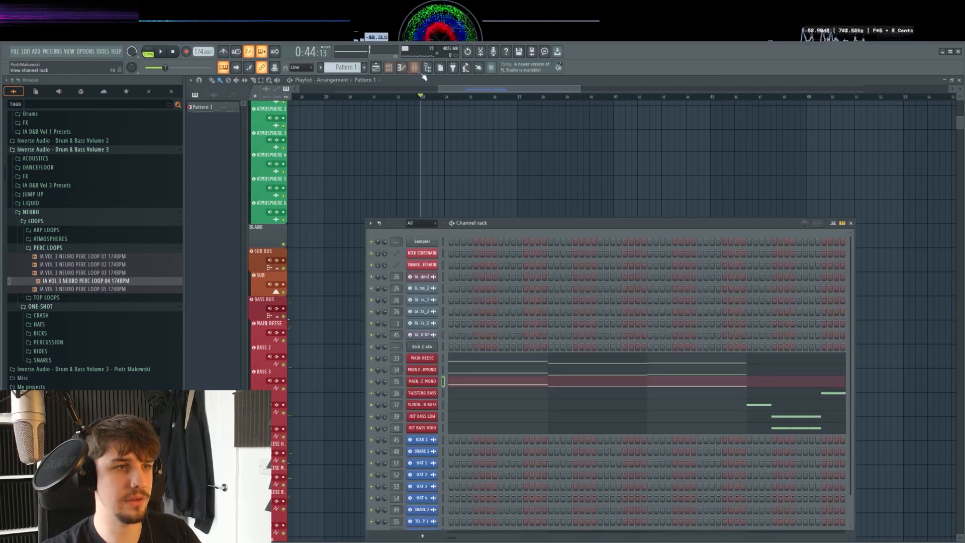
{"action": "left_click", "coordinate": [415, 69]}
{"action": "scroll", "coordinate": [564, 162], "scroll_direction": "up", "scroll_amount": 5}
{"action": "scroll", "coordinate": [560, 176], "scroll_direction": "down", "scroll_amount": 5}
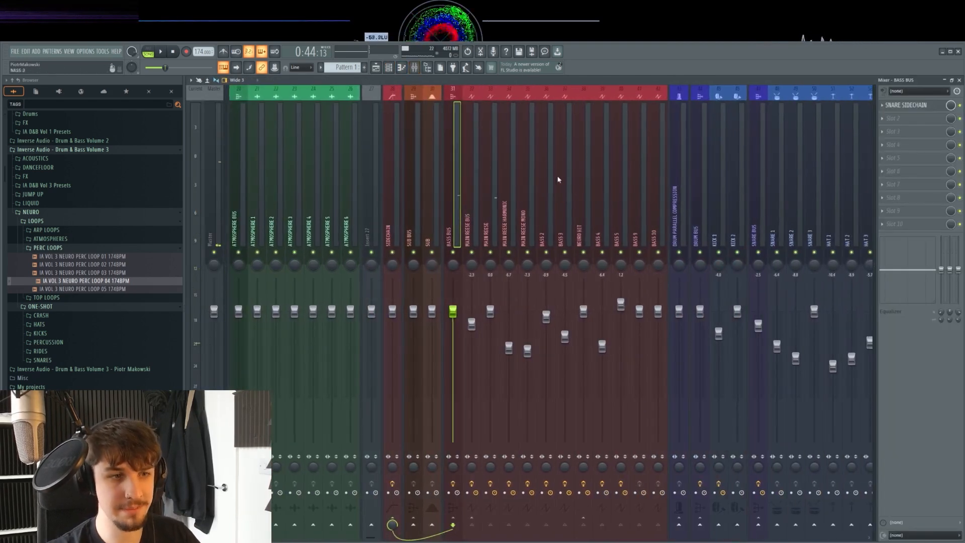
{"action": "left_click", "coordinate": [492, 256]}
{"action": "key", "text": "space"}
{"action": "left_click", "coordinate": [528, 254]}
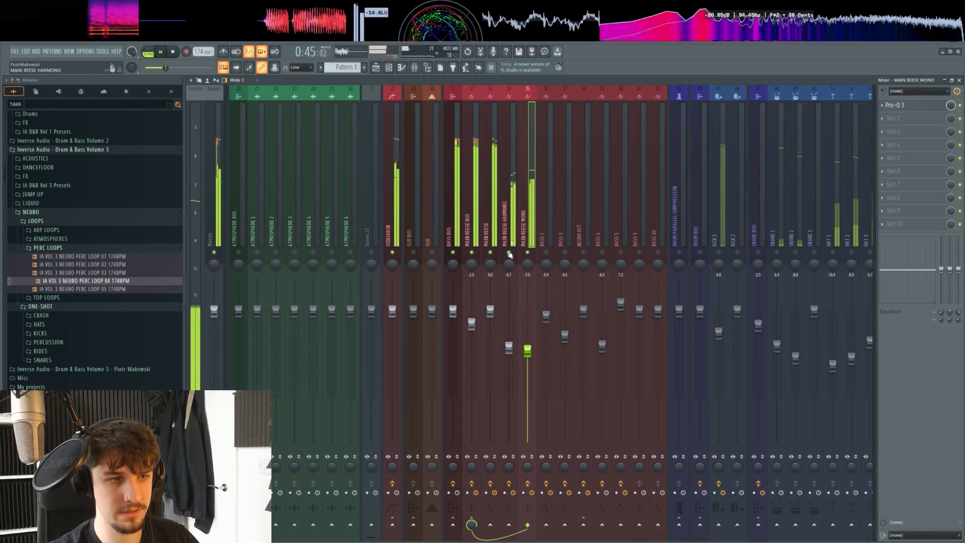
{"action": "left_click", "coordinate": [506, 228]}
{"action": "left_click", "coordinate": [531, 219]}
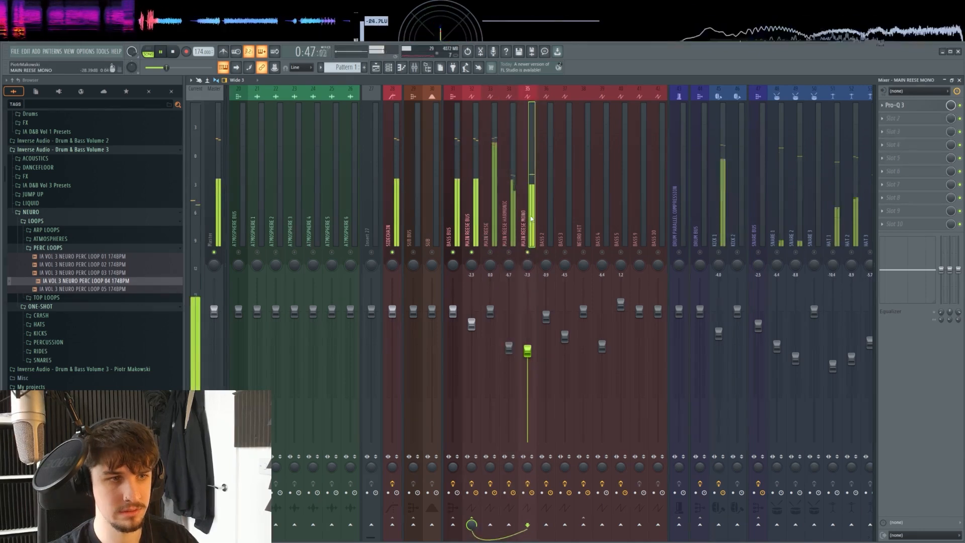
{"action": "key", "text": "space"}
{"action": "left_click", "coordinate": [568, 222]}
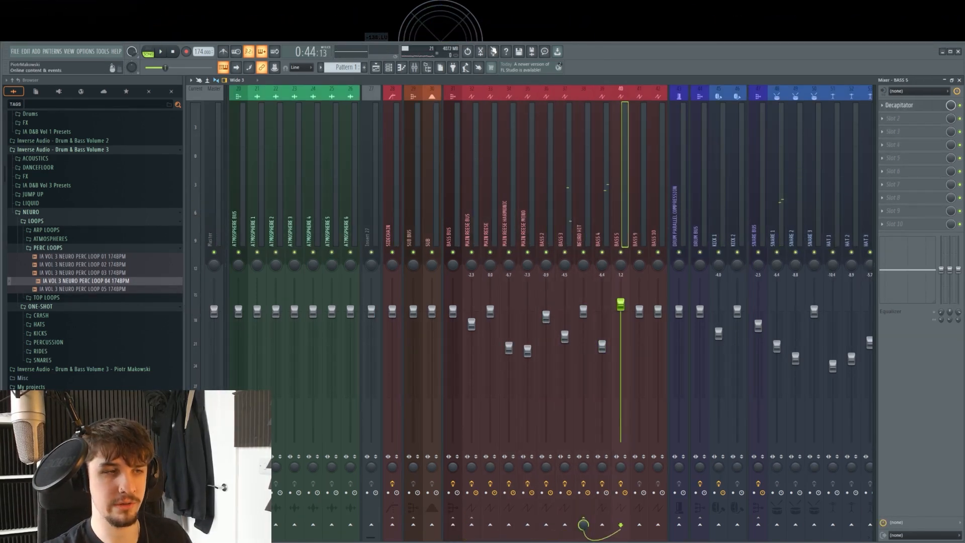
Play the eight-bar bass pattern with the drums in the playlist and check MAIN REESE BUS in the mixer
{"action": "left_click", "coordinate": [377, 67]}
{"action": "scroll", "coordinate": [465, 193], "scroll_direction": "down", "scroll_amount": 5}
{"action": "left_click_drag", "start_coordinate": [431, 127], "coordinate": [461, 115]}
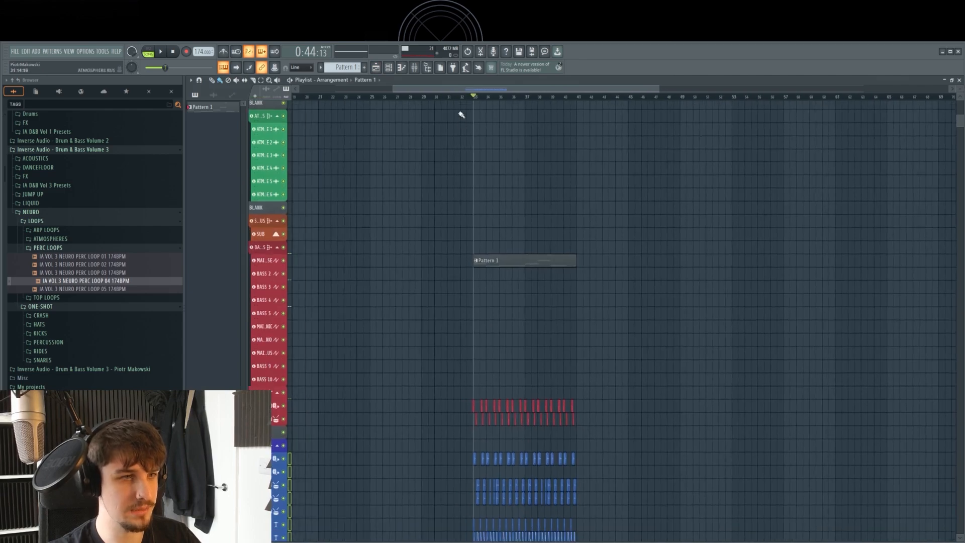
{"action": "scroll", "coordinate": [528, 183], "scroll_direction": "up", "scroll_amount": 2}
{"action": "key", "text": "space"}
{"action": "scroll", "coordinate": [529, 267], "scroll_direction": "up", "scroll_amount": 1}
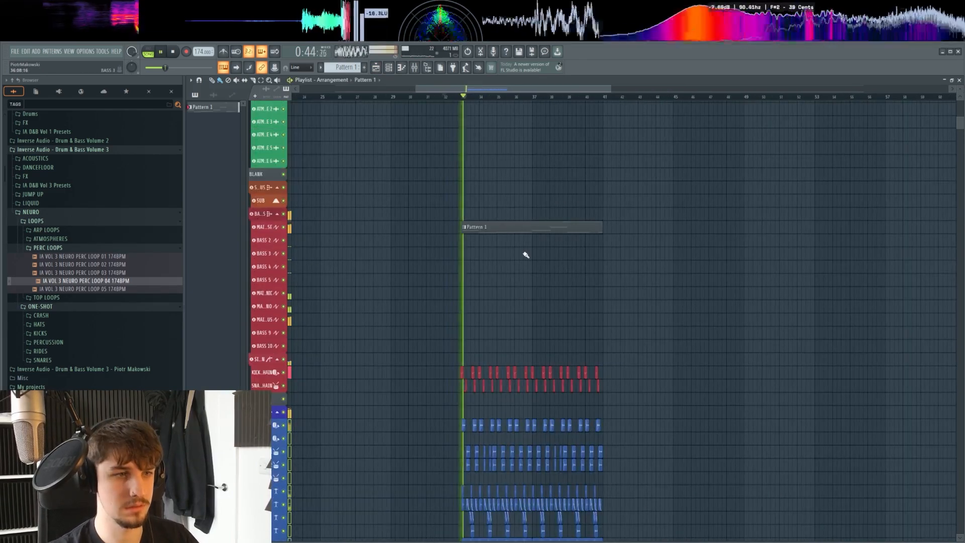
{"action": "scroll", "coordinate": [523, 254], "scroll_direction": "up", "scroll_amount": 2}
{"action": "left_click_drag", "start_coordinate": [528, 261], "coordinate": [583, 322]}
{"action": "scroll", "coordinate": [544, 316], "scroll_direction": "up", "scroll_amount": 1}
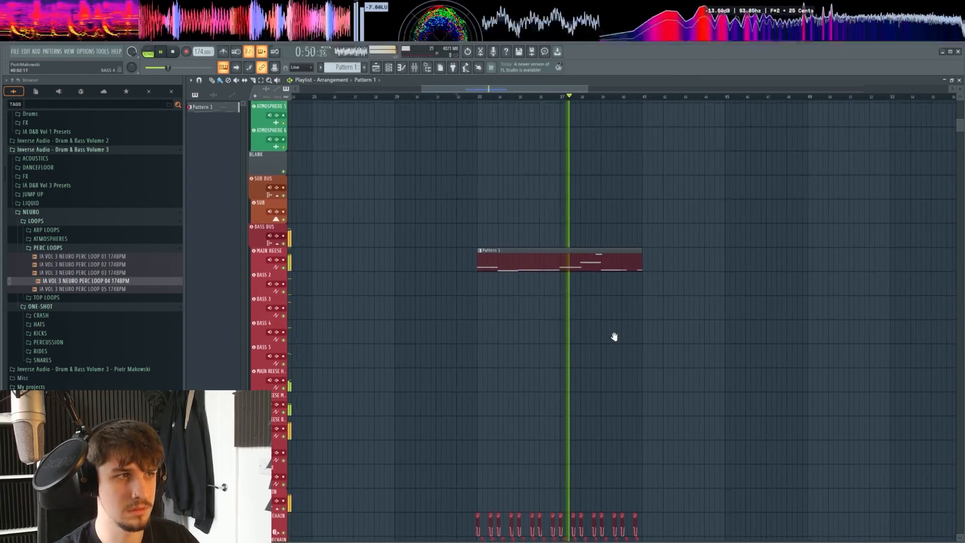
{"action": "scroll", "coordinate": [601, 332], "scroll_direction": "up", "scroll_amount": 3}
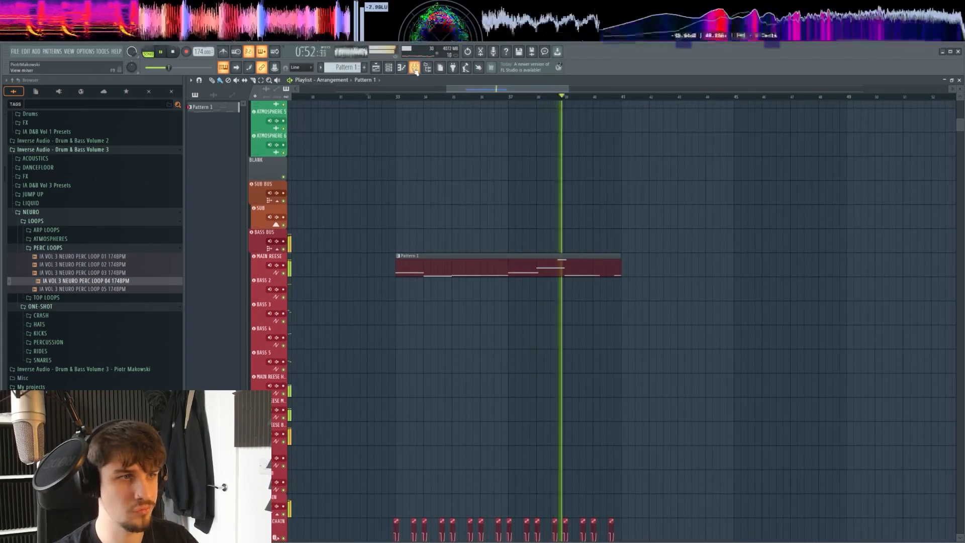
{"action": "key", "text": "F9"}
{"action": "left_click", "coordinate": [474, 204]}
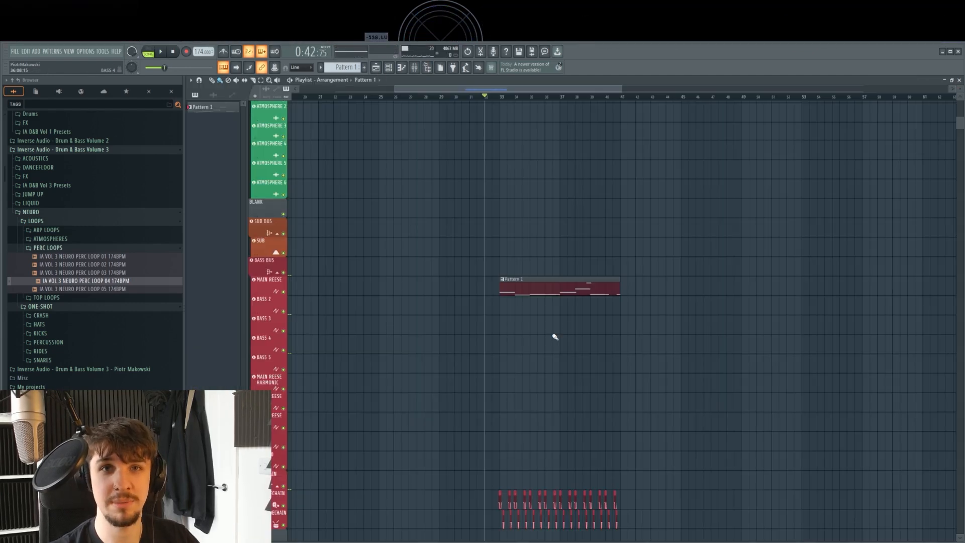
{"action": "left_click_drag", "start_coordinate": [585, 323], "coordinate": [607, 352]}
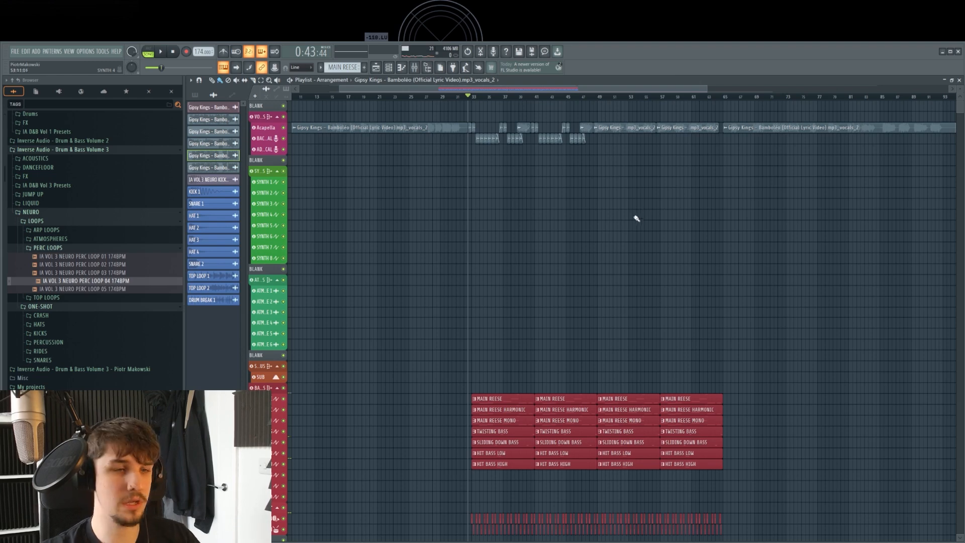
Examine the repeated bass pattern clips in the playlist and how they line up with the vocal clips above
{"action": "left_click_drag", "start_coordinate": [596, 264], "coordinate": [616, 213]}
{"action": "left_click_drag", "start_coordinate": [768, 342], "coordinate": [495, 452]}
{"action": "left_click", "coordinate": [546, 363], "text": "ctrl"}
{"action": "left_click_drag", "start_coordinate": [552, 357], "coordinate": [556, 367]}
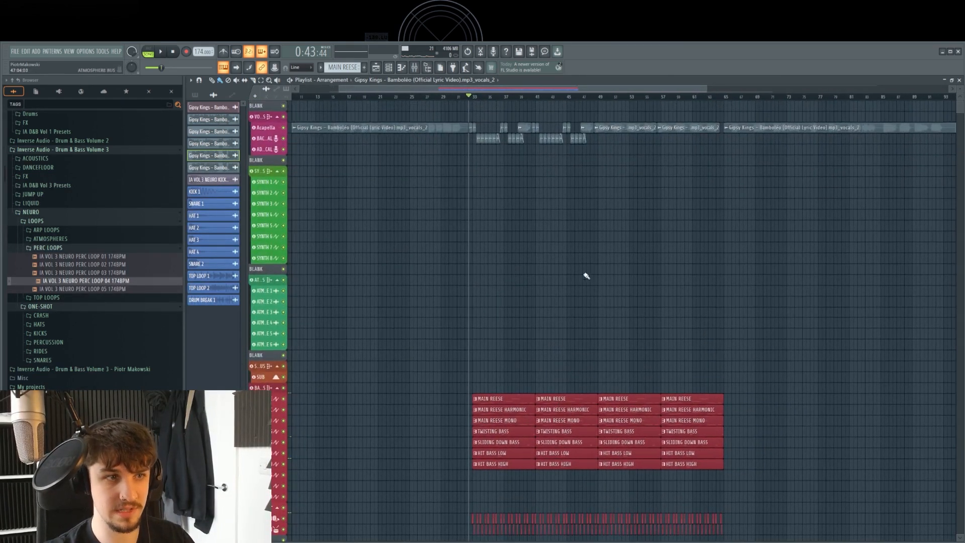
{"action": "scroll", "coordinate": [490, 214], "scroll_direction": "up", "scroll_amount": 1}
{"action": "scroll", "coordinate": [490, 214], "scroll_direction": "up", "scroll_amount": 8}
{"action": "left_click_drag", "start_coordinate": [491, 196], "coordinate": [540, 469]}
{"action": "scroll", "coordinate": [519, 207], "scroll_direction": "up", "scroll_amount": 2}
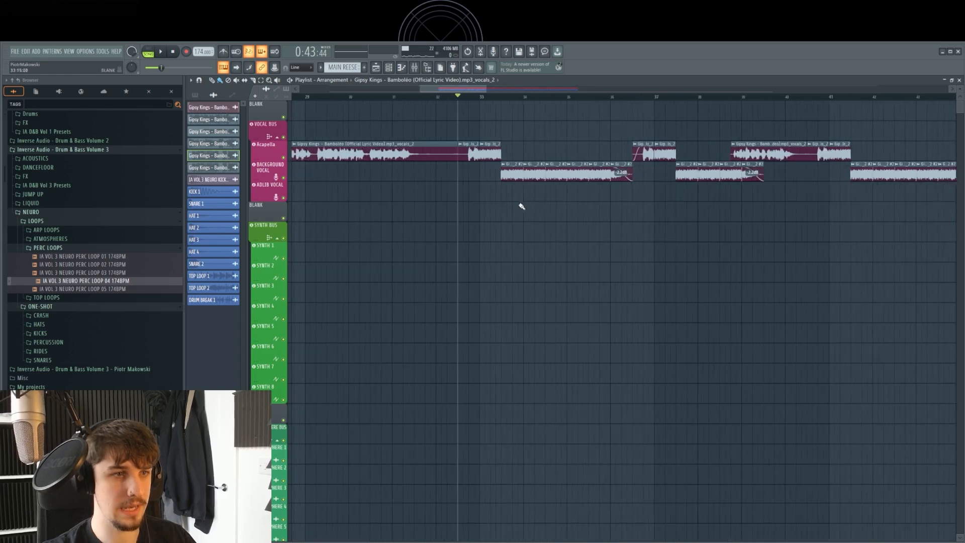
Examine the chopped Bamboléo clips on the Acapella and BACKGROUND VOCAL tracks from bar 33 through the second half of the drop
{"action": "left_click_drag", "start_coordinate": [519, 207], "coordinate": [462, 218]}
{"action": "scroll", "coordinate": [462, 218], "scroll_direction": "down", "scroll_amount": 1}
{"action": "scroll", "coordinate": [461, 218], "scroll_direction": "down", "scroll_amount": 2}
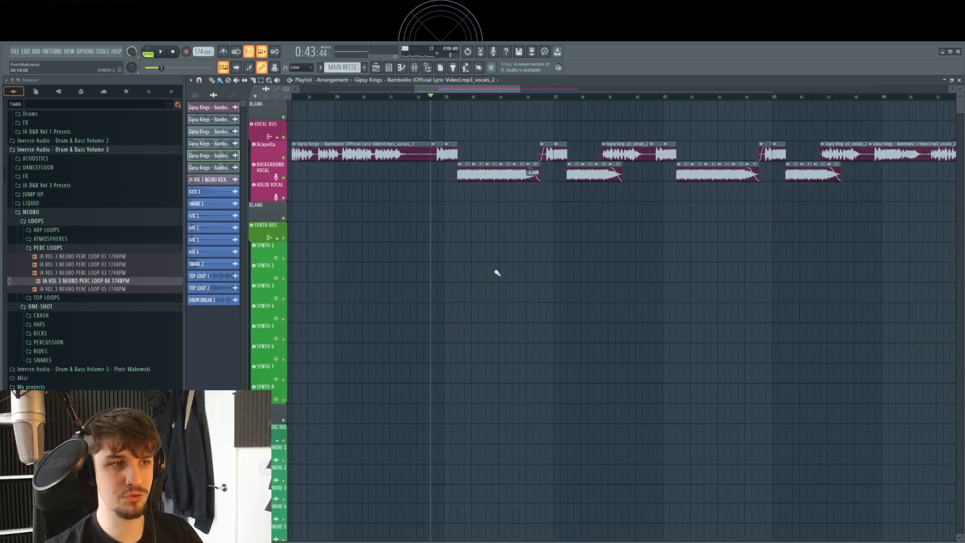
{"action": "left_click_drag", "start_coordinate": [434, 97], "coordinate": [649, 98]}
{"action": "mouse_move", "coordinate": [672, 179]}
{"action": "left_mouse_down"}
{"action": "mouse_move", "coordinate": [629, 179]}
{"action": "mouse_move", "coordinate": [625, 204]}
{"action": "mouse_move", "coordinate": [499, 201]}
{"action": "mouse_move", "coordinate": [577, 201]}
{"action": "mouse_move", "coordinate": [445, 228]}
{"action": "left_mouse_up"}
{"action": "right_click", "coordinate": [562, 99]}
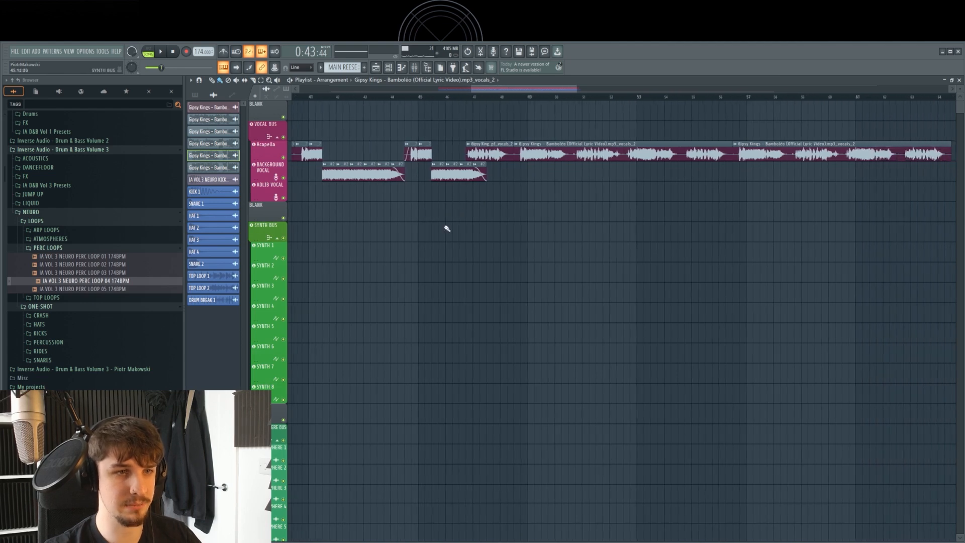
{"action": "left_click_drag", "start_coordinate": [590, 217], "coordinate": [793, 145]}
{"action": "scroll", "coordinate": [838, 155], "scroll_direction": "down", "scroll_amount": 2}
{"action": "left_click_drag", "start_coordinate": [819, 109], "coordinate": [610, 196]}
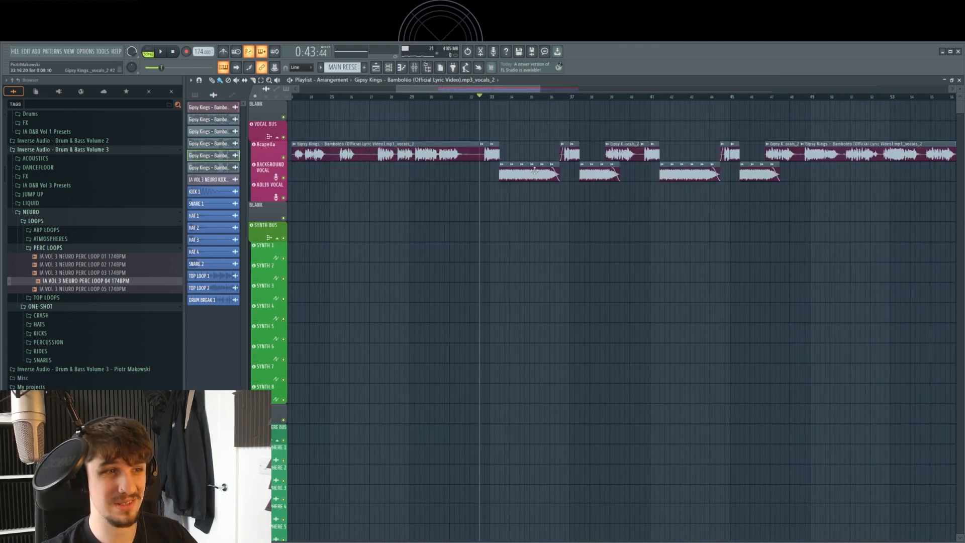
Play the drop with vocals from just before bar 33, and its second half from just before bar 49
{"action": "key", "text": "space"}
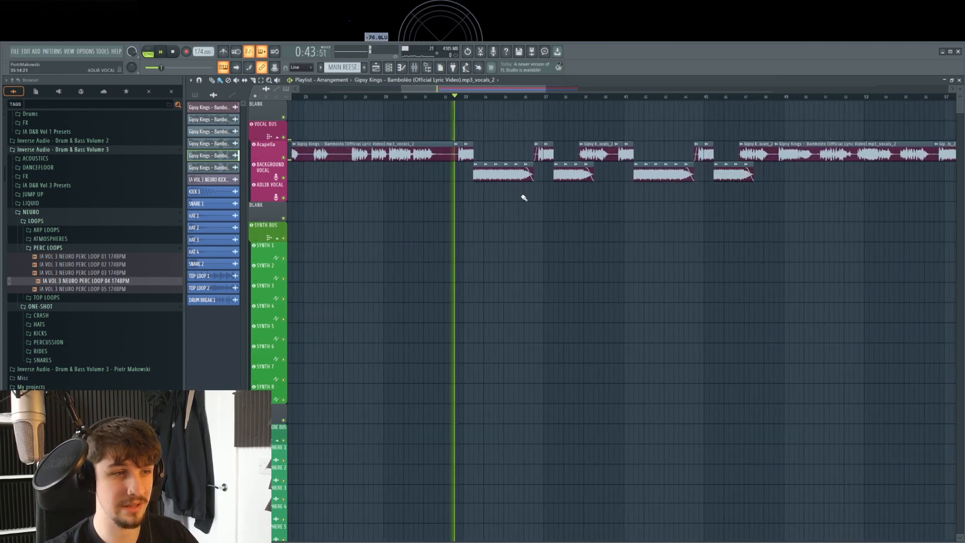
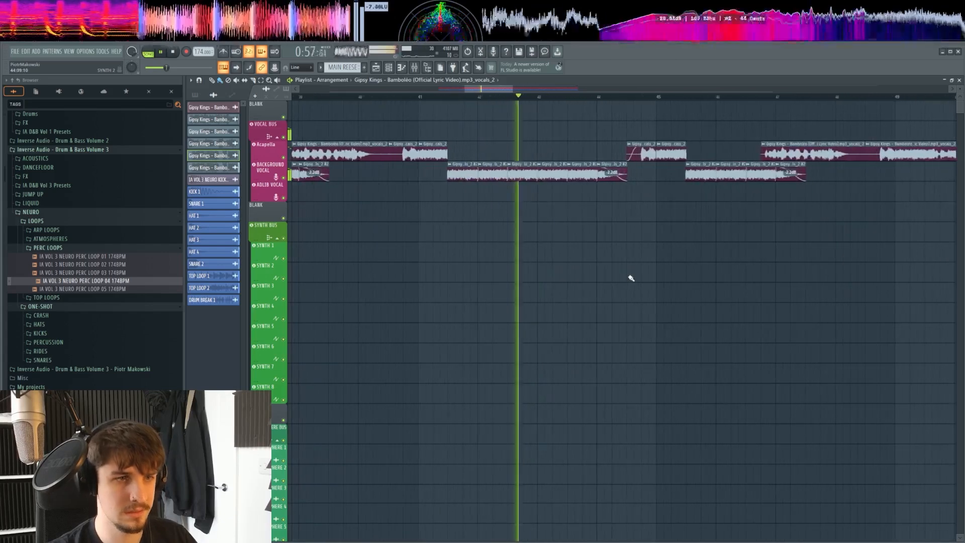
{"action": "key", "text": "space"}
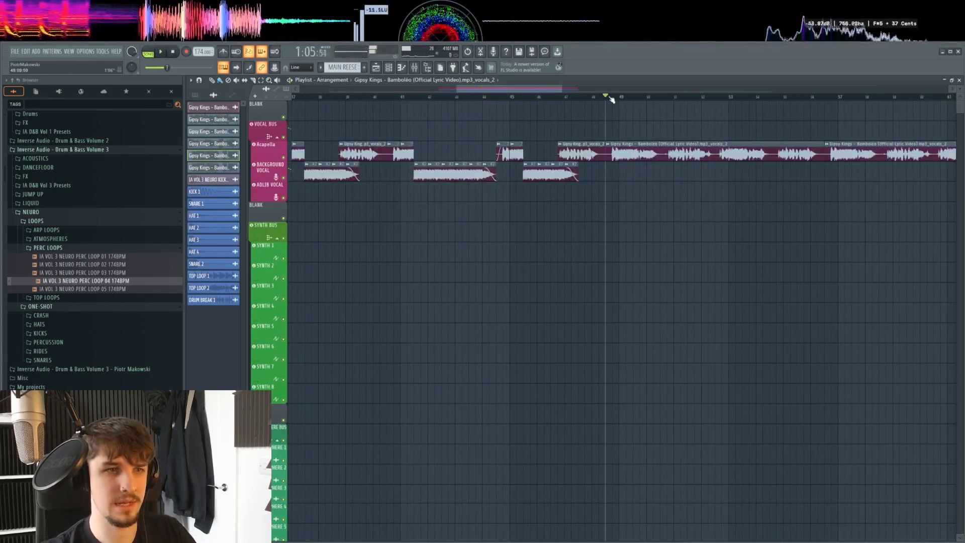
{"action": "key", "text": "space"}
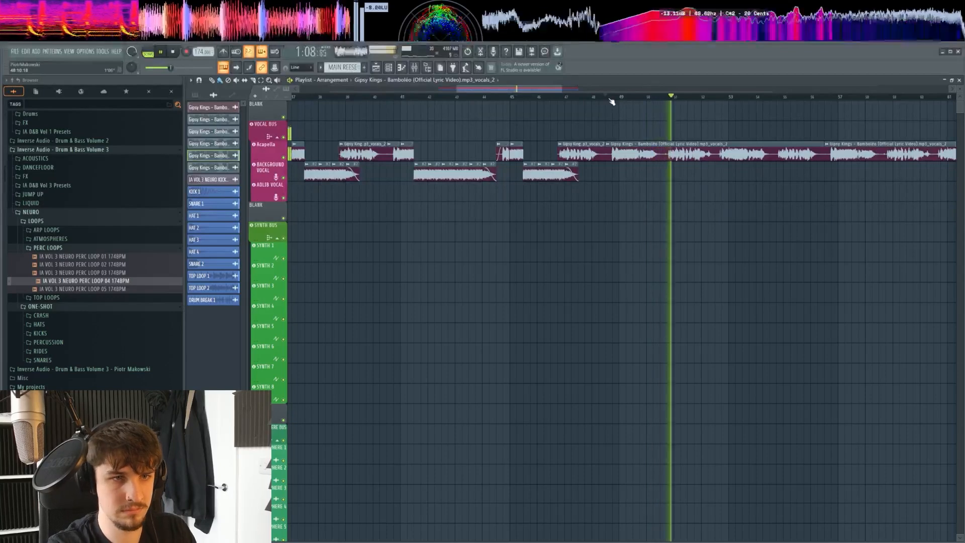
{"action": "scroll", "coordinate": [673, 285], "scroll_direction": "down", "scroll_amount": 5}
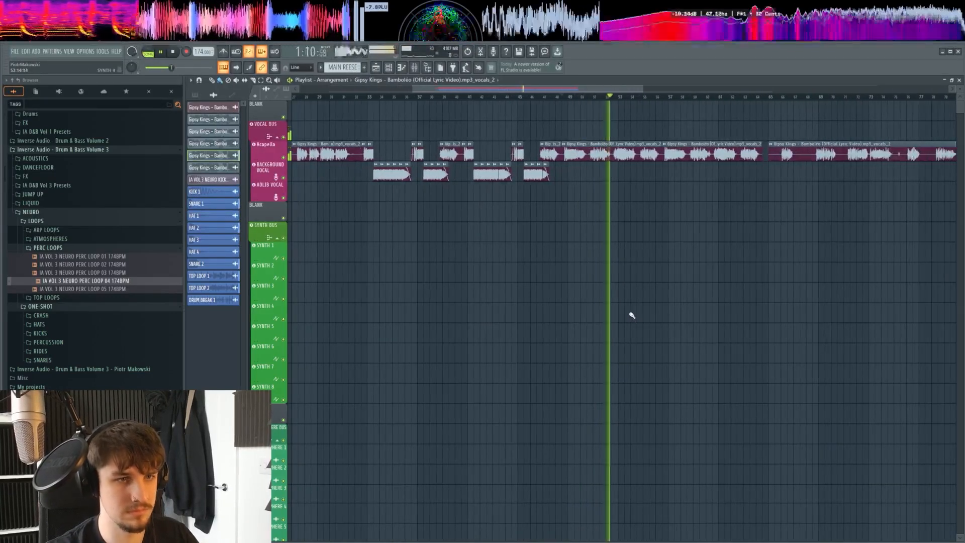
{"action": "key", "text": "space"}
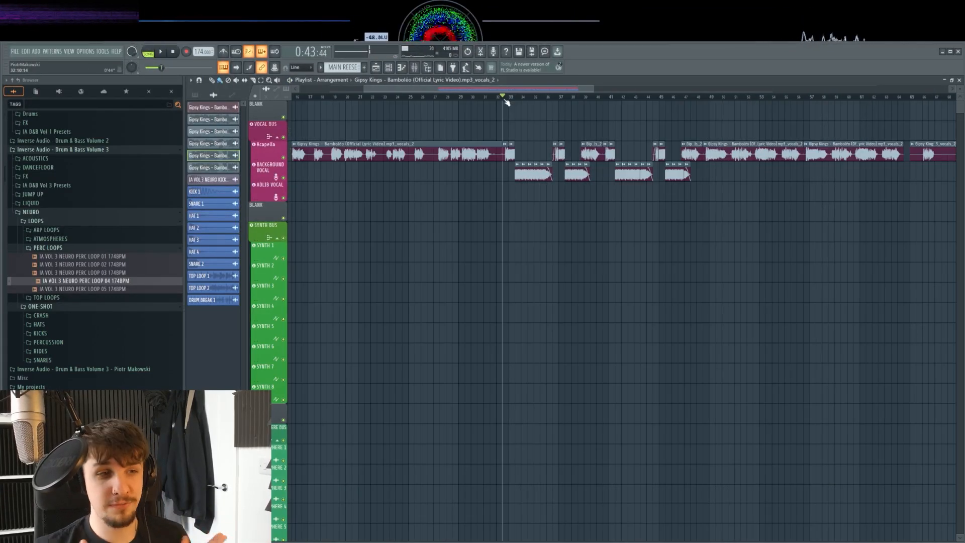
Look over the whole arrangement, comparing the vocal, bass, sidechain and drum clips between bars 33 and 65
{"action": "scroll", "coordinate": [652, 235], "scroll_direction": "down", "scroll_amount": 3}
{"action": "scroll", "coordinate": [637, 196], "scroll_direction": "down", "scroll_amount": 5}
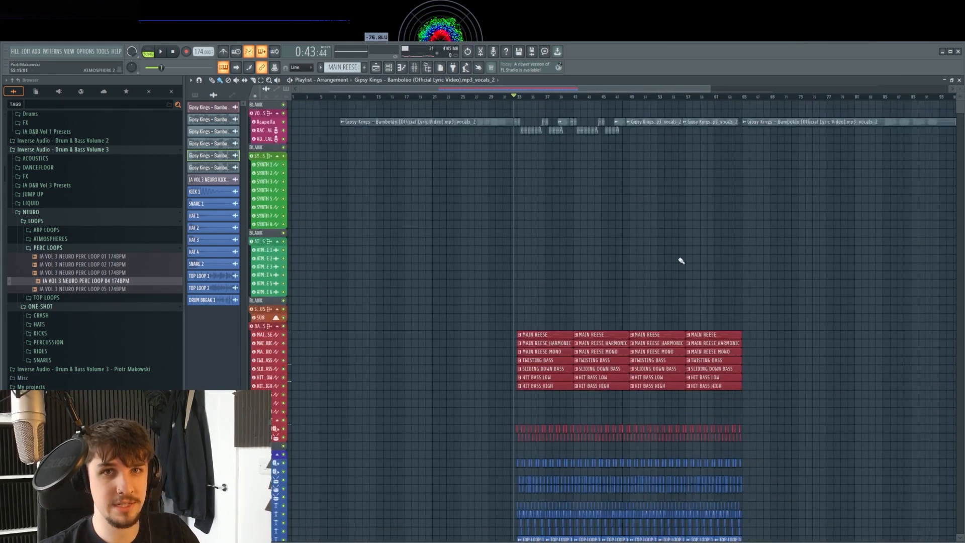
{"action": "scroll", "coordinate": [478, 239], "scroll_direction": "up", "scroll_amount": 4}
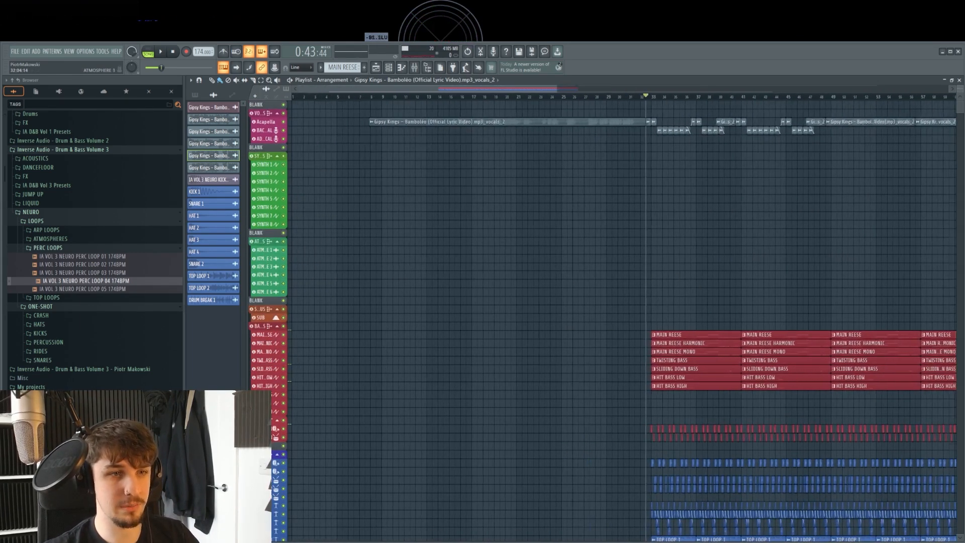
{"action": "scroll", "coordinate": [613, 230], "scroll_direction": "up", "scroll_amount": 4}
{"action": "scroll", "coordinate": [618, 179], "scroll_direction": "down", "scroll_amount": 3}
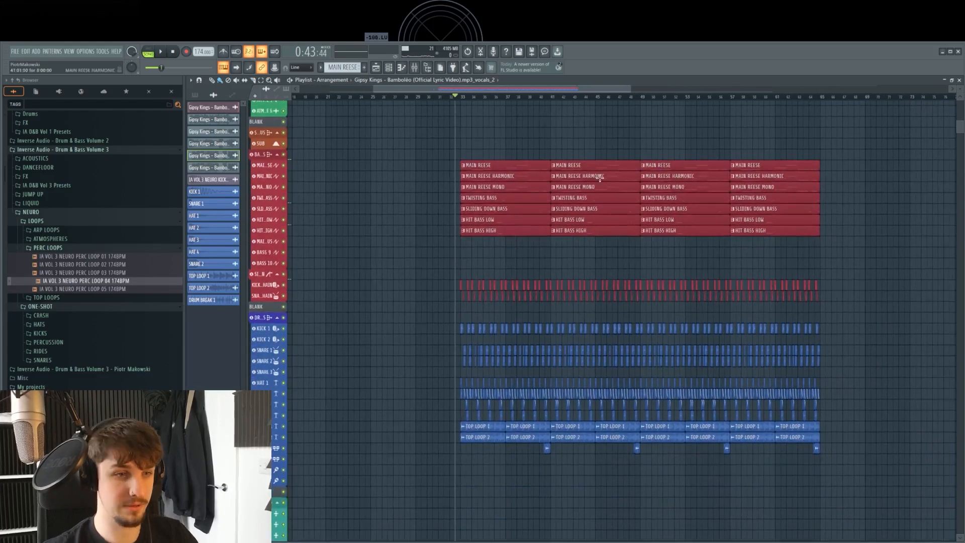
{"action": "scroll", "coordinate": [575, 176], "scroll_direction": "down", "scroll_amount": 2}
{"action": "scroll", "coordinate": [523, 211], "scroll_direction": "up", "scroll_amount": 6}
{"action": "scroll", "coordinate": [517, 251], "scroll_direction": "left", "scroll_amount": 2}
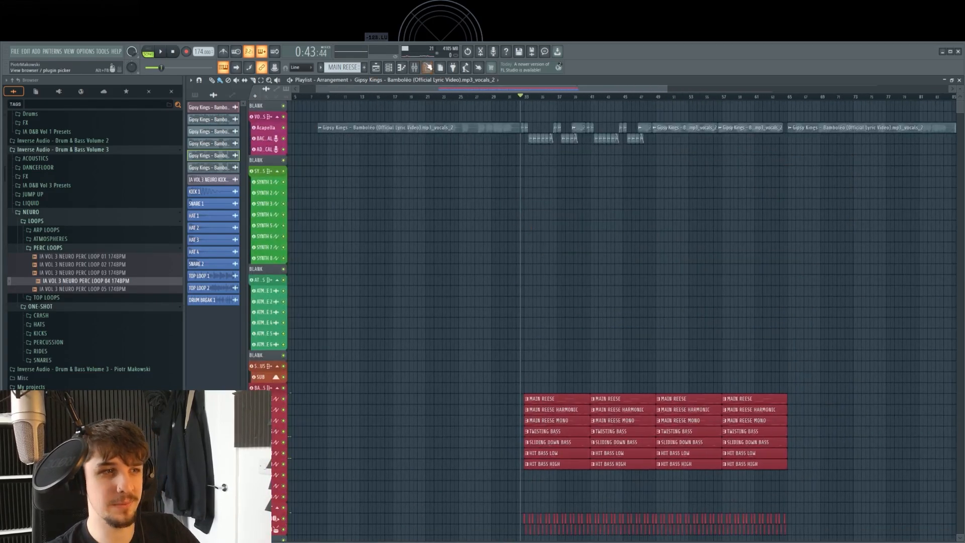
Place IA VOL 3 NEURO PERC LOOP 03 on the PERC 1 track at bar 17 and duplicate it at bar 21
{"action": "left_click", "coordinate": [415, 67]}
{"action": "left_click", "coordinate": [376, 68]}
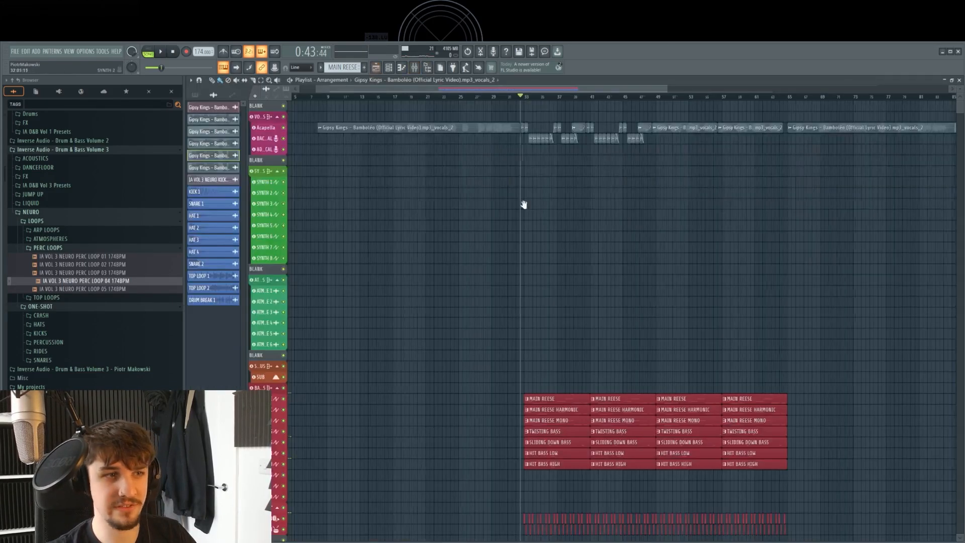
{"action": "scroll", "coordinate": [631, 215], "scroll_direction": "left", "scroll_amount": 1}
{"action": "scroll", "coordinate": [476, 194], "scroll_direction": "up", "scroll_amount": 3}
{"action": "scroll", "coordinate": [565, 253], "scroll_direction": "left", "scroll_amount": 1}
{"action": "scroll", "coordinate": [566, 252], "scroll_direction": "left", "scroll_amount": 1}
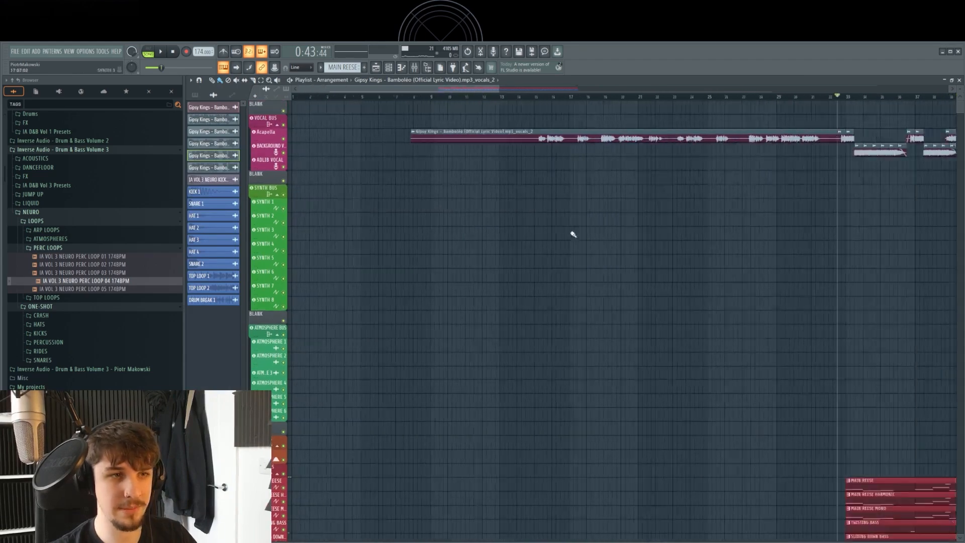
{"action": "scroll", "coordinate": [495, 123], "scroll_direction": "down", "scroll_amount": 1}
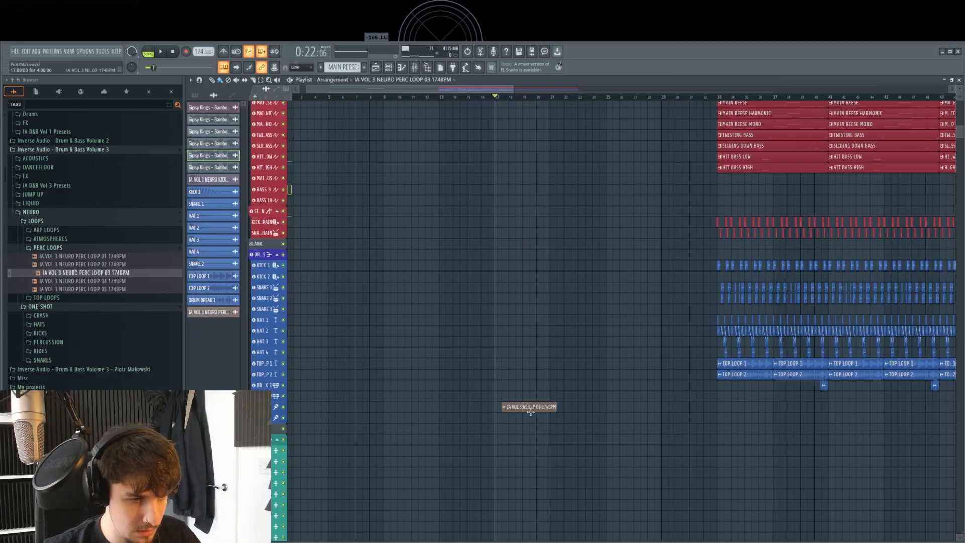
{"action": "key", "text": "space"}
{"action": "scroll", "coordinate": [530, 397], "scroll_direction": "up", "scroll_amount": 2}
{"action": "left_click_drag", "start_coordinate": [530, 396], "coordinate": [536, 421]}
{"action": "key", "text": "ctrl+b"}
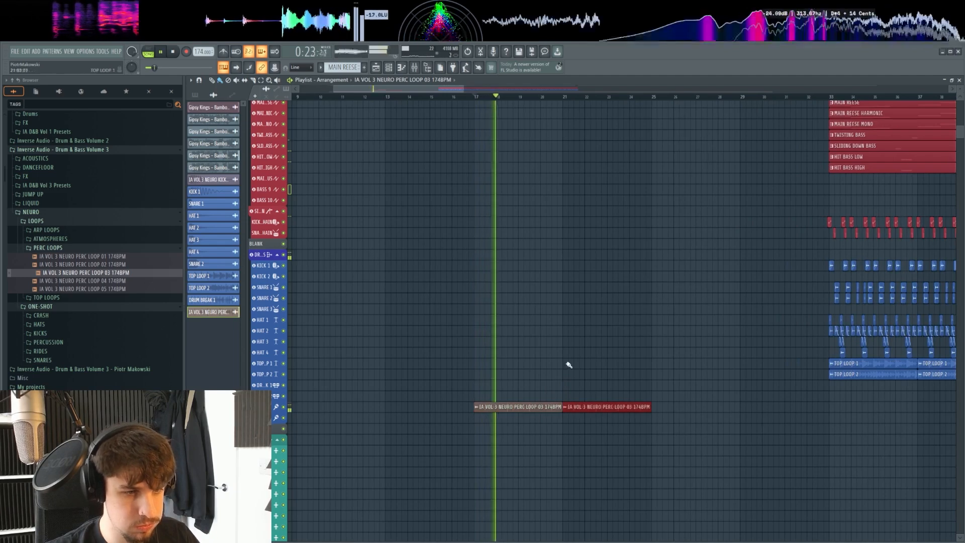
Add one eight-bar MAIN REESE clip at bar 17 on the MAIN REESE track and select a new empty pattern
{"action": "scroll", "coordinate": [570, 363], "scroll_direction": "down", "scroll_amount": 3}
{"action": "right_click", "coordinate": [582, 363]}
{"action": "scroll", "coordinate": [547, 315], "scroll_direction": "up", "scroll_amount": 8}
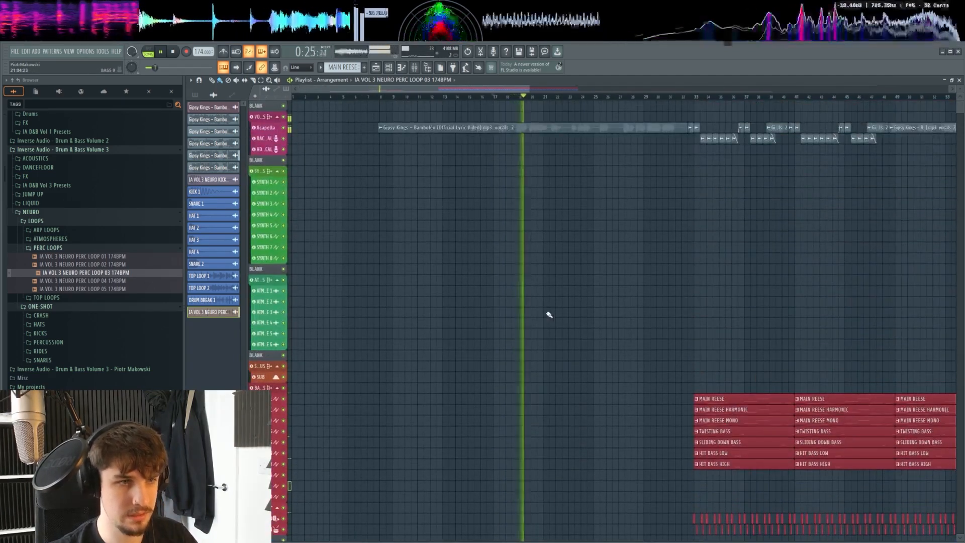
{"action": "key", "text": "F4"}
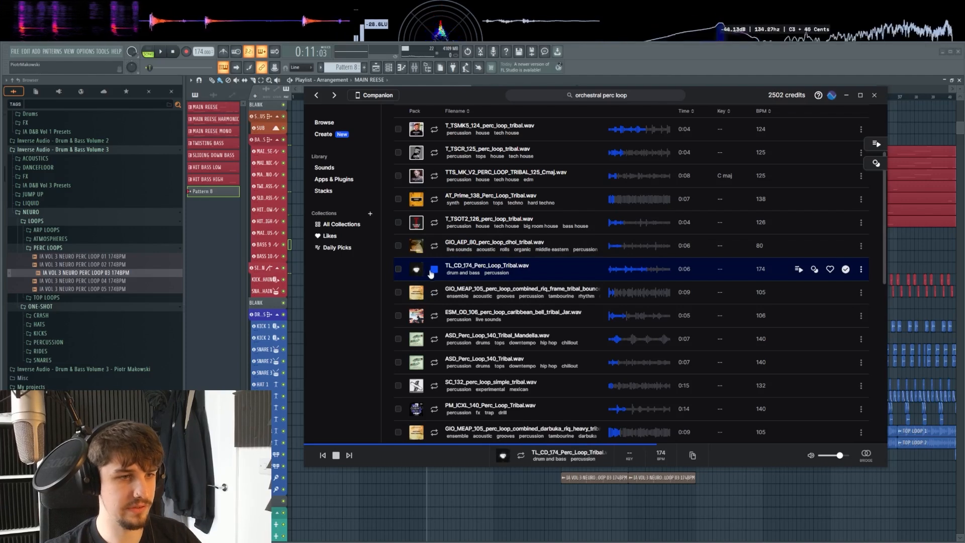
Add TL_CD_174_Perc_Loop_Tribal from Splice to the PERC 2 track at bar 17, and audition samples found with the search "orchestral perc loop"
{"action": "left_click_drag", "start_coordinate": [570, 275], "coordinate": [612, 419]}
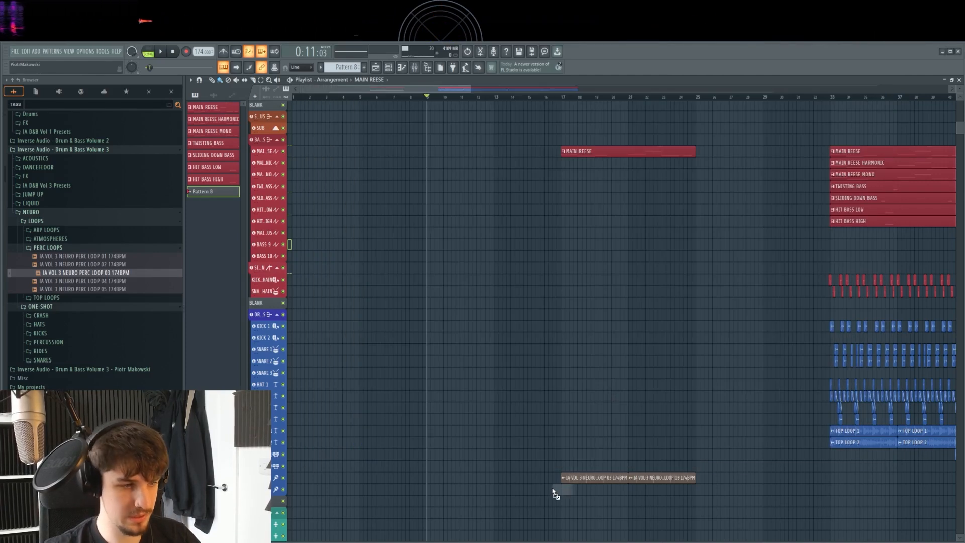
{"action": "left_click_drag", "start_coordinate": [566, 496], "coordinate": [567, 496]}
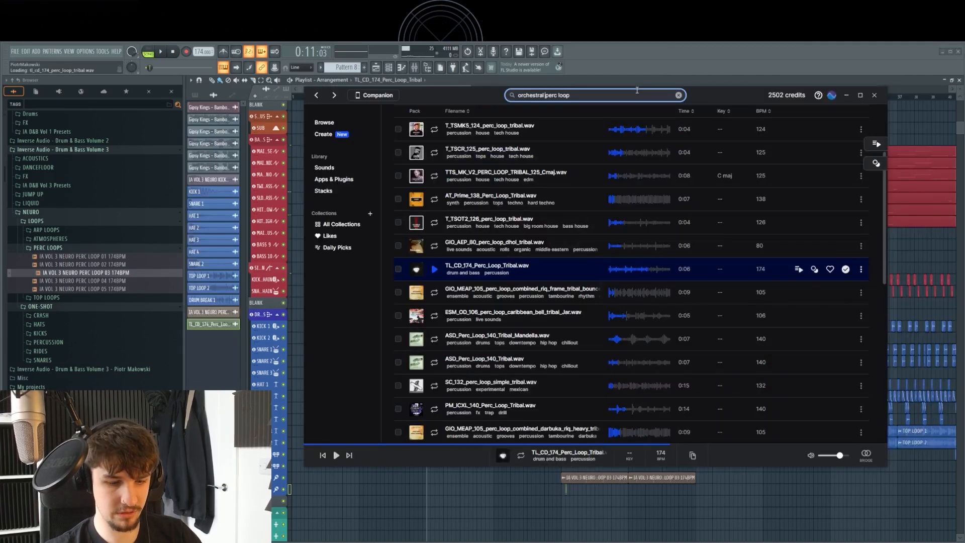
{"action": "key", "text": "Return"}
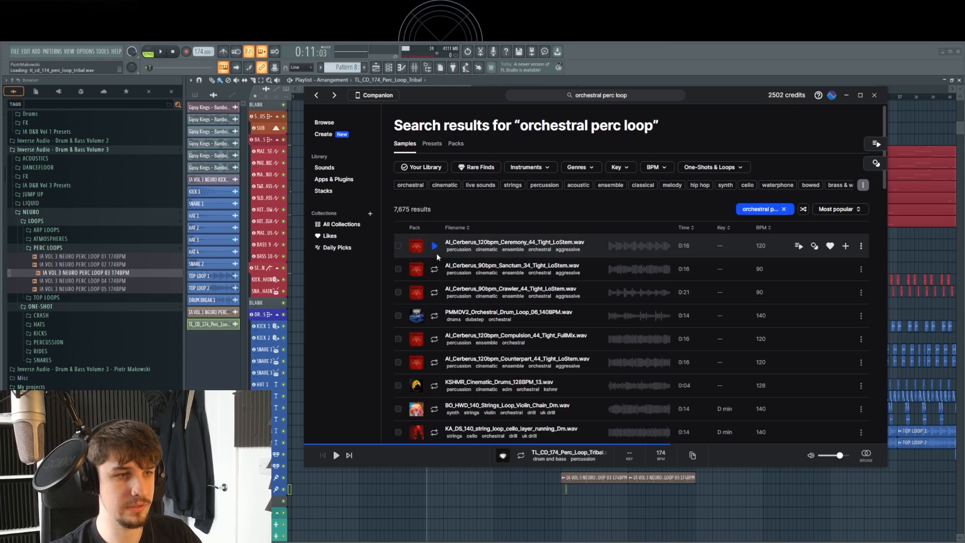
{"action": "left_click", "coordinate": [435, 249]}
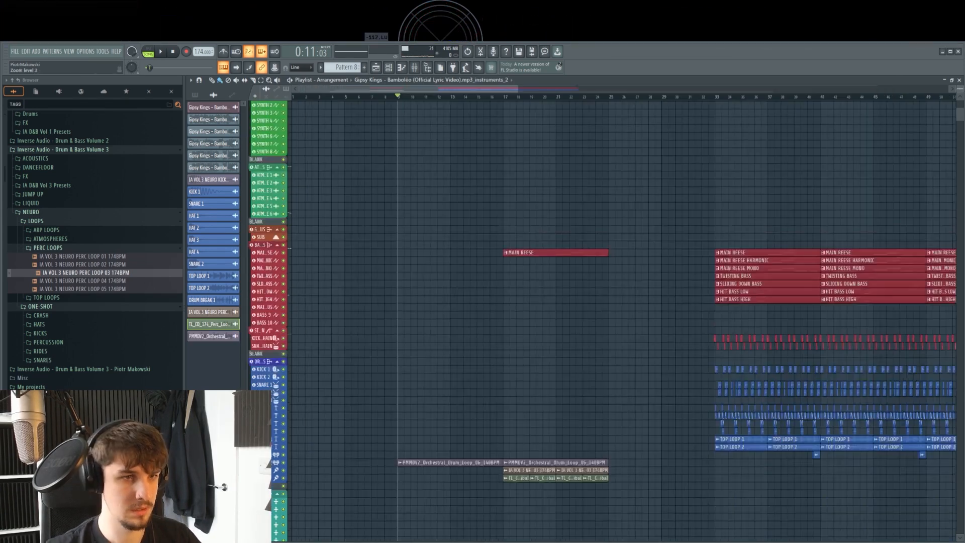
Place IA VOL 3 NEURO ATMOSPHERE 18 F#m on the ATMOSPHERE 1 track from bar 9 and repeat it at bar 17
{"action": "left_click", "coordinate": [68, 240]}
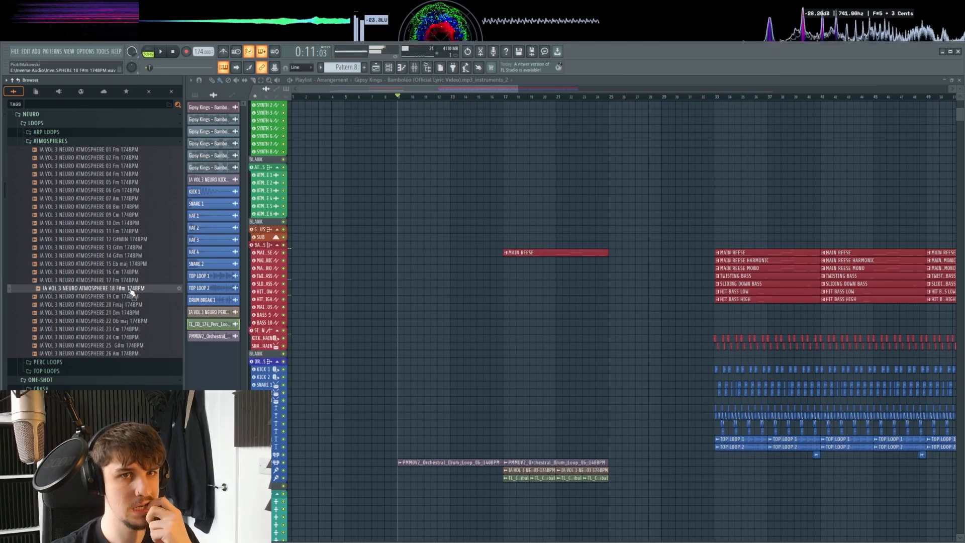
{"action": "scroll", "coordinate": [132, 292], "scroll_direction": "down", "scroll_amount": 4}
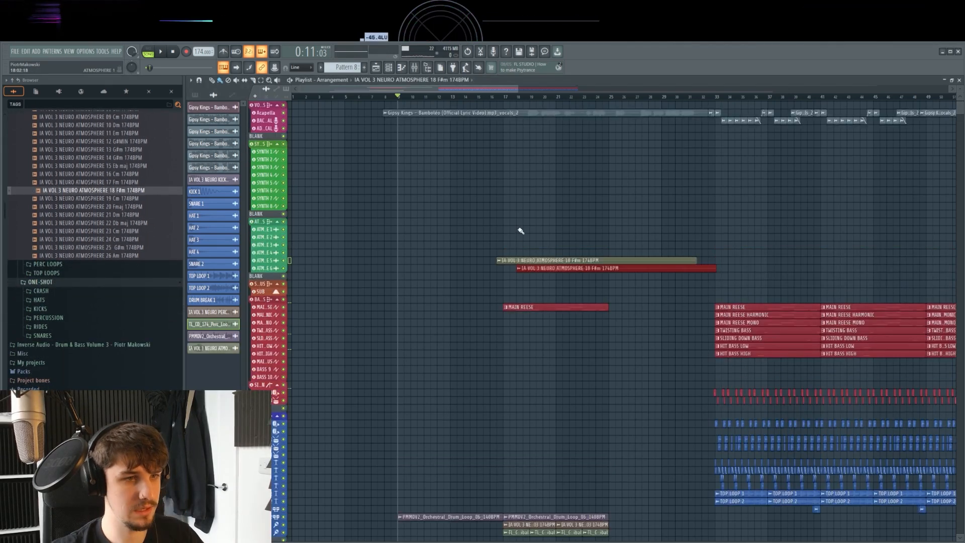
{"action": "key", "text": "alt+r"}
{"action": "left_click", "coordinate": [761, 310]}
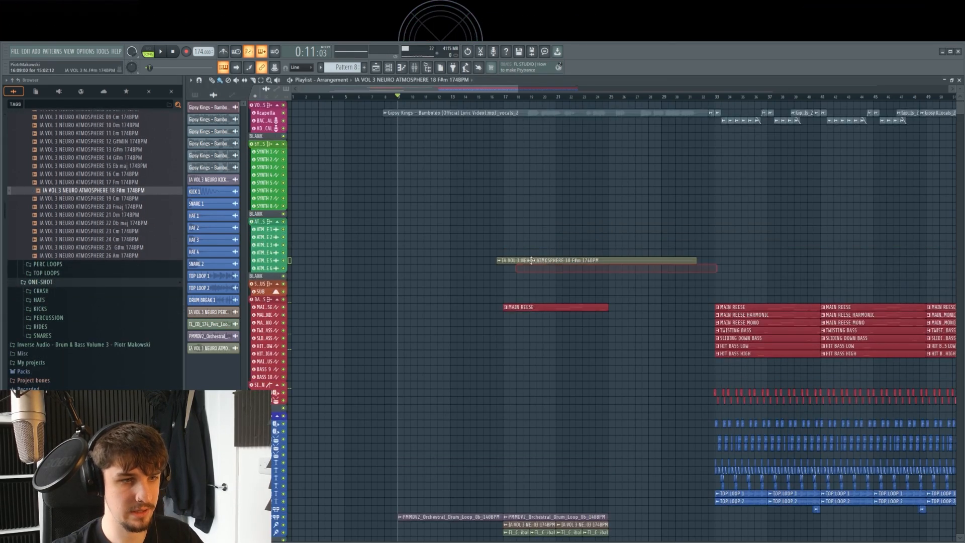
{"action": "scroll", "coordinate": [425, 238], "scroll_direction": "up", "scroll_amount": 4}
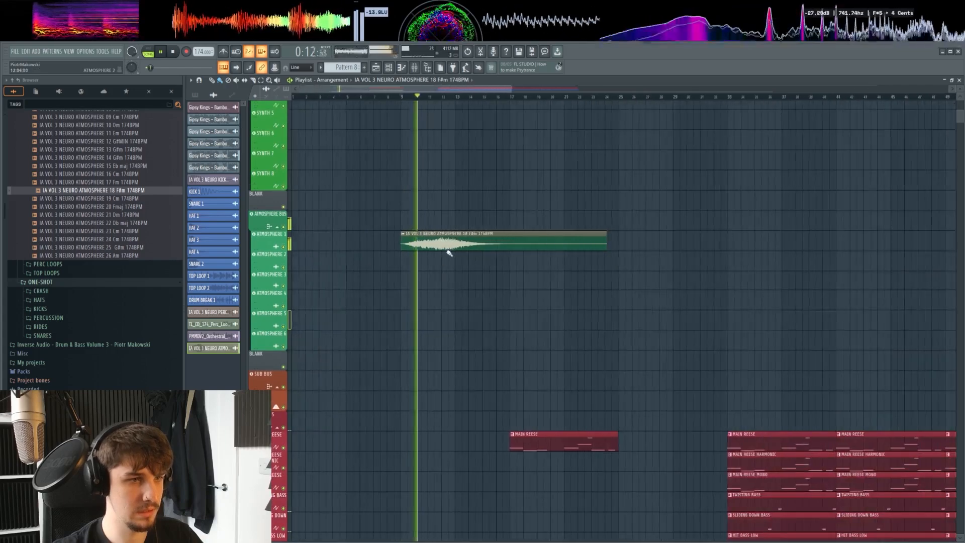
{"action": "key", "text": "F9"}
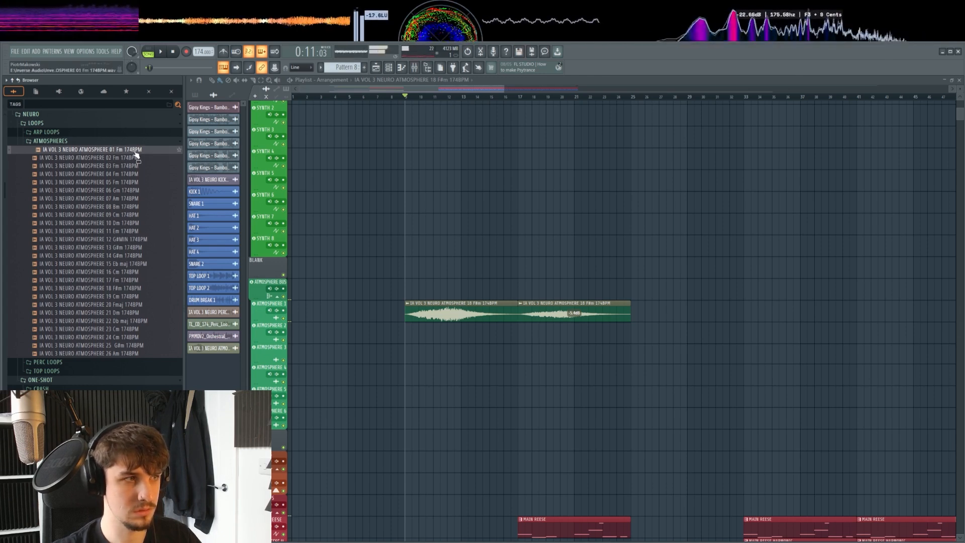
Place IA VOL 3 NEURO ATMOSPHERE 01 Fm on the ATMOSPHERE 2 track from bar 1 and shift its pitch up
{"action": "left_click_drag", "start_coordinate": [136, 155], "coordinate": [405, 351]}
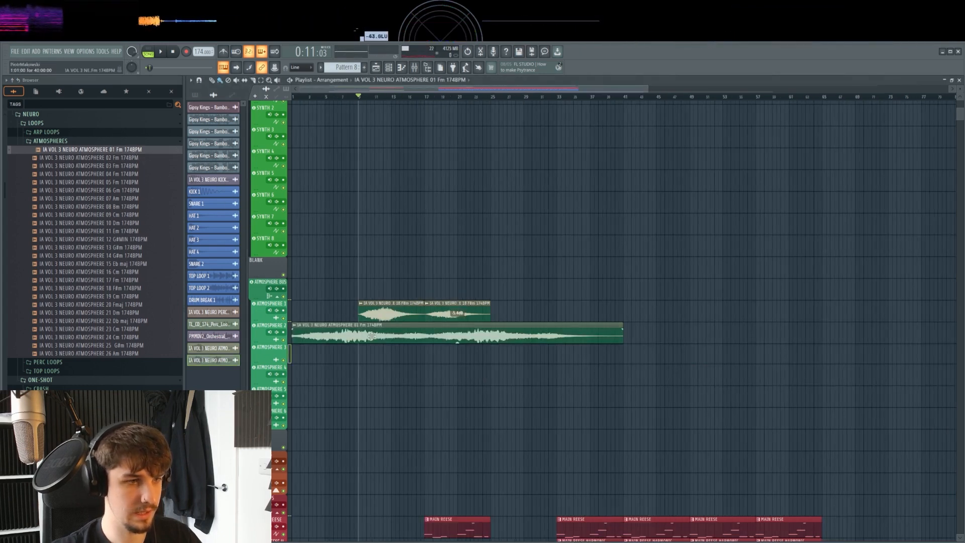
{"action": "double_click", "coordinate": [430, 327]}
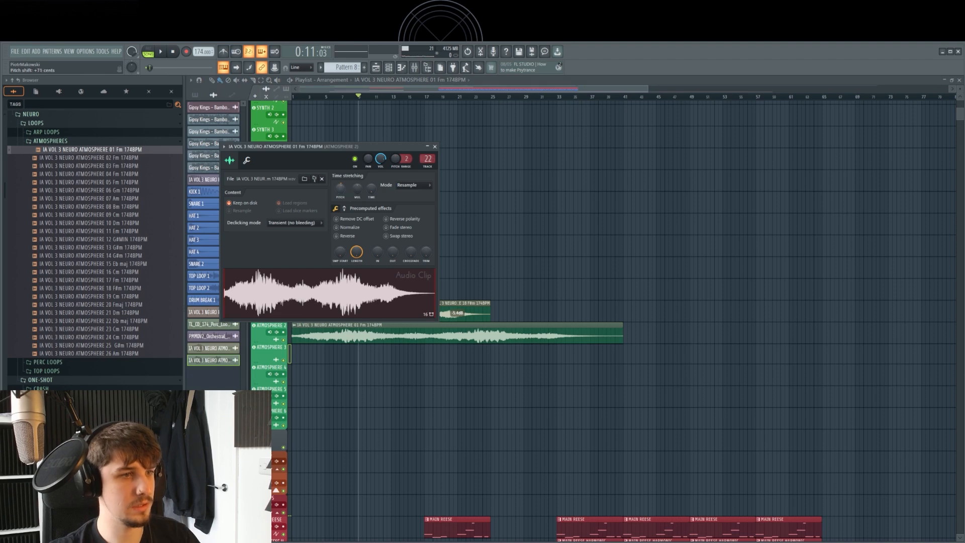
{"action": "key", "text": "Escape"}
Balance the mixer levels of ATMOSPHERE 1 and ATMOSPHERE 2 at about -9 and -11 dB during playback
{"action": "key", "text": "space"}
{"action": "key", "text": "F9"}
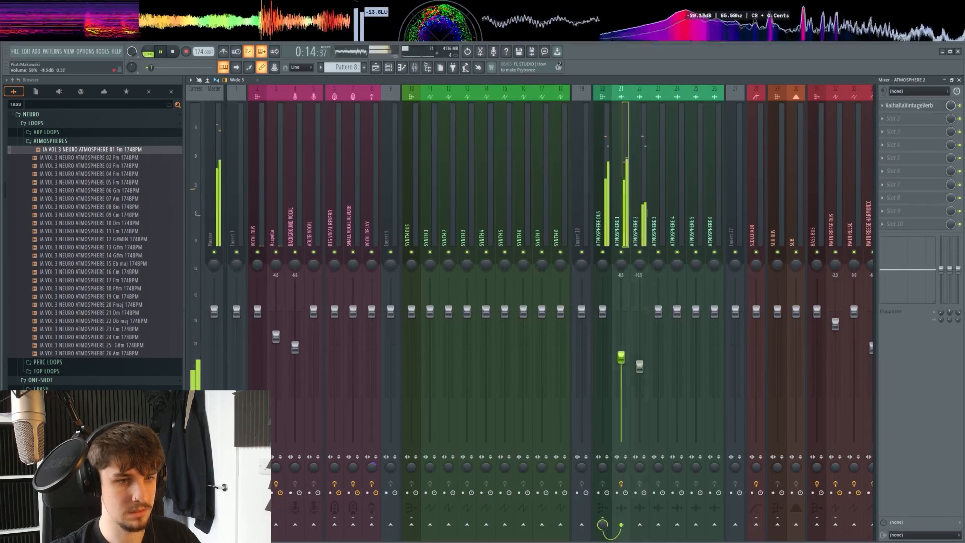
{"action": "left_click", "coordinate": [376, 67]}
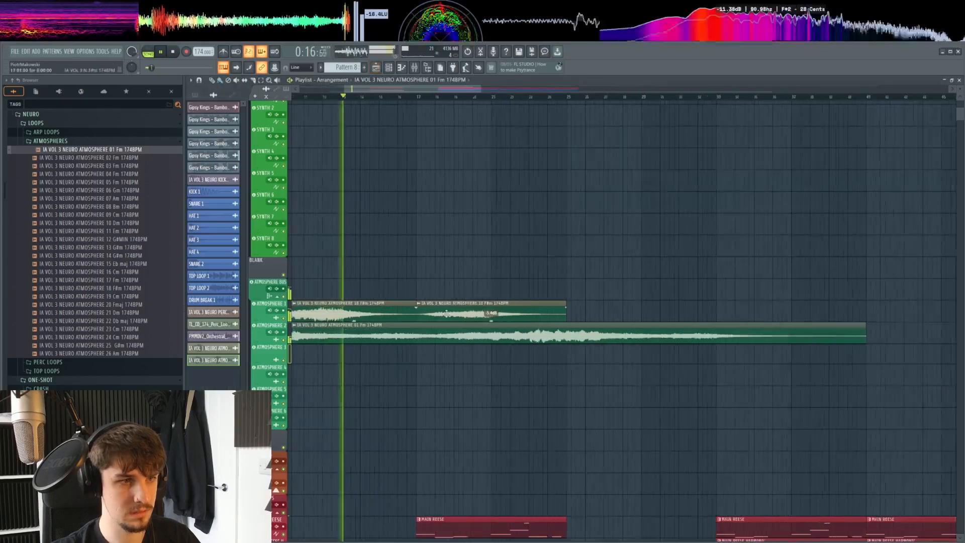
Trim the end of the NEURO ATMOSPHERE 01 clip back to bar 33, where the drop starts
{"action": "scroll", "coordinate": [565, 346], "scroll_direction": "down", "scroll_amount": 2}
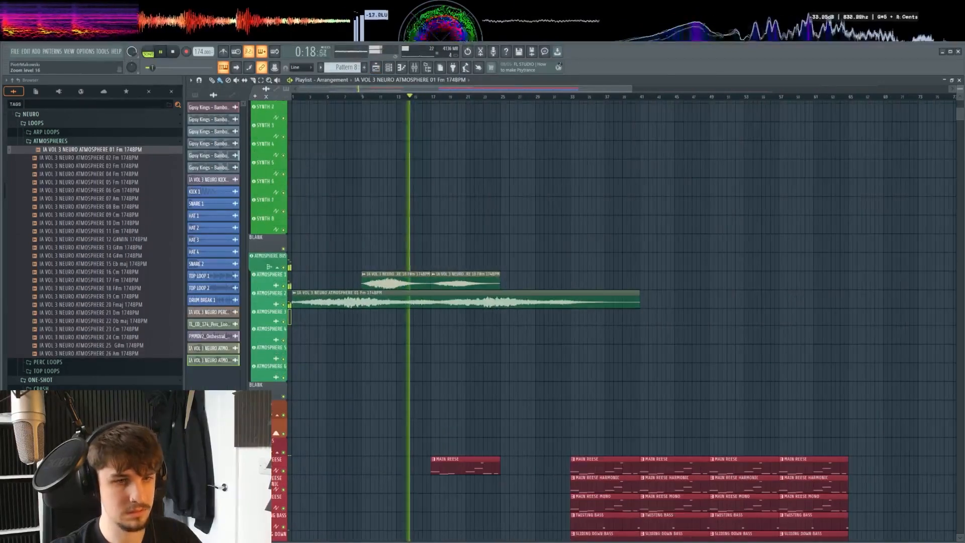
{"action": "scroll", "coordinate": [491, 383], "scroll_direction": "up", "scroll_amount": 3}
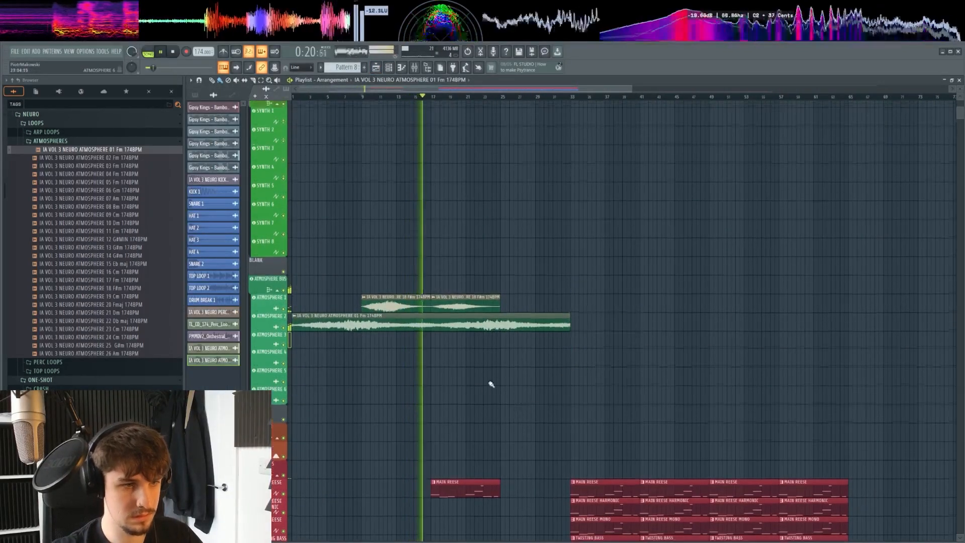
{"action": "scroll", "coordinate": [520, 401], "scroll_direction": "down", "scroll_amount": 2}
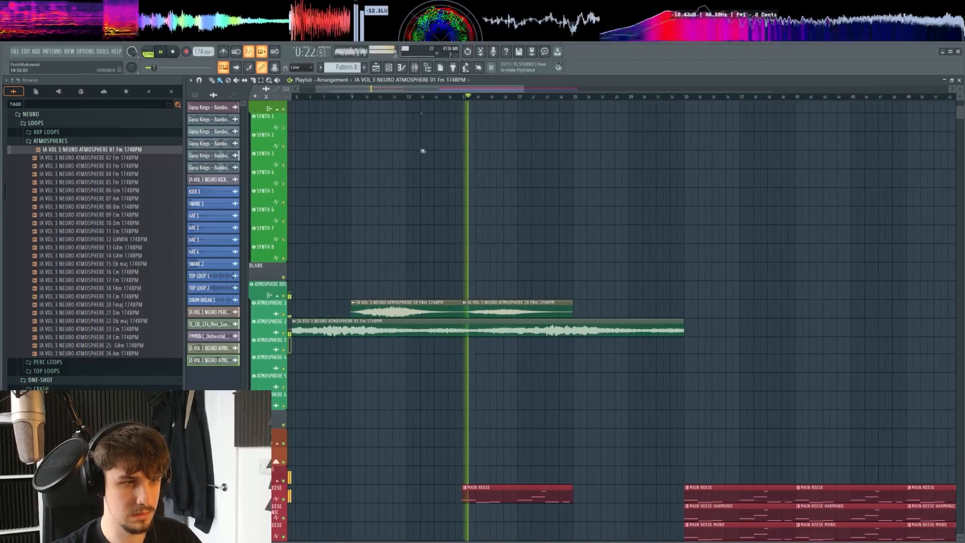
Listen to the section from bar 17 and check the bass levels in the mixer and the MAIN REESE clip in the playlist
{"action": "left_click", "coordinate": [415, 72]}
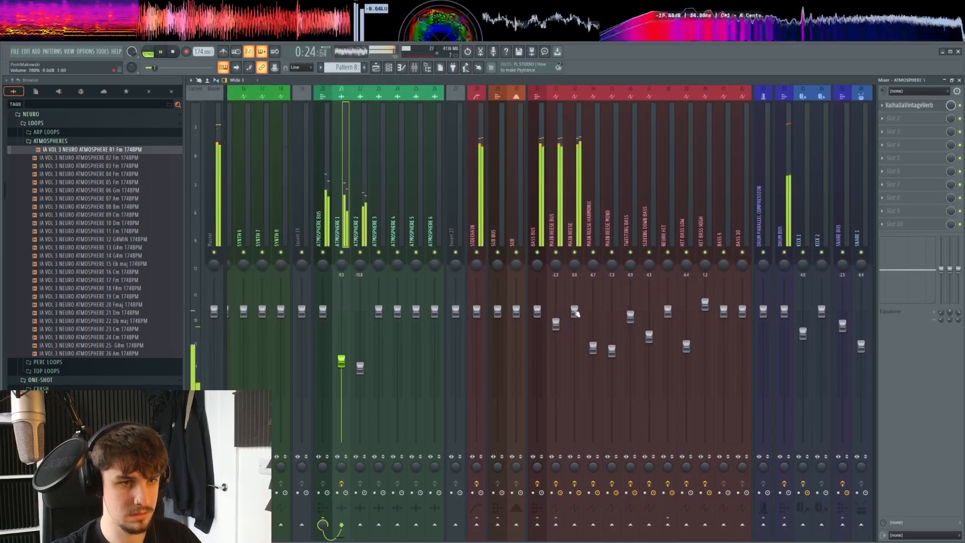
{"action": "left_click", "coordinate": [414, 66]}
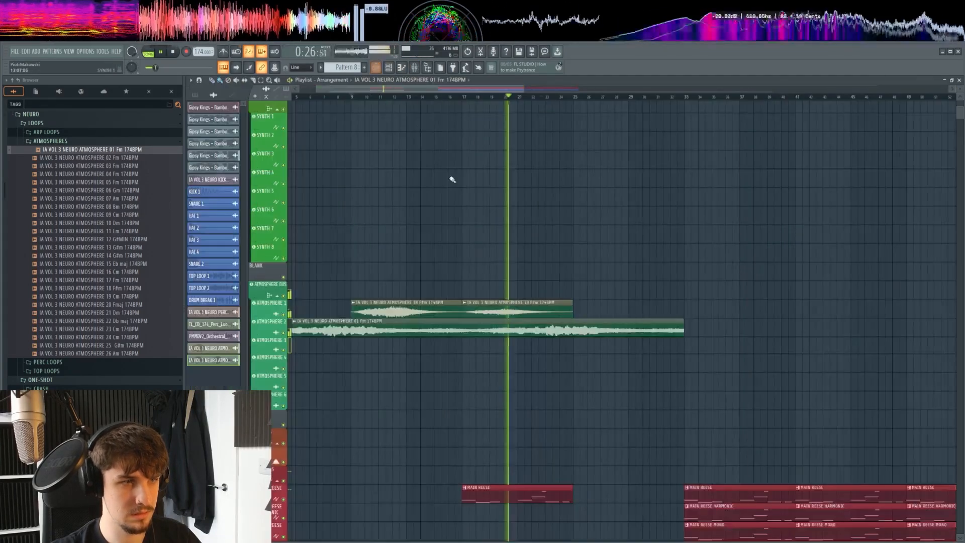
{"action": "scroll", "coordinate": [611, 356], "scroll_direction": "down", "scroll_amount": 2}
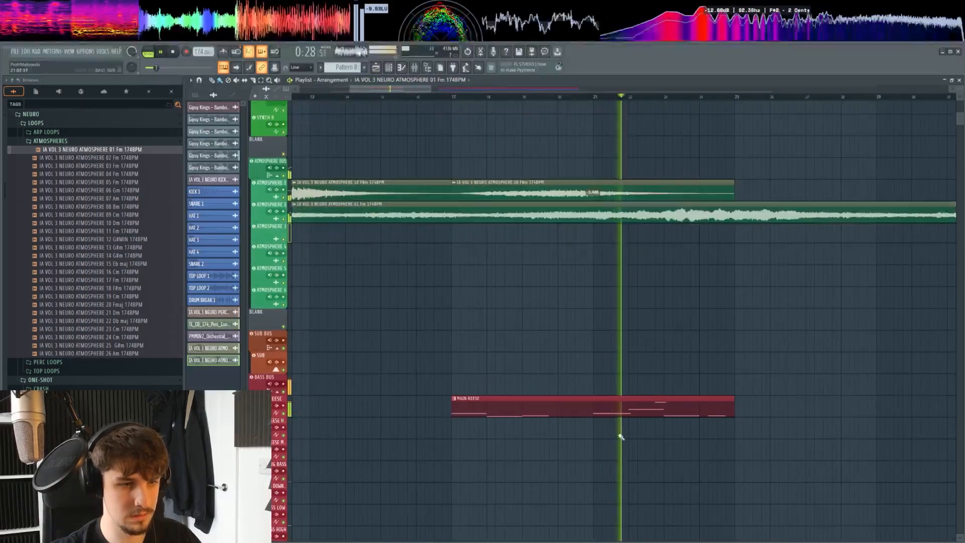
{"action": "scroll", "coordinate": [554, 297], "scroll_direction": "down", "scroll_amount": 5}
{"action": "scroll", "coordinate": [550, 356], "scroll_direction": "up", "scroll_amount": 5}
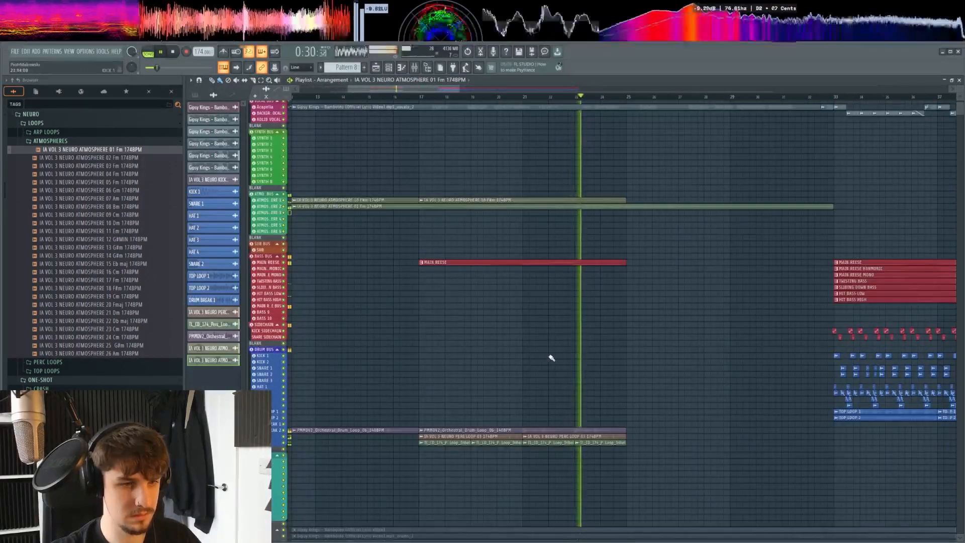
Place IA VOL 3 IMPACT 06 leading into bar 9 and IA VOL 3 EXHAUST 09 at bar 17 on the FX tracks
{"action": "scroll", "coordinate": [588, 358], "scroll_direction": "down", "scroll_amount": 4}
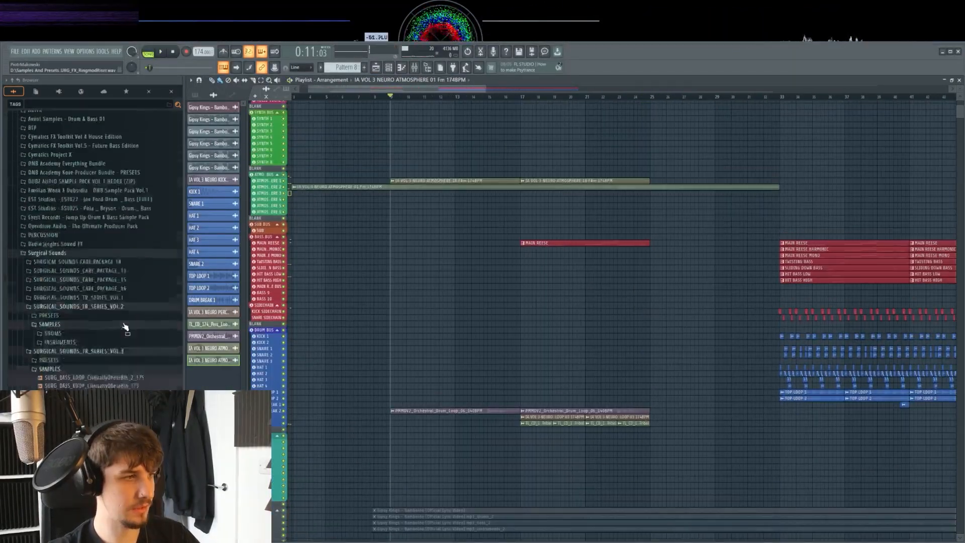
{"action": "scroll", "coordinate": [127, 327], "scroll_direction": "up", "scroll_amount": 10}
{"action": "scroll", "coordinate": [91, 341], "scroll_direction": "down", "scroll_amount": 6}
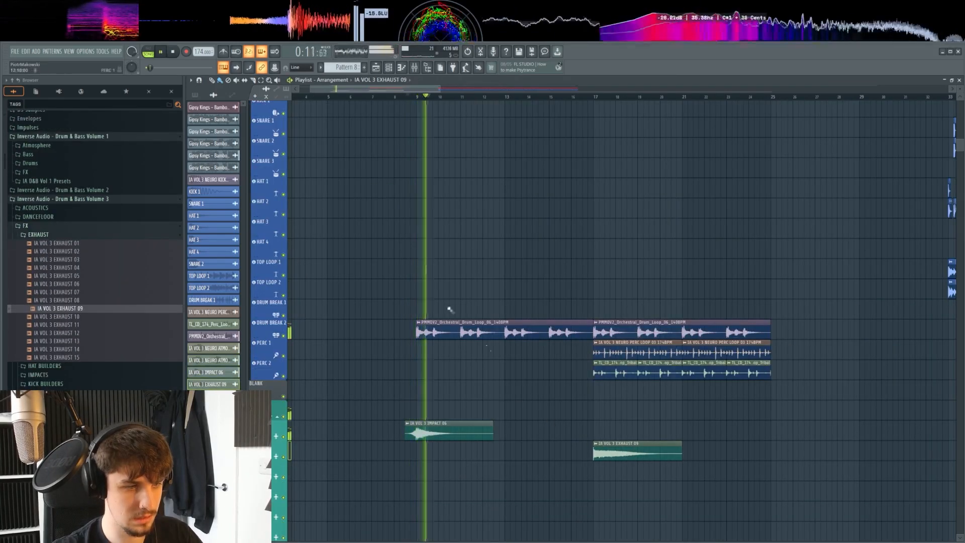
{"action": "left_click", "coordinate": [421, 70]}
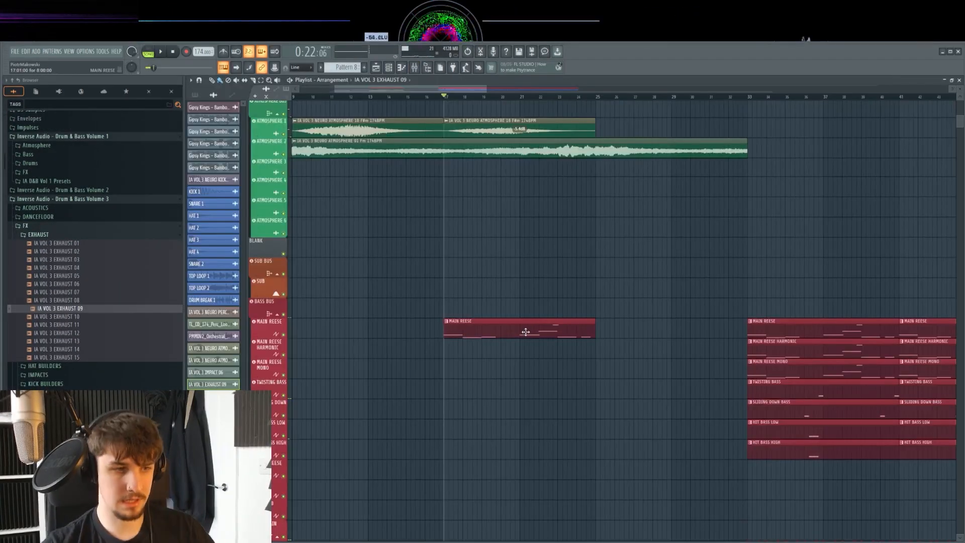
Look over the atmosphere, MAIN REESE, percussion and FX clips between bars 9 and 25 in relation to the drop
{"action": "scroll", "coordinate": [536, 391], "scroll_direction": "down", "scroll_amount": 1}
{"action": "left_click_drag", "start_coordinate": [536, 413], "coordinate": [573, 457]}
{"action": "scroll", "coordinate": [572, 456], "scroll_direction": "down", "scroll_amount": 4}
{"action": "scroll", "coordinate": [526, 354], "scroll_direction": "down", "scroll_amount": 5}
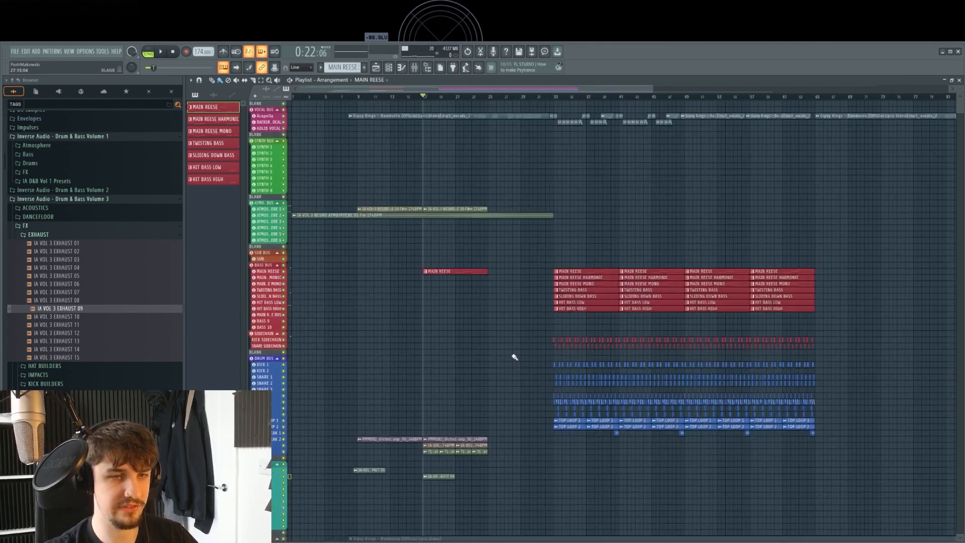
{"action": "scroll", "coordinate": [426, 329], "scroll_direction": "up", "scroll_amount": 5}
{"action": "left_click_drag", "start_coordinate": [425, 327], "coordinate": [537, 420]}
{"action": "scroll", "coordinate": [459, 355], "scroll_direction": "up", "scroll_amount": 3}
{"action": "scroll", "coordinate": [537, 421], "scroll_direction": "down", "scroll_amount": 8}
{"action": "scroll", "coordinate": [502, 333], "scroll_direction": "up", "scroll_amount": 3}
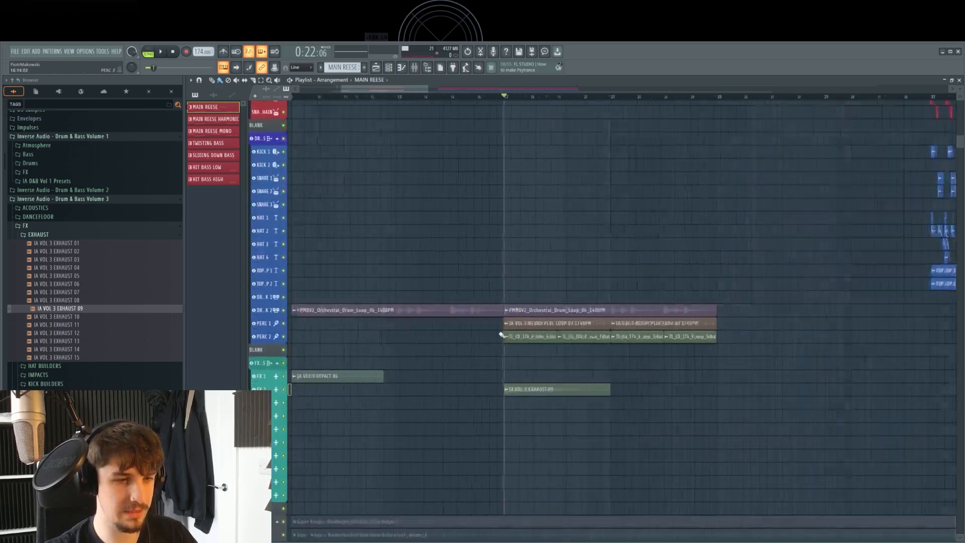
Audition the PMMDV2_Orchestral_Drum_Loop_06 clip at bar 17 on its own
{"action": "scroll", "coordinate": [504, 329], "scroll_direction": "up", "scroll_amount": 2}
{"action": "right_click", "coordinate": [510, 313], "text": "ctrl+alt"}
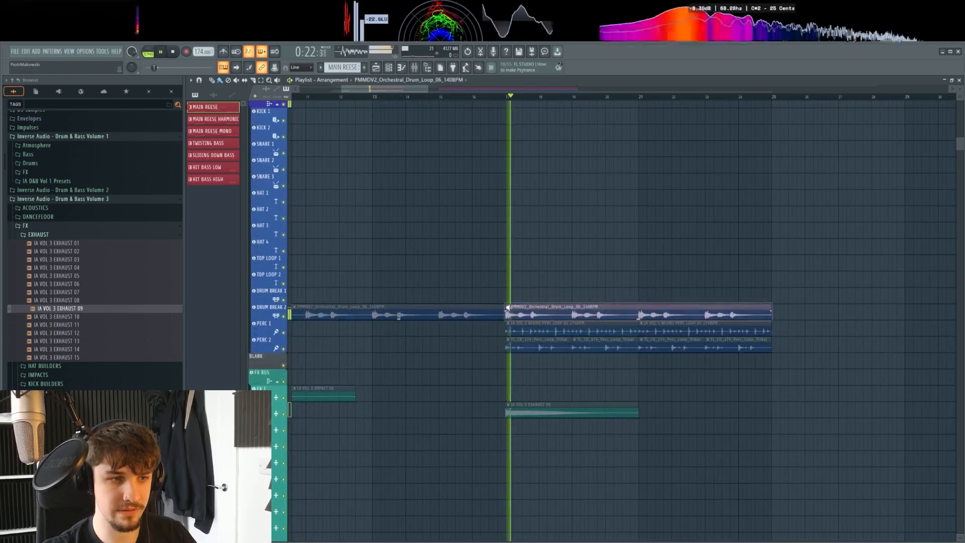
{"action": "right_click", "coordinate": [511, 313], "text": "ctrl+alt"}
{"action": "key", "text": "space"}
{"action": "scroll", "coordinate": [517, 309], "scroll_direction": "up", "scroll_amount": 10}
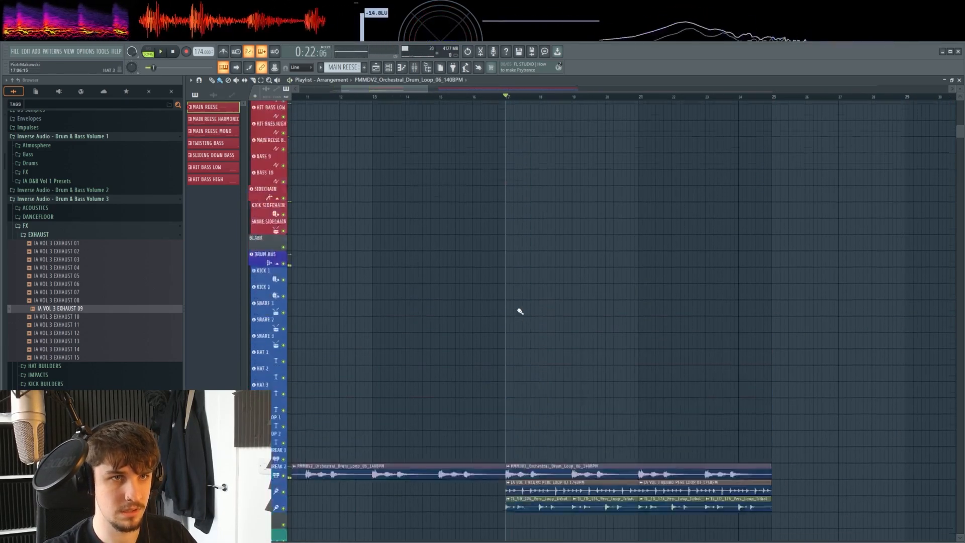
Audition the MAIN REESE clip at bar 17 on its own, followed by the orchestral drum loop again
{"action": "right_click", "coordinate": [536, 279], "text": "ctrl+alt"}
{"action": "left_click_drag", "start_coordinate": [541, 280], "coordinate": [505, 174]}
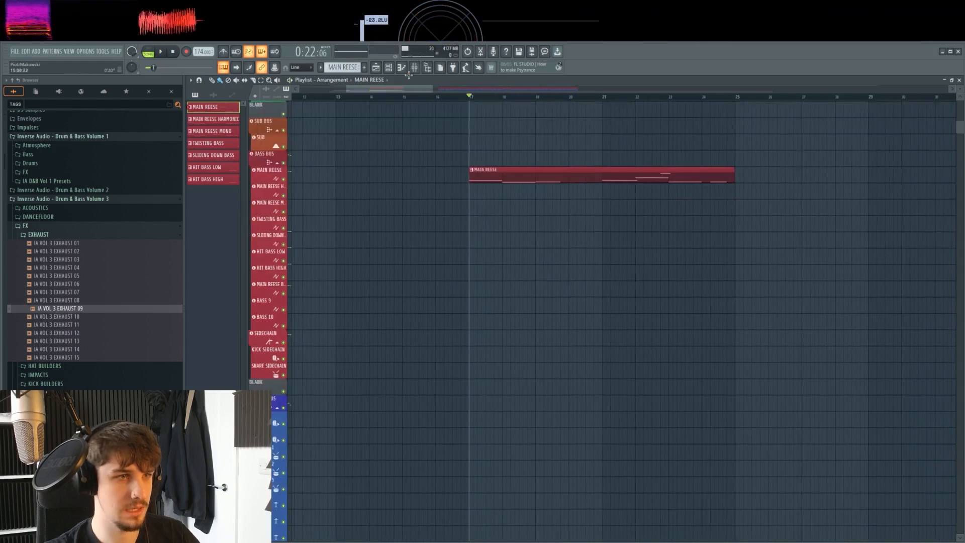
{"action": "scroll", "coordinate": [487, 218], "scroll_direction": "up", "scroll_amount": 2}
{"action": "scroll", "coordinate": [483, 234], "scroll_direction": "down", "scroll_amount": 1}
{"action": "scroll", "coordinate": [484, 236], "scroll_direction": "down", "scroll_amount": 4}
{"action": "key", "text": "space"}
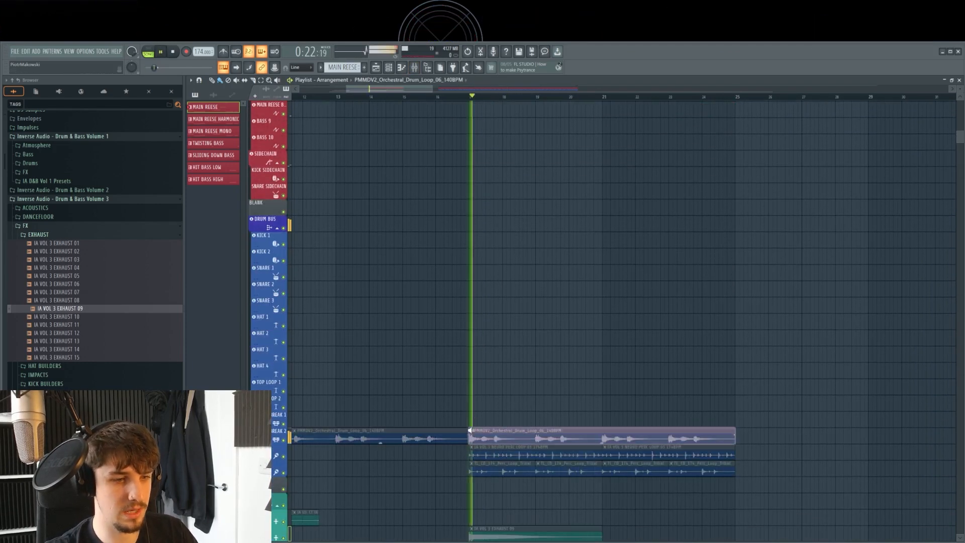
Turn off the distortion, flanger, compressor, EQ and filter effects in the INTRO REESE Serum and set its oscillator-page filter to LP 12
{"action": "key", "text": "space"}
{"action": "scroll", "coordinate": [510, 308], "scroll_direction": "up", "scroll_amount": 5}
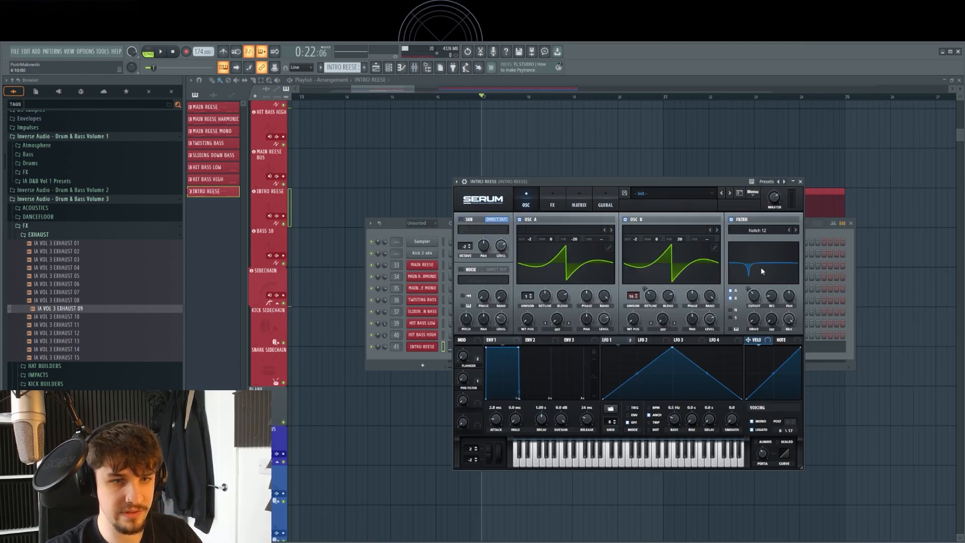
{"action": "left_click", "coordinate": [553, 202]}
{"action": "left_click", "coordinate": [464, 232]}
{"action": "left_click", "coordinate": [464, 245]}
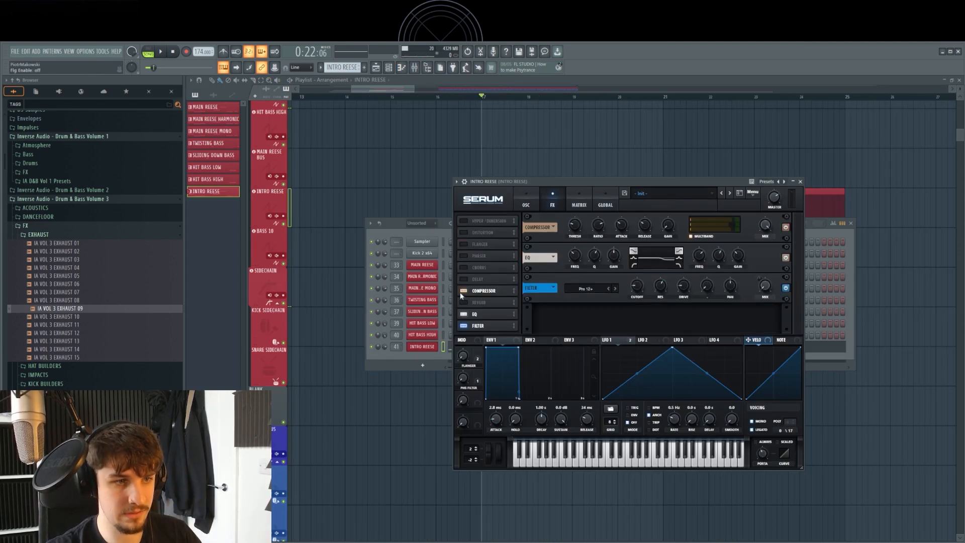
{"action": "left_click", "coordinate": [464, 291]}
{"action": "left_click", "coordinate": [463, 314]}
{"action": "left_click", "coordinate": [463, 326]}
{"action": "left_click", "coordinate": [526, 195]}
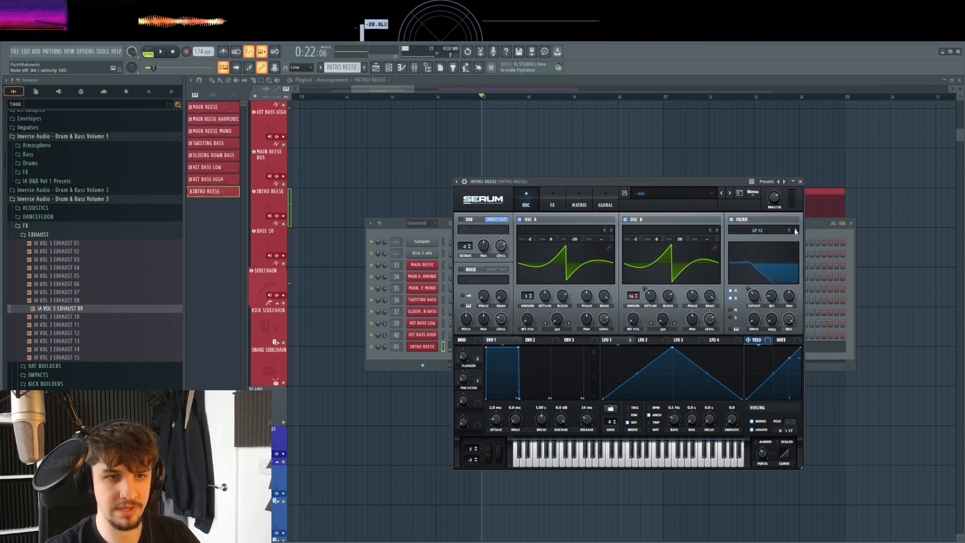
Load Decapitator in the first effect slot of the INTRO REESE mixer track
{"action": "left_click", "coordinate": [414, 67]}
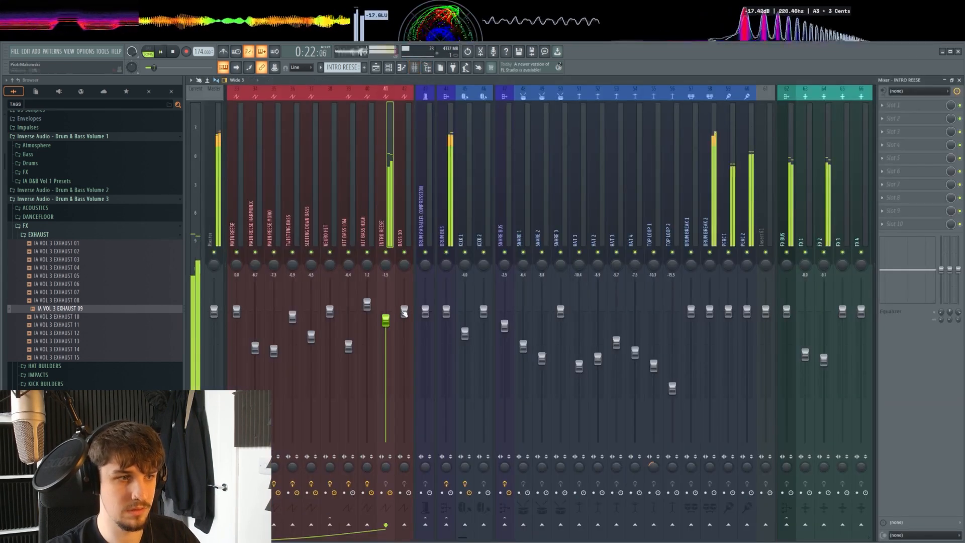
{"action": "scroll", "coordinate": [445, 217], "scroll_direction": "left", "scroll_amount": 3}
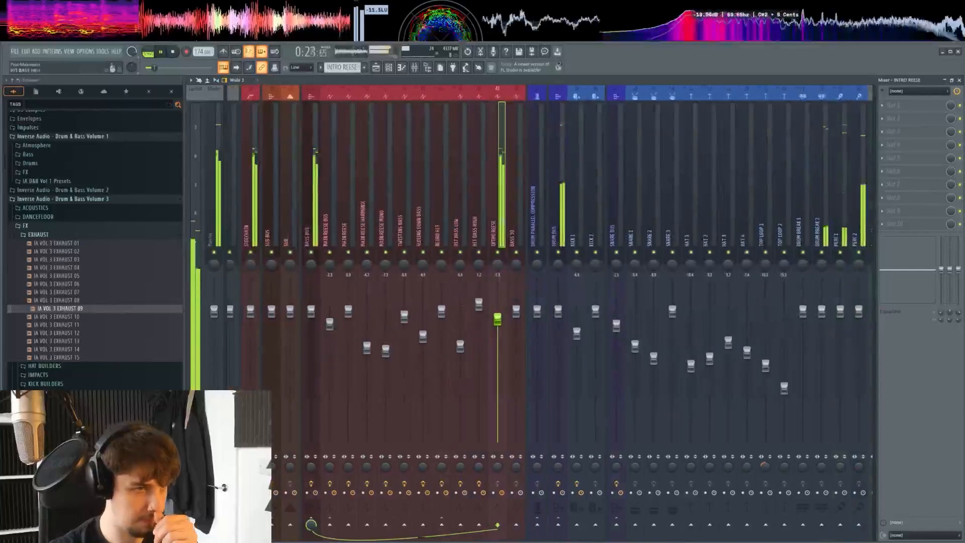
{"action": "left_click", "coordinate": [882, 105]}
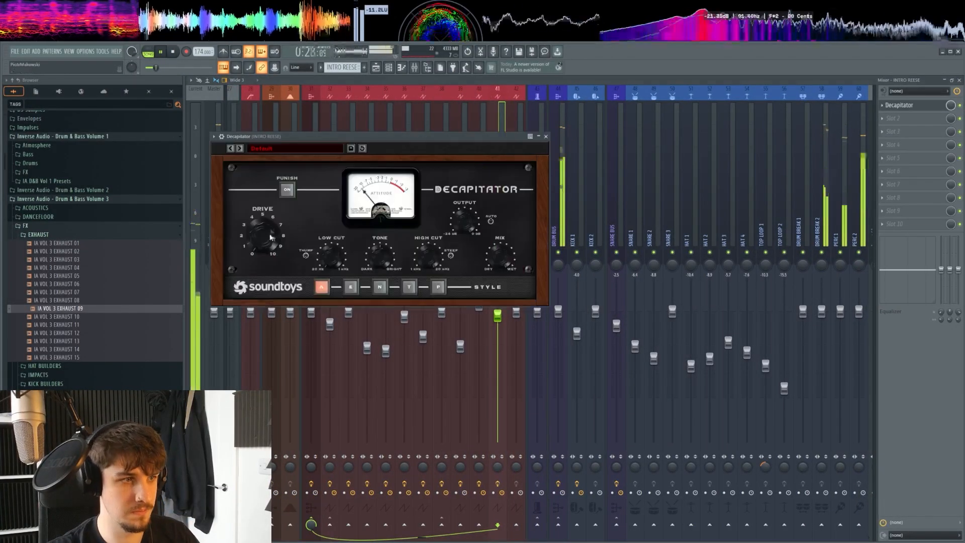
{"action": "left_click", "coordinate": [546, 137]}
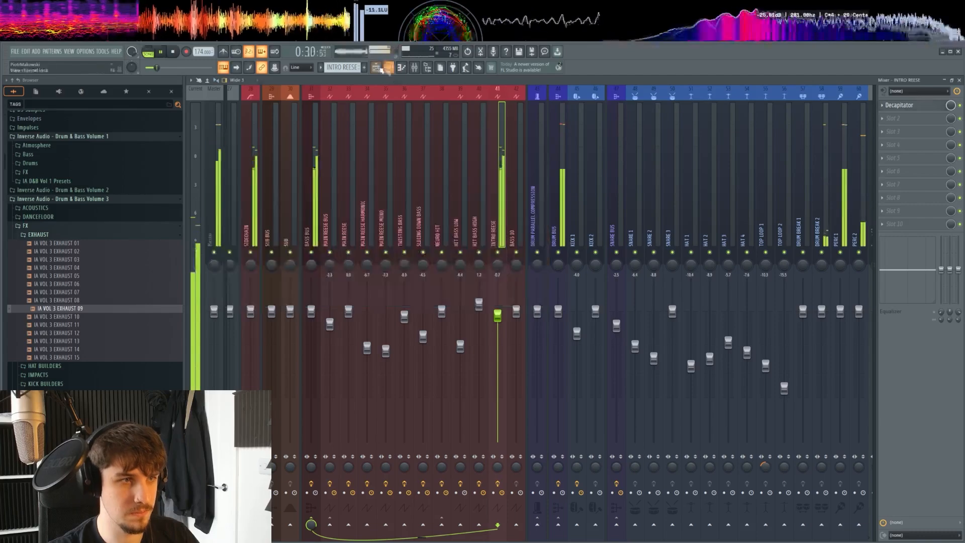
Place IA VOL 3 SHORT RISER 03 on the FX 3 track so it peaks at bar 17
{"action": "key", "text": "F5"}
{"action": "left_click_drag", "start_coordinate": [592, 226], "coordinate": [498, 300]}
{"action": "scroll", "coordinate": [498, 299], "scroll_direction": "down", "scroll_amount": 3}
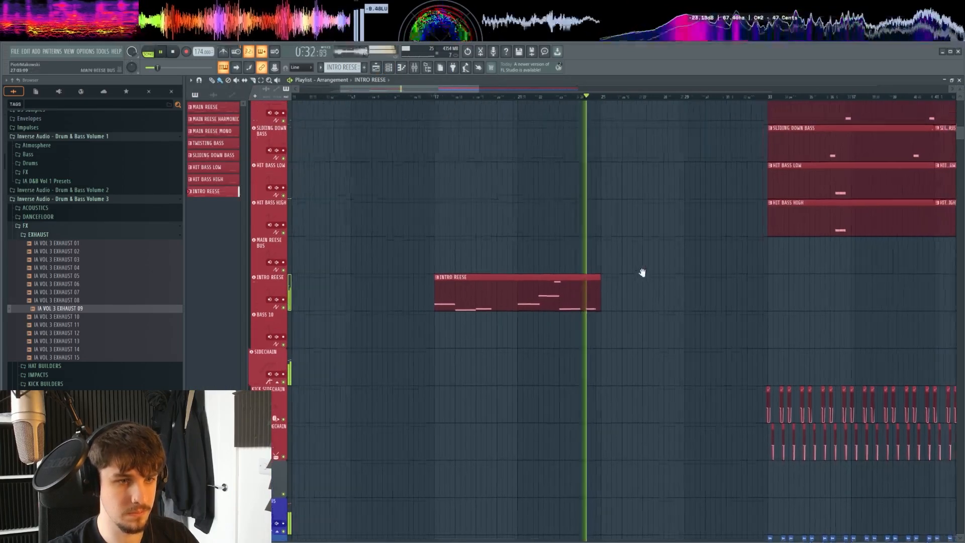
{"action": "scroll", "coordinate": [573, 295], "scroll_direction": "up", "scroll_amount": 2}
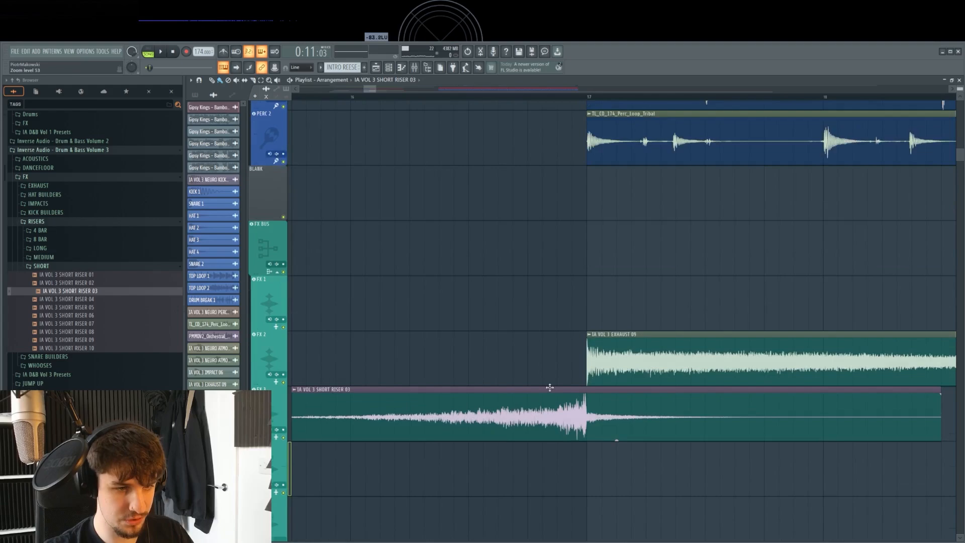
{"action": "left_click", "coordinate": [549, 387]}
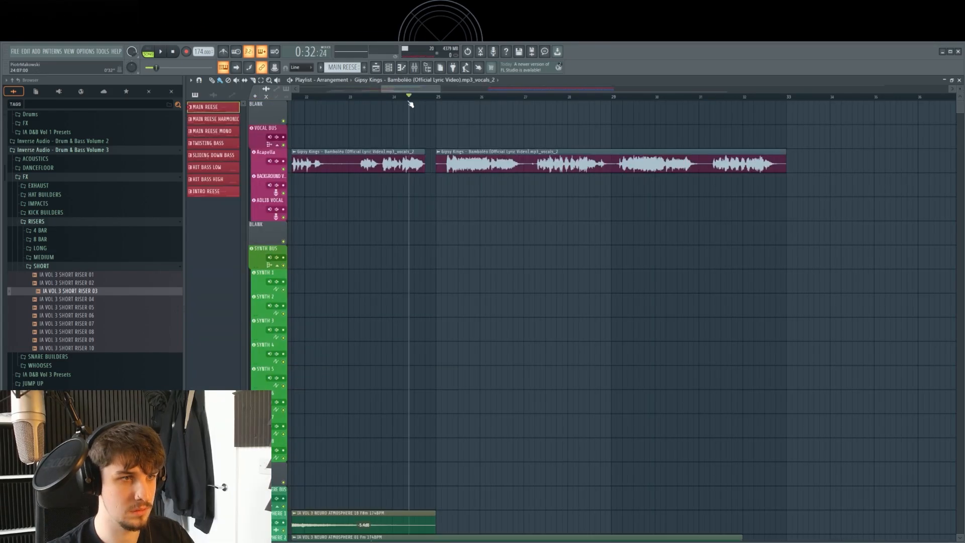
Move the second Acapella clip slightly ahead of bar 25 and shift the intro clips eight bars earlier so the atmospheres start at bar 1
{"action": "key", "text": "space"}
{"action": "left_click_drag", "start_coordinate": [473, 163], "coordinate": [456, 163]}
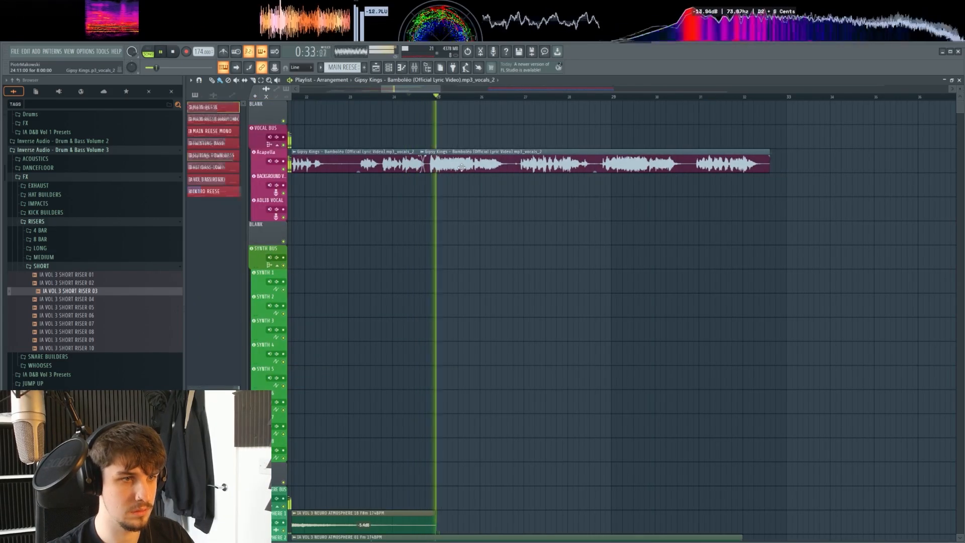
{"action": "scroll", "coordinate": [575, 229], "scroll_direction": "down", "scroll_amount": 4}
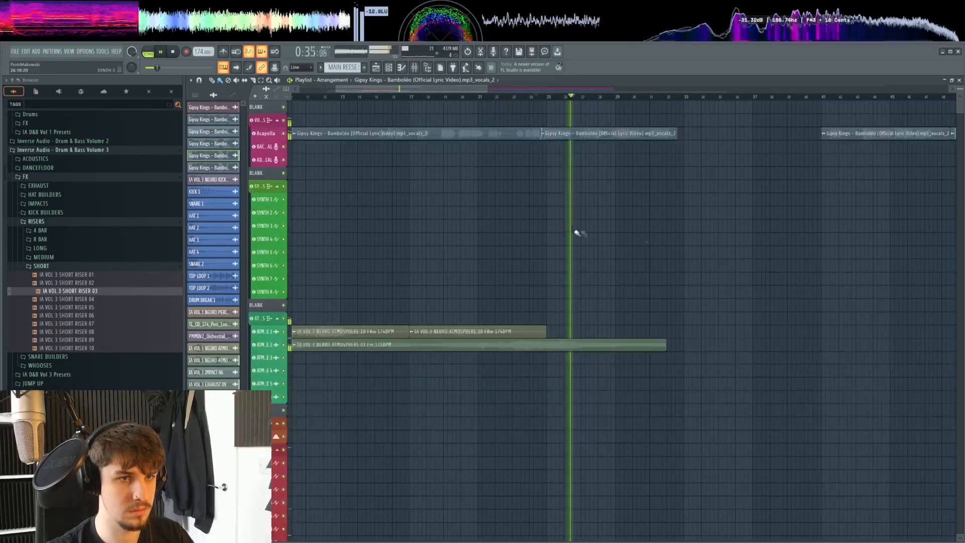
{"action": "left_click_drag", "start_coordinate": [585, 251], "coordinate": [543, 264]}
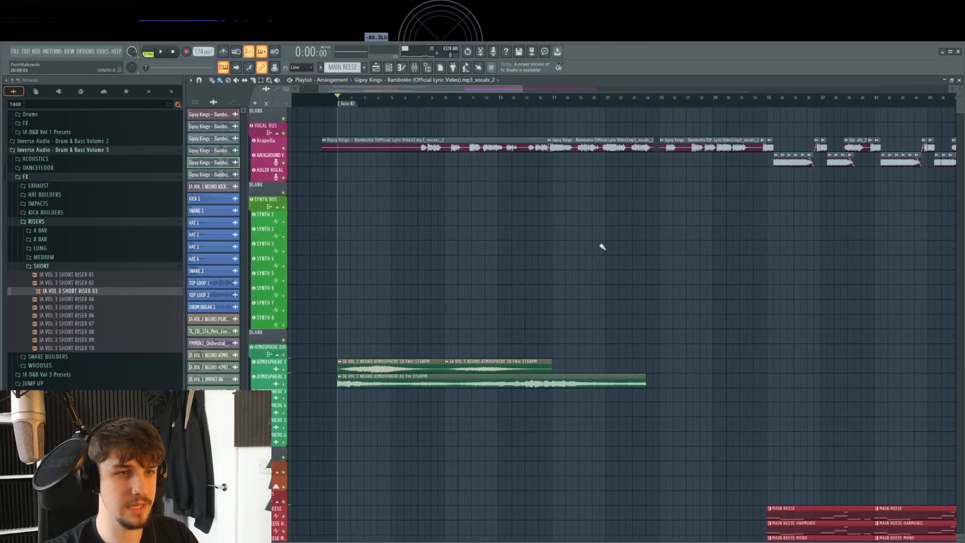
Audition the arrangement briefly from around bar 17
{"action": "scroll", "coordinate": [541, 106], "scroll_direction": "down", "scroll_amount": 2}
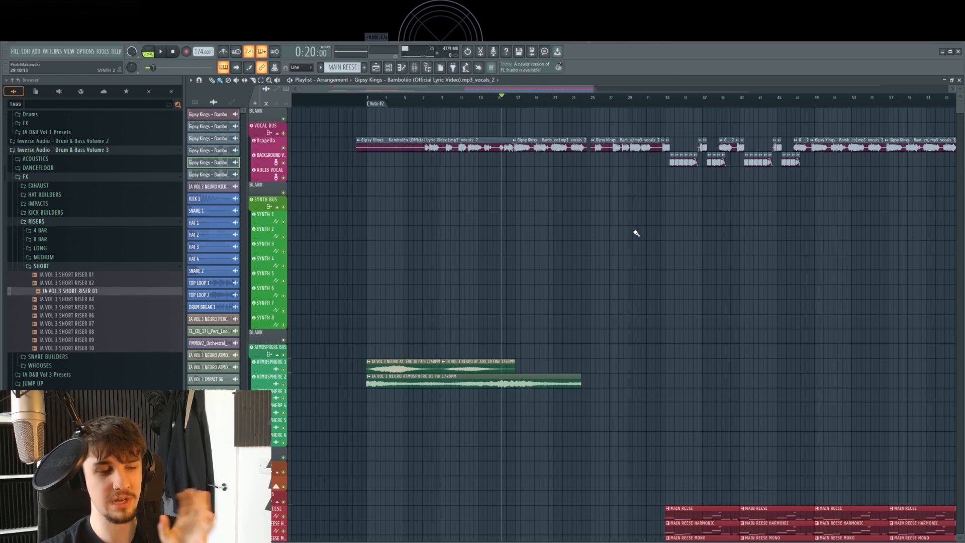
{"action": "scroll", "coordinate": [536, 128], "scroll_direction": "up", "scroll_amount": 3}
{"action": "left_click", "coordinate": [491, 97]}
{"action": "key", "text": "space"}
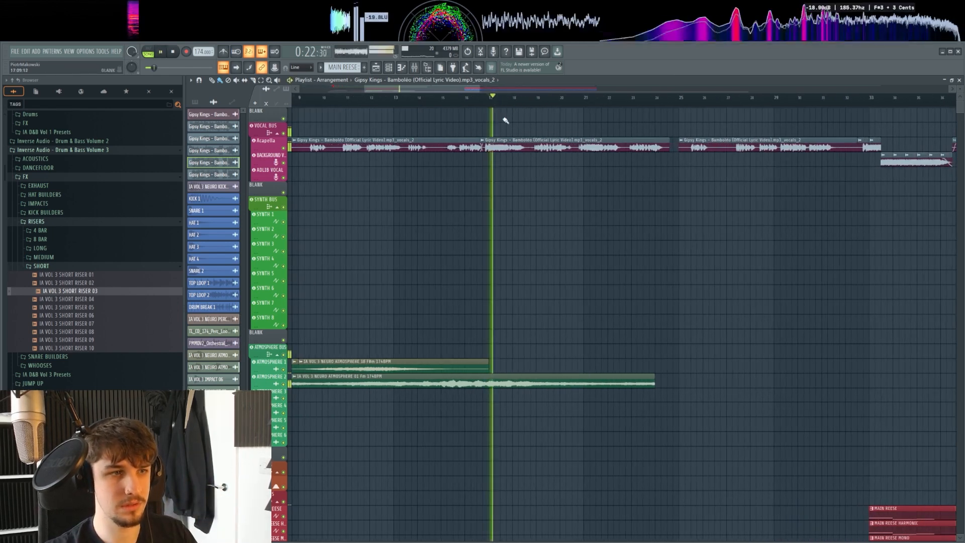
{"action": "key", "text": "space"}
Look over the whole arrangement from the vocals down to the FX tracks, comparing the intro with the drop at bar 33
{"action": "scroll", "coordinate": [540, 201], "scroll_direction": "down", "scroll_amount": 3}
{"action": "scroll", "coordinate": [545, 207], "scroll_direction": "down", "scroll_amount": 2}
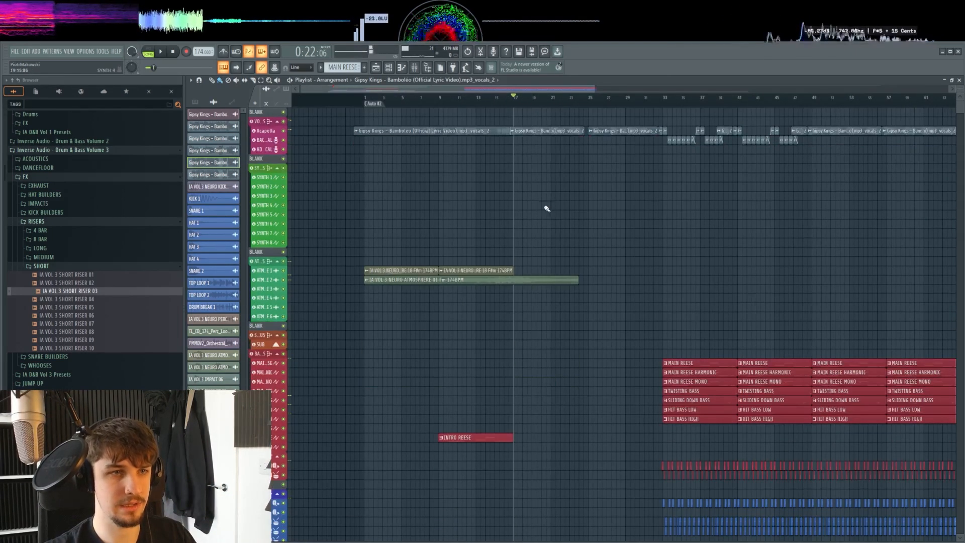
{"action": "scroll", "coordinate": [526, 338], "scroll_direction": "down", "scroll_amount": 5}
{"action": "scroll", "coordinate": [571, 201], "scroll_direction": "down", "scroll_amount": 2}
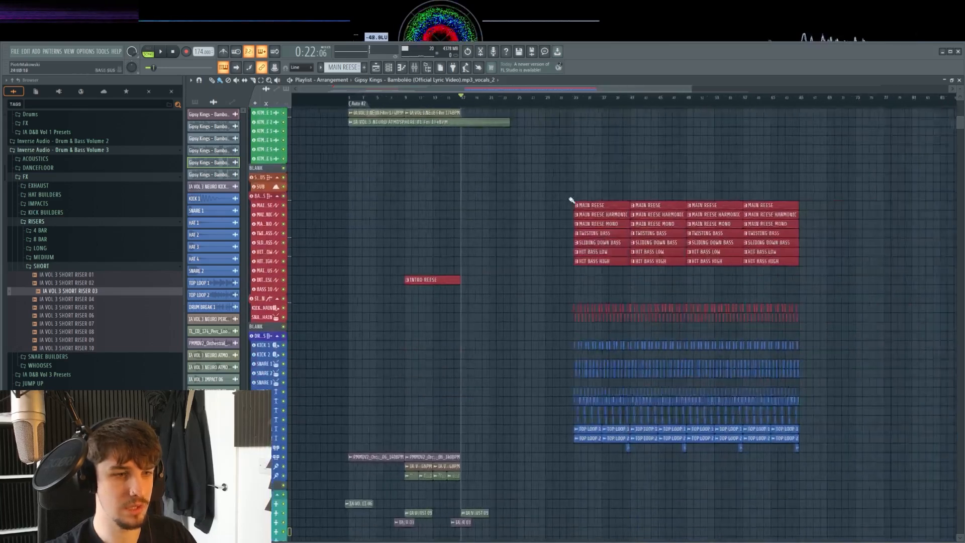
{"action": "scroll", "coordinate": [571, 201], "scroll_direction": "down", "scroll_amount": 2}
{"action": "scroll", "coordinate": [499, 251], "scroll_direction": "up", "scroll_amount": 2}
{"action": "scroll", "coordinate": [498, 261], "scroll_direction": "up", "scroll_amount": 3}
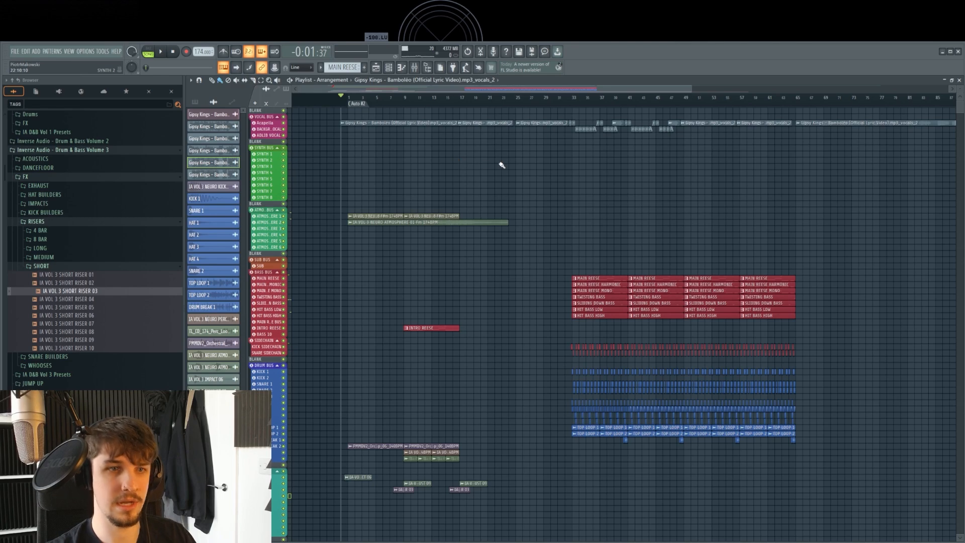
Play the intro from the beginning and follow the atmosphere, reese, percussion and FX clips
{"action": "key", "text": "space"}
{"action": "scroll", "coordinate": [498, 201], "scroll_direction": "up", "scroll_amount": 2}
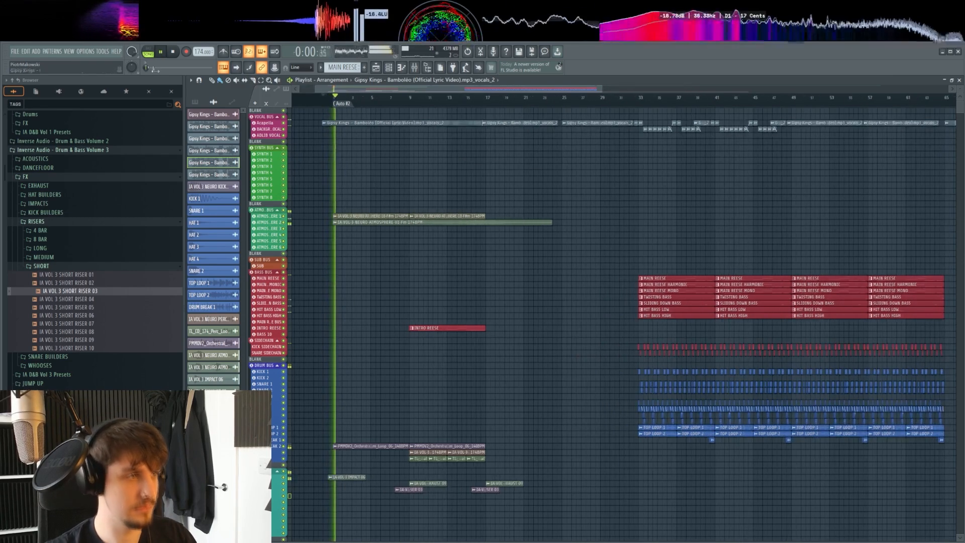
{"action": "scroll", "coordinate": [354, 251], "scroll_direction": "up", "scroll_amount": 3}
{"action": "scroll", "coordinate": [379, 250], "scroll_direction": "up", "scroll_amount": 3}
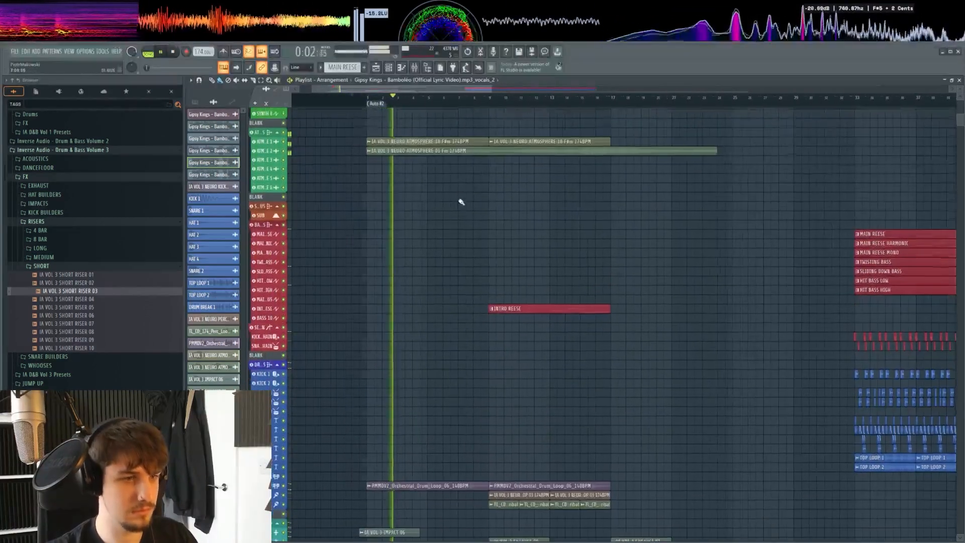
{"action": "scroll", "coordinate": [468, 268], "scroll_direction": "down", "scroll_amount": 6}
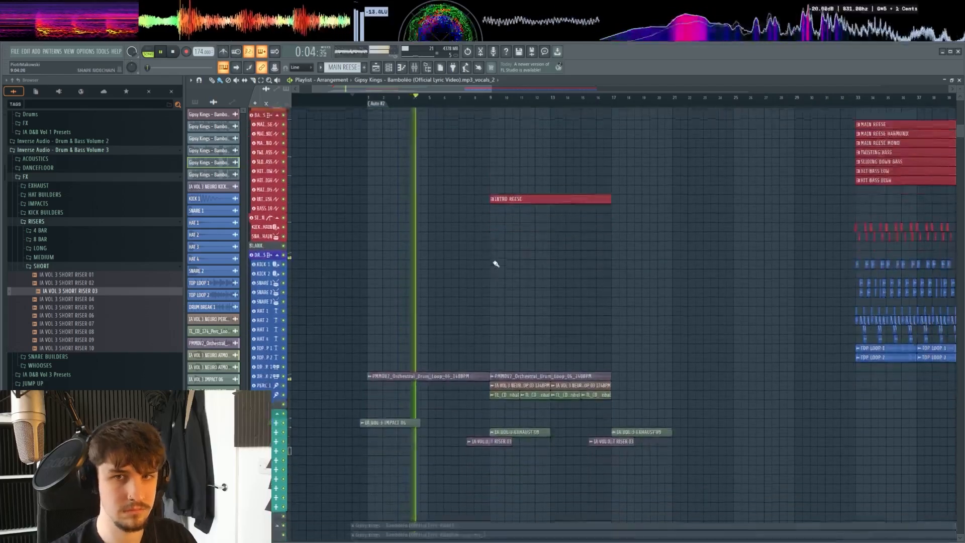
{"action": "scroll", "coordinate": [493, 275], "scroll_direction": "down", "scroll_amount": 2}
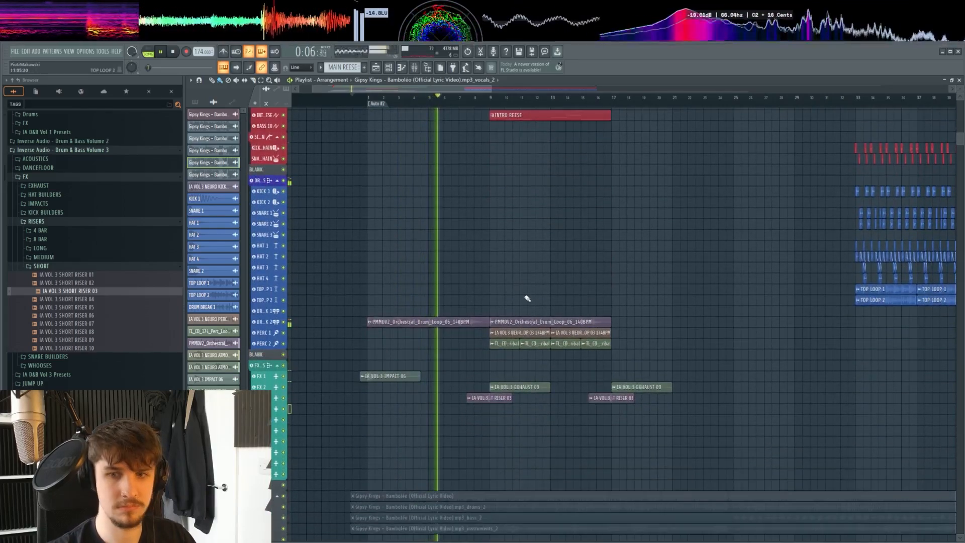
{"action": "scroll", "coordinate": [528, 299], "scroll_direction": "up", "scroll_amount": 2}
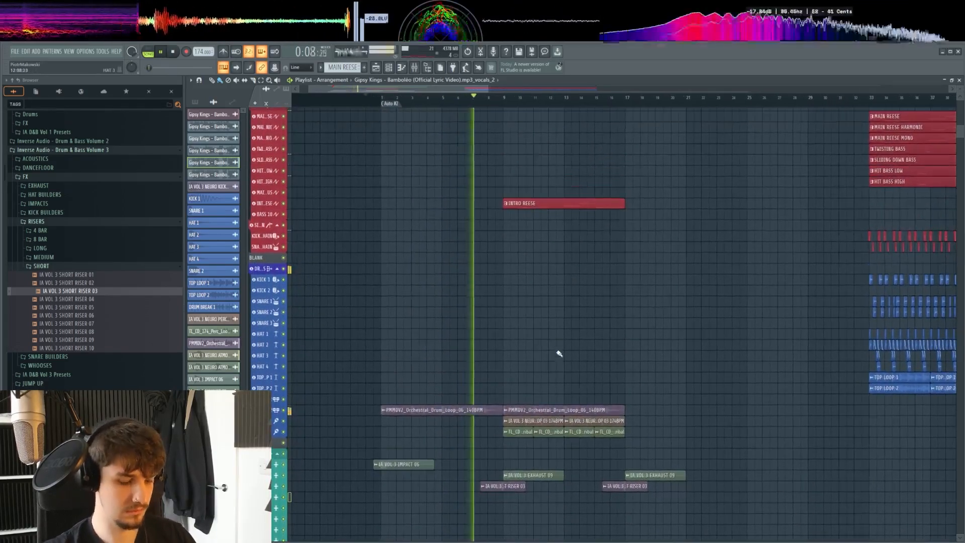
Lower the INTRO REESE track's level slightly in the mixer while the intro plays
{"action": "scroll", "coordinate": [583, 329], "scroll_direction": "up", "scroll_amount": 6}
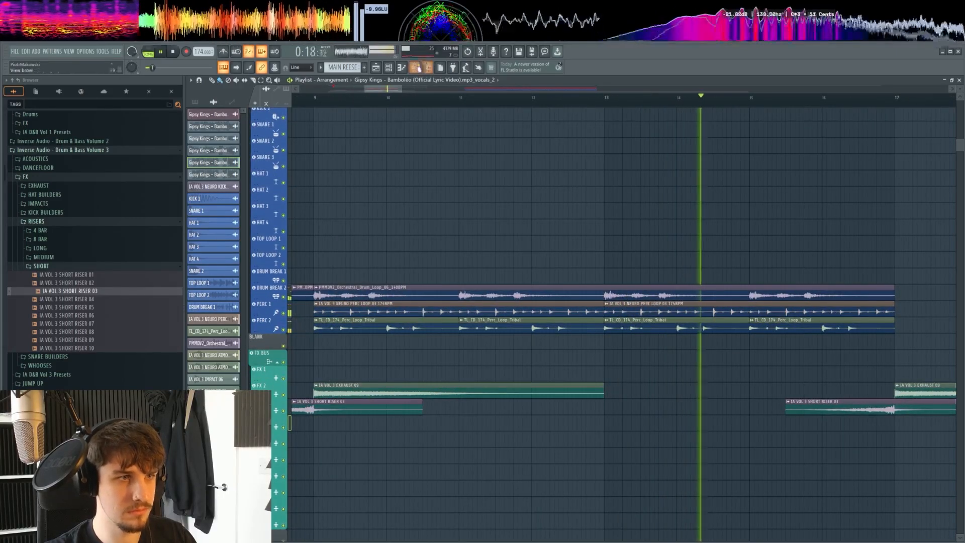
{"action": "key", "text": "F9"}
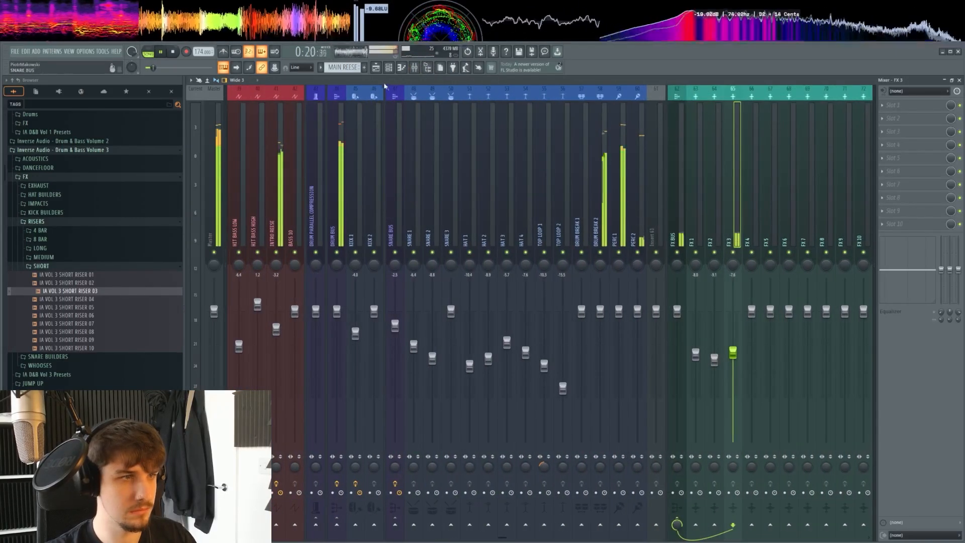
{"action": "key", "text": "F5"}
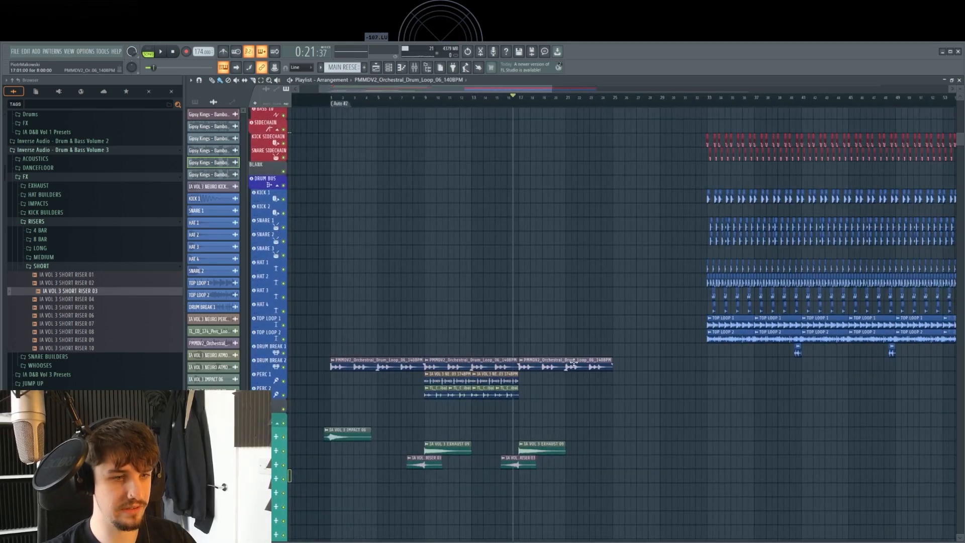
Try the orchestral drum loop at bar 17, and replace it with IA VOL 3 NEURO PERC LOOP 03 repeated from bar 17 to 25
{"action": "key", "text": "space"}
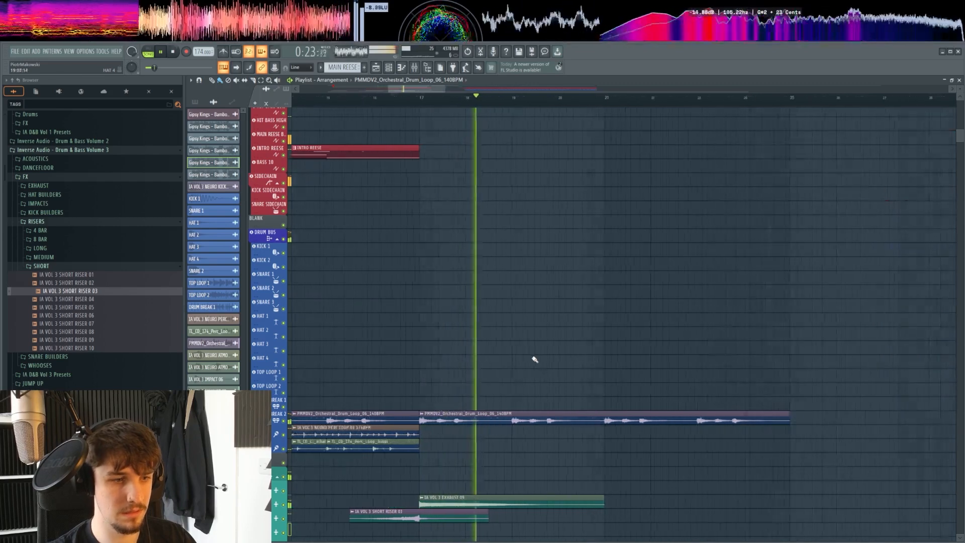
{"action": "scroll", "coordinate": [590, 345], "scroll_direction": "down", "scroll_amount": 3}
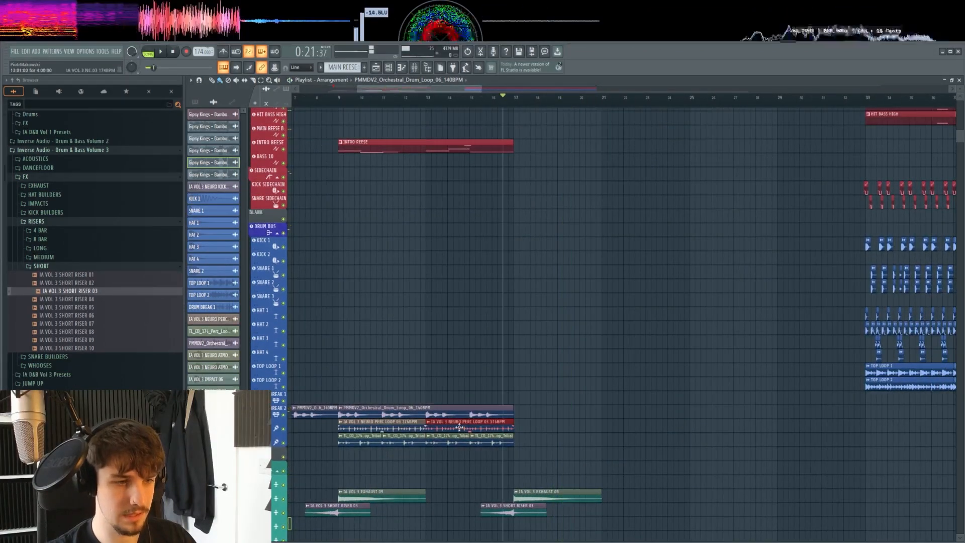
{"action": "scroll", "coordinate": [605, 401], "scroll_direction": "down", "scroll_amount": 5}
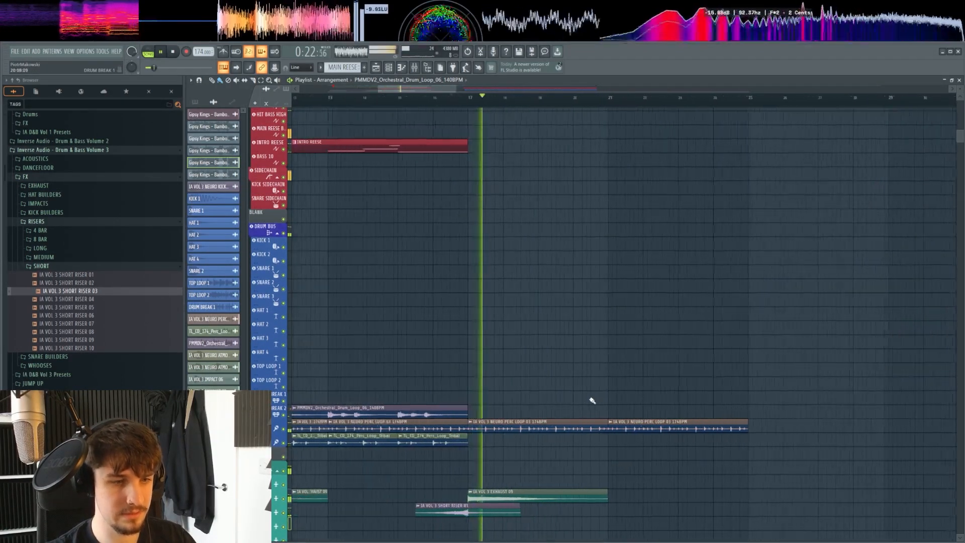
Place the MAIN REESE pattern from bar 17 to 33 and continue the NEURO ATMOSPHERE 18 and 01 clips up to bar 33
{"action": "scroll", "coordinate": [633, 364], "scroll_direction": "up", "scroll_amount": 3}
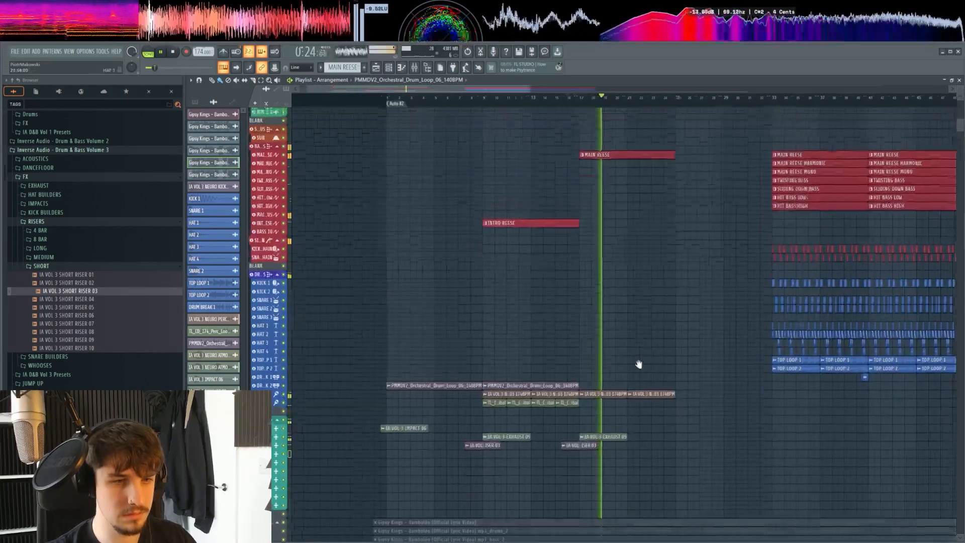
{"action": "scroll", "coordinate": [603, 362], "scroll_direction": "up", "scroll_amount": 4}
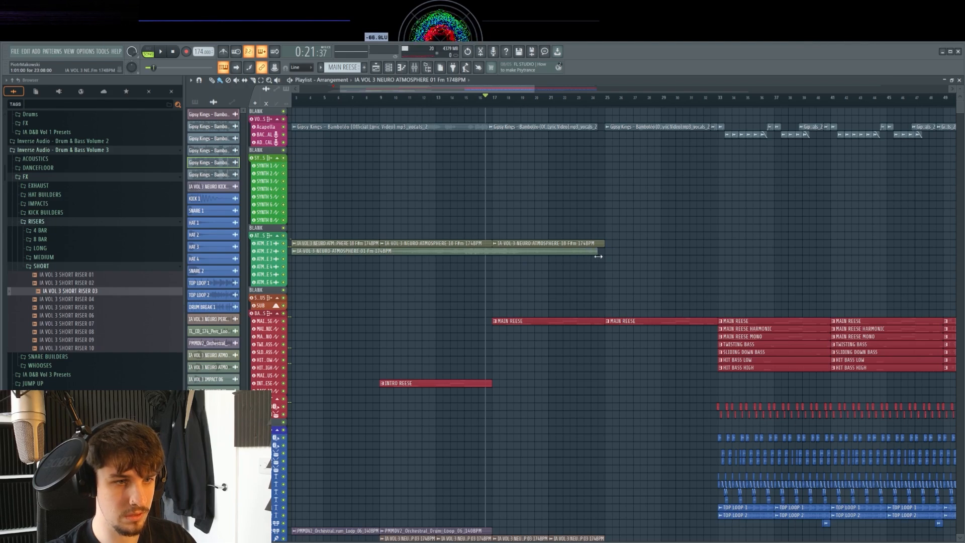
{"action": "scroll", "coordinate": [686, 234], "scroll_direction": "up", "scroll_amount": 4}
{"action": "left_click_drag", "start_coordinate": [692, 226], "coordinate": [673, 275]}
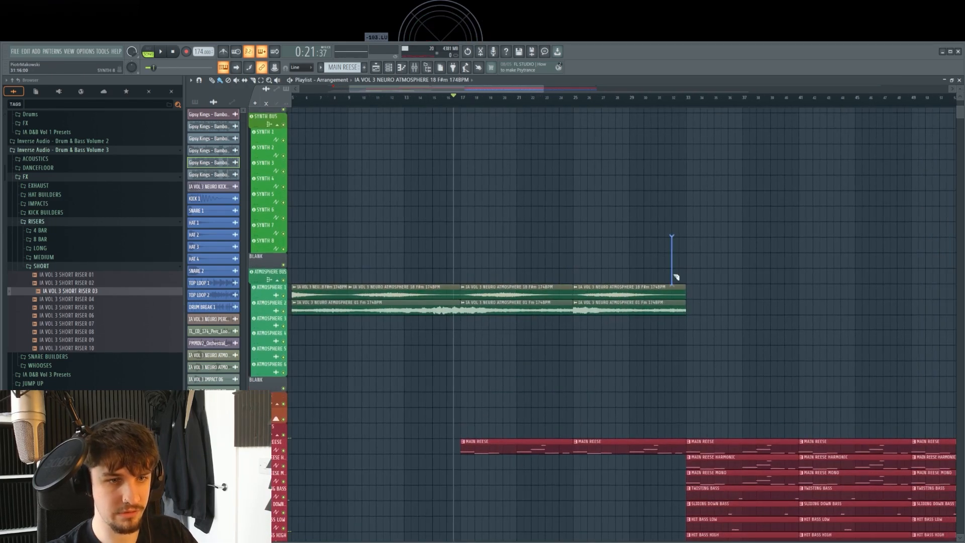
Audition the section from bar 17 and copy the IA VOL 3 IMPACT 06 clip on FX 1 so it hits at bar 17
{"action": "scroll", "coordinate": [483, 334], "scroll_direction": "down", "scroll_amount": 5}
{"action": "key", "text": "space"}
{"action": "scroll", "coordinate": [471, 340], "scroll_direction": "up", "scroll_amount": 4}
{"action": "left_click_drag", "start_coordinate": [471, 347], "coordinate": [551, 297]}
{"action": "scroll", "coordinate": [551, 299], "scroll_direction": "up", "scroll_amount": 3}
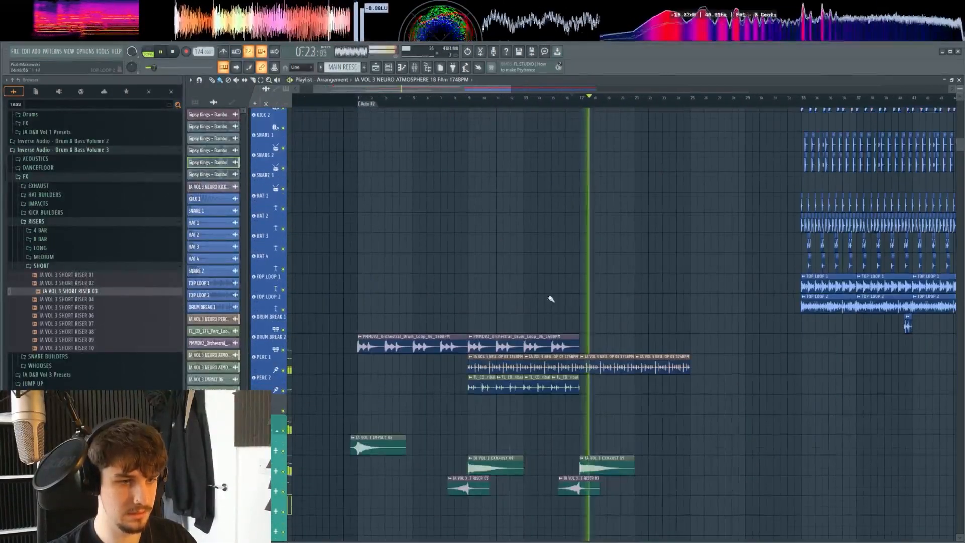
{"action": "left_click_drag", "start_coordinate": [607, 380], "coordinate": [603, 327]}
{"action": "key", "text": "space"}
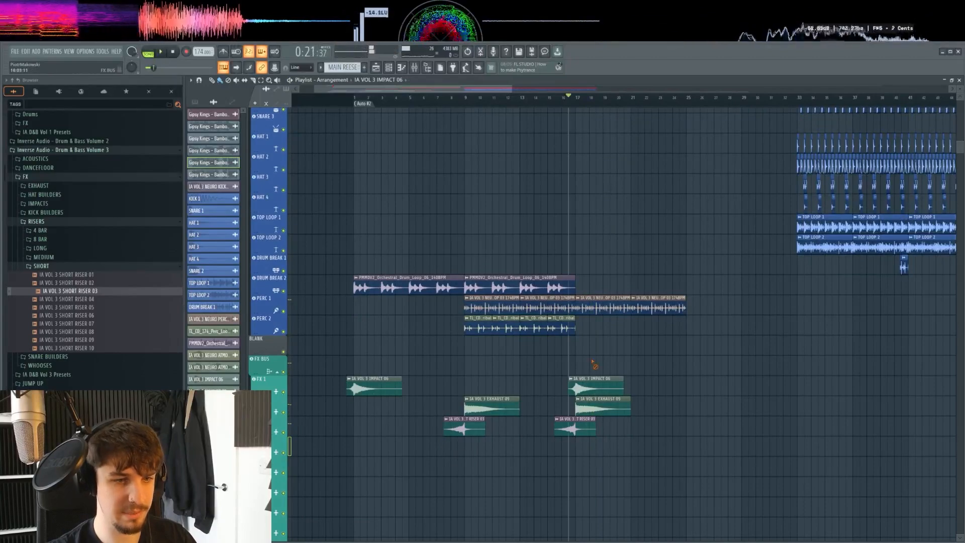
Play the section from bar 17 with the added impact and check the percussion and FX clips
{"action": "key", "text": "space"}
{"action": "scroll", "coordinate": [597, 390], "scroll_direction": "up", "scroll_amount": 3}
{"action": "scroll", "coordinate": [597, 372], "scroll_direction": "down", "scroll_amount": 3}
{"action": "left_click_drag", "start_coordinate": [597, 365], "coordinate": [595, 386]}
{"action": "scroll", "coordinate": [586, 367], "scroll_direction": "down", "scroll_amount": 2}
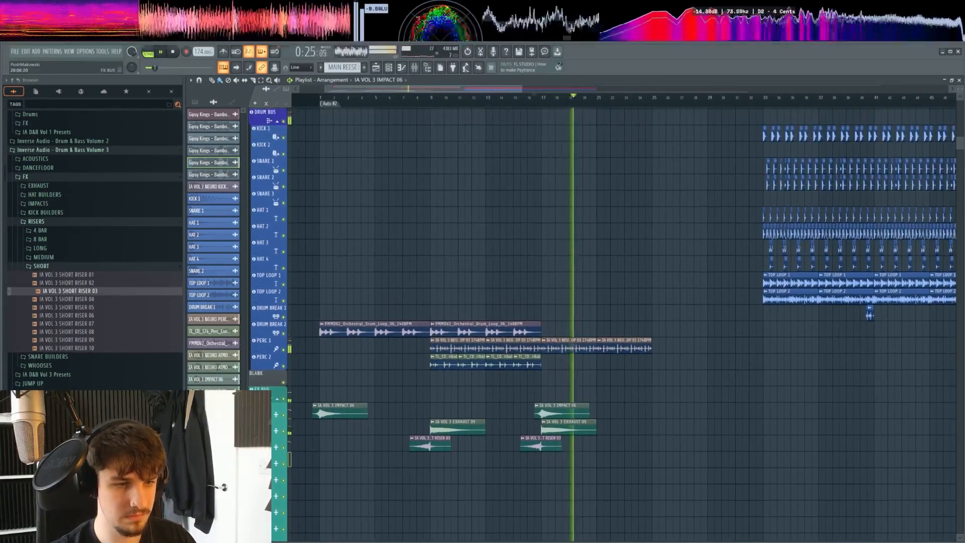
Copy the PMMDV2 Orchestral Drum Loop 06 clip on DRUM BREAK 2 to bars 17 to 25 and audition the section
{"action": "left_click_drag", "start_coordinate": [585, 344], "coordinate": [584, 351]}
{"action": "scroll", "coordinate": [582, 351], "scroll_direction": "down", "scroll_amount": 2}
{"action": "left_click_drag", "start_coordinate": [575, 201], "coordinate": [545, 421]}
{"action": "scroll", "coordinate": [553, 306], "scroll_direction": "down", "scroll_amount": 2}
{"action": "key", "text": "space"}
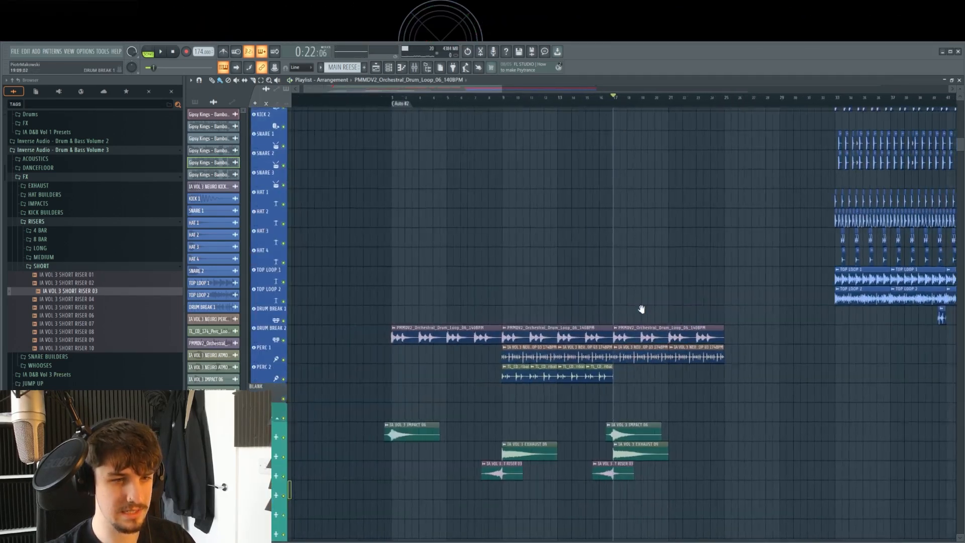
{"action": "left_click_drag", "start_coordinate": [641, 309], "coordinate": [609, 325]}
Add Trackspacer 2.5 after Decapitator on the MAIN REESE mixer track and adjust its amount
{"action": "left_click", "coordinate": [420, 73]}
{"action": "scroll", "coordinate": [650, 200], "scroll_direction": "right", "scroll_amount": 5}
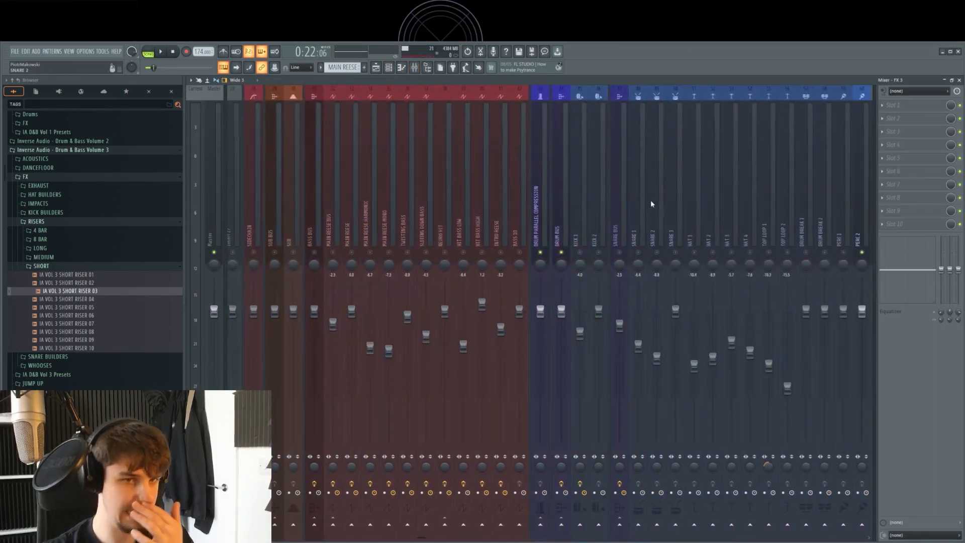
{"action": "scroll", "coordinate": [650, 200], "scroll_direction": "left", "scroll_amount": 4}
{"action": "left_click", "coordinate": [512, 227]}
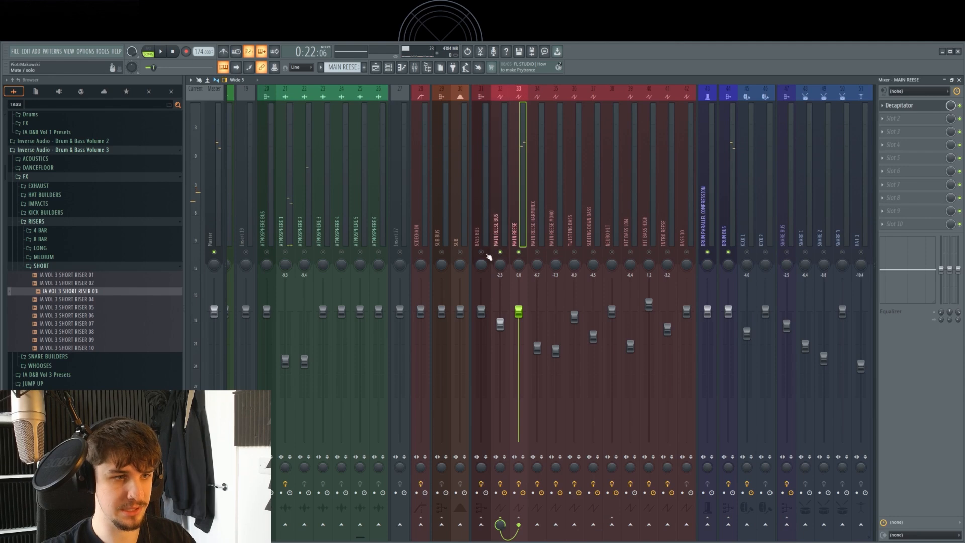
{"action": "left_click", "coordinate": [890, 119]}
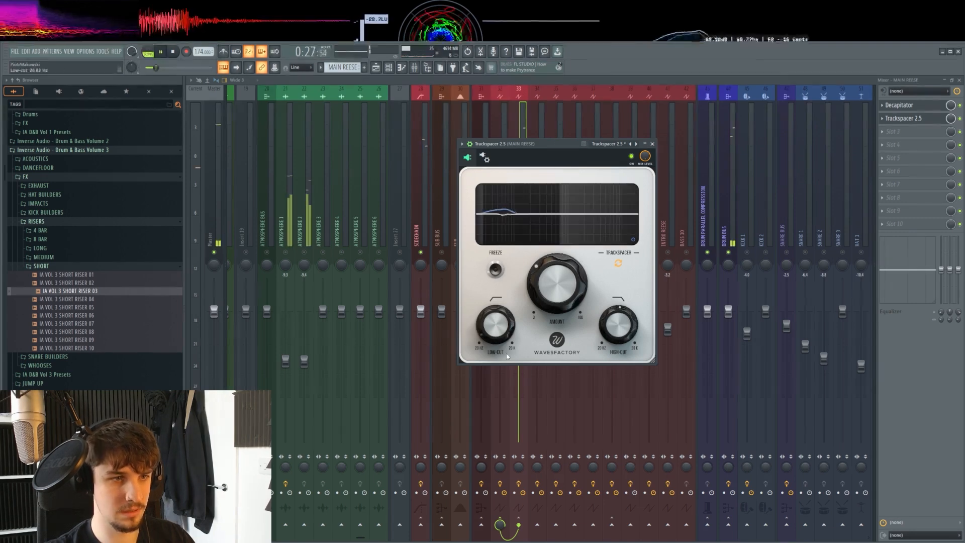
{"action": "left_click_drag", "start_coordinate": [570, 304], "coordinate": [576, 282]}
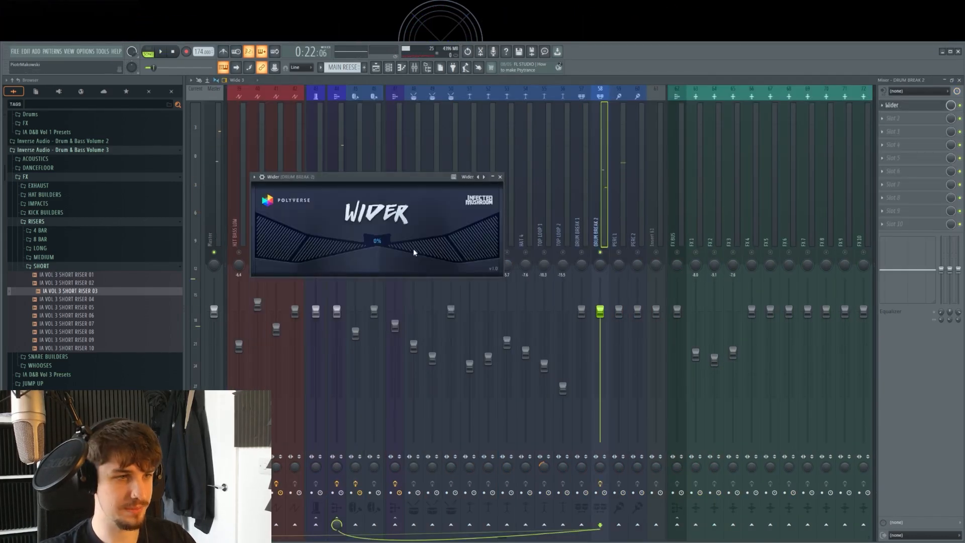
Check the second effect slot on DRUM BREAK 2, and set Trackspacer on MAIN REESE to a ratio of about 22.3% during playback
{"action": "left_click", "coordinate": [920, 117]}
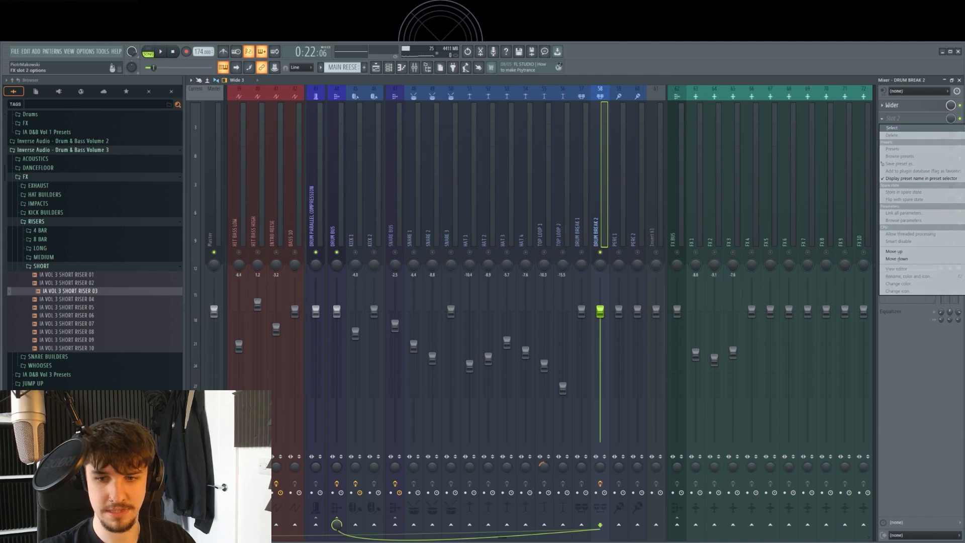
{"action": "key", "text": "space"}
{"action": "left_click_drag", "start_coordinate": [291, 274], "coordinate": [348, 280]}
{"action": "left_click", "coordinate": [276, 325]}
{"action": "left_click", "coordinate": [295, 338]}
{"action": "left_click", "coordinate": [293, 311]}
{"action": "left_click", "coordinate": [296, 341]}
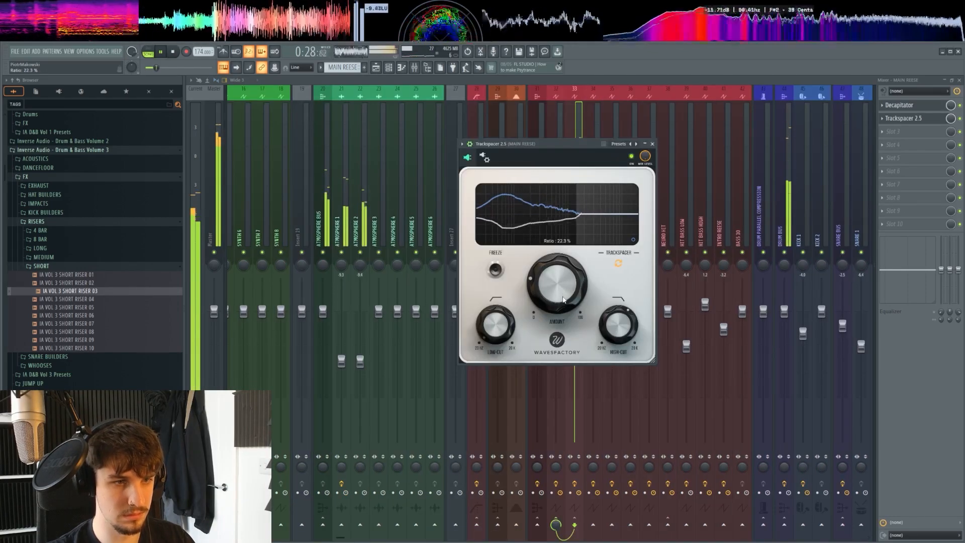
{"action": "left_click", "coordinate": [651, 144]}
Place KICK 1 clips from bar 25, first every half bar and then every beat up to bar 31
{"action": "scroll", "coordinate": [589, 203], "scroll_direction": "right", "scroll_amount": 8}
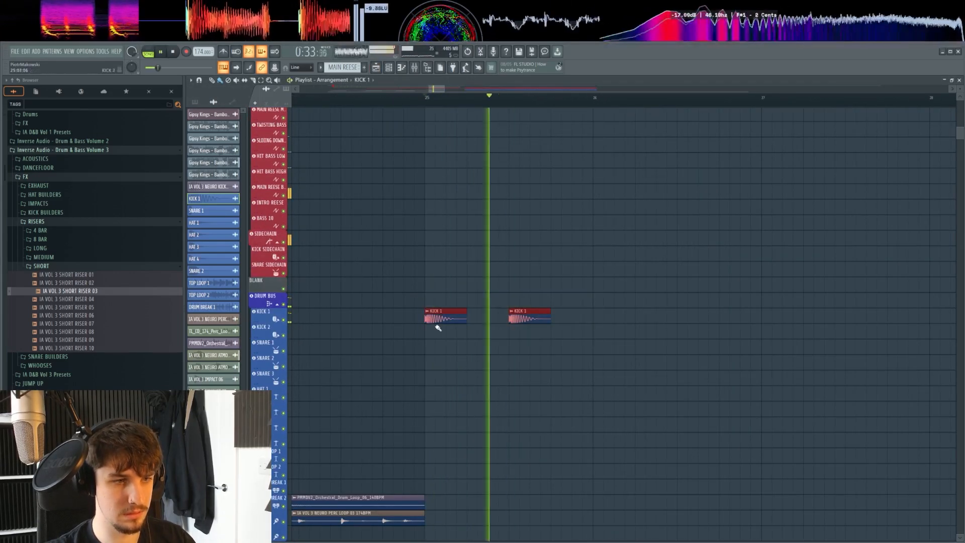
{"action": "left_click_drag", "start_coordinate": [446, 319], "coordinate": [613, 322]}
{"action": "scroll", "coordinate": [614, 321], "scroll_direction": "down", "scroll_amount": 3}
{"action": "left_click_drag", "start_coordinate": [502, 329], "coordinate": [545, 343]}
{"action": "left_click_drag", "start_coordinate": [736, 320], "coordinate": [672, 344]}
Double the KICK 1 hits to eighth notes from bar 29 to bar 31 while the build-up plays
{"action": "scroll", "coordinate": [612, 370], "scroll_direction": "up", "scroll_amount": 2}
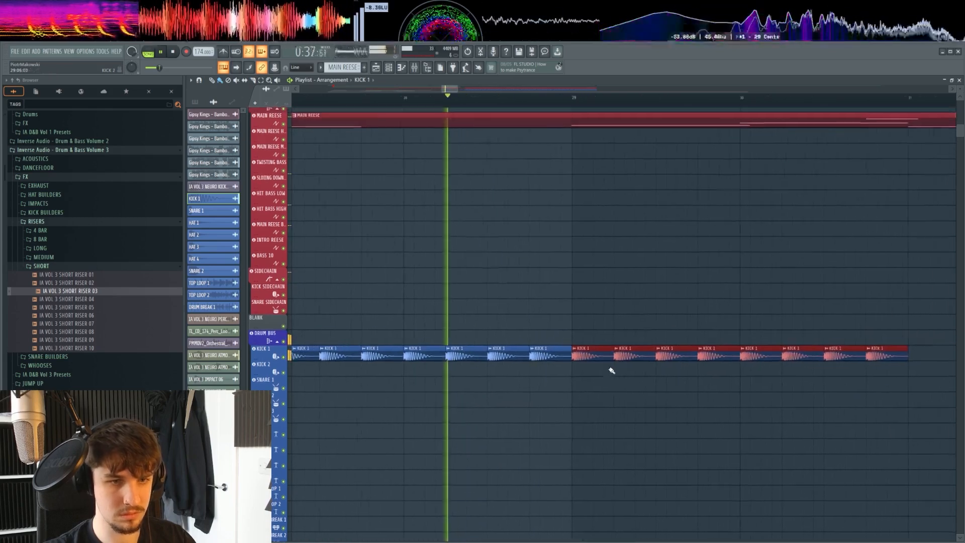
{"action": "left_click_drag", "start_coordinate": [611, 352], "coordinate": [582, 341]}
{"action": "left_click", "coordinate": [752, 327]}
{"action": "scroll", "coordinate": [753, 326], "scroll_direction": "down", "scroll_amount": 1}
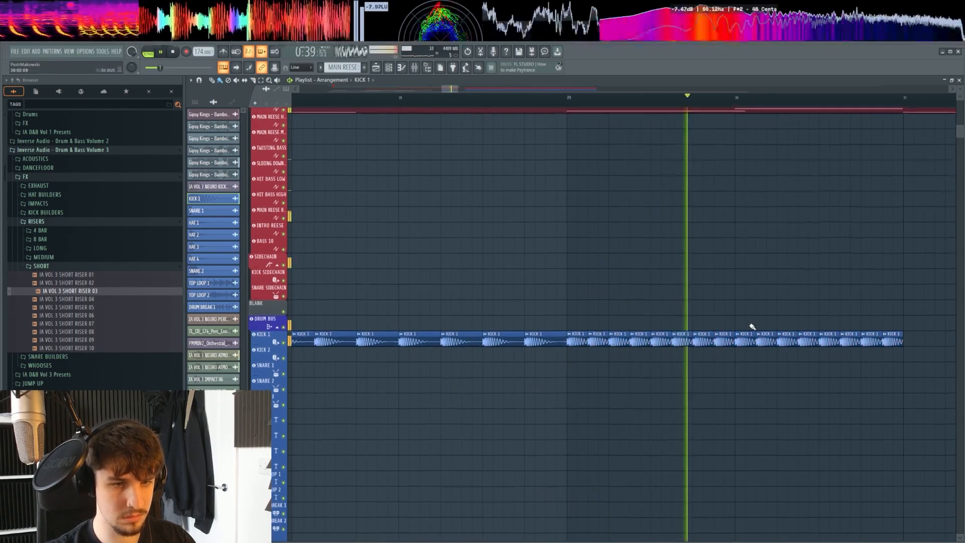
{"action": "scroll", "coordinate": [654, 336], "scroll_direction": "down", "scroll_amount": 3}
Separate the second Acapella phrase from the one before it, nudge it slightly earlier near bar 30, and audition the timing
{"action": "scroll", "coordinate": [599, 345], "scroll_direction": "up", "scroll_amount": 7}
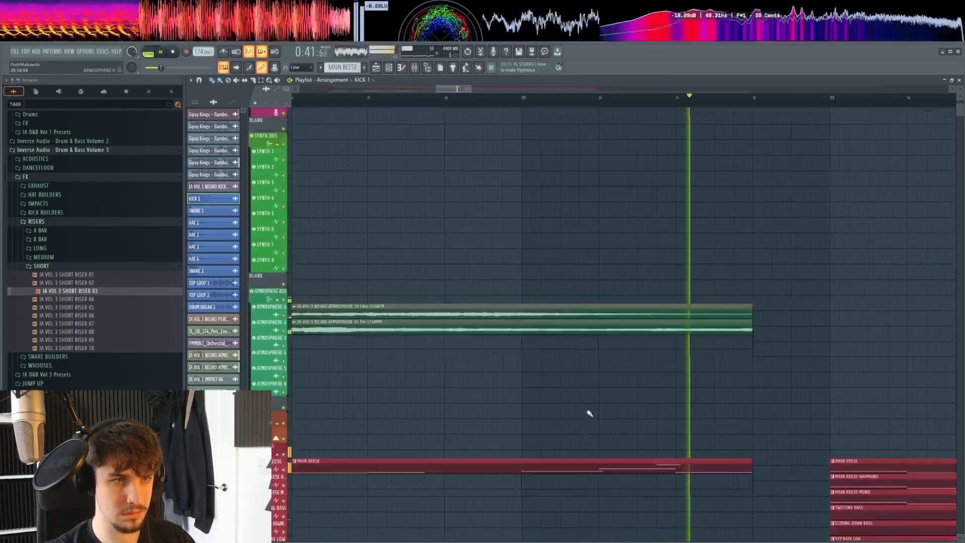
{"action": "scroll", "coordinate": [589, 413], "scroll_direction": "up", "scroll_amount": 4}
{"action": "key", "text": "space"}
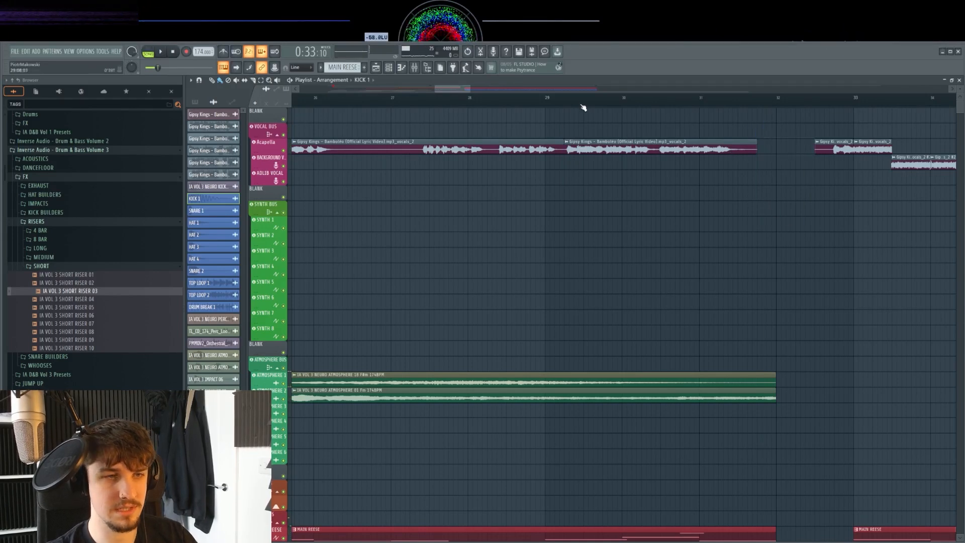
{"action": "left_click", "coordinate": [534, 97]}
{"action": "scroll", "coordinate": [449, 141], "scroll_direction": "up", "scroll_amount": 2}
{"action": "key", "text": "space"}
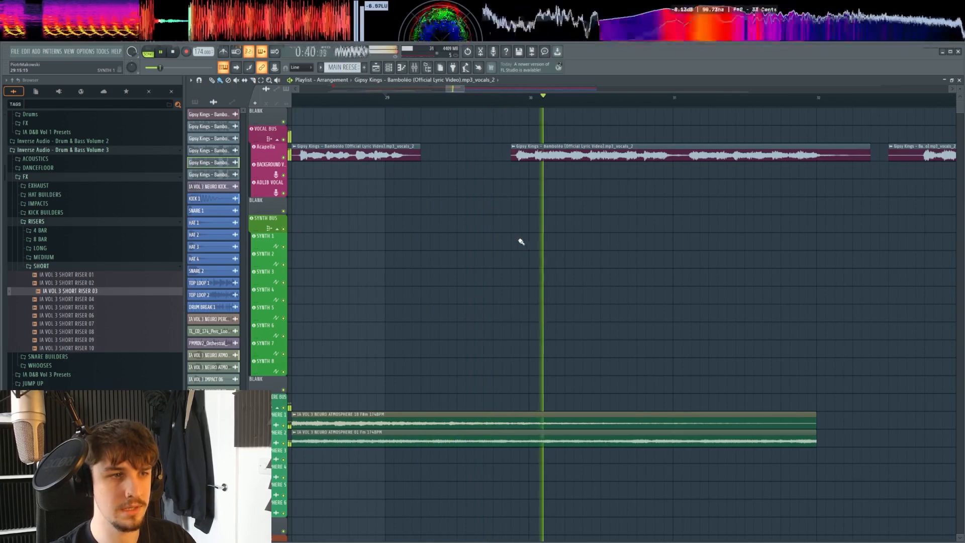
{"action": "key", "text": "space"}
{"action": "key", "text": "space"}
{"action": "mouse_move", "coordinate": [549, 152]}
{"action": "left_mouse_down"}
{"action": "mouse_move", "coordinate": [540, 152]}
{"action": "mouse_move", "coordinate": [550, 159]}
{"action": "left_mouse_up"}
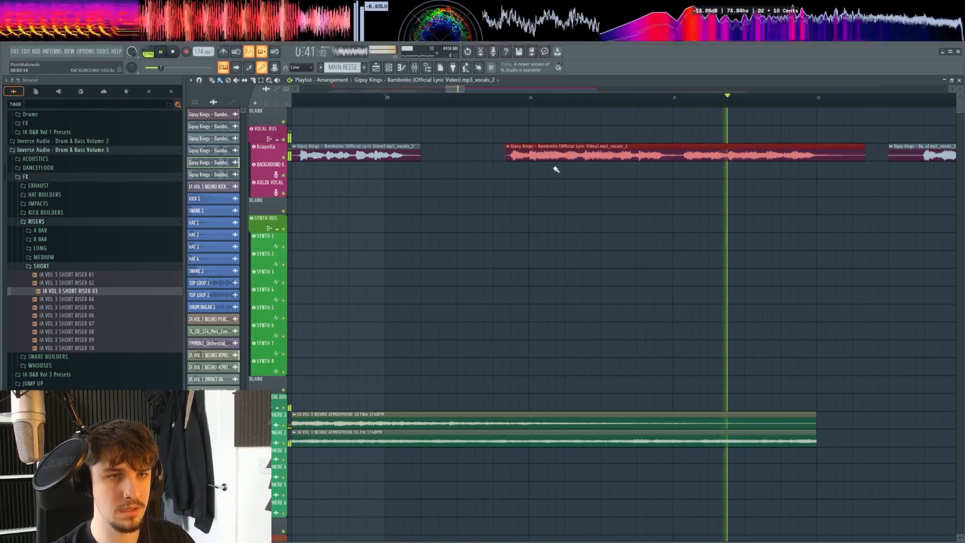
{"action": "key", "text": "space"}
Move the Acapella phrase back to directly follow the previous vocal clip just after bar 29, and play it
{"action": "scroll", "coordinate": [688, 157], "scroll_direction": "down", "scroll_amount": 3}
{"action": "scroll", "coordinate": [688, 157], "scroll_direction": "right", "scroll_amount": 3}
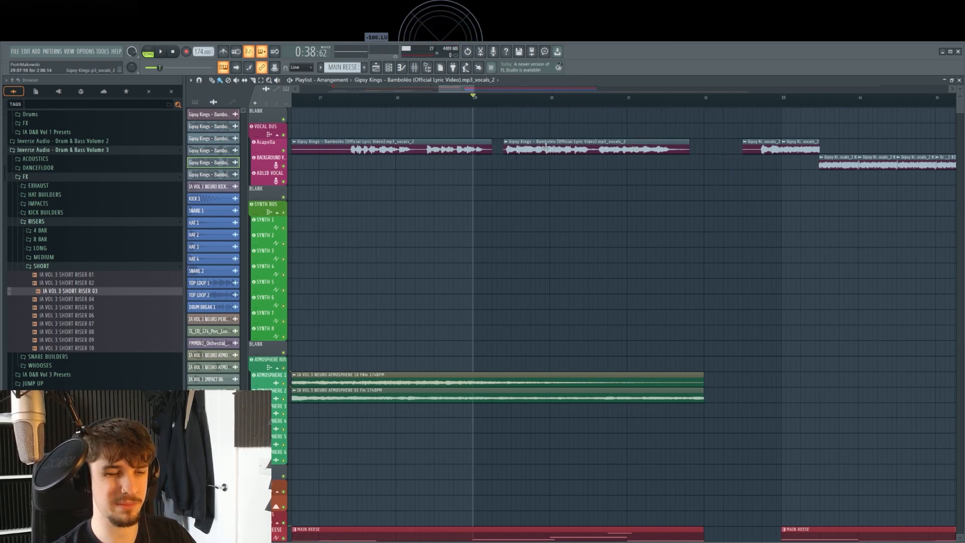
{"action": "key", "text": "space"}
{"action": "scroll", "coordinate": [668, 218], "scroll_direction": "left", "scroll_amount": 3}
{"action": "scroll", "coordinate": [623, 196], "scroll_direction": "down", "scroll_amount": 1}
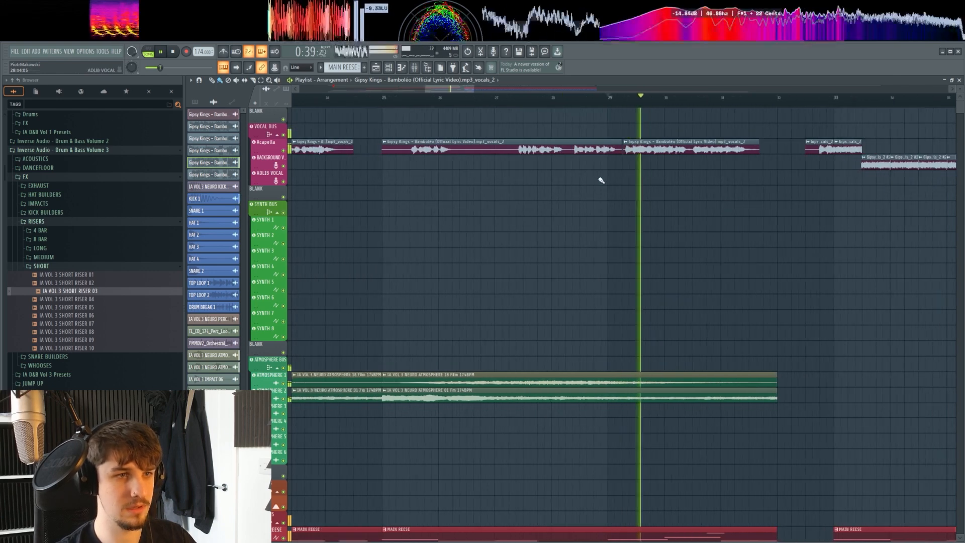
{"action": "scroll", "coordinate": [588, 168], "scroll_direction": "right", "scroll_amount": 2}
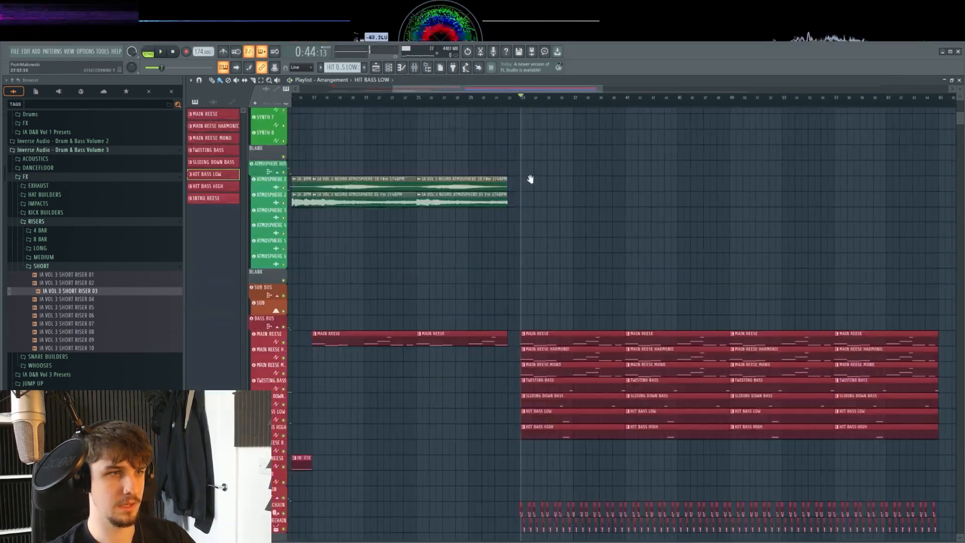
Open Pro-Q 3 on the MAIN REESE BUS mixer track and adjust the low end of its EQ curve
{"action": "scroll", "coordinate": [527, 166], "scroll_direction": "down", "scroll_amount": 2}
{"action": "key", "text": "F6"}
{"action": "left_click", "coordinate": [413, 232]}
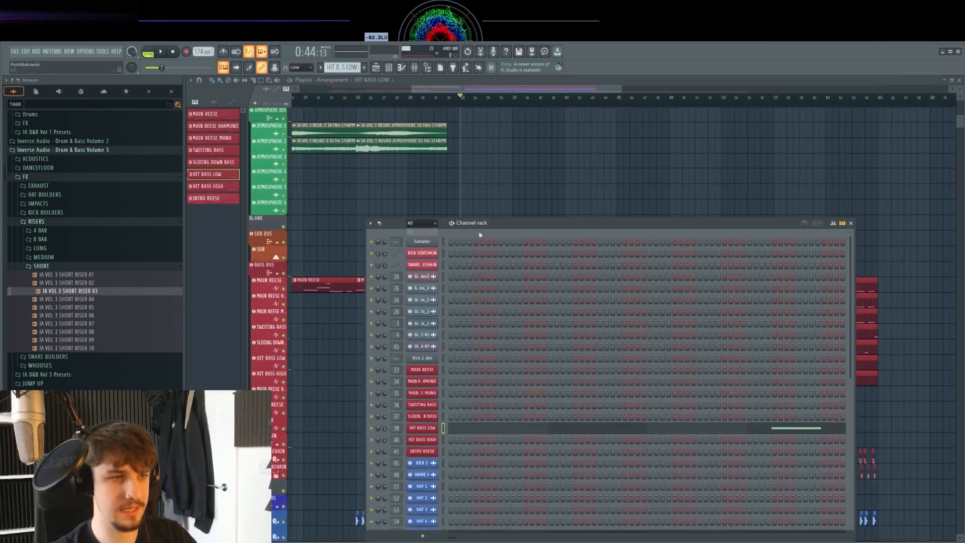
{"action": "left_click", "coordinate": [416, 70]}
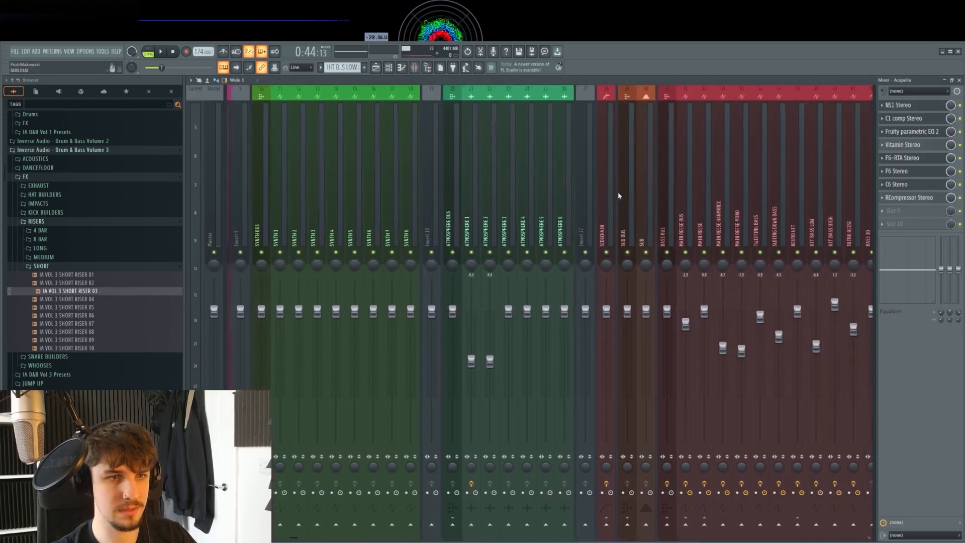
{"action": "left_click", "coordinate": [894, 131]}
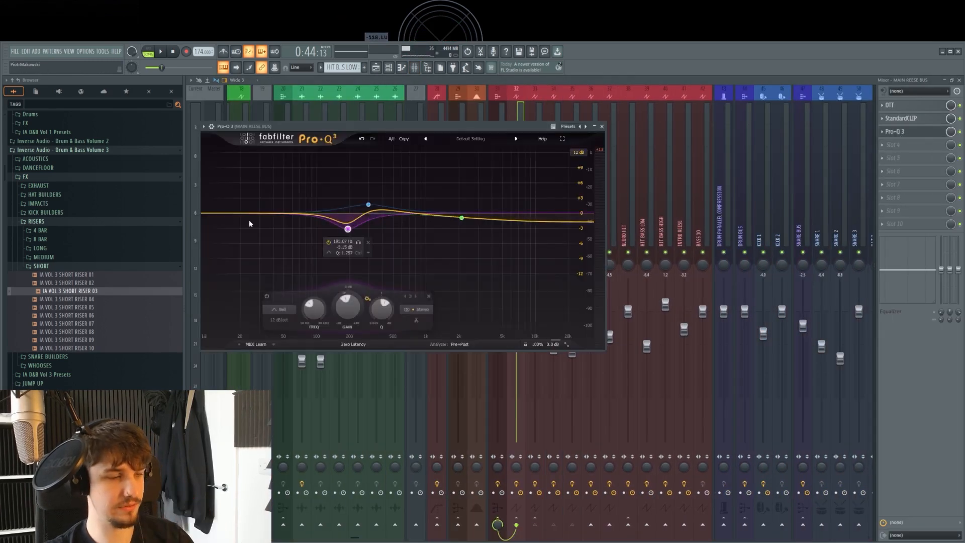
{"action": "left_click_drag", "start_coordinate": [218, 215], "coordinate": [317, 220]}
{"action": "left_click", "coordinate": [226, 267]}
Edit oscillator A's wavetable in a new Serum instance, adjusting the first harmonic of the sine wave for the sub
{"action": "key", "text": "space"}
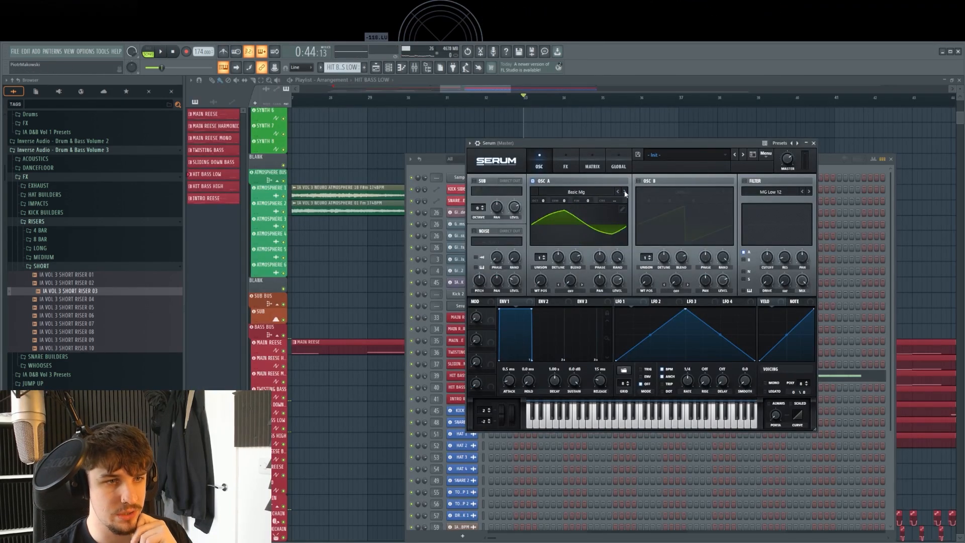
{"action": "left_click", "coordinate": [622, 209]}
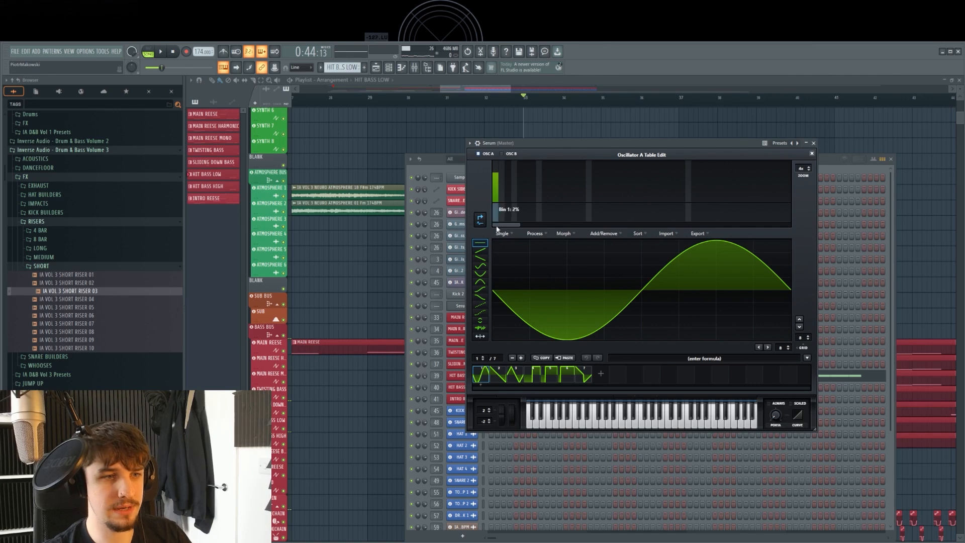
{"action": "left_click_drag", "start_coordinate": [506, 192], "coordinate": [496, 173]}
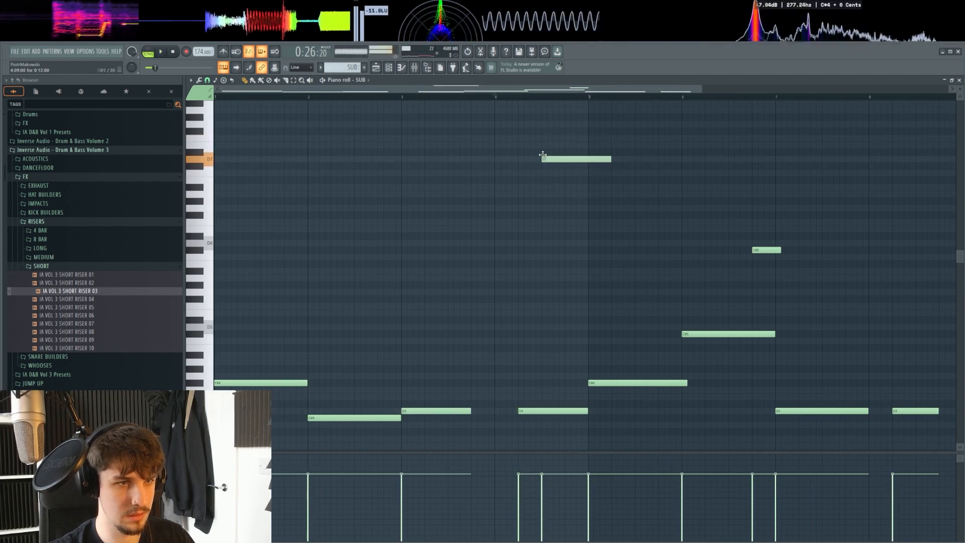
Turn the long high note before bar 5 of the SUB pattern into four short descending notes and play it in the arrangement
{"action": "left_click_drag", "start_coordinate": [610, 159], "coordinate": [560, 161]}
{"action": "scroll", "coordinate": [566, 167], "scroll_direction": "up", "scroll_amount": 4}
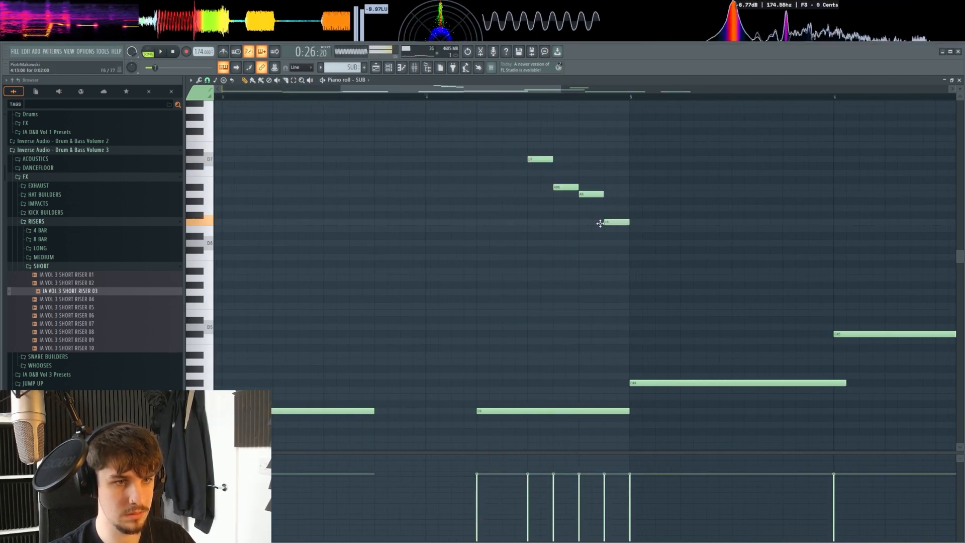
{"action": "key", "text": "space"}
{"action": "scroll", "coordinate": [603, 226], "scroll_direction": "down", "scroll_amount": 3}
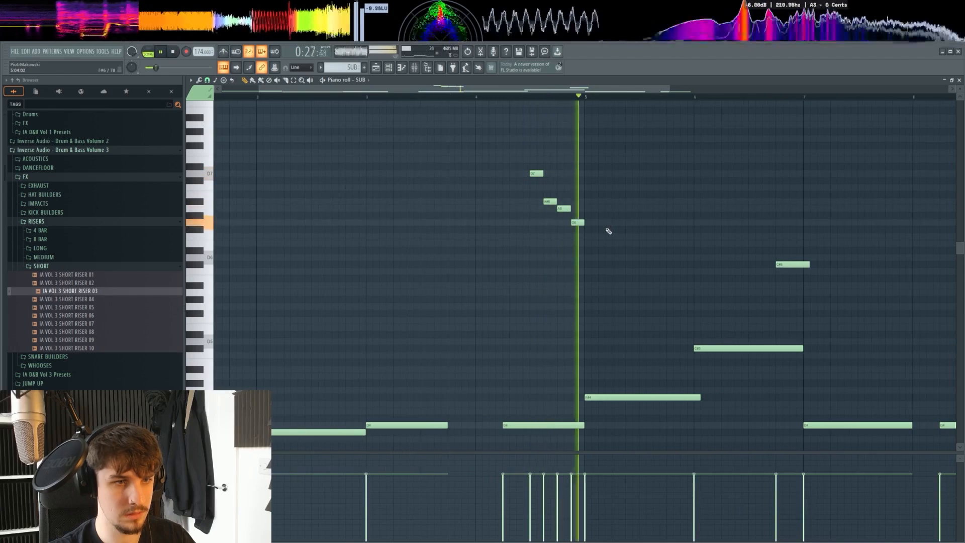
{"action": "key", "text": "F5"}
{"action": "scroll", "coordinate": [593, 247], "scroll_direction": "down", "scroll_amount": 5}
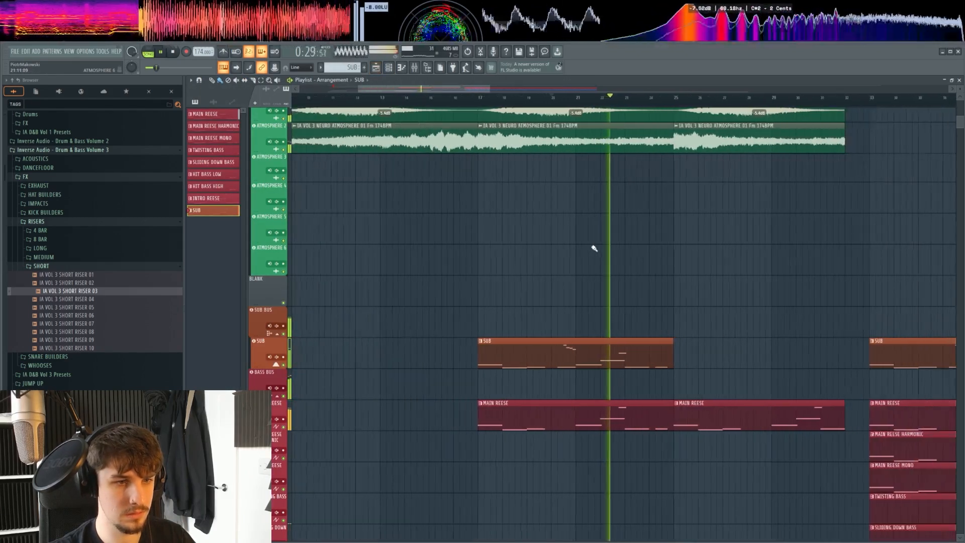
{"action": "scroll", "coordinate": [595, 248], "scroll_direction": "down", "scroll_amount": 2}
{"action": "key", "text": "space"}
Make the SUB clip at bar 33 a unique pattern and repeat it up to bar 65
{"action": "left_click_drag", "start_coordinate": [583, 330], "coordinate": [405, 328]}
{"action": "left_click", "coordinate": [620, 340]}
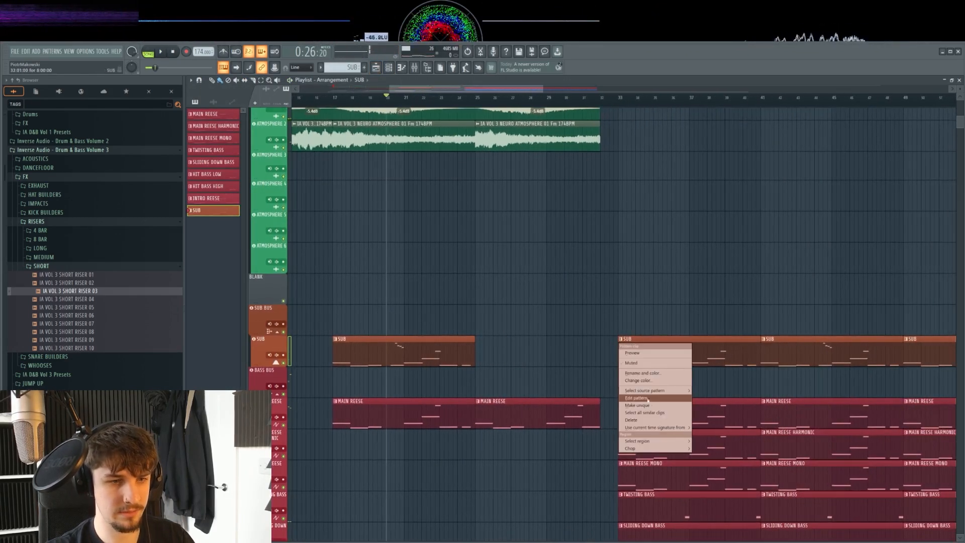
{"action": "left_click", "coordinate": [646, 405]}
{"action": "scroll", "coordinate": [689, 334], "scroll_direction": "down", "scroll_amount": 3}
{"action": "left_click_drag", "start_coordinate": [688, 333], "coordinate": [620, 336]}
{"action": "mouse_move", "coordinate": [658, 356]}
{"action": "left_mouse_down"}
{"action": "mouse_move", "coordinate": [835, 362]}
{"action": "mouse_move", "coordinate": [615, 326]}
{"action": "left_mouse_up"}
{"action": "key", "text": "ctrl+b"}
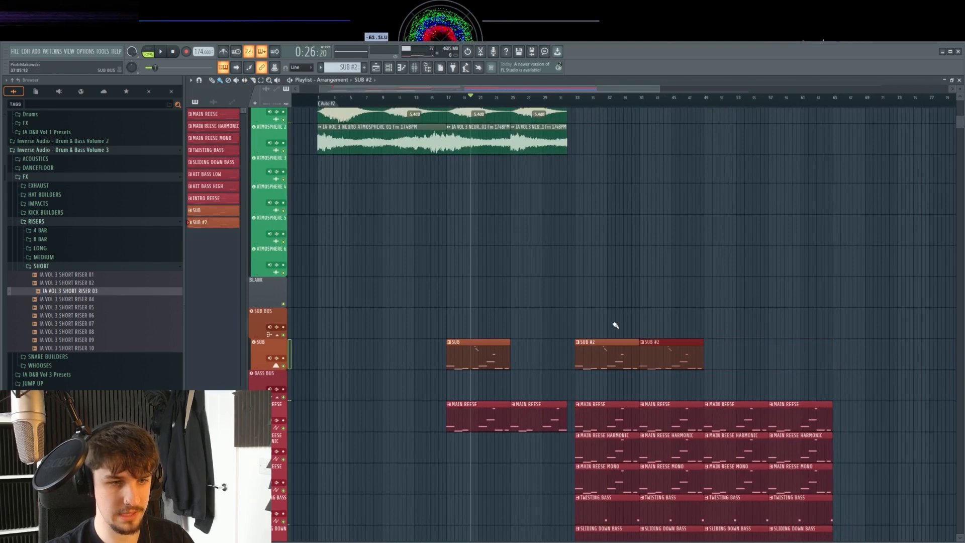
{"action": "key", "text": "ctrl+b"}
{"action": "key", "text": "ctrl+b"}
Delete the short descending high notes from the SUB #2 pattern and return to the arrangement
{"action": "double_click", "coordinate": [616, 349]}
{"action": "left_click_drag", "start_coordinate": [603, 176], "coordinate": [417, 271]}
{"action": "key", "text": "Delete"}
{"action": "left_click", "coordinate": [376, 68]}
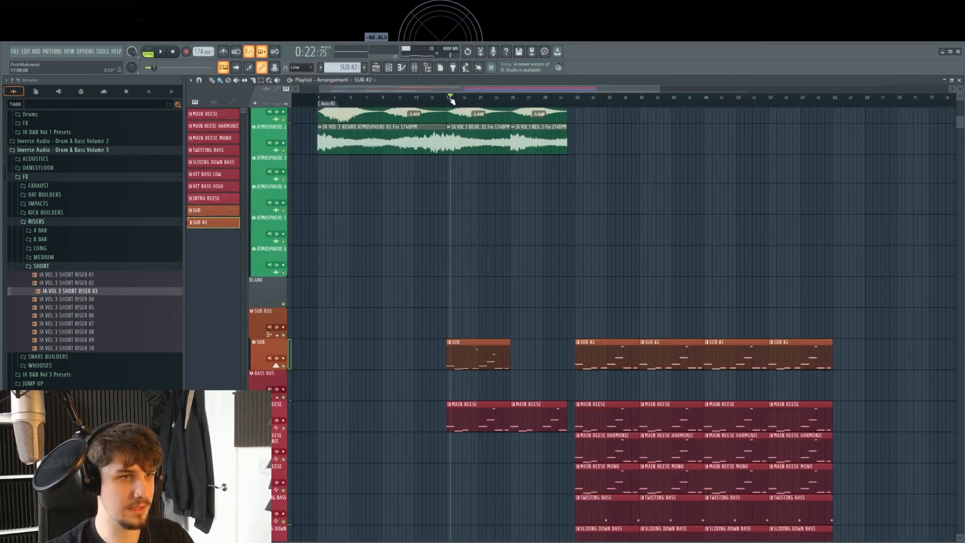
Create a Mix level automation clip beneath the SUB track, edit its points around the descending run, and check that run's notes
{"action": "key", "text": "F9"}
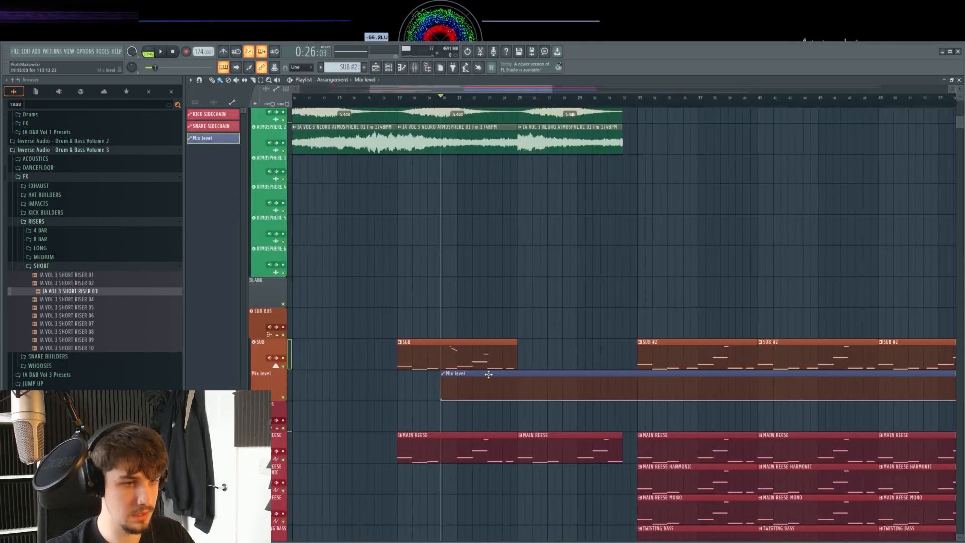
{"action": "scroll", "coordinate": [437, 380], "scroll_direction": "up", "scroll_amount": 7}
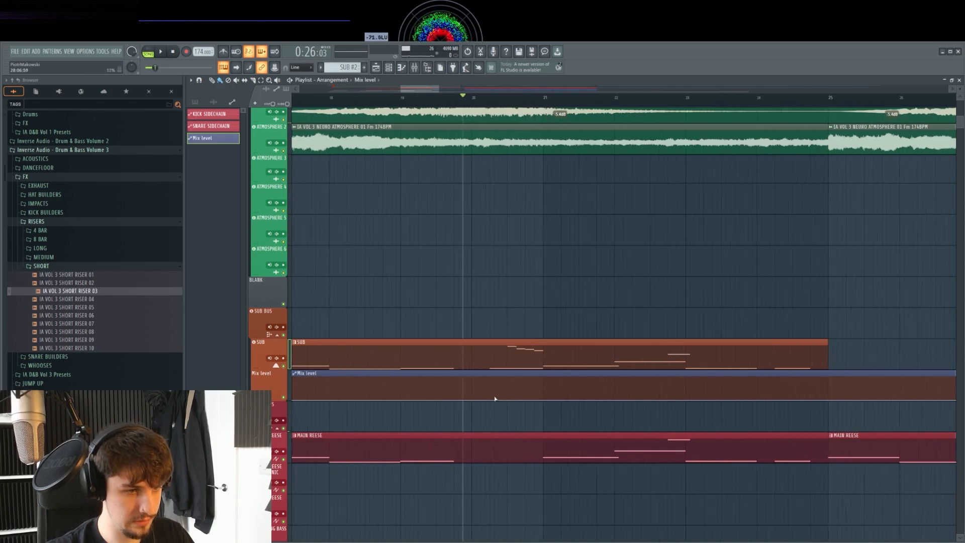
{"action": "right_click", "coordinate": [491, 399]}
{"action": "right_click", "coordinate": [491, 386]}
{"action": "double_click", "coordinate": [494, 367]}
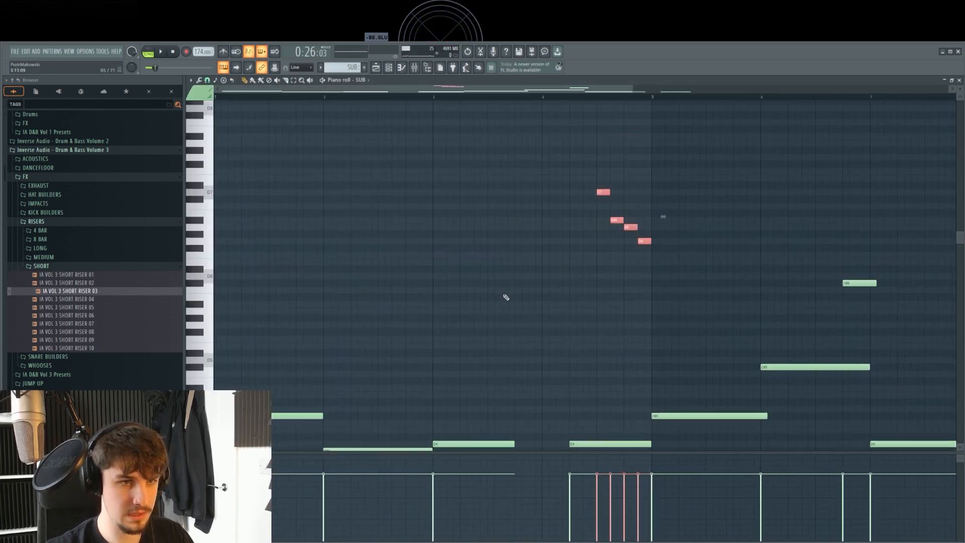
{"action": "left_click", "coordinate": [376, 68]}
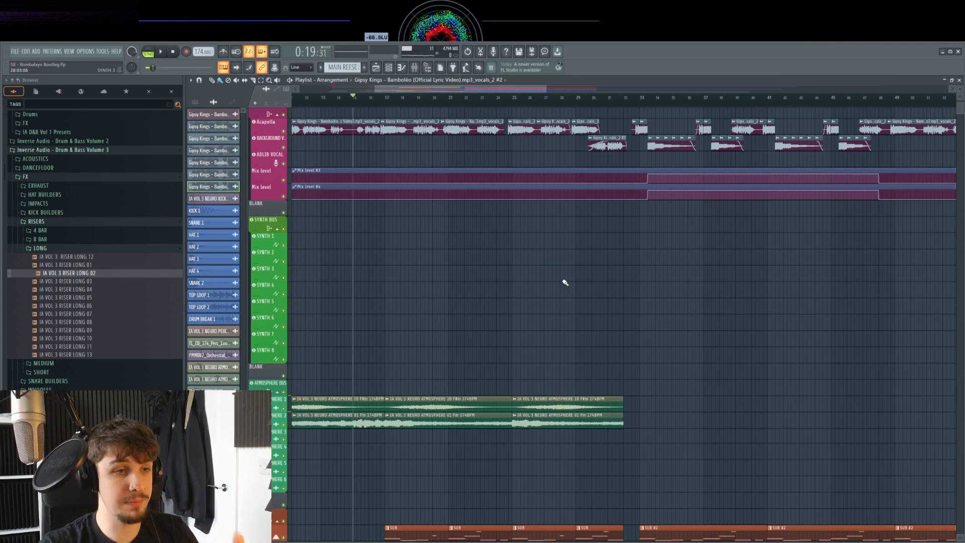
Look over the atmosphere, sub, Mix level automation and reese clips across the build-up and drop
{"action": "scroll", "coordinate": [565, 282], "scroll_direction": "down", "scroll_amount": 8}
{"action": "scroll", "coordinate": [592, 273], "scroll_direction": "up", "scroll_amount": 3, "text": "ctrl"}
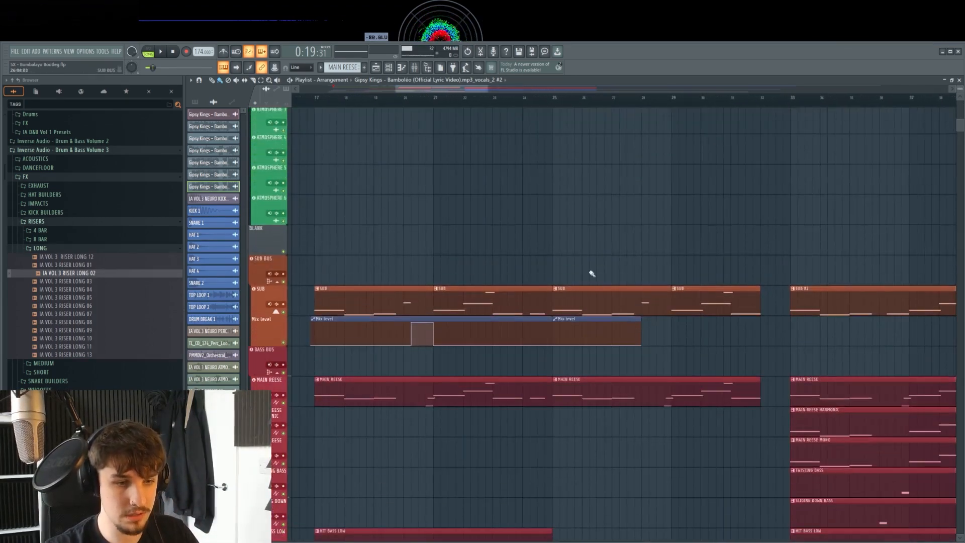
{"action": "scroll", "coordinate": [592, 274], "scroll_direction": "down", "scroll_amount": 3}
{"action": "scroll", "coordinate": [603, 279], "scroll_direction": "down", "scroll_amount": 4, "text": "ctrl"}
{"action": "scroll", "coordinate": [621, 286], "scroll_direction": "up", "scroll_amount": 6}
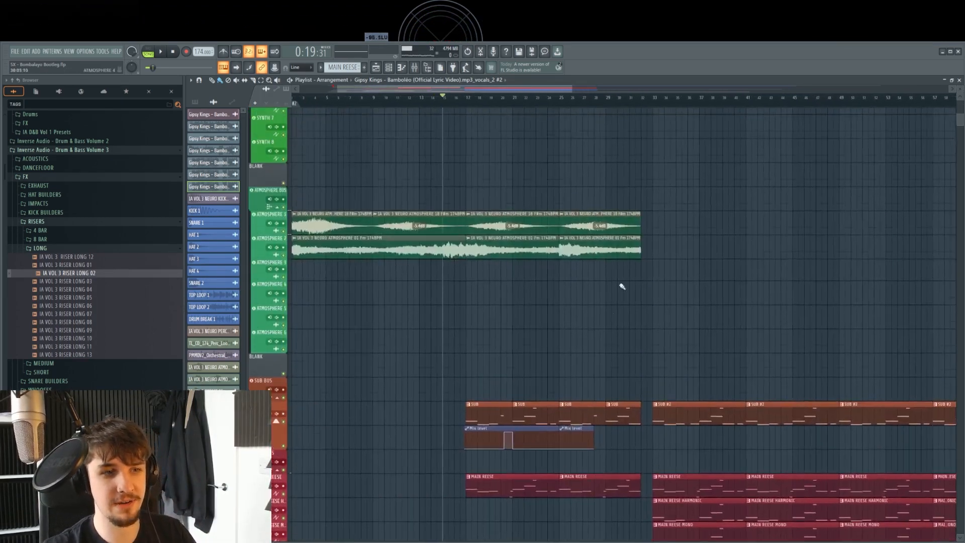
Review the vocal, atmosphere, bass, sidechain and drum tracks across the intro, build-up and drop
{"action": "scroll", "coordinate": [622, 286], "scroll_direction": "up", "scroll_amount": 6}
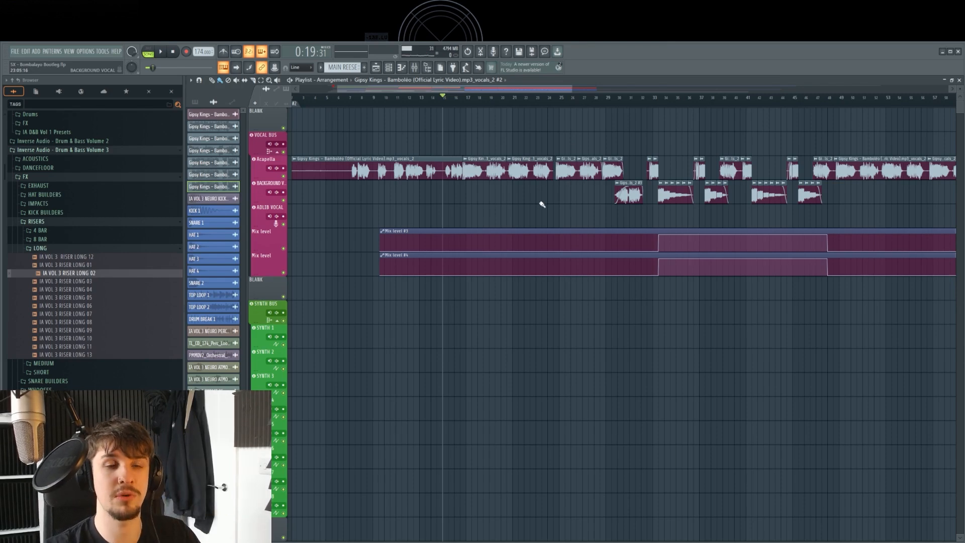
{"action": "scroll", "coordinate": [542, 204], "scroll_direction": "down", "scroll_amount": 10}
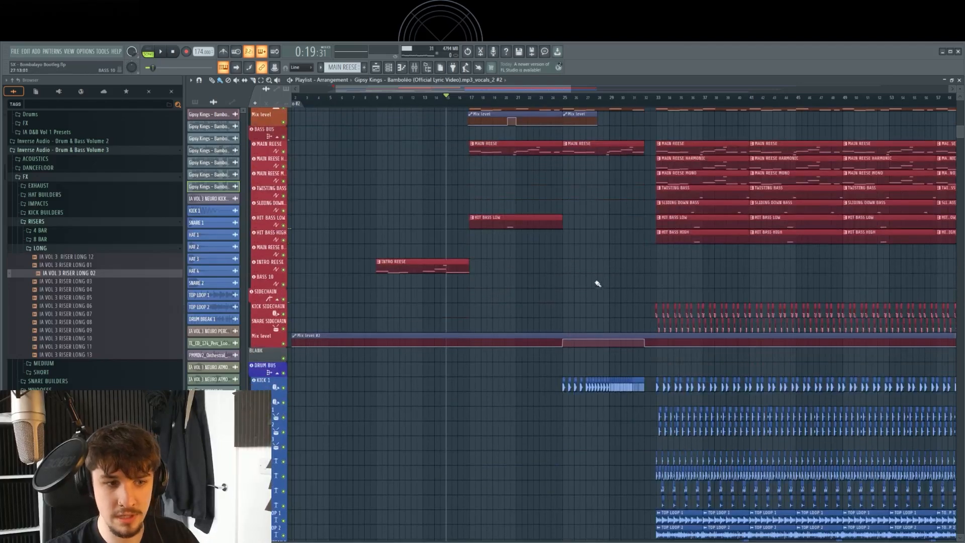
{"action": "scroll", "coordinate": [598, 283], "scroll_direction": "down", "scroll_amount": 10}
{"action": "scroll", "coordinate": [610, 281], "scroll_direction": "up", "scroll_amount": 8}
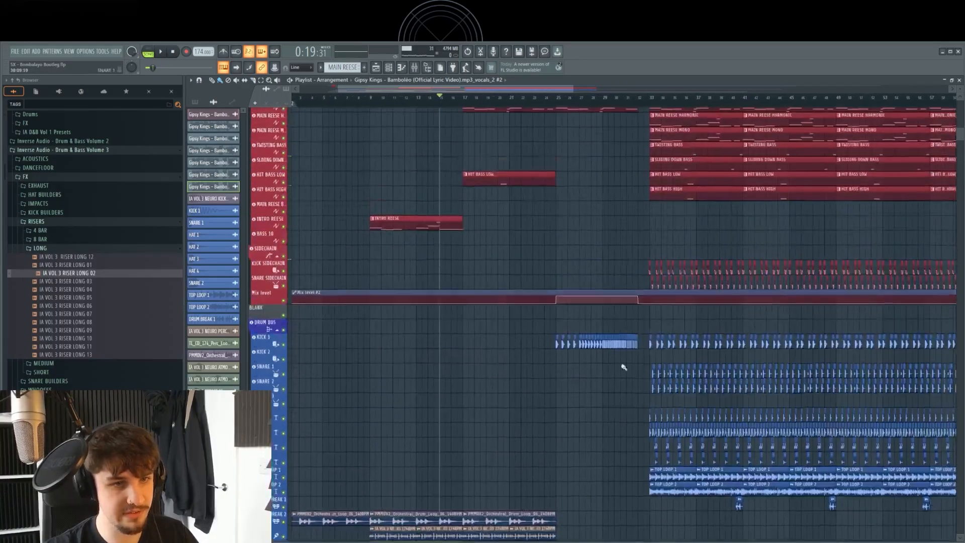
{"action": "scroll", "coordinate": [625, 281], "scroll_direction": "up", "scroll_amount": 8}
{"action": "scroll", "coordinate": [696, 323], "scroll_direction": "down", "scroll_amount": 3}
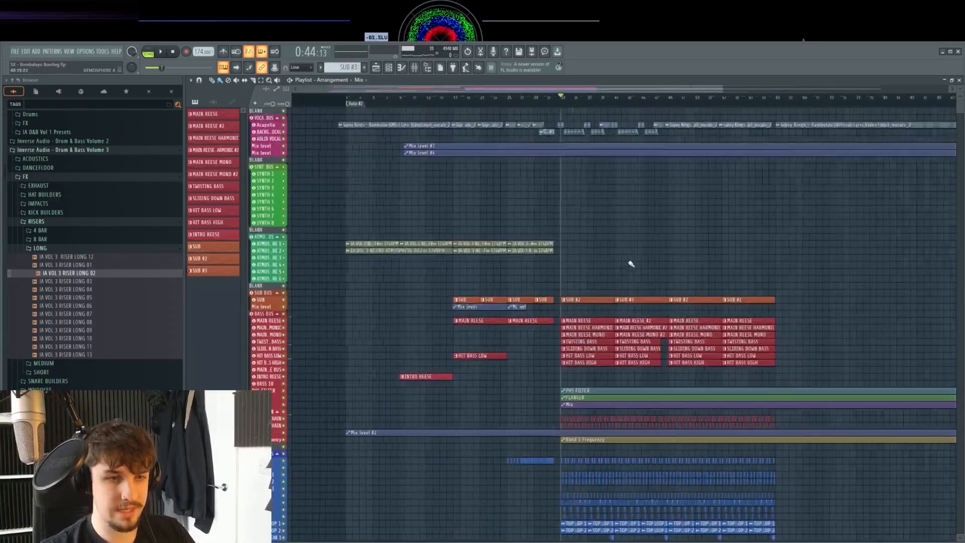
Stop playback, return to the start of the arrangement and look over the layout from the intro to the drop
{"action": "key", "text": "space"}
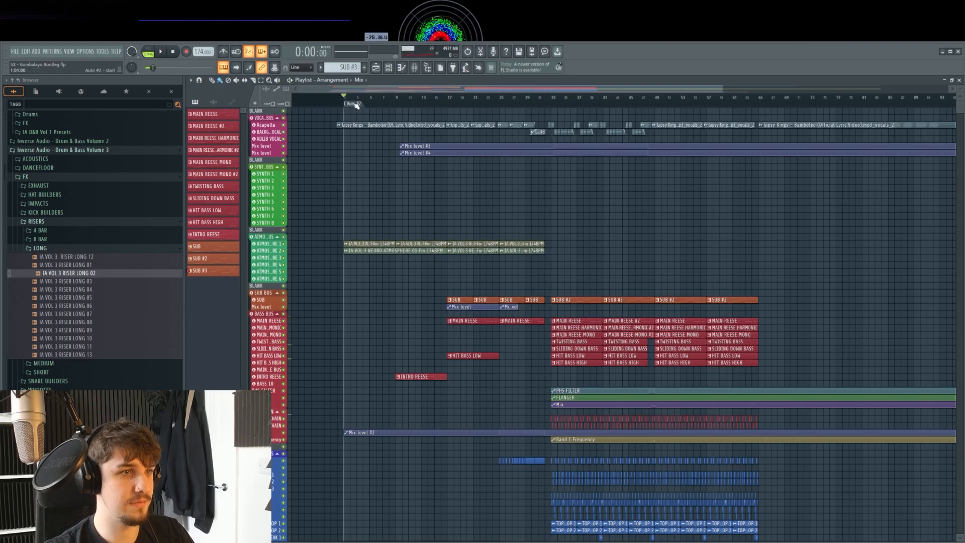
{"action": "scroll", "coordinate": [338, 173], "scroll_direction": "up", "scroll_amount": 5}
{"action": "scroll", "coordinate": [427, 262], "scroll_direction": "down", "scroll_amount": 4}
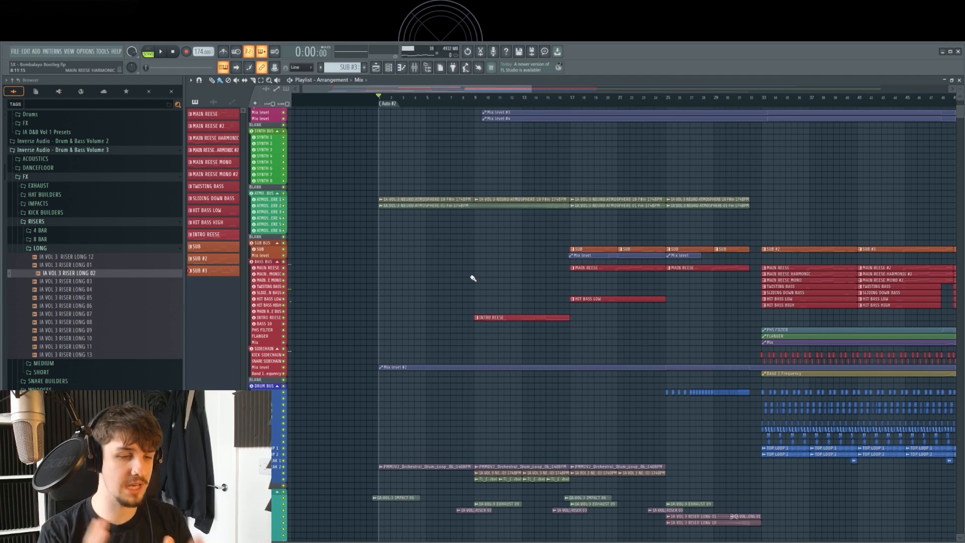
{"action": "scroll", "coordinate": [482, 279], "scroll_direction": "up", "scroll_amount": 2}
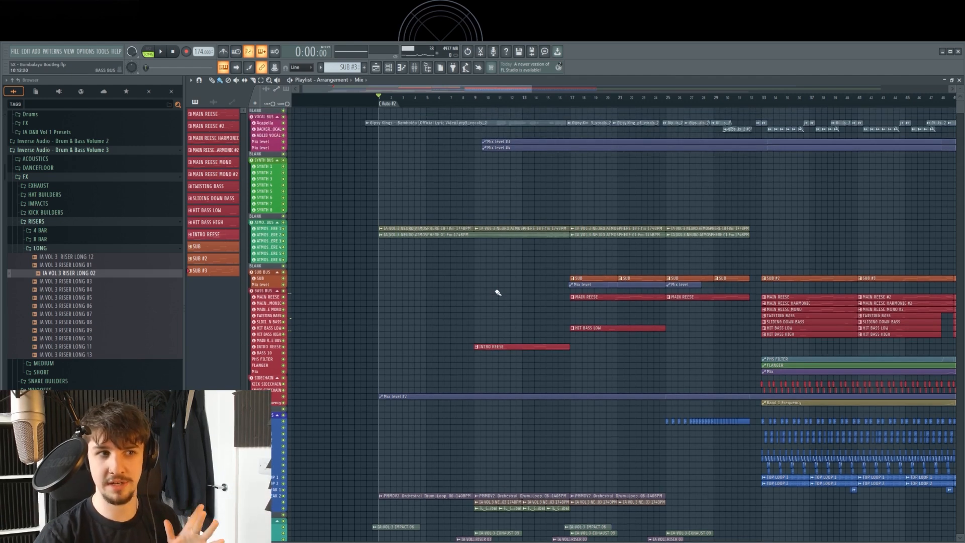